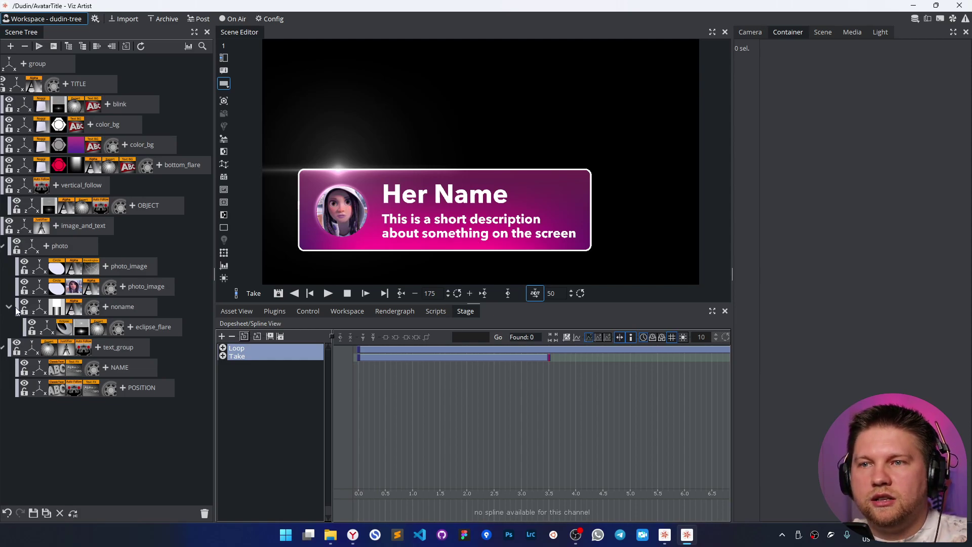
# Step: Toggle the photo, NAME and description visibility off and on to test the box resizing
pyautogui.click(17, 244)
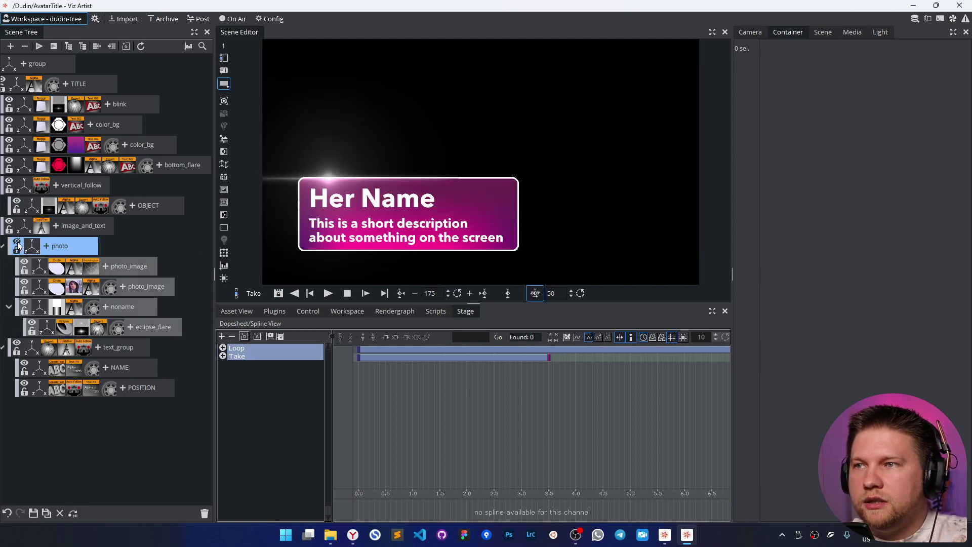
pyautogui.click(17, 244)
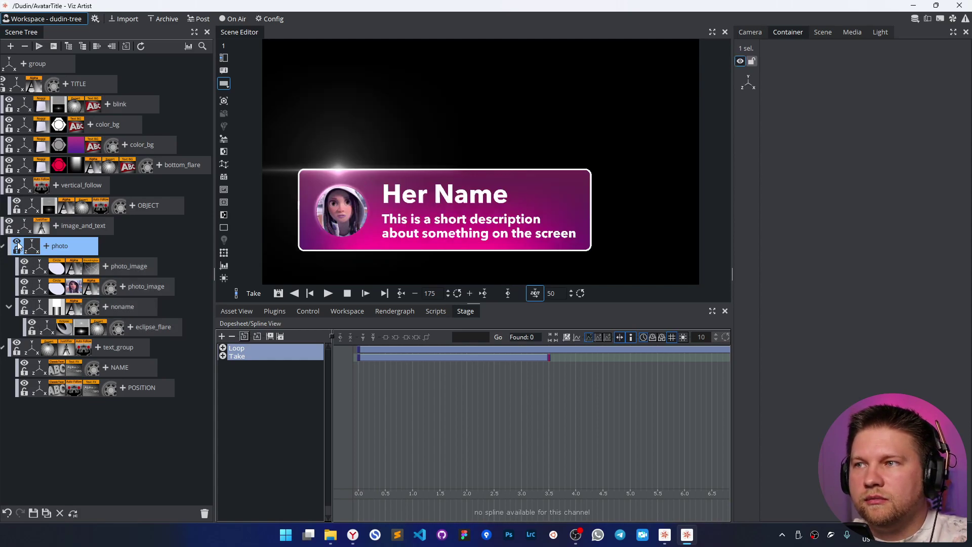
pyautogui.click(24, 365)
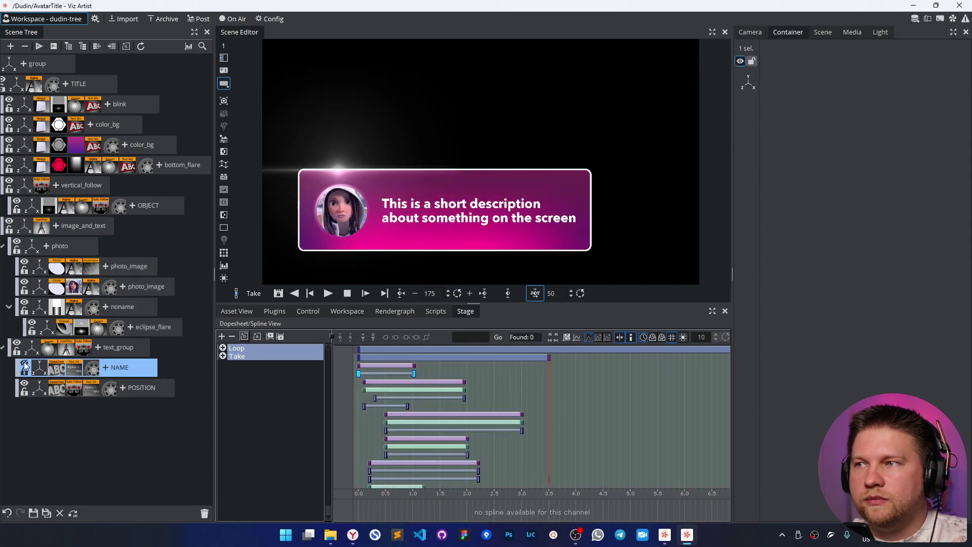
pyautogui.click(25, 365)
pyautogui.click(24, 385)
pyautogui.click(24, 385)
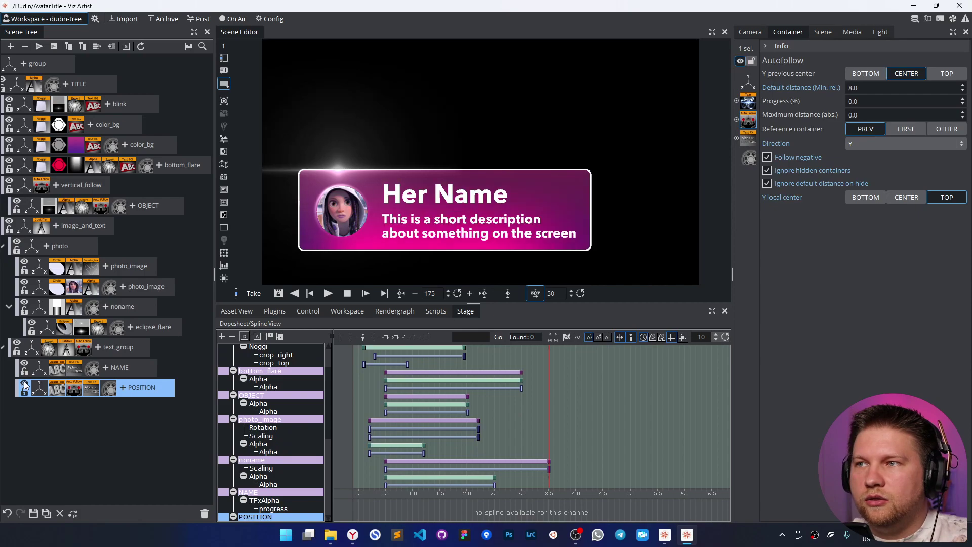
# Step: Add two test lines to the description text, then remove them again
pyautogui.click(747, 101)
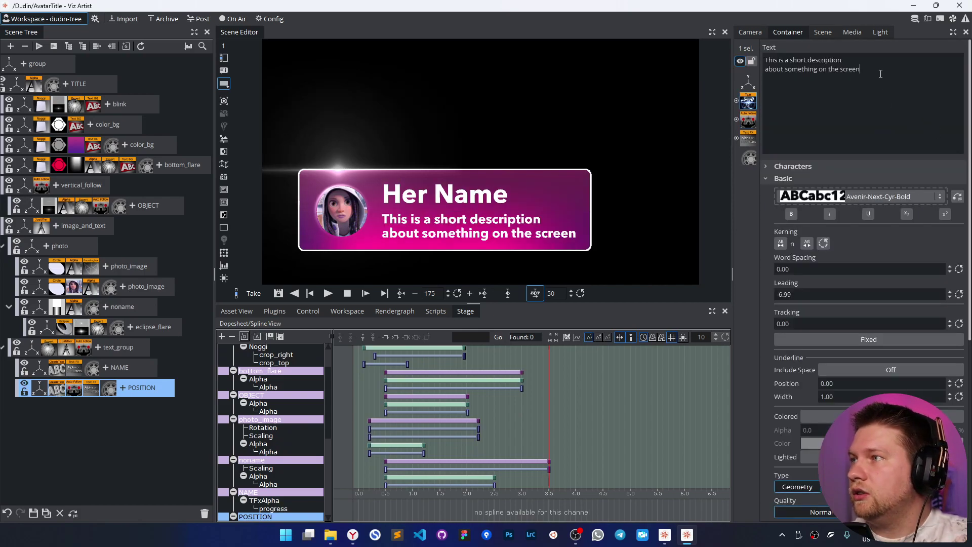
pyautogui.press('Return')
pyautogui.write('aasdfasdf')
pyautogui.press('Return')
pyautogui.write('asdfasdfa')
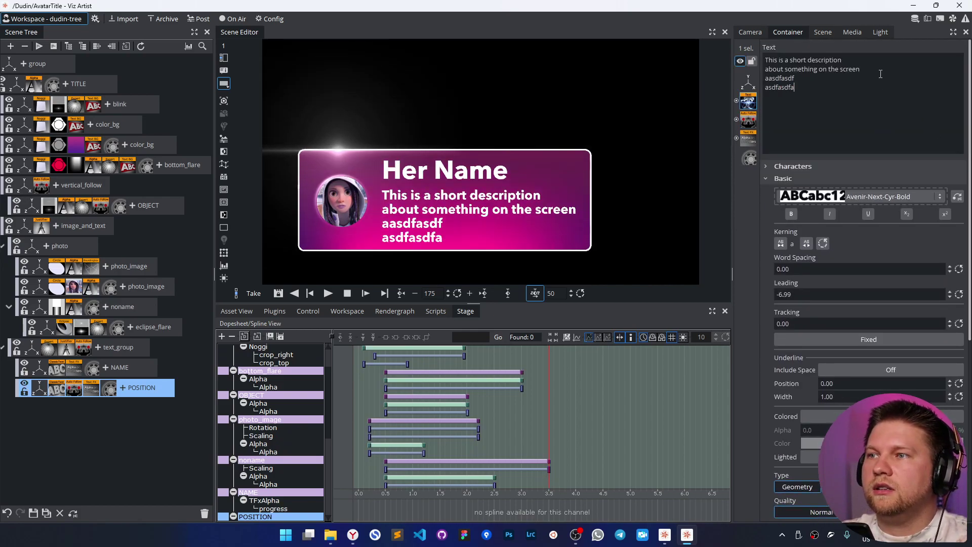
pyautogui.hotkey('shift', 'Up')
pyautogui.hotkey('shift', 'Home')
pyautogui.press('Left')
pyautogui.press('BackSpace')
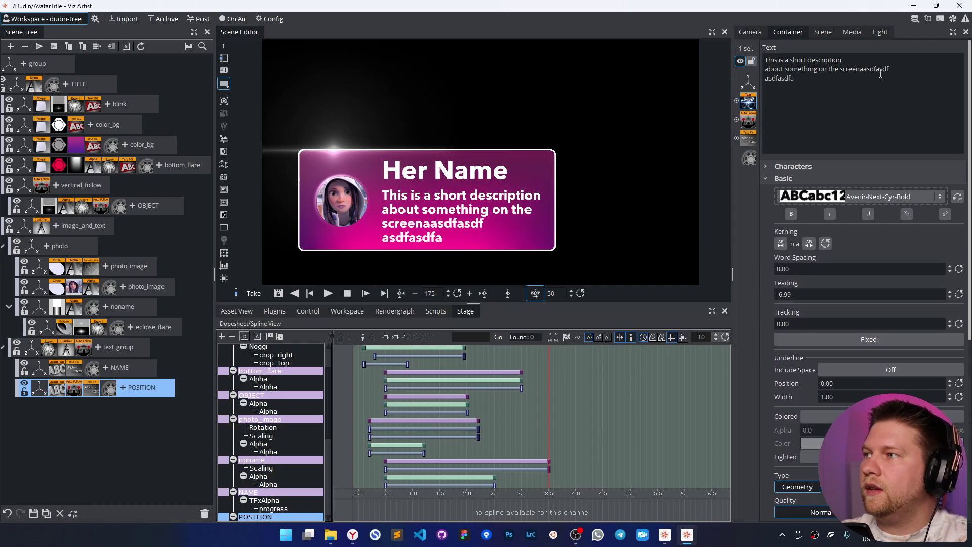
pyautogui.press('Delete')
pyautogui.press('Delete')
pyautogui.press('Delete')
pyautogui.press('Delete')
pyautogui.press('Delete')
pyautogui.press('Delete')
pyautogui.press('Delete')
pyautogui.press('Delete')
pyautogui.press('Delete')
pyautogui.press('Delete')
pyautogui.press('Delete')
pyautogui.press('Delete')
pyautogui.press('Delete')
pyautogui.press('Delete')
pyautogui.press('Delete')
pyautogui.press('Delete')
pyautogui.press('Delete')
pyautogui.press('Delete')
pyautogui.press('Delete')
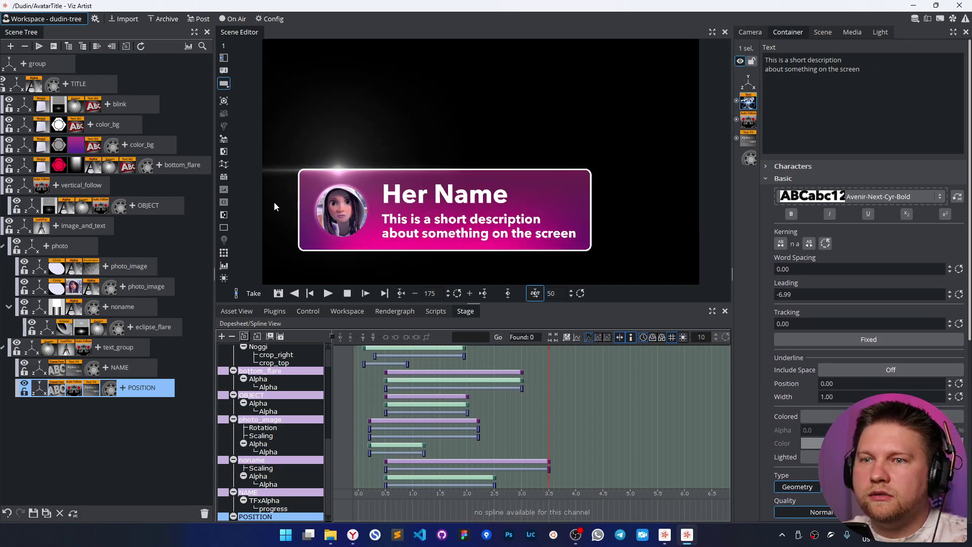
# Step: Reset the photo container's scale to 1.0
pyautogui.click(31, 249)
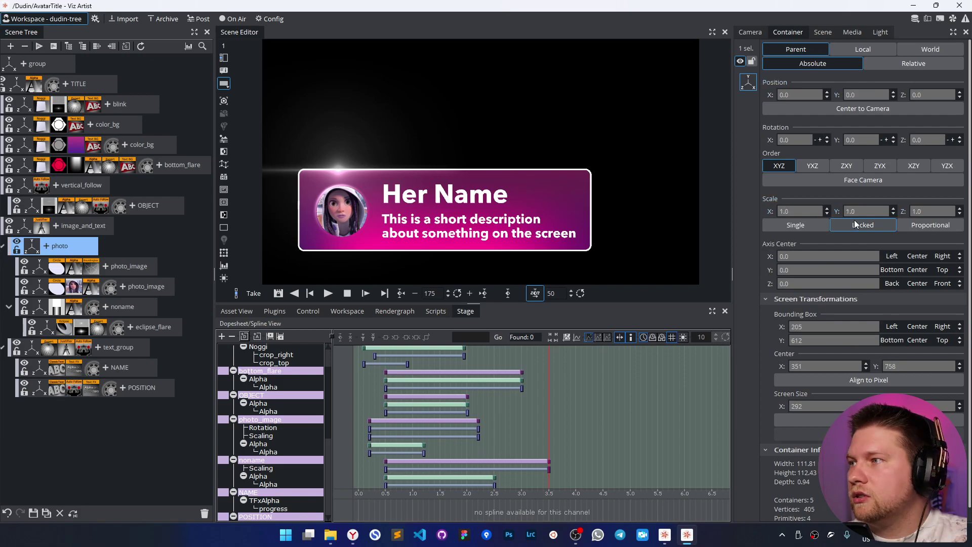
pyautogui.moveTo(858, 210); pyautogui.dragTo(855, 230)
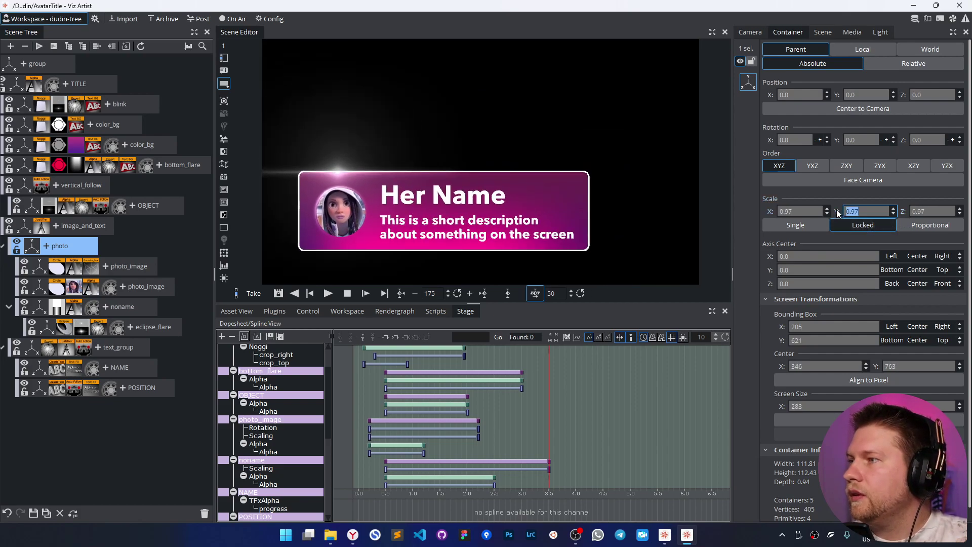
pyautogui.write('1')
pyautogui.press('Return')
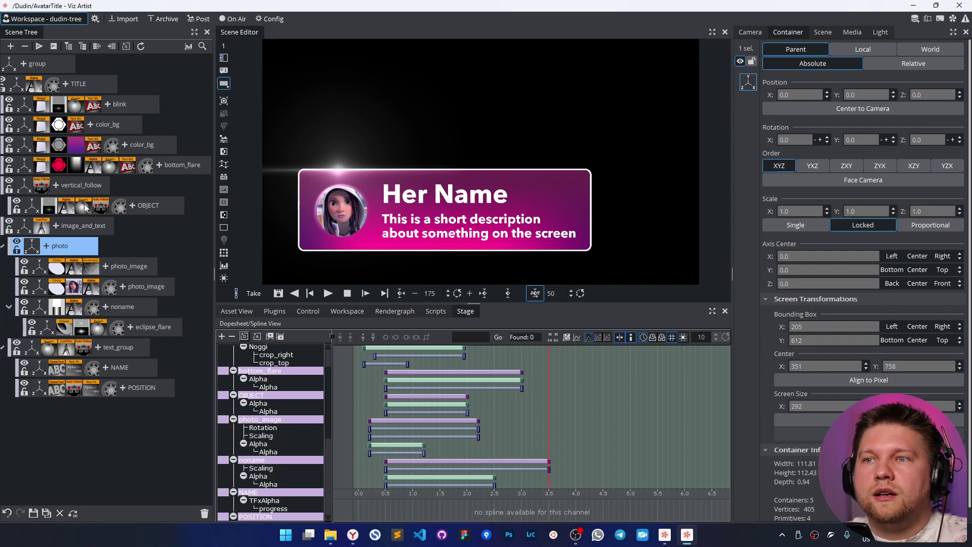
# Step: Switch OBJECT's scale to Single per-axis and set X scale to 5.68
pyautogui.click(64, 206)
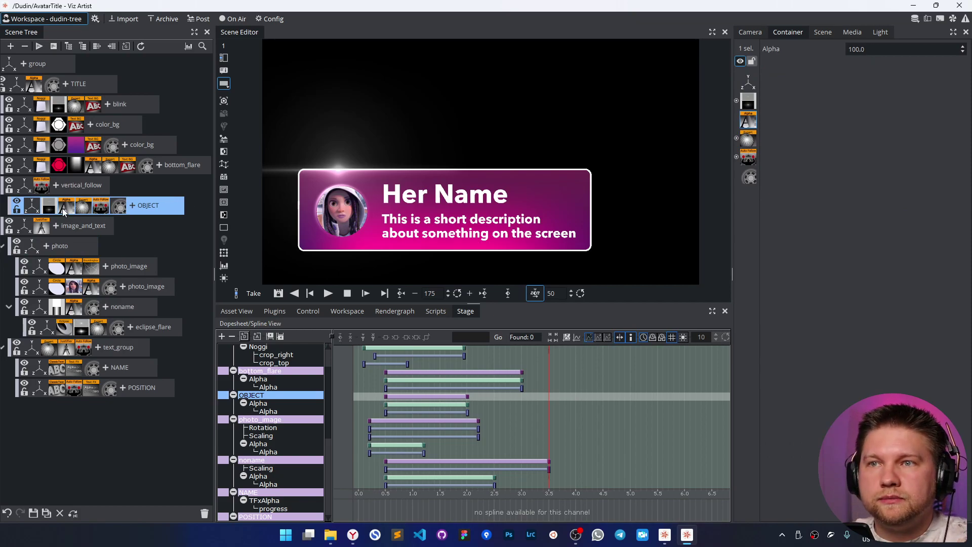
pyautogui.click(32, 206)
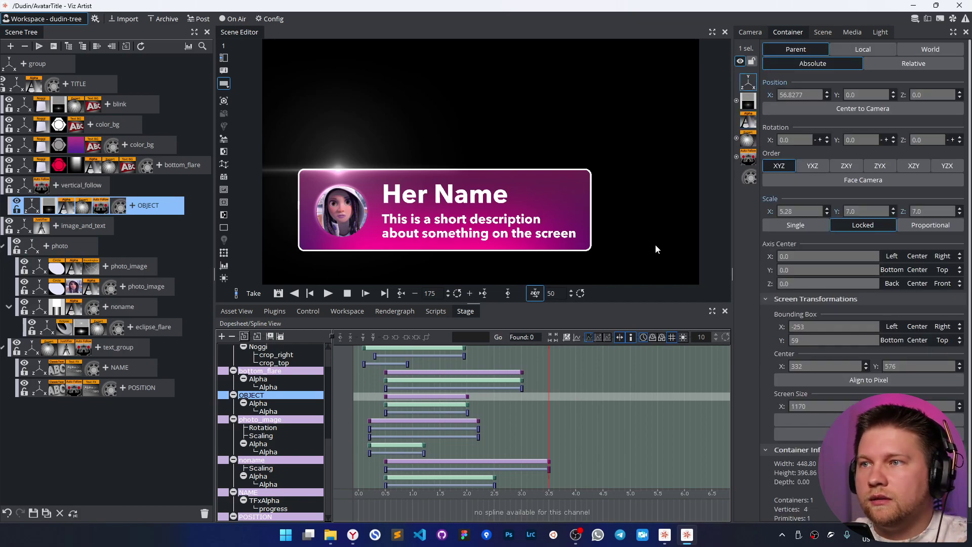
pyautogui.click(816, 225)
pyautogui.moveTo(802, 212); pyautogui.dragTo(879, 211)
pyautogui.click(812, 211)
pyautogui.write('5.68')
pyautogui.press('Return')
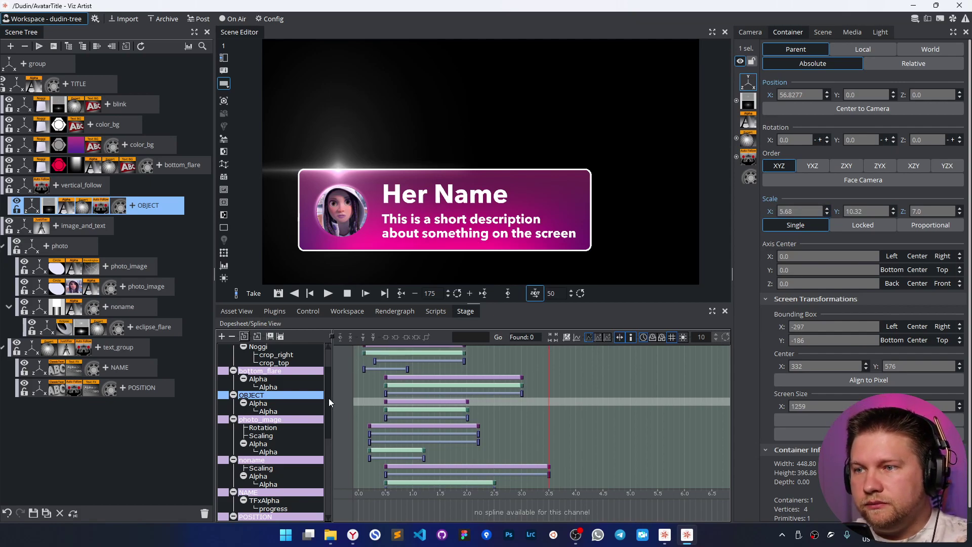
# Step: Select the Take director, collapse its tracks, and select the Loop director
pyautogui.moveTo(329, 398); pyautogui.dragTo(330, 377)
pyautogui.click(242, 356)
pyautogui.click(223, 355)
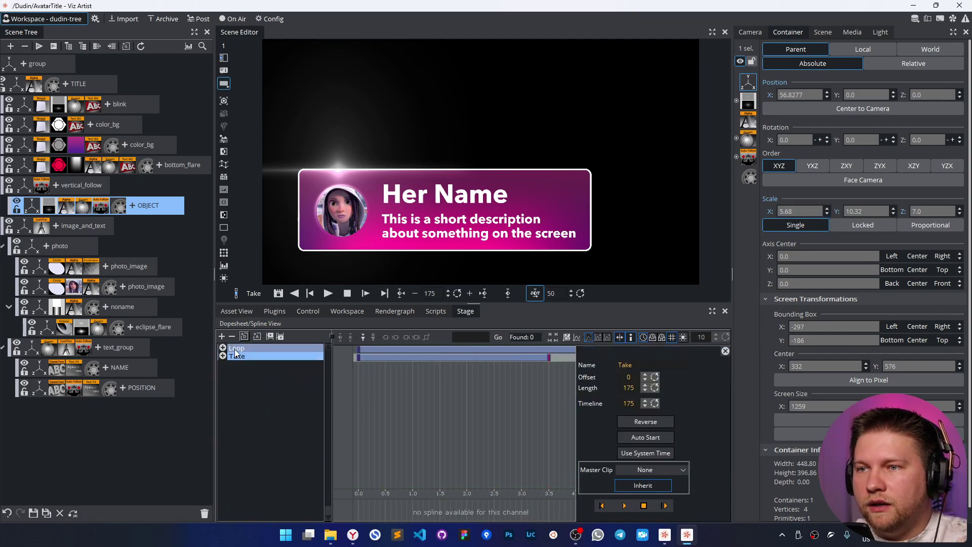
pyautogui.click(235, 349)
# Step: Play the Loop and Take directors' animation, then hide text_group so only the avatar remains
pyautogui.keyDown('ctrl'); pyautogui.click(241, 356); pyautogui.keyUp('ctrl')
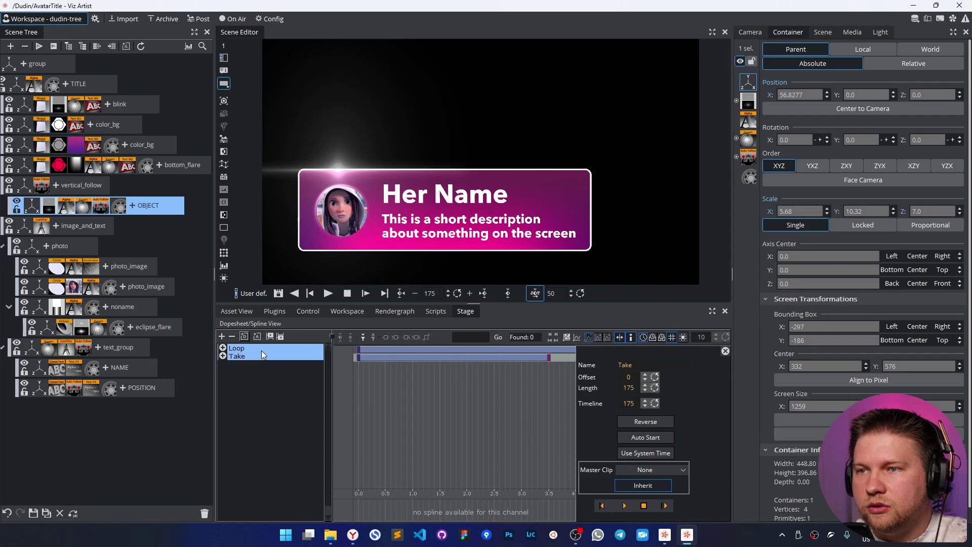
pyautogui.click(328, 293)
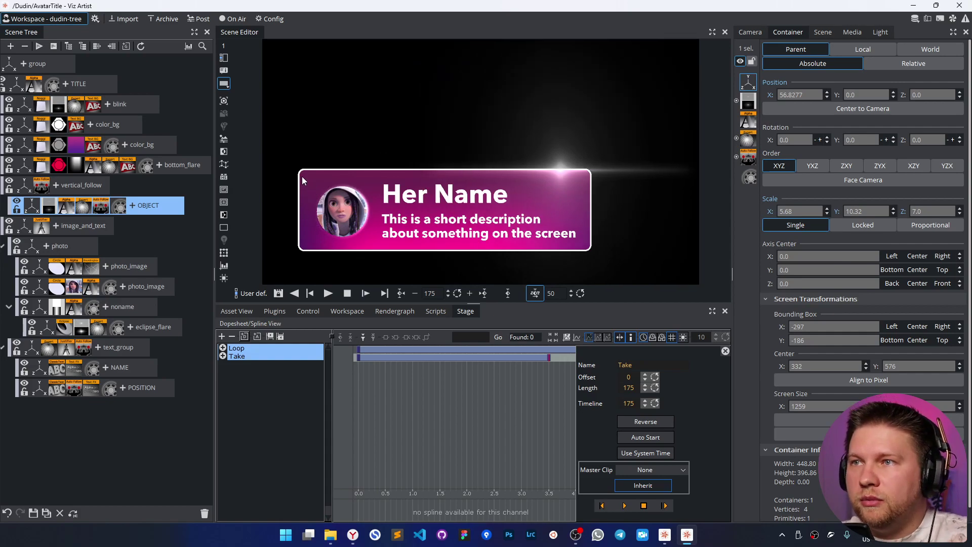
pyautogui.click(18, 345)
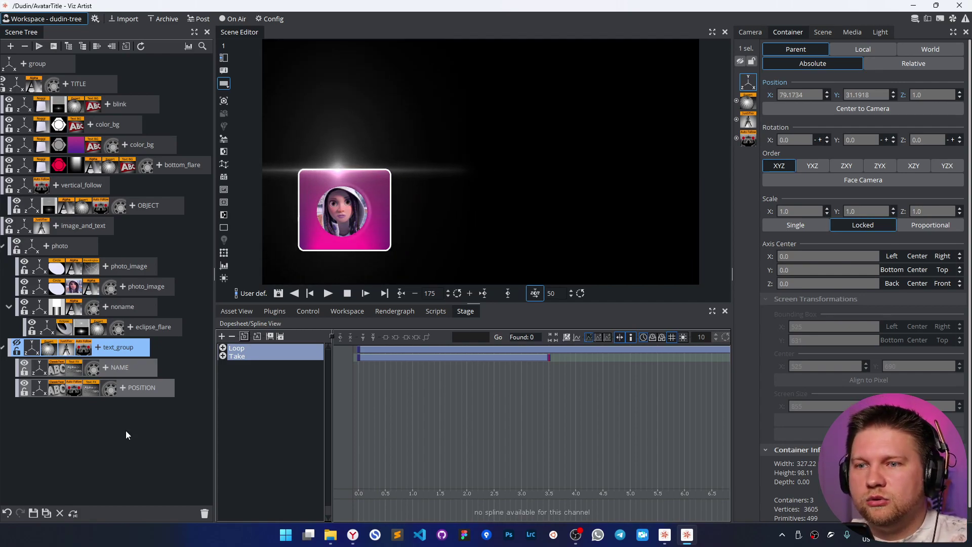
# Step: Close the AvatarTitle scene, saving the changes
pyautogui.click(60, 513)
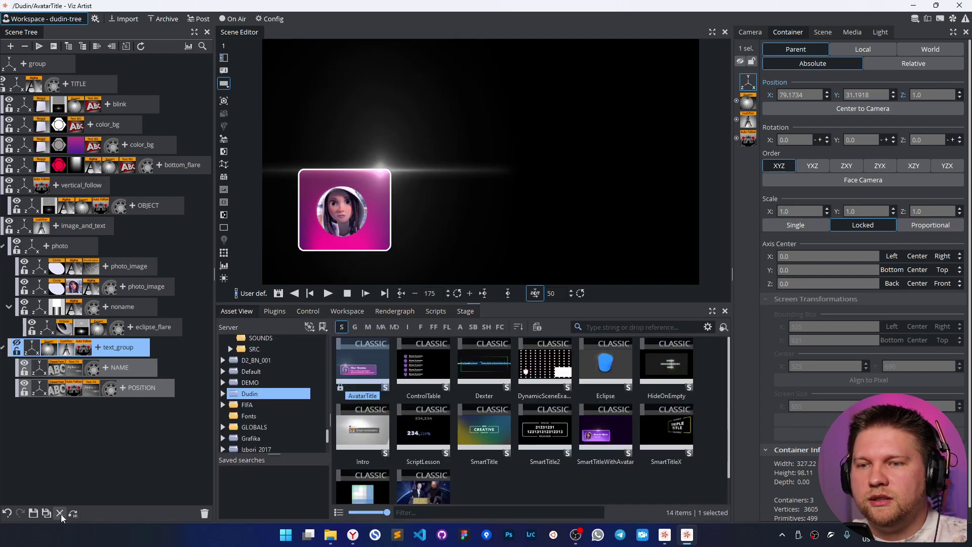
pyautogui.click(60, 513)
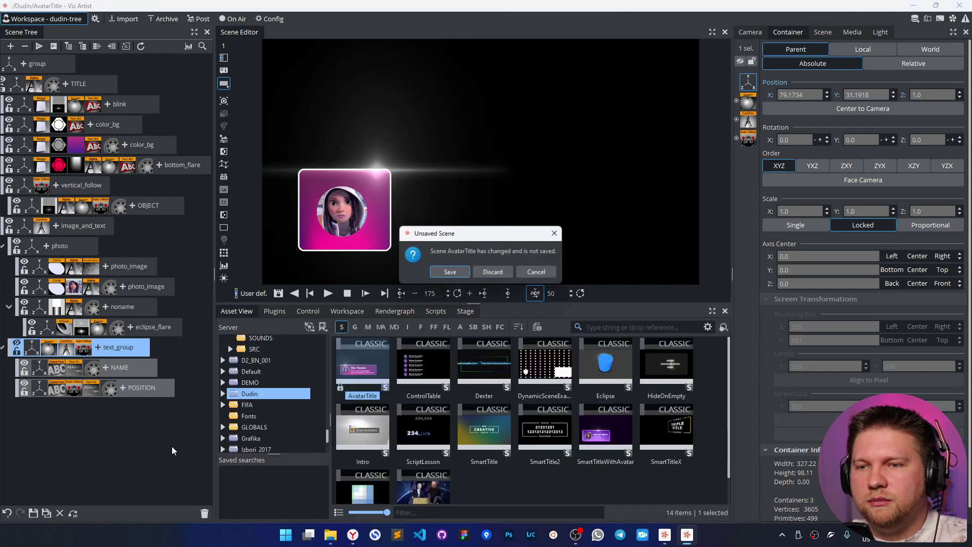
pyautogui.click(450, 273)
# Step: Add two group containers to the new scene and rename the second to text_block
pyautogui.click(126, 45)
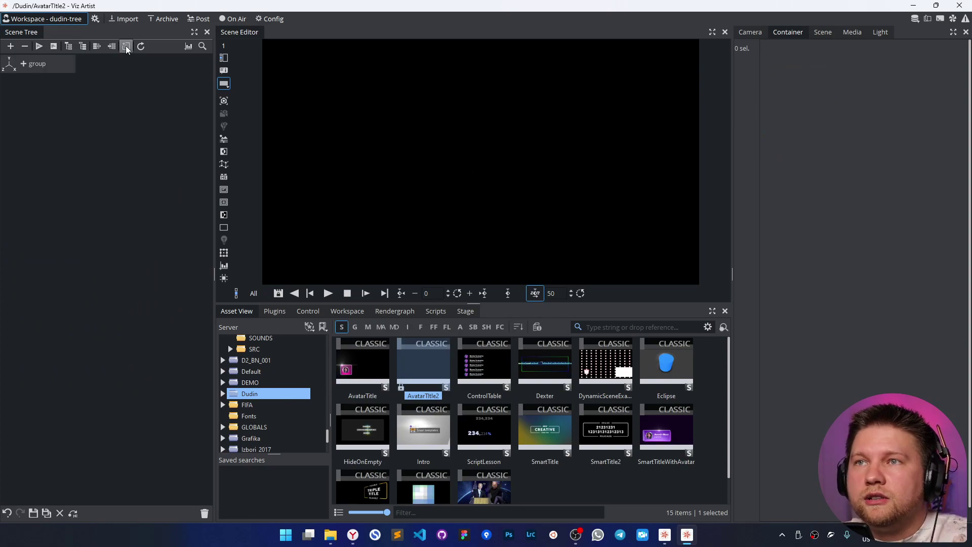
pyautogui.click(126, 45)
pyautogui.doubleClick(42, 84)
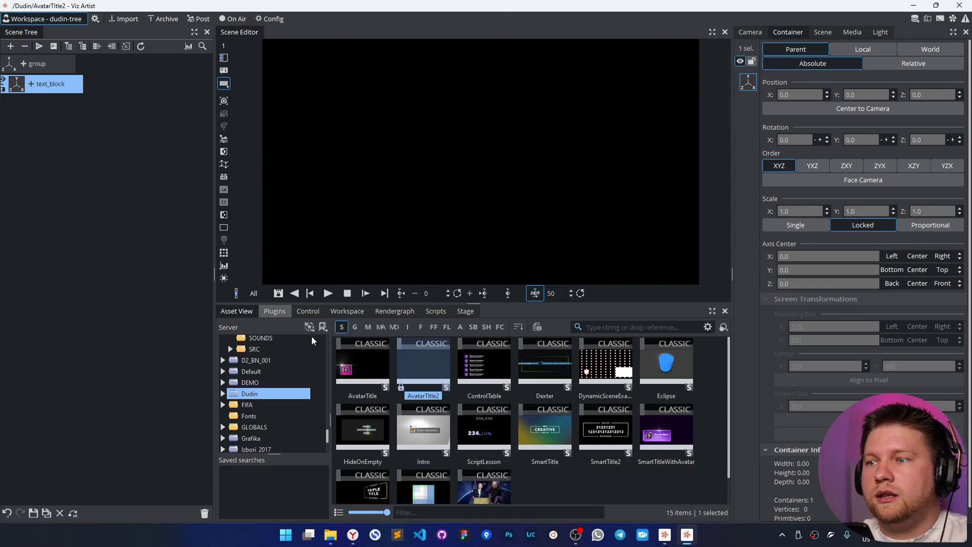
# Step: Add Avenir-Next-Cyr-Bold and Avenir-Next-Cyr-Medium text containers under text_block
pyautogui.click(420, 327)
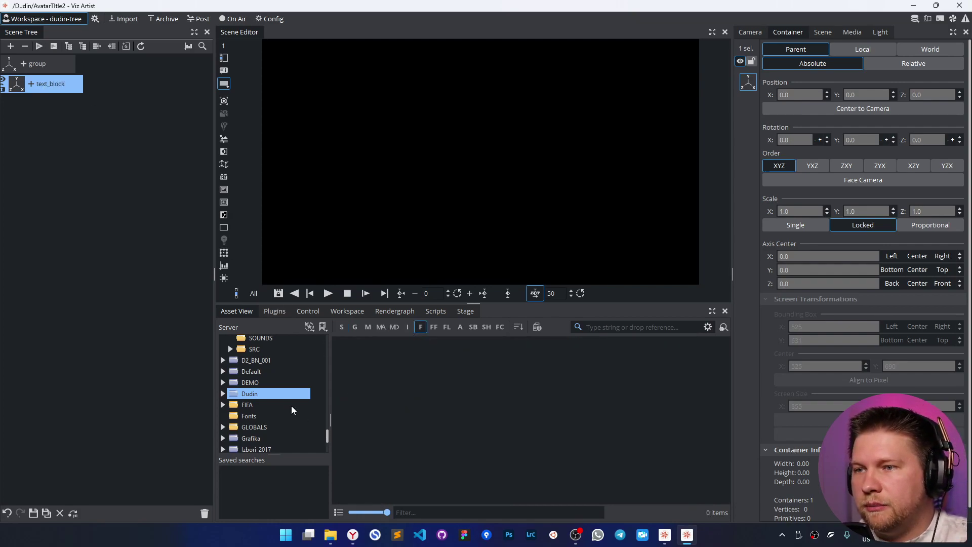
pyautogui.rightClick(416, 330)
pyautogui.click(427, 353)
pyautogui.moveTo(363, 370); pyautogui.dragTo(126, 85)
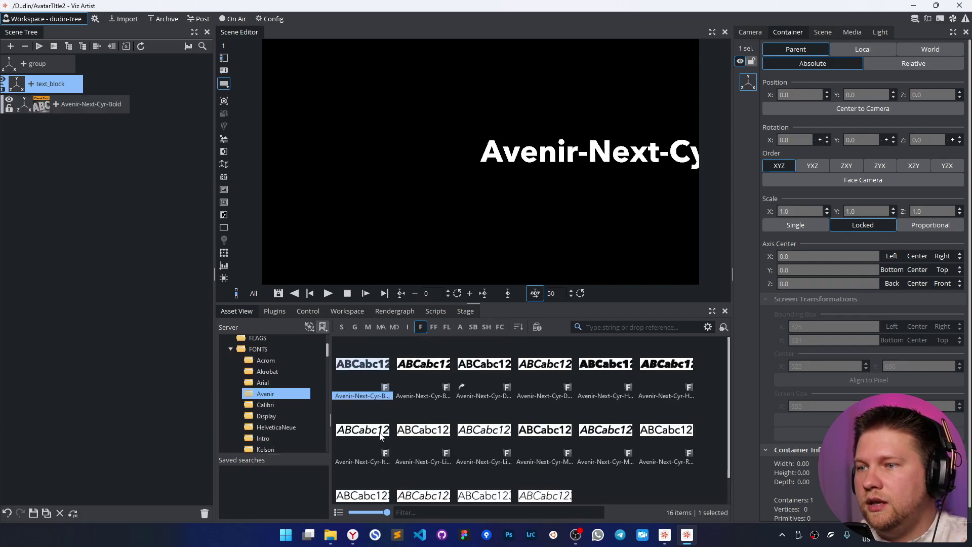
pyautogui.moveTo(562, 435); pyautogui.dragTo(126, 85)
# Step: Rename the texts to 'position' and 'name', placing name above position
pyautogui.click(99, 104)
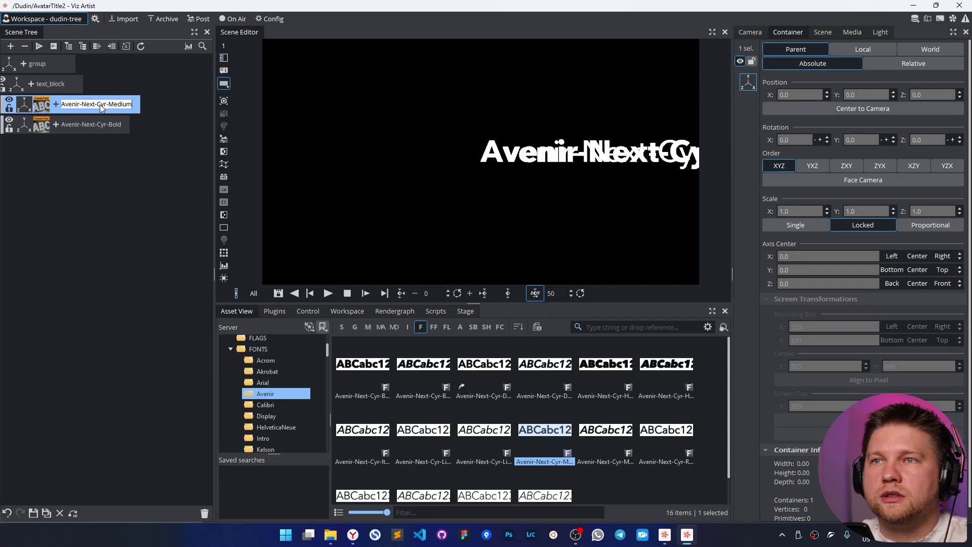
pyautogui.write('position')
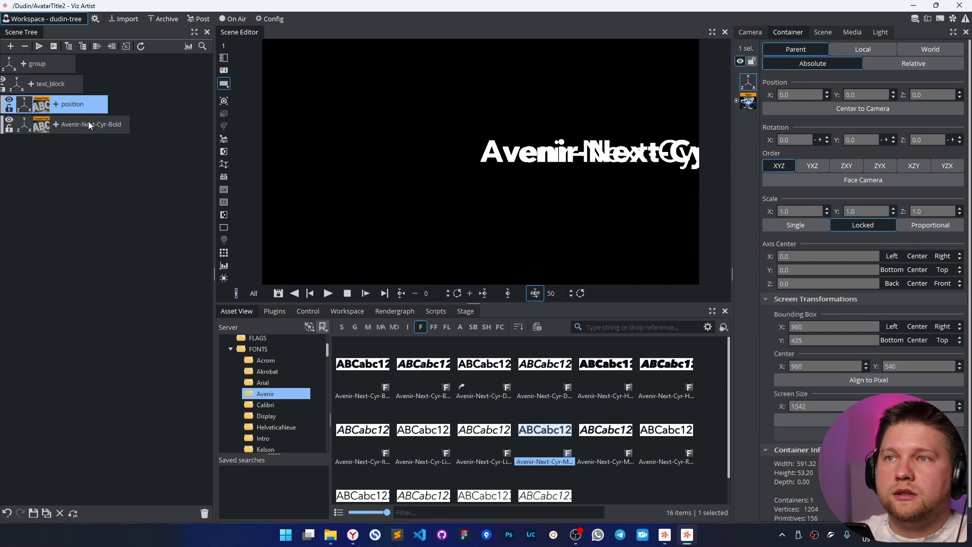
pyautogui.doubleClick(89, 123)
pyautogui.write('name')
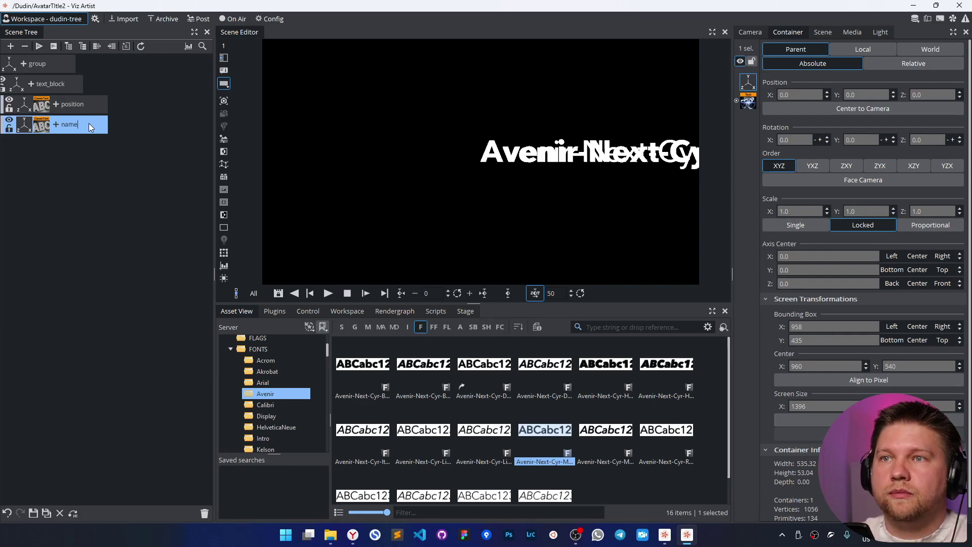
pyautogui.moveTo(101, 125); pyautogui.dragTo(97, 93)
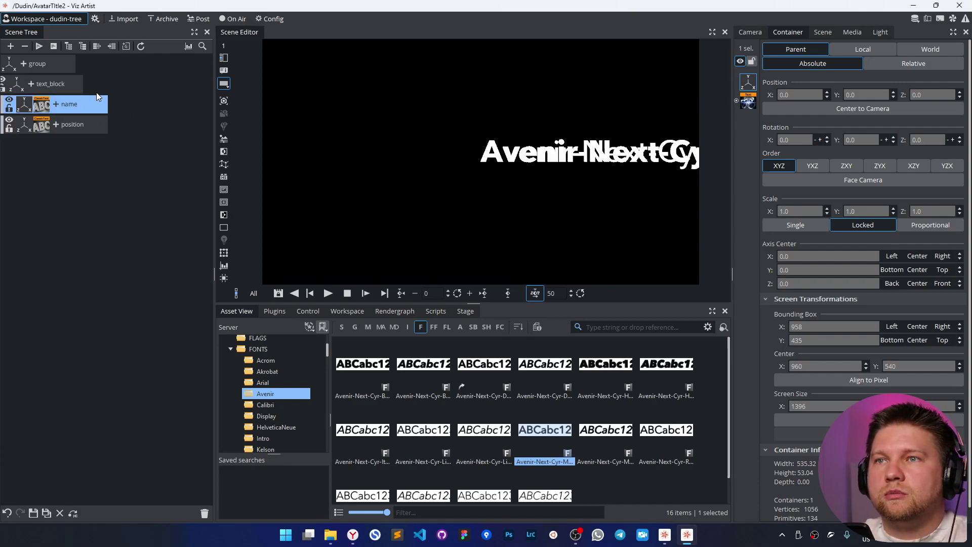
# Step: Add an Auto Follow plugin to the position text container
pyautogui.click(89, 122)
pyautogui.click(84, 108)
pyautogui.click(86, 129)
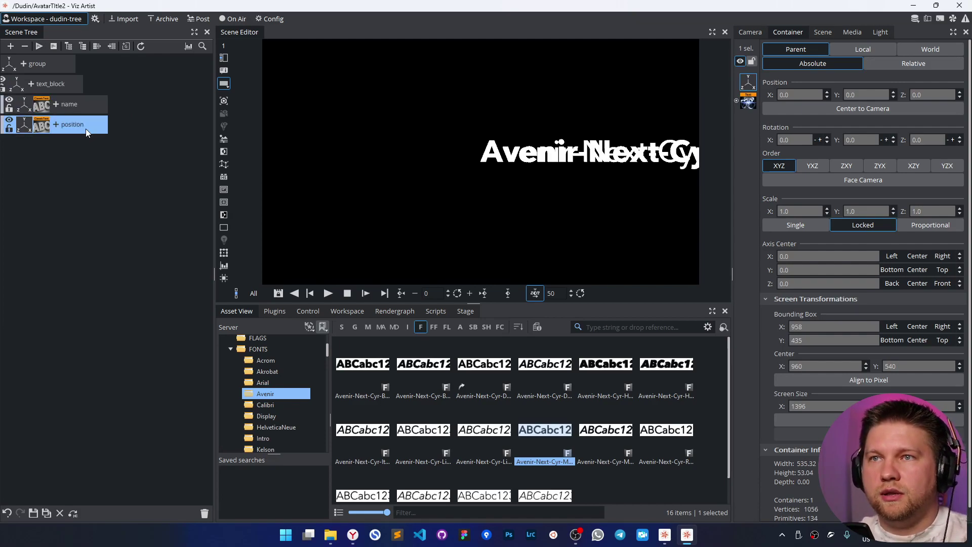
pyautogui.click(56, 125)
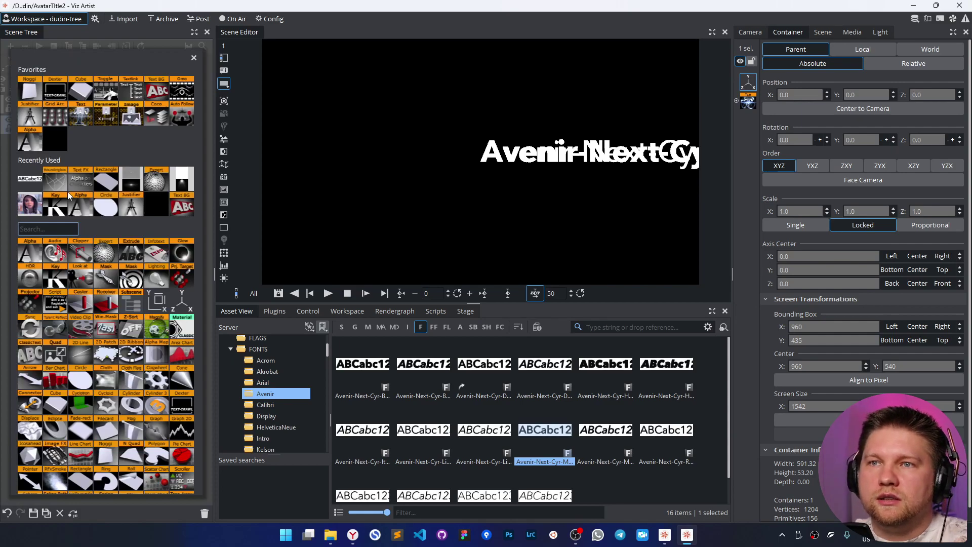
pyautogui.click(181, 112)
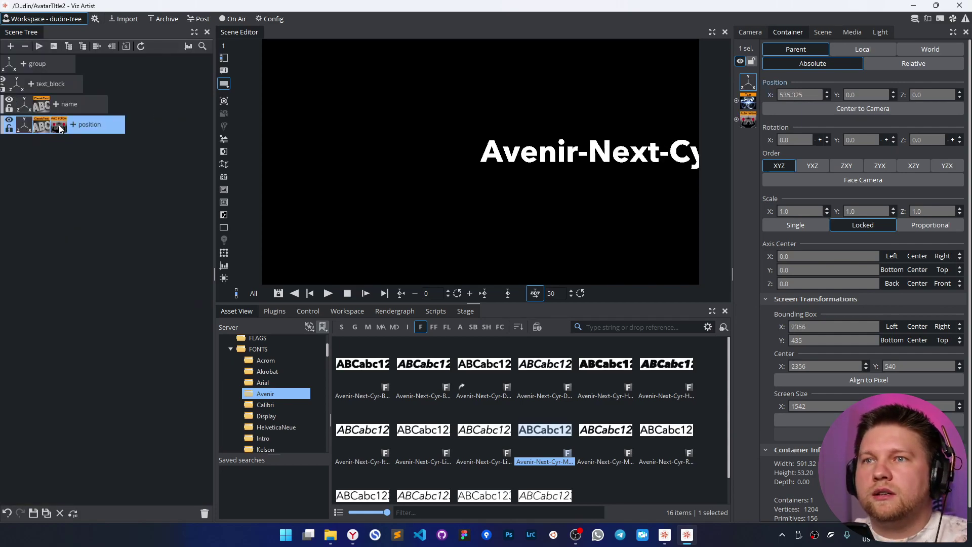
# Step: Set position's Auto Follow to direction Y, X position 0, Follow negative on, and show bounding boxes
pyautogui.click(59, 125)
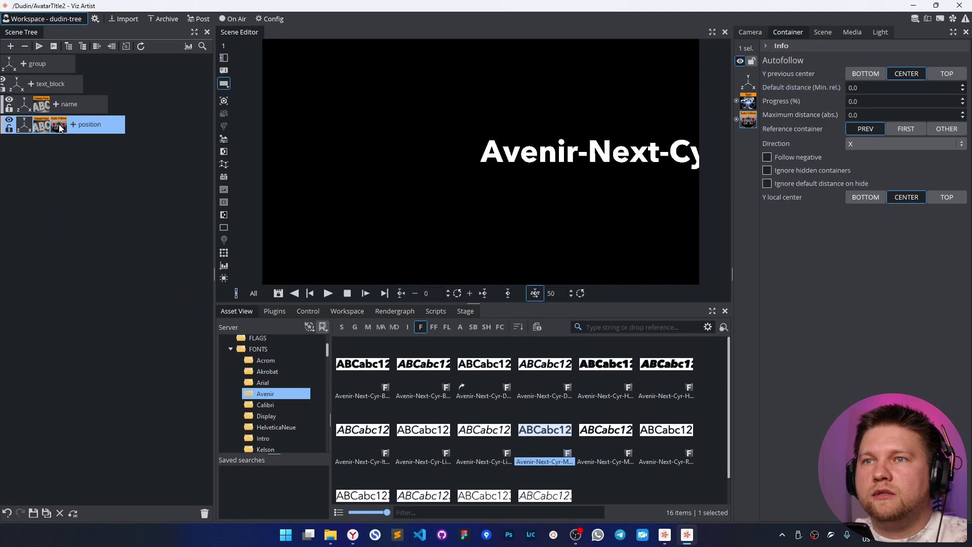
pyautogui.click(862, 147)
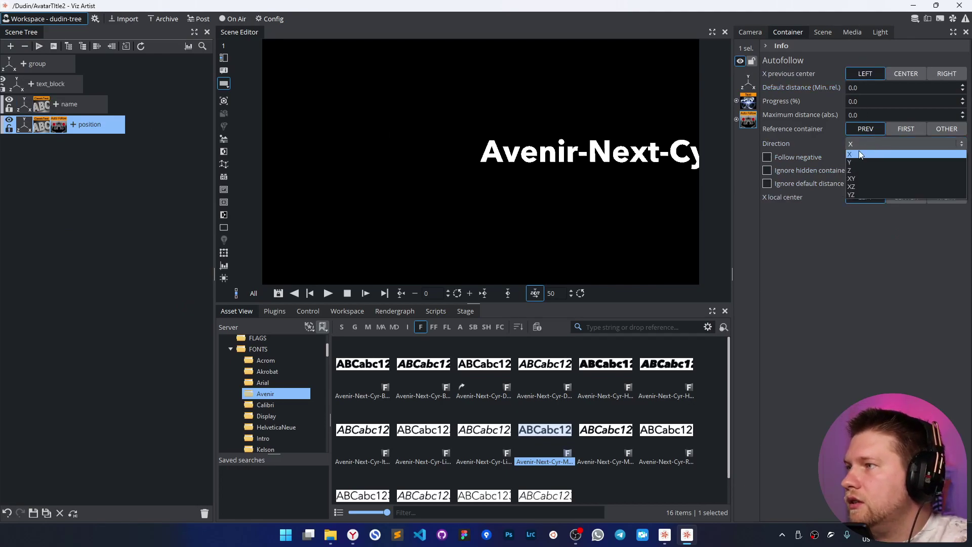
pyautogui.click(859, 163)
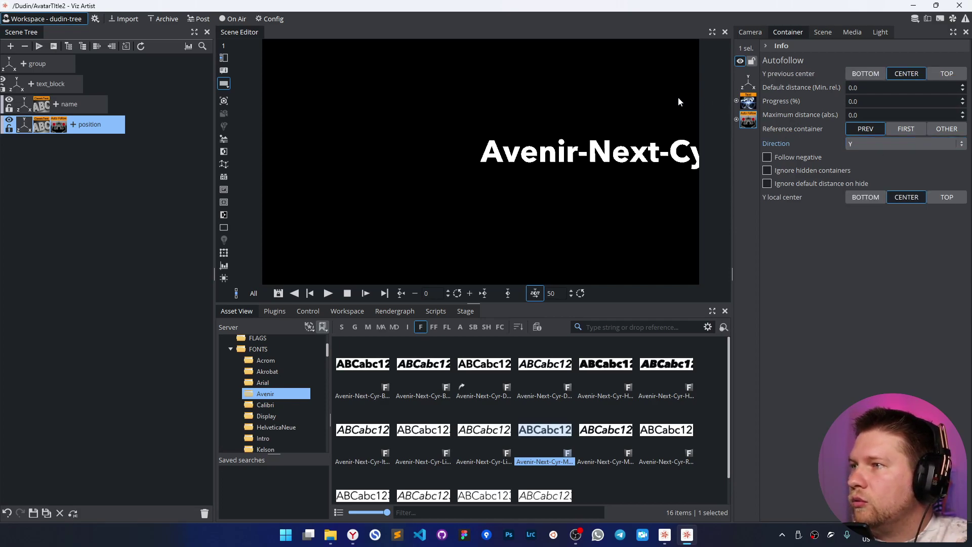
pyautogui.click(747, 82)
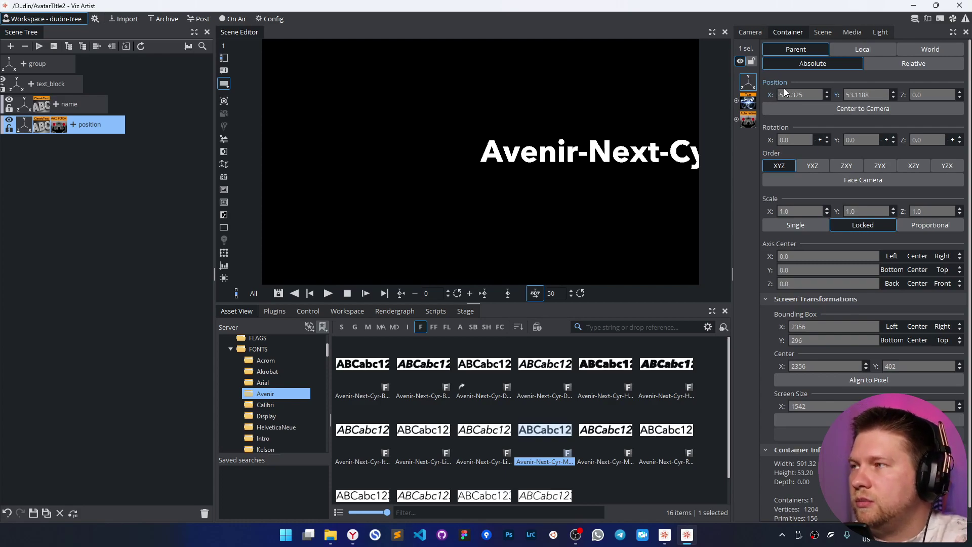
pyautogui.click(770, 94)
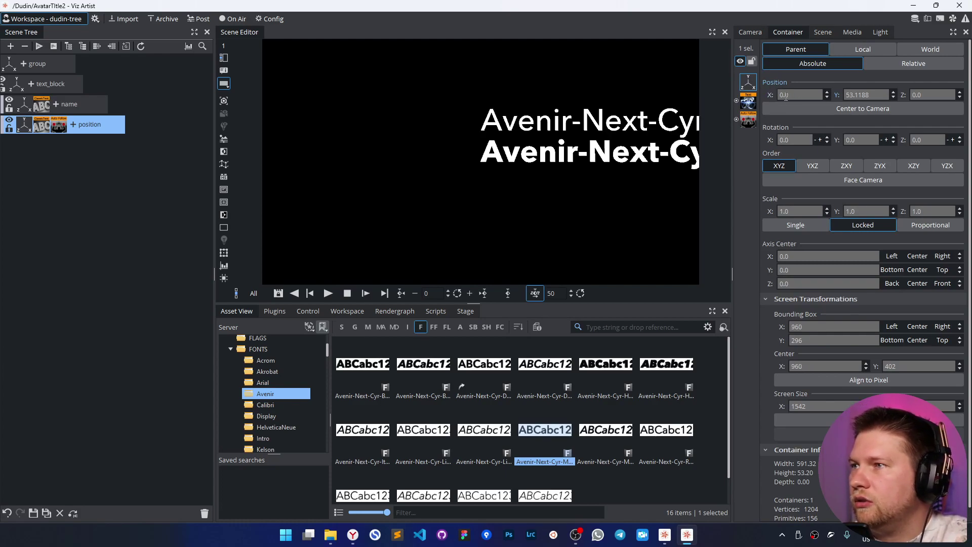
pyautogui.click(751, 120)
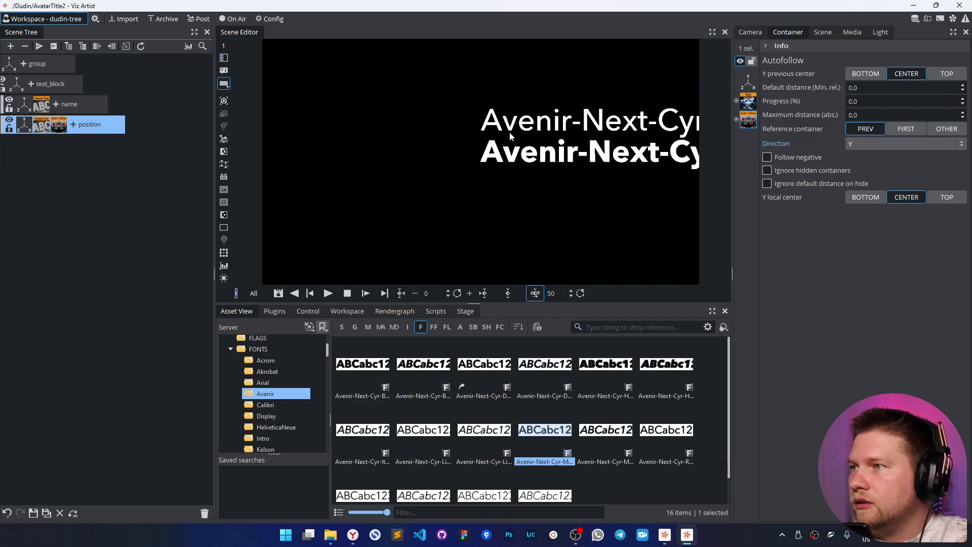
pyautogui.click(767, 157)
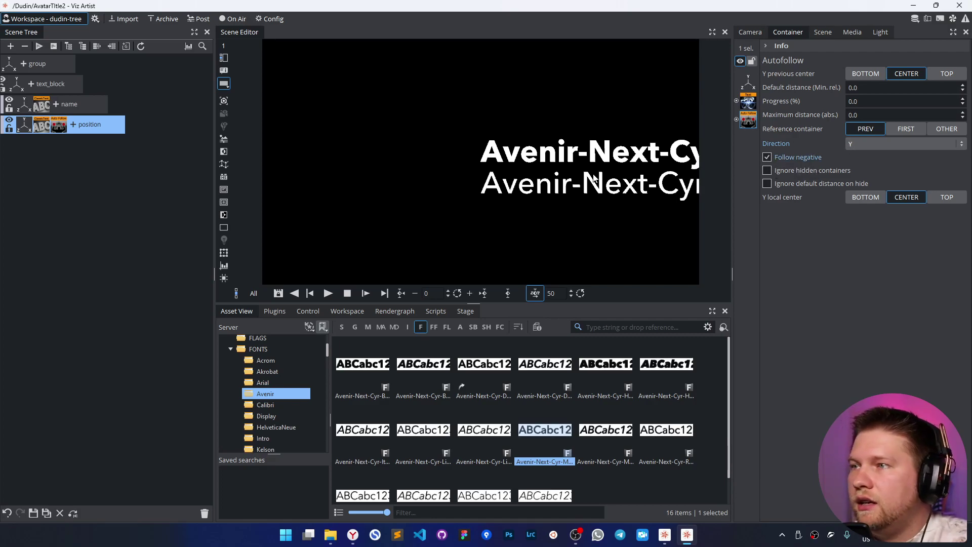
pyautogui.click(223, 252)
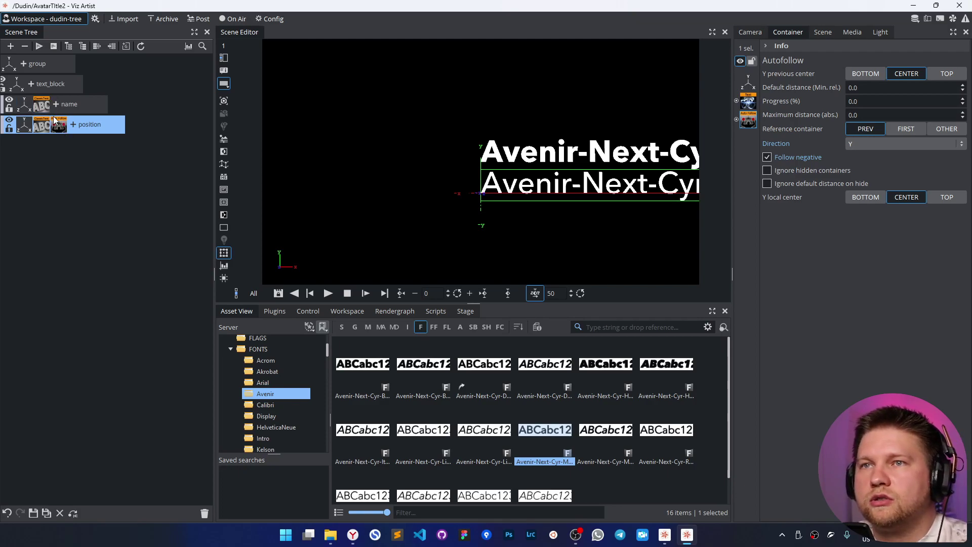
# Step: Set vertical orientation to First Line on both the name and position texts
pyautogui.click(41, 103)
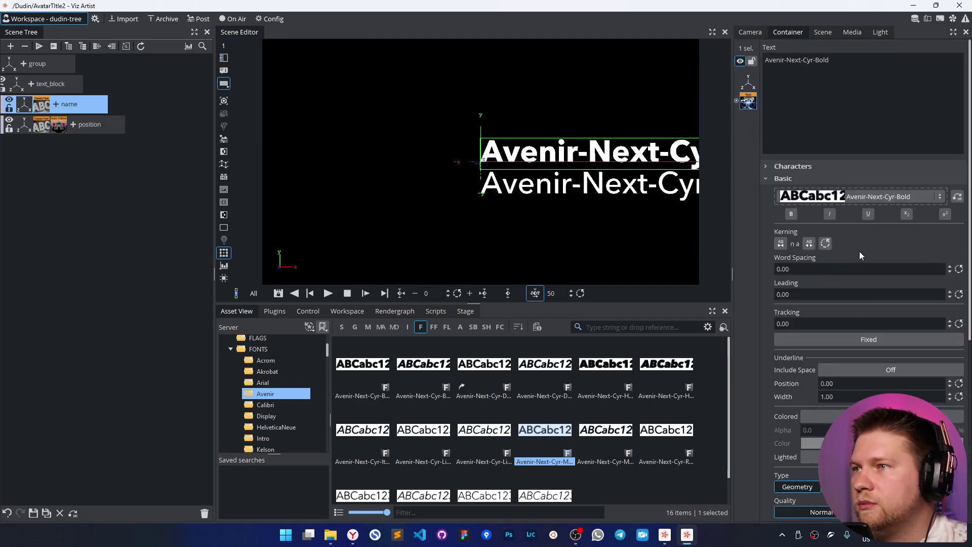
pyautogui.scroll(-5, 845, 367)
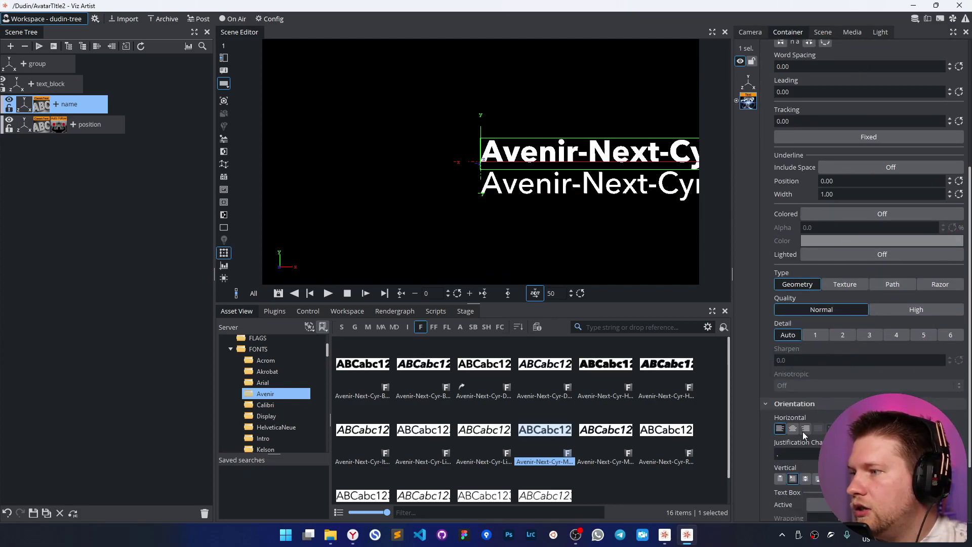
pyautogui.scroll(-2, 804, 425)
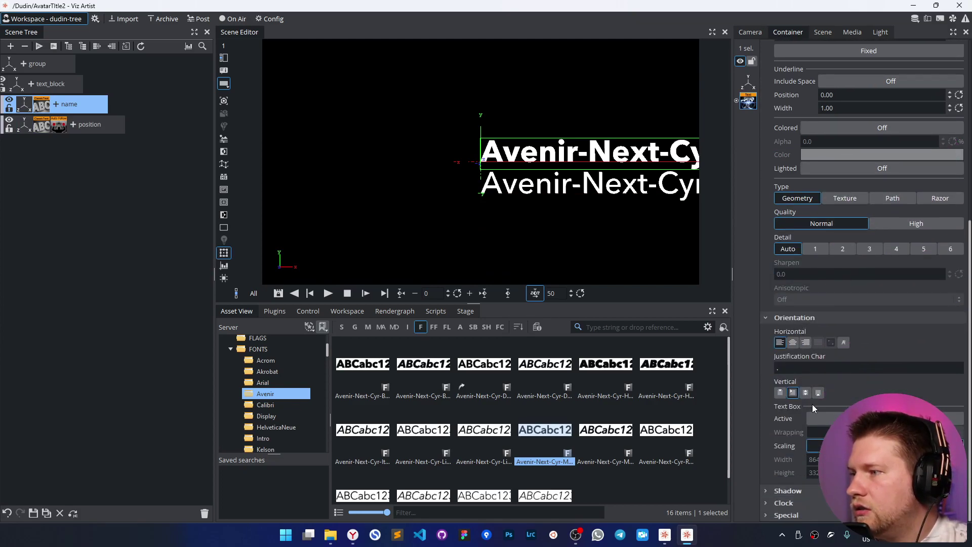
pyautogui.click(779, 393)
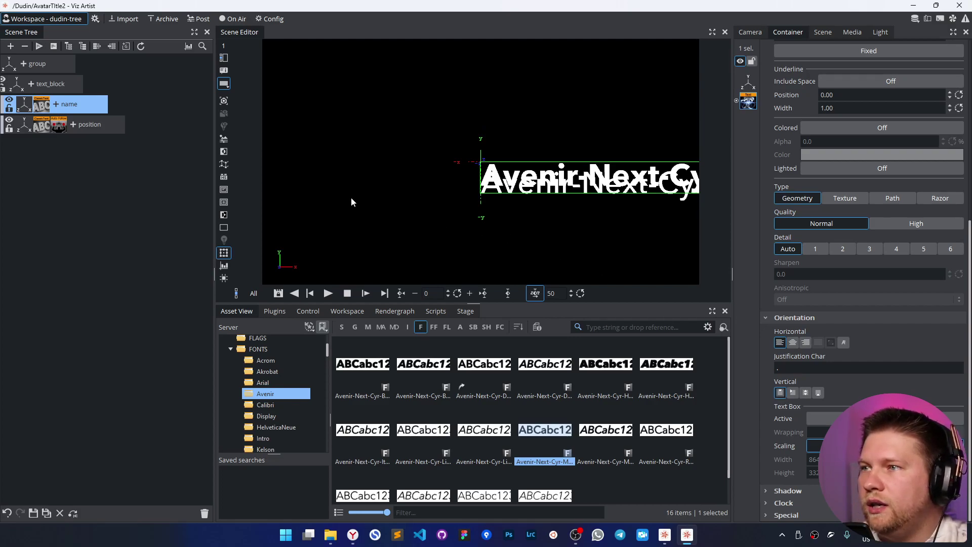
pyautogui.click(53, 125)
pyautogui.scroll(-5, 800, 440)
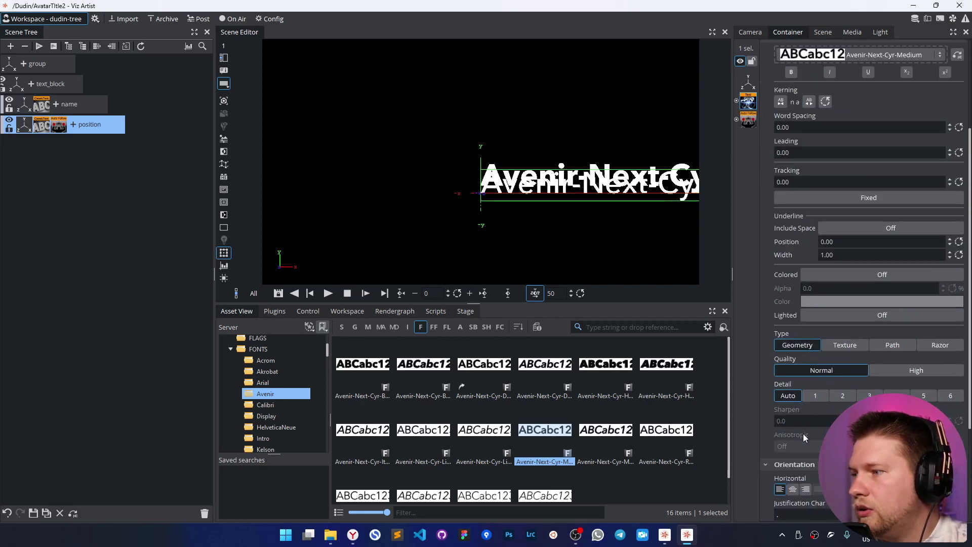
pyautogui.click(780, 439)
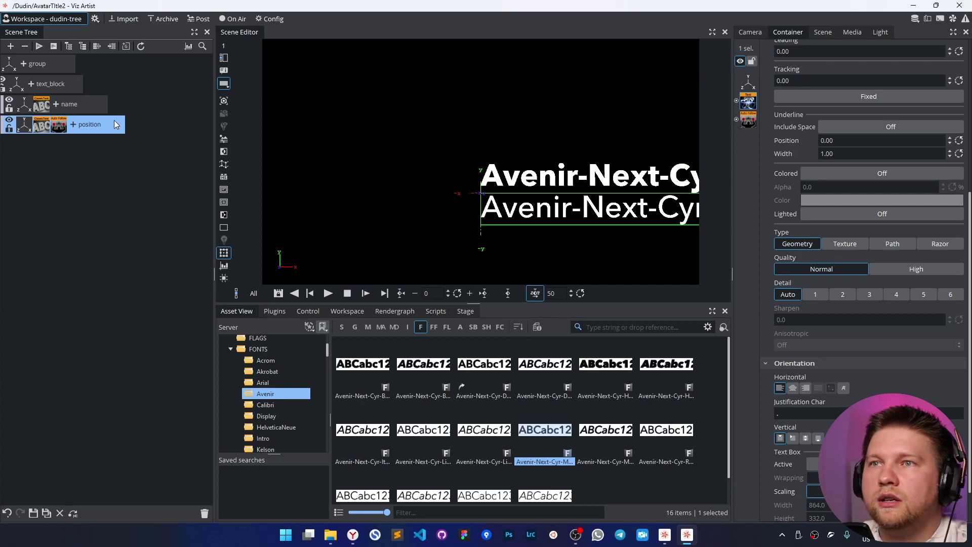
# Step: Scale the position text to 0.5, set Auto Follow distance to 16, and add a group above text_block
pyautogui.click(86, 107)
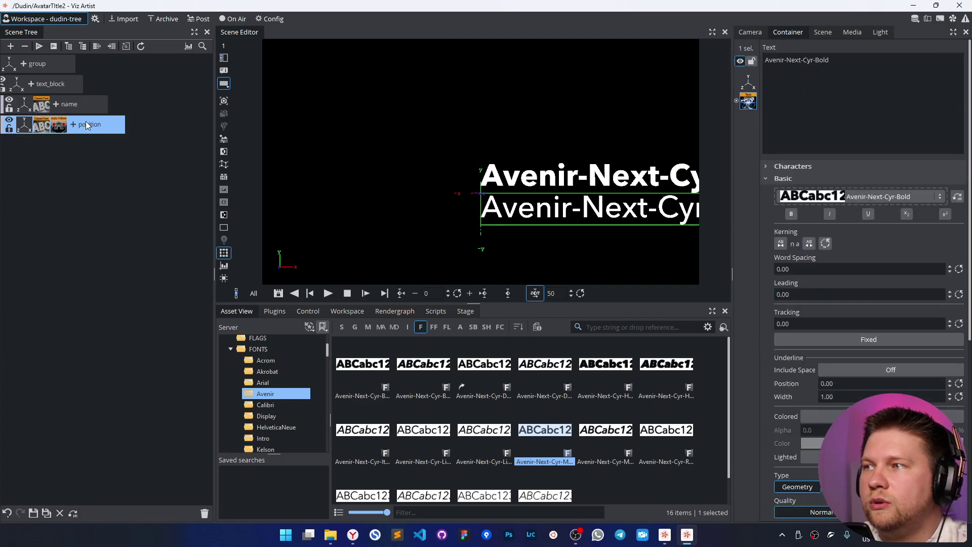
pyautogui.click(86, 104)
pyautogui.click(86, 123)
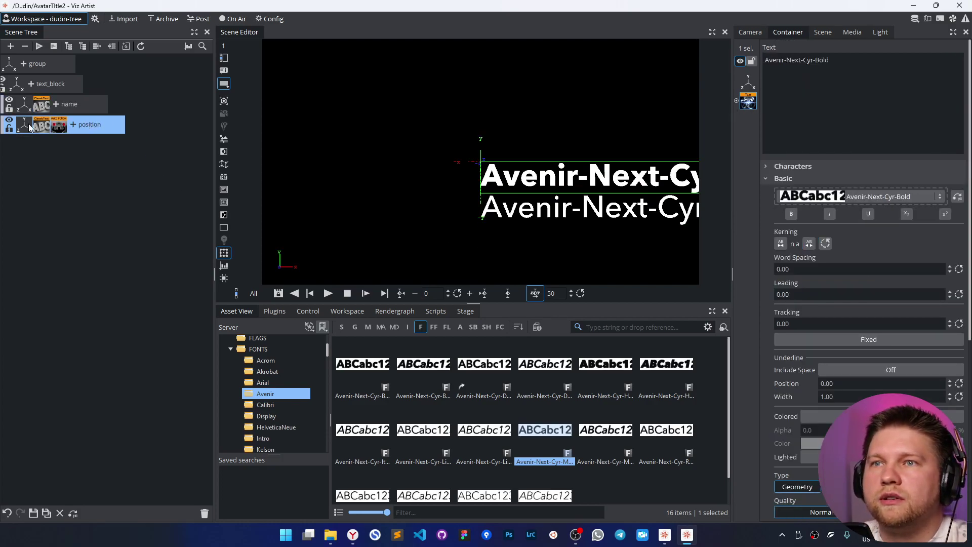
pyautogui.doubleClick(864, 211)
pyautogui.write('0.5')
pyautogui.press('Return')
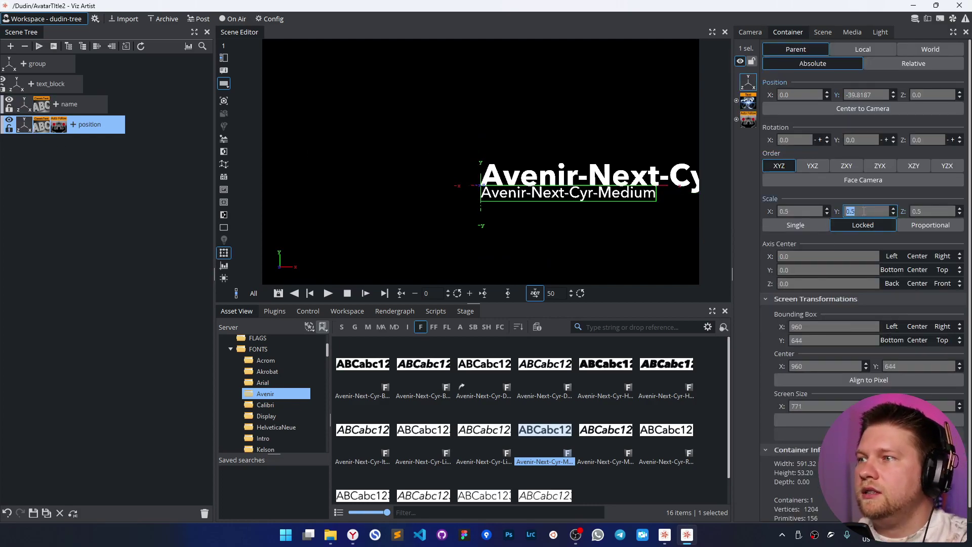
pyautogui.click(748, 120)
pyautogui.moveTo(873, 91); pyautogui.dragTo(875, 89)
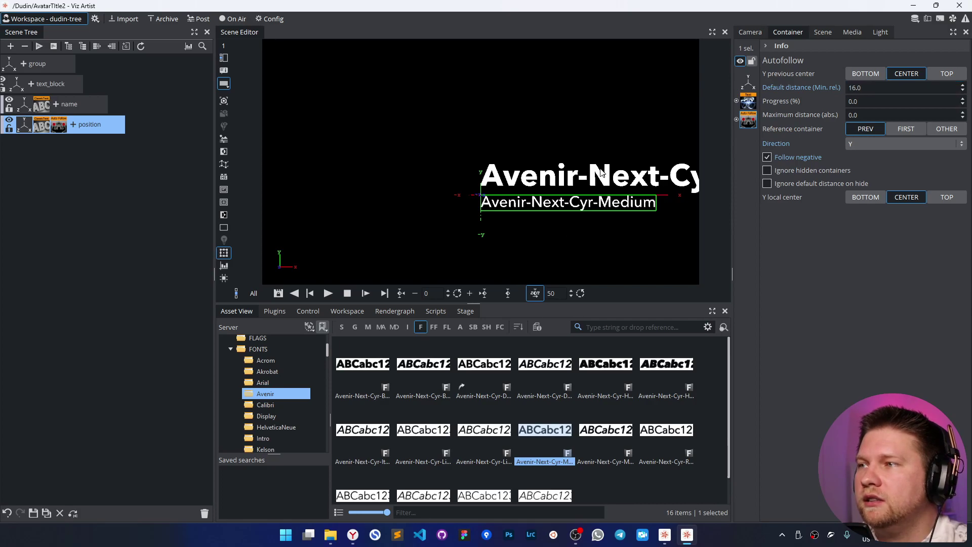
pyautogui.moveTo(112, 47); pyautogui.dragTo(87, 70)
# Step: Rename the new group 'background' and add a child holding a Noggi rectangle with Stretch 0
pyautogui.click(53, 86)
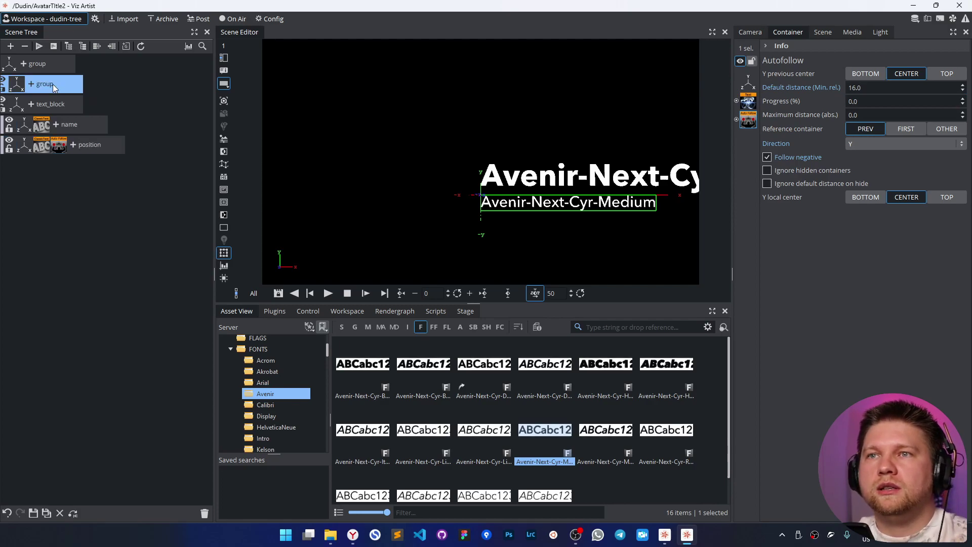
pyautogui.doubleClick(50, 84)
pyautogui.write('background')
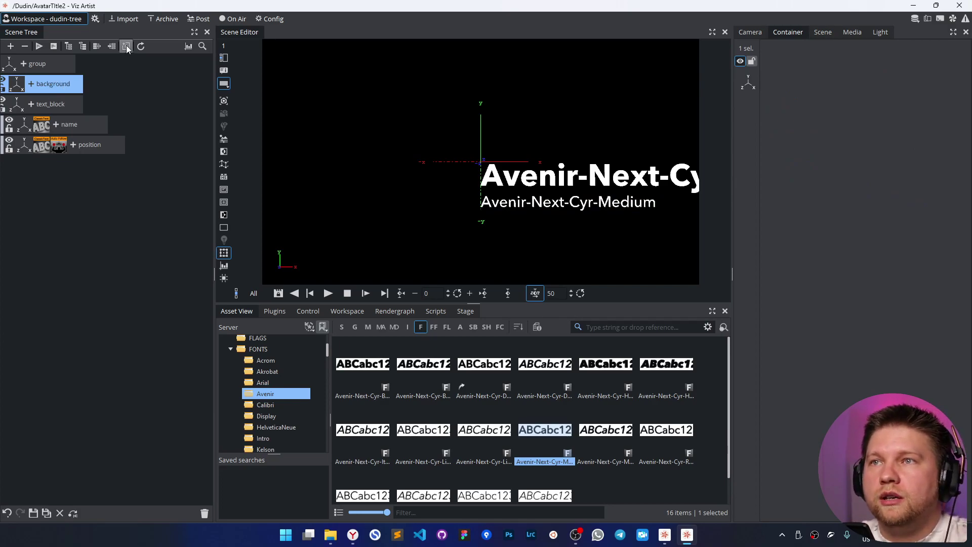
pyautogui.moveTo(105, 81); pyautogui.dragTo(105, 86)
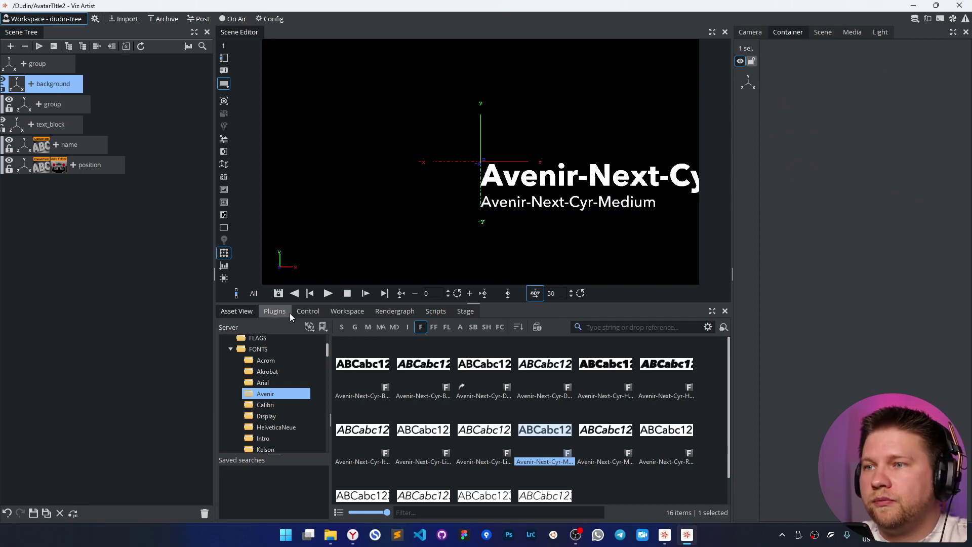
pyautogui.click(276, 311)
pyautogui.moveTo(640, 428); pyautogui.dragTo(117, 107)
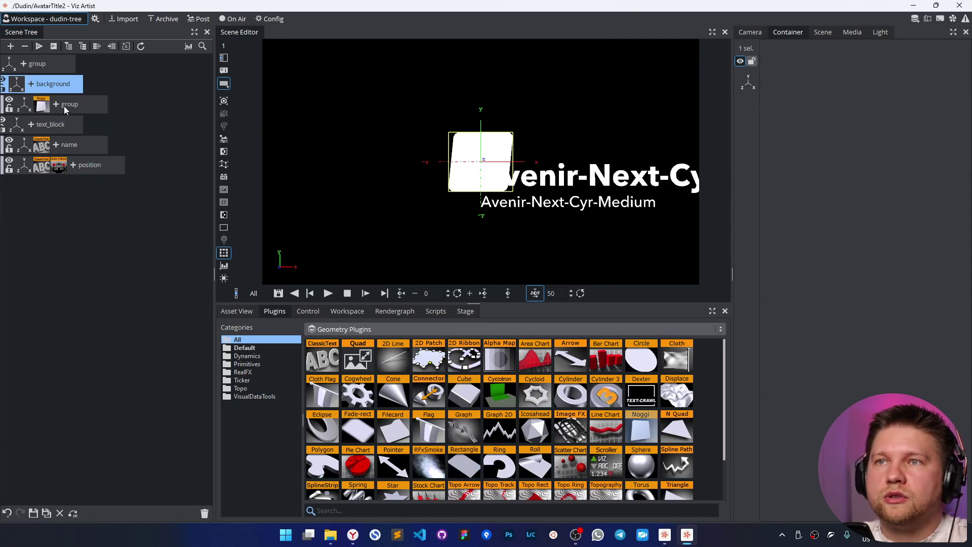
pyautogui.click(41, 107)
pyautogui.click(889, 158)
pyautogui.write('0')
pyautogui.press('Return')
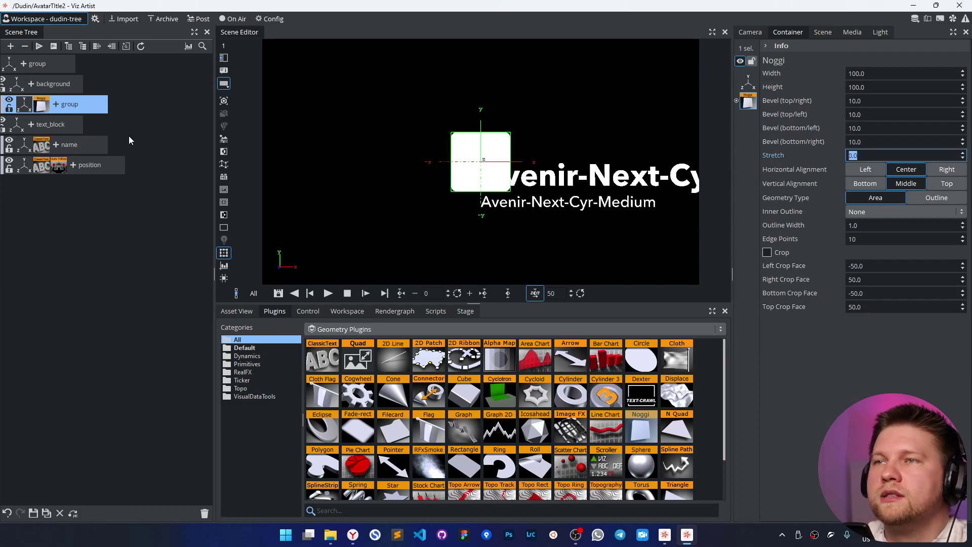
# Step: Set background's Position Z to -1 and rename the child group 'BG'
pyautogui.click(18, 86)
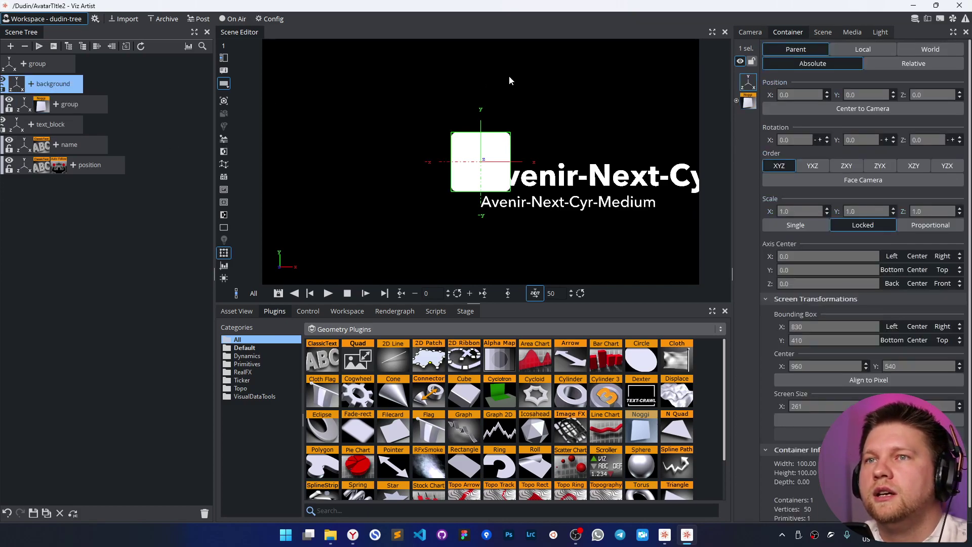
pyautogui.click(960, 97)
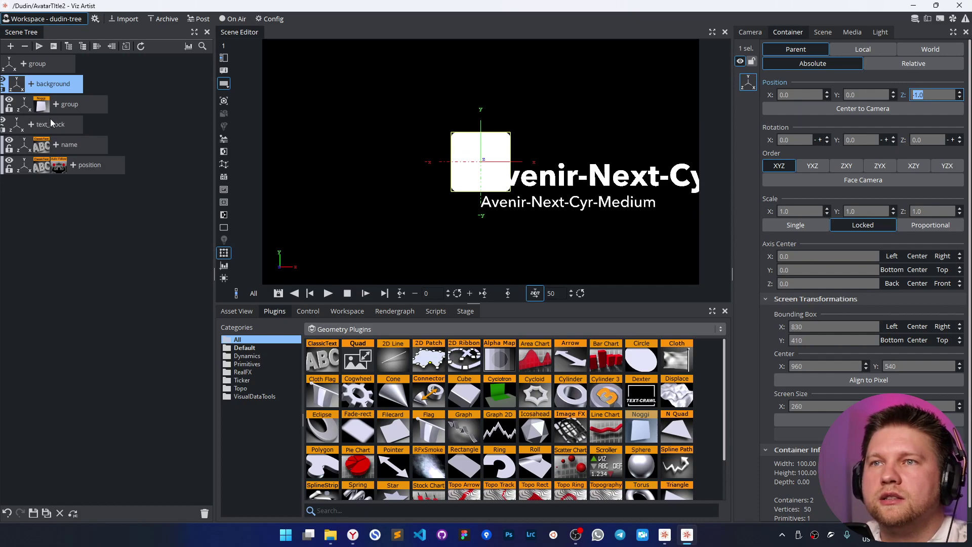
pyautogui.click(83, 102)
pyautogui.click(68, 104)
pyautogui.write('BG')
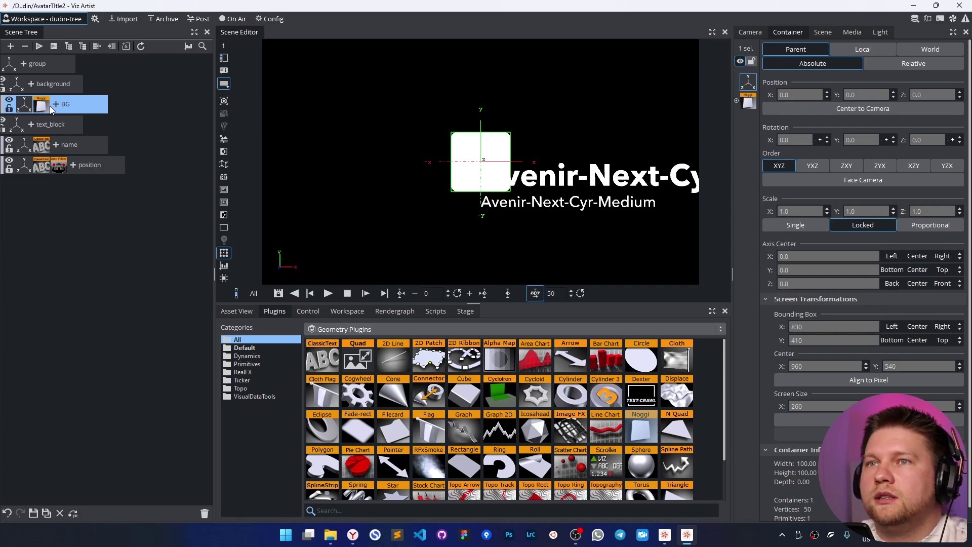
pyautogui.click(56, 105)
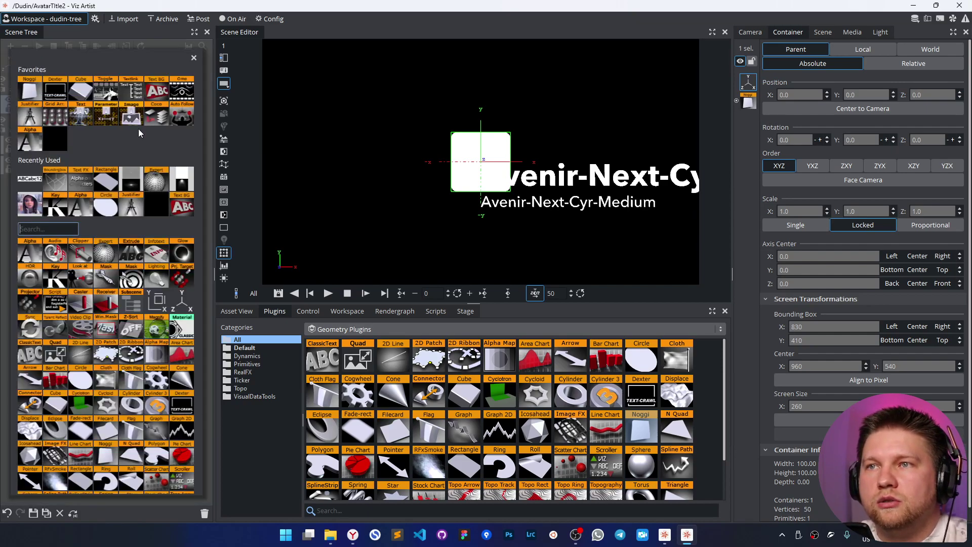
# Step: Add a Text BG plugin to BG with Text Container OTHER, fitted around text_block
pyautogui.click(156, 92)
pyautogui.click(61, 109)
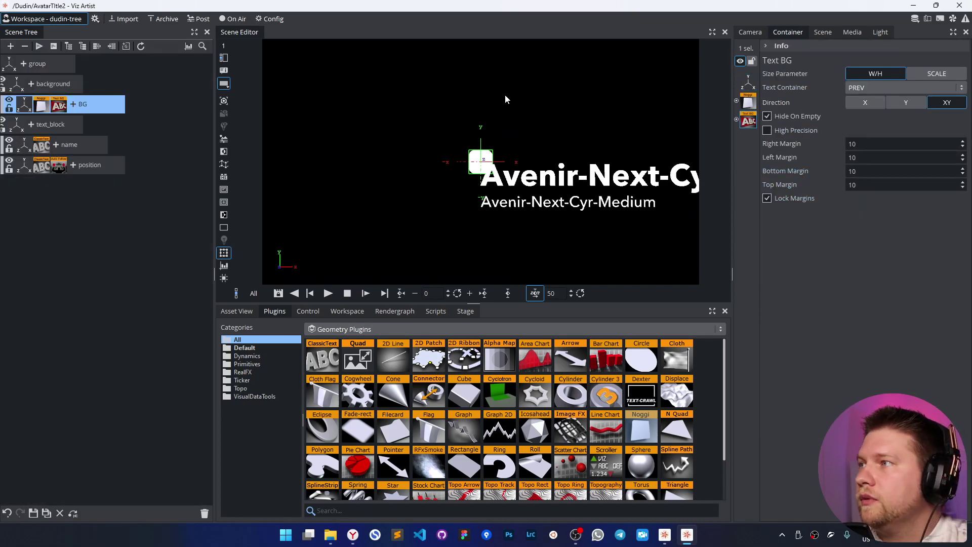
pyautogui.click(890, 88)
pyautogui.click(879, 121)
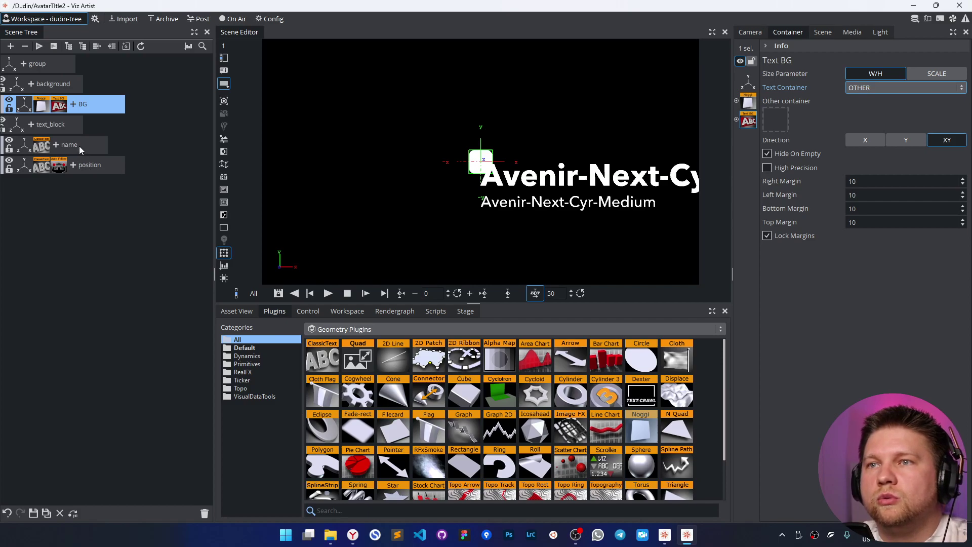
pyautogui.click(49, 127)
pyautogui.click(57, 109)
pyautogui.moveTo(54, 127); pyautogui.dragTo(781, 124)
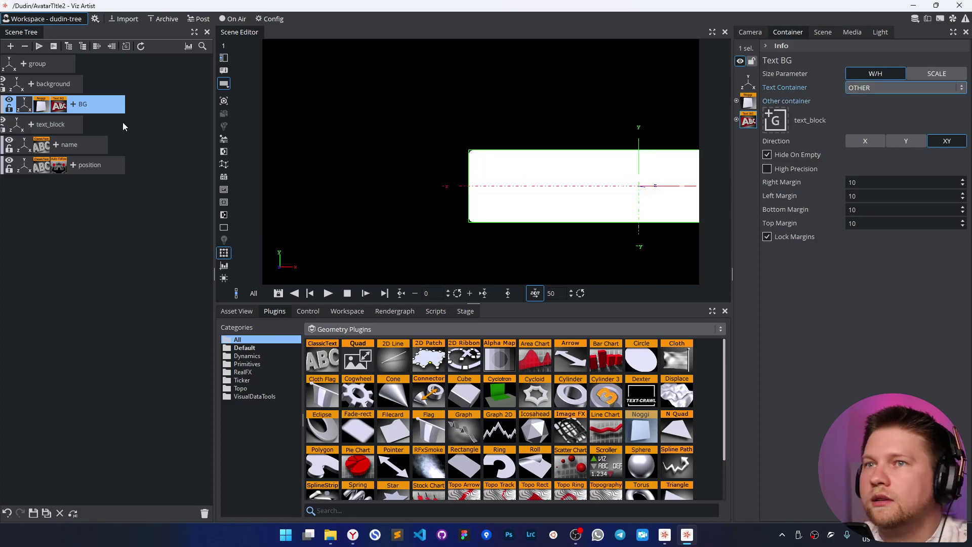
# Step: Add a material to the BG container
pyautogui.click(73, 104)
pyautogui.click(59, 133)
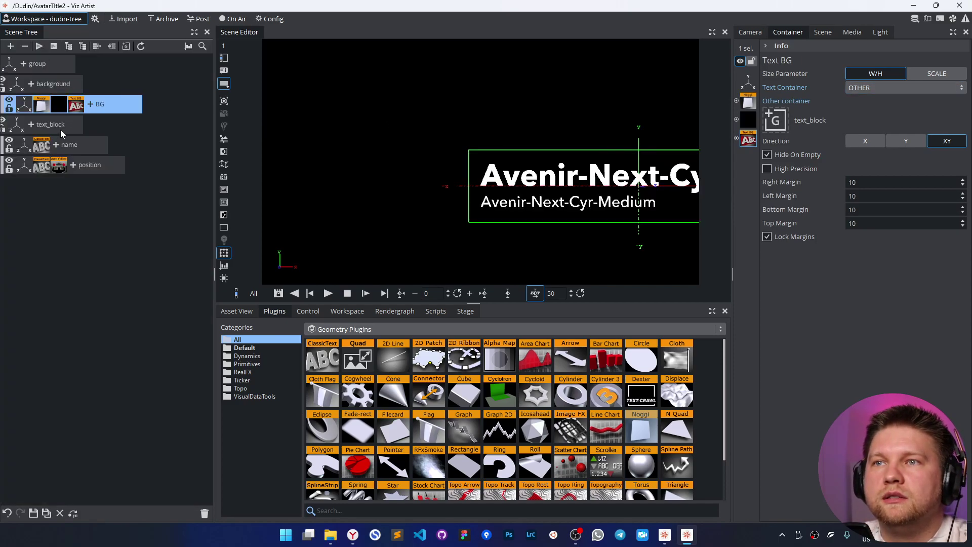
pyautogui.click(59, 103)
# Step: Set the BG material's emissive colour to purple
pyautogui.click(866, 126)
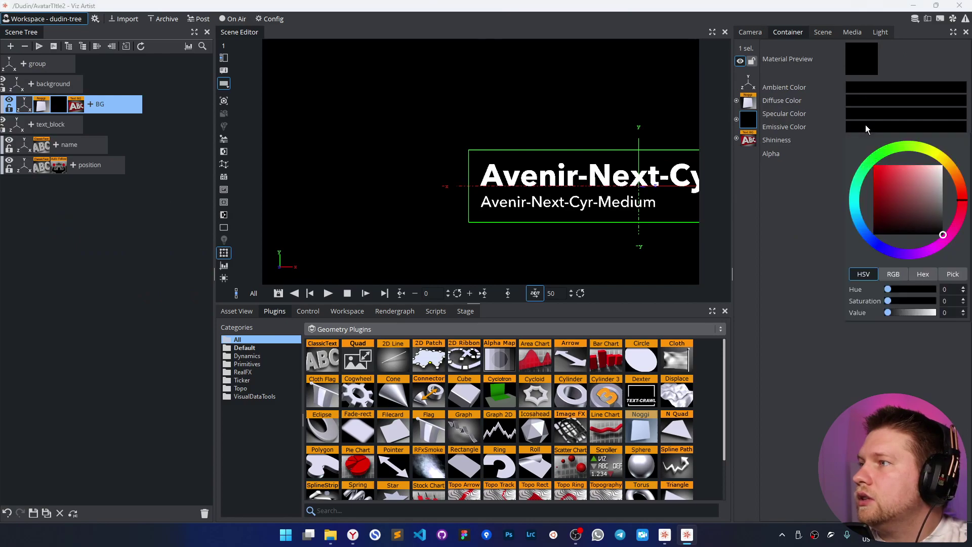
pyautogui.click(917, 257)
pyautogui.moveTo(916, 205)
pyautogui.mouseDown()
pyautogui.moveTo(879, 205)
pyautogui.moveTo(875, 187)
pyautogui.mouseUp()
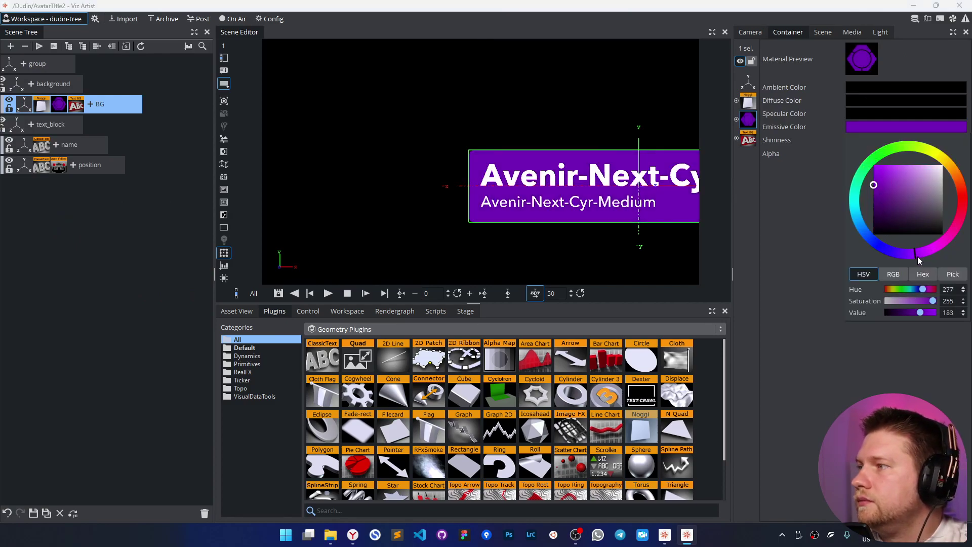
pyautogui.click(411, 175)
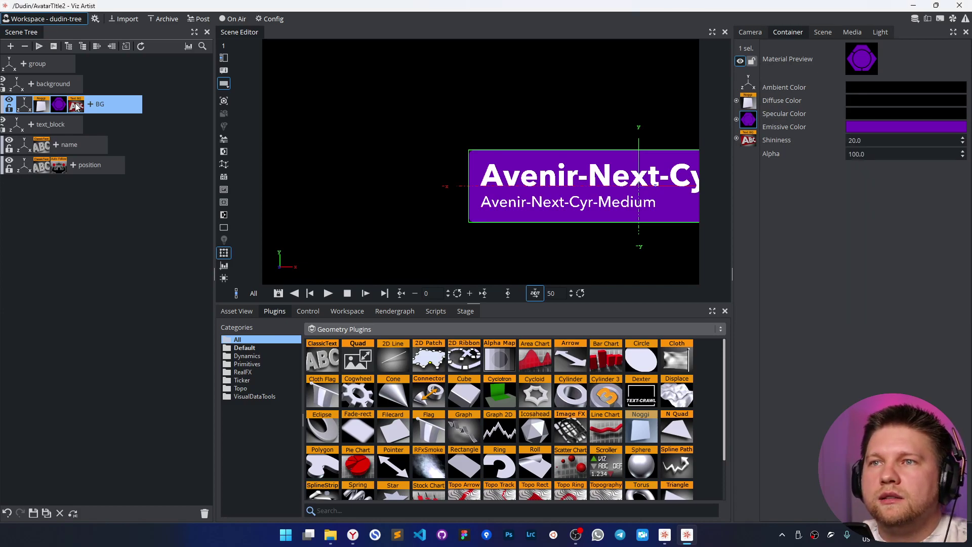
# Step: Move the title group left to X -288 and down to Y -62
pyautogui.click(38, 64)
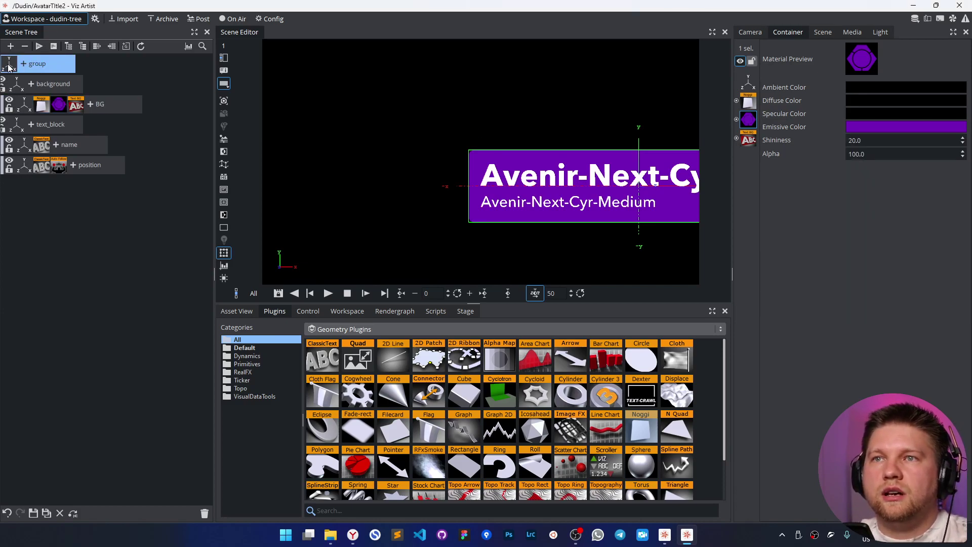
pyautogui.moveTo(800, 95); pyautogui.dragTo(664, 104)
pyautogui.moveTo(863, 95); pyautogui.dragTo(795, 94)
# Step: Shorten the name text to 'Avenir-Next-Cyr'
pyautogui.click(55, 143)
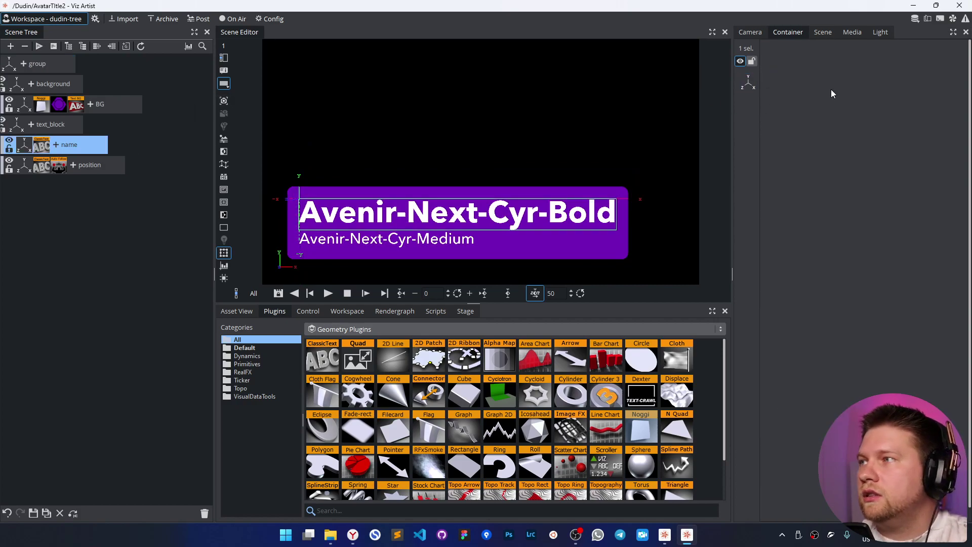
pyautogui.click(869, 62)
pyautogui.press('BackSpace')
pyautogui.press('BackSpace')
pyautogui.press('BackSpace')
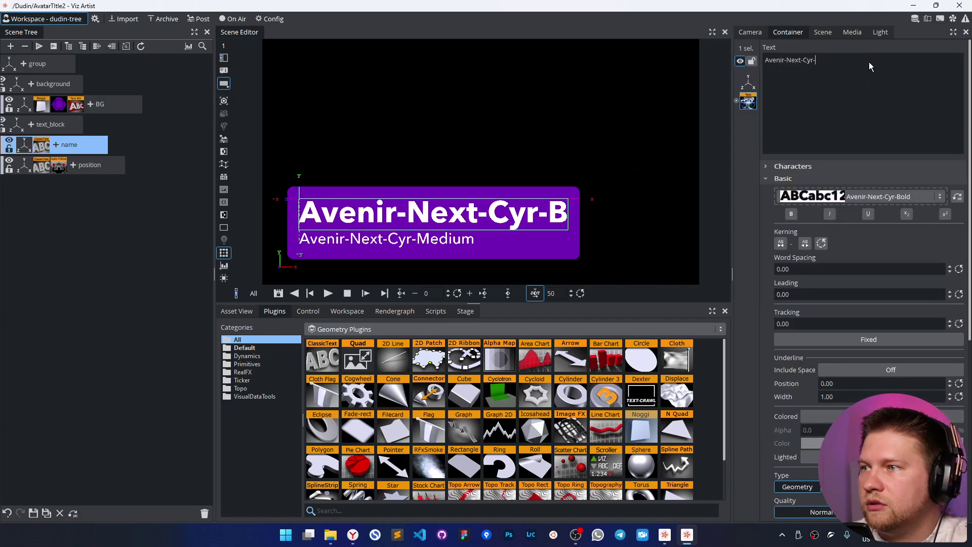
pyautogui.press('BackSpace')
pyautogui.press('BackSpace')
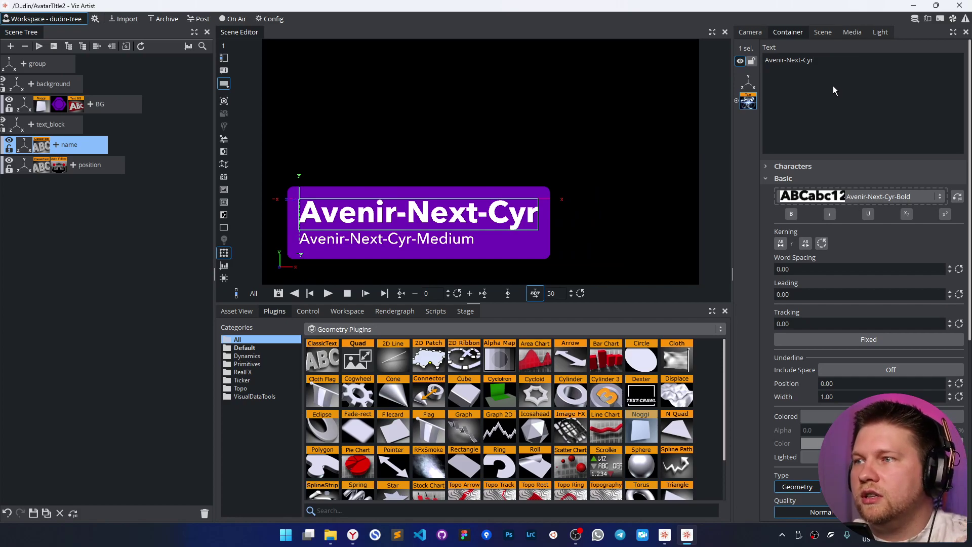
# Step: Add two test lines to the name to watch the box stretch, then delete them
pyautogui.press('Return')
pyautogui.write('asdfadsfasdf')
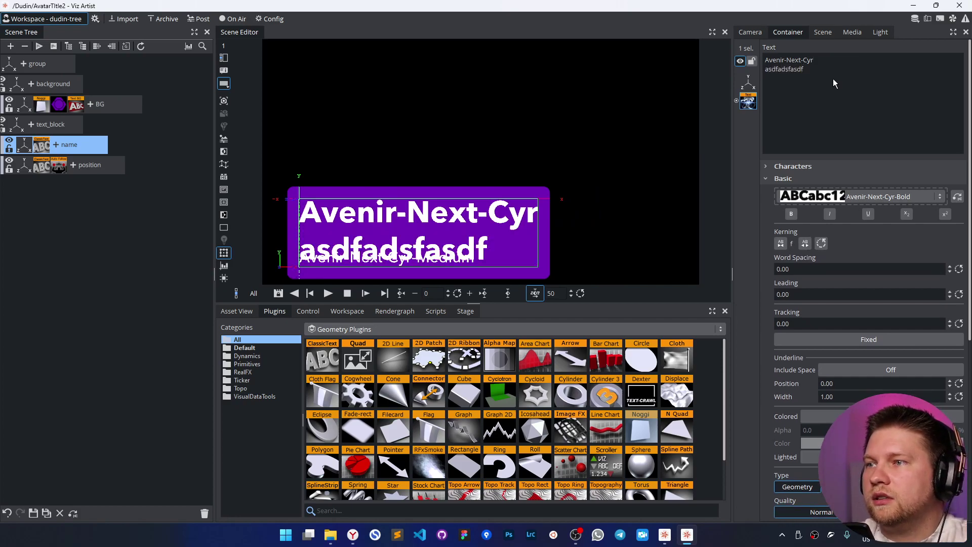
pyautogui.press('Return')
pyautogui.write('asdf')
pyautogui.press('BackSpace')
pyautogui.press('BackSpace')
pyautogui.press('BackSpace')
pyautogui.press('BackSpace')
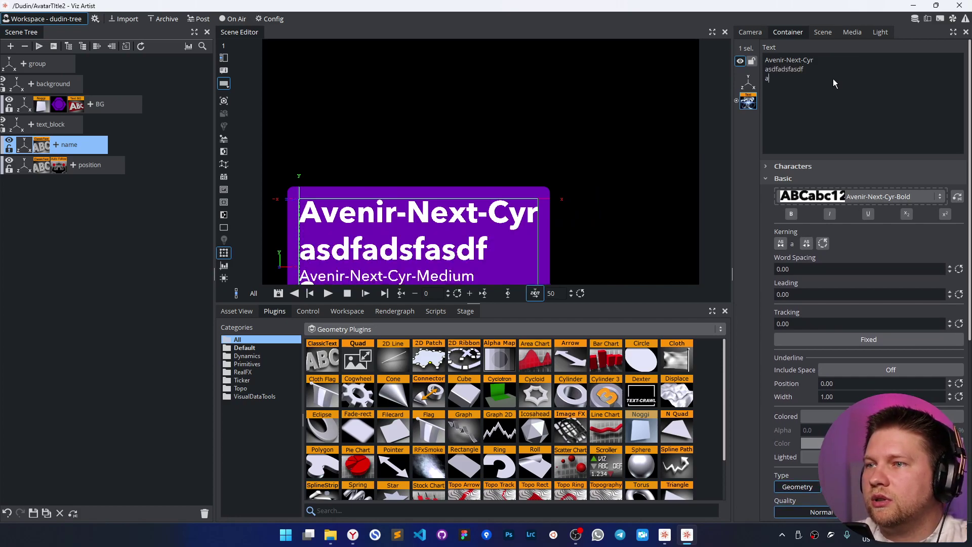
pyautogui.press('BackSpace')
pyautogui.press('BackSpace')
pyautogui.press('BackSpace')
pyautogui.press('BackSpace')
pyautogui.press('BackSpace')
pyautogui.press('BackSpace')
pyautogui.press('BackSpace')
pyautogui.press('BackSpace')
pyautogui.press('BackSpace')
pyautogui.press('BackSpace')
pyautogui.press('BackSpace')
pyautogui.press('BackSpace')
pyautogui.press('BackSpace')
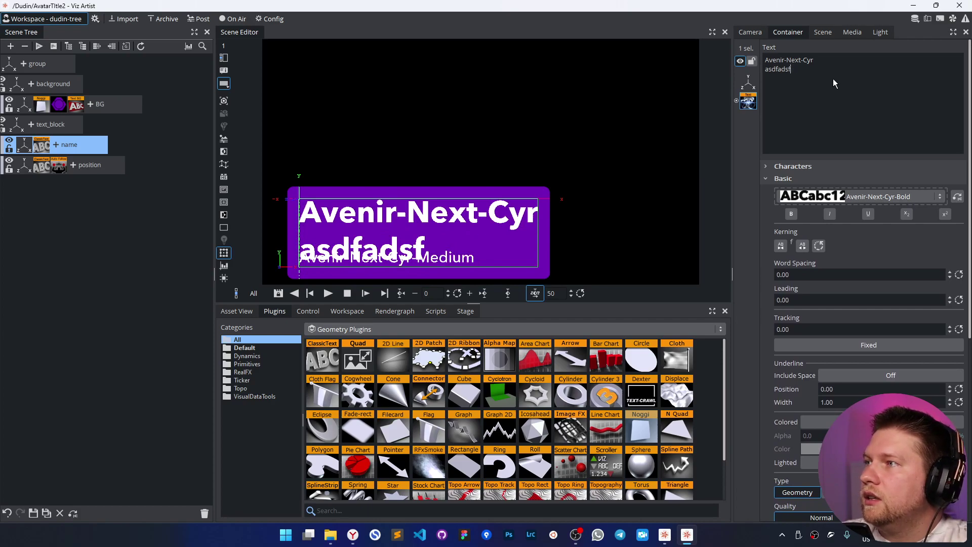
pyautogui.press('BackSpace')
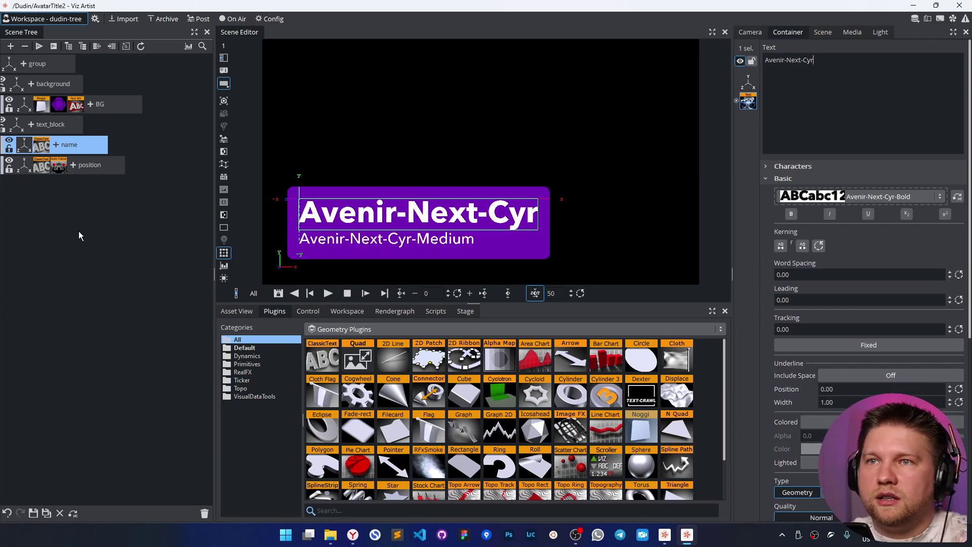
pyautogui.click(59, 166)
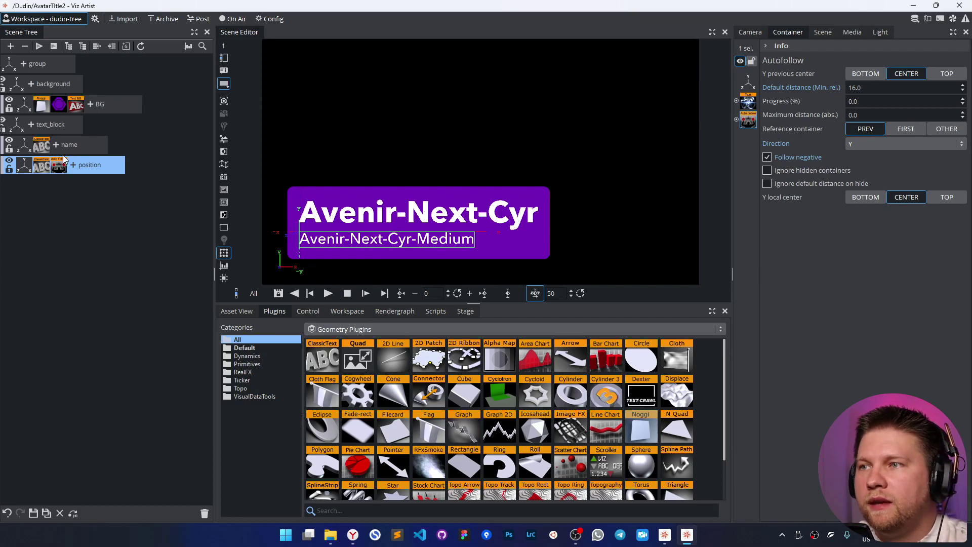
# Step: Set the position line's Autofollow Y previous and local centers to TOP, default distance 6
pyautogui.click(946, 74)
pyautogui.click(940, 201)
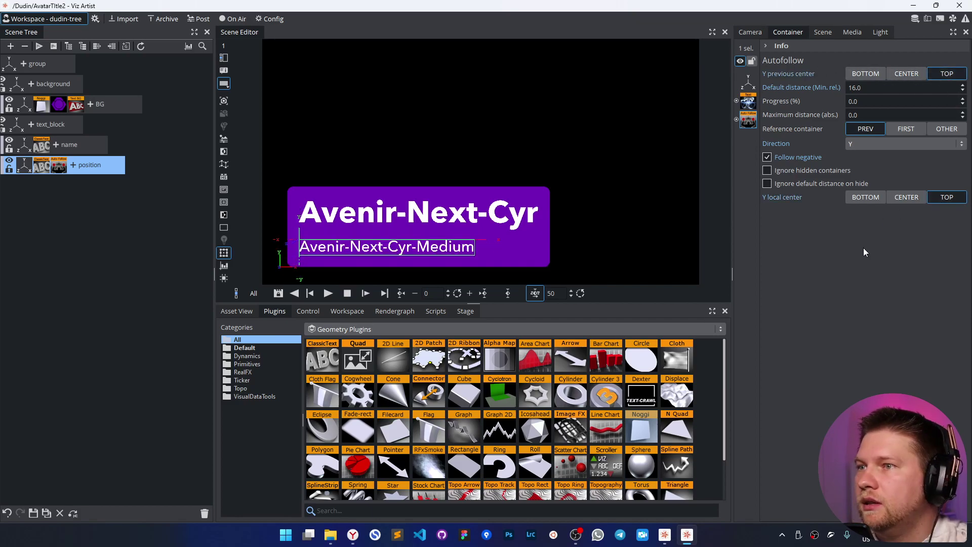
pyautogui.doubleClick(861, 87)
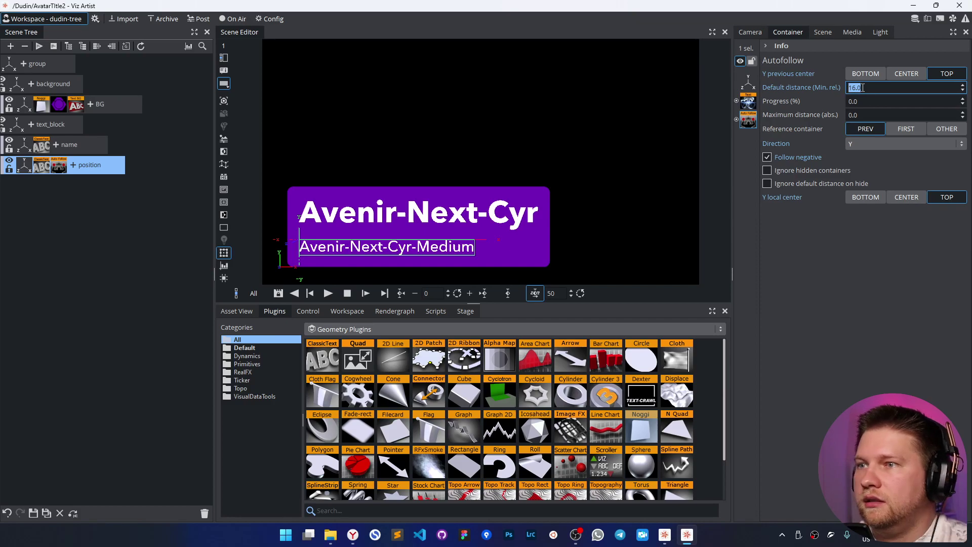
pyautogui.write('6')
pyautogui.press('Return')
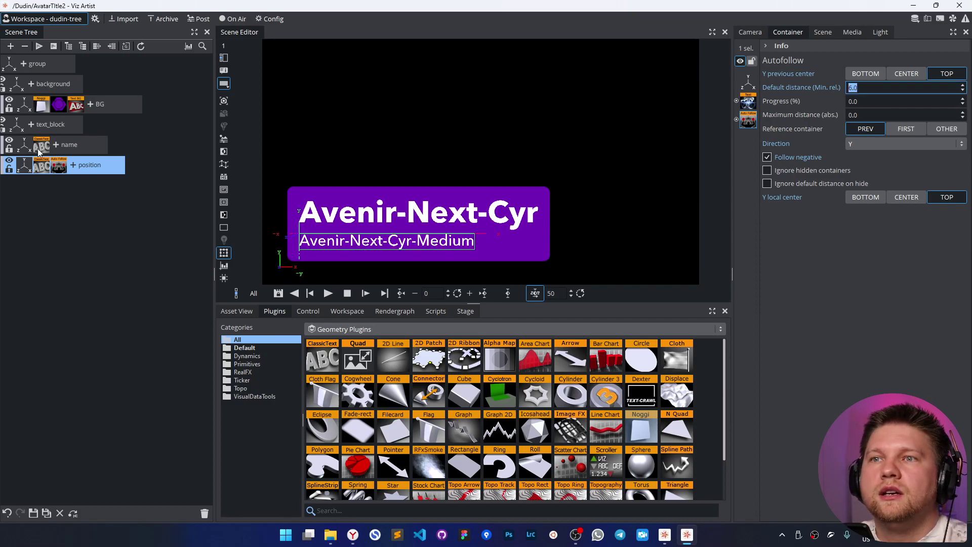
# Step: Test multi-line text in the name and position lines, then remove the test lines
pyautogui.click(40, 147)
pyautogui.click(877, 65)
pyautogui.press('BackSpace')
pyautogui.press('BackSpace')
pyautogui.press('BackSpace')
pyautogui.press('BackSpace')
pyautogui.press('BackSpace')
pyautogui.press('BackSpace')
pyautogui.press('BackSpace')
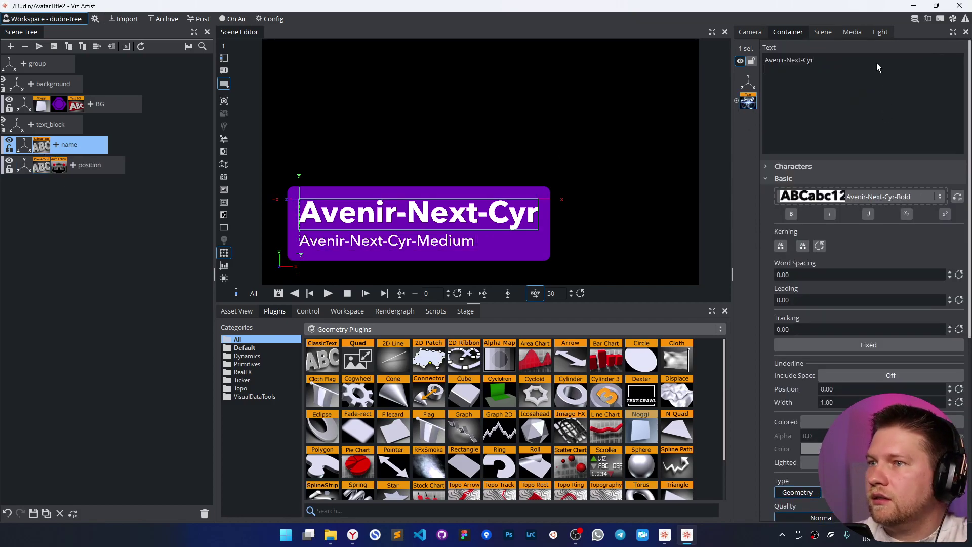
pyautogui.press('Return')
pyautogui.write('sdfg')
pyautogui.press('BackSpace')
pyautogui.press('BackSpace')
pyautogui.press('BackSpace')
pyautogui.press('BackSpace')
pyautogui.press('BackSpace')
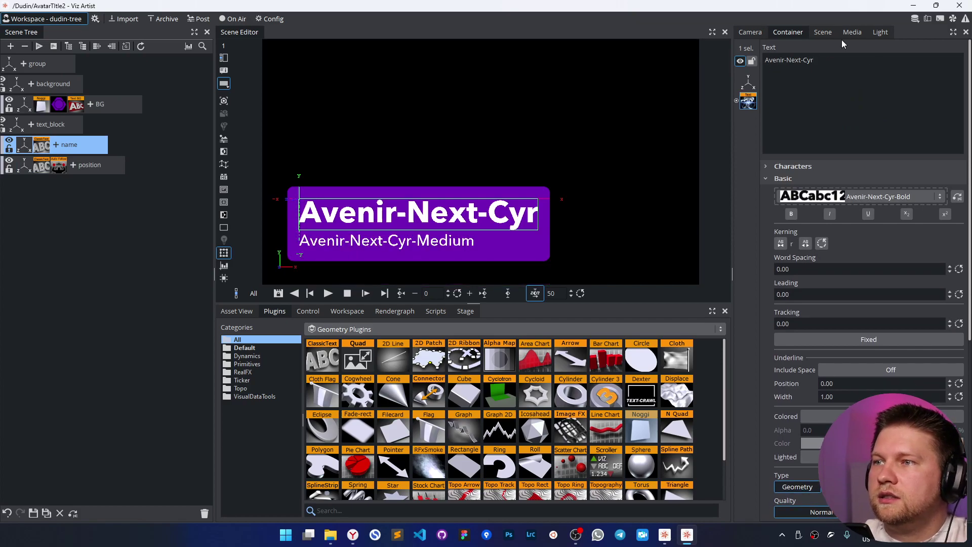
pyautogui.click(109, 164)
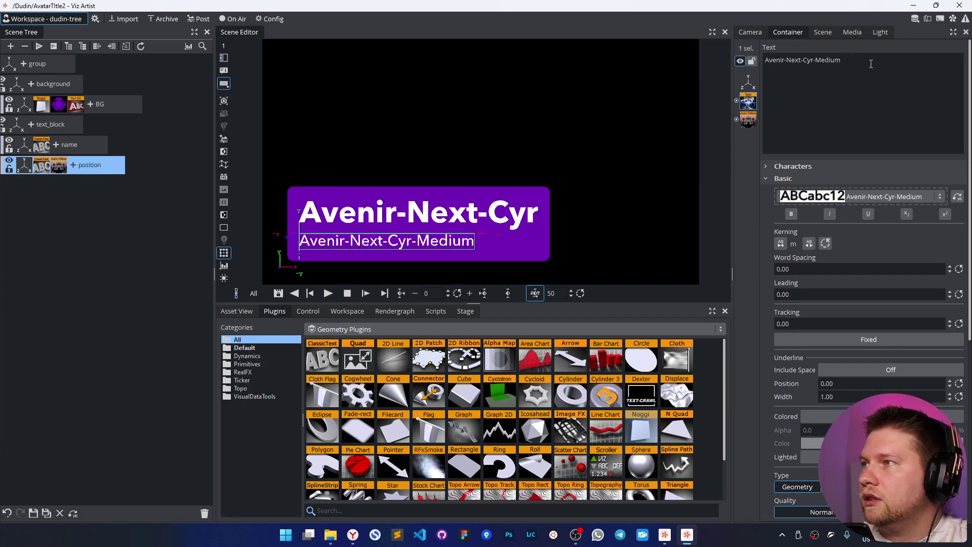
pyautogui.press('Return')
pyautogui.write('sfdgsdfgsdf')
pyautogui.press('BackSpace')
pyautogui.press('BackSpace')
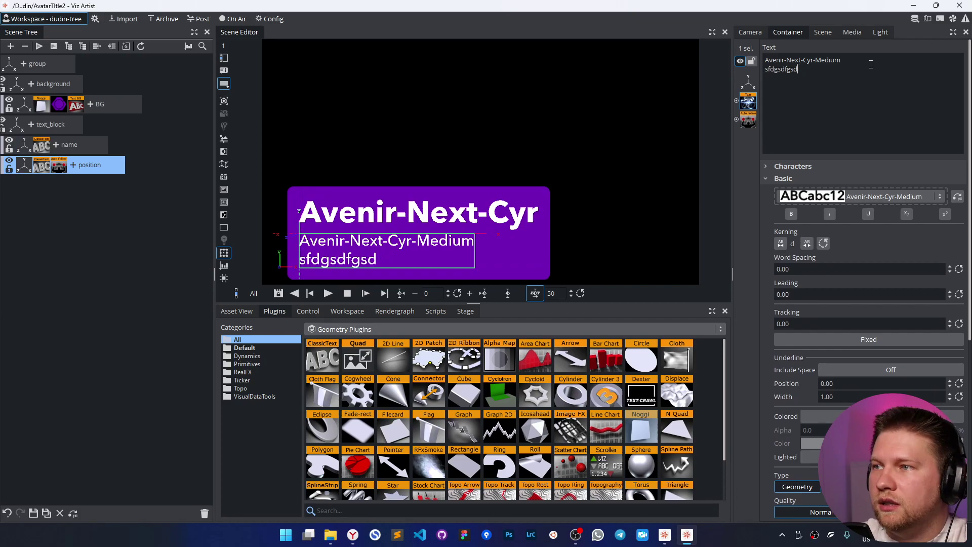
pyautogui.press('BackSpace')
pyautogui.press('BackSpace')
pyautogui.press('BackSpace')
pyautogui.press('BackSpace')
pyautogui.press('BackSpace')
pyautogui.press('BackSpace')
pyautogui.press('BackSpace')
pyautogui.press('BackSpace')
pyautogui.press('BackSpace')
pyautogui.press('BackSpace')
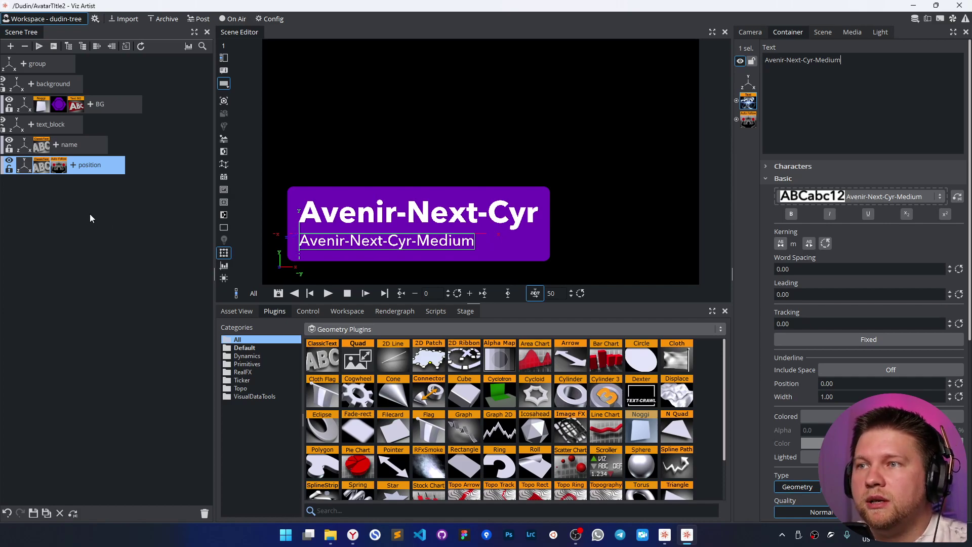
# Step: Toggle the position text's visibility to check box resizing, then wrap text_block in a new group
pyautogui.click(10, 163)
pyautogui.click(9, 163)
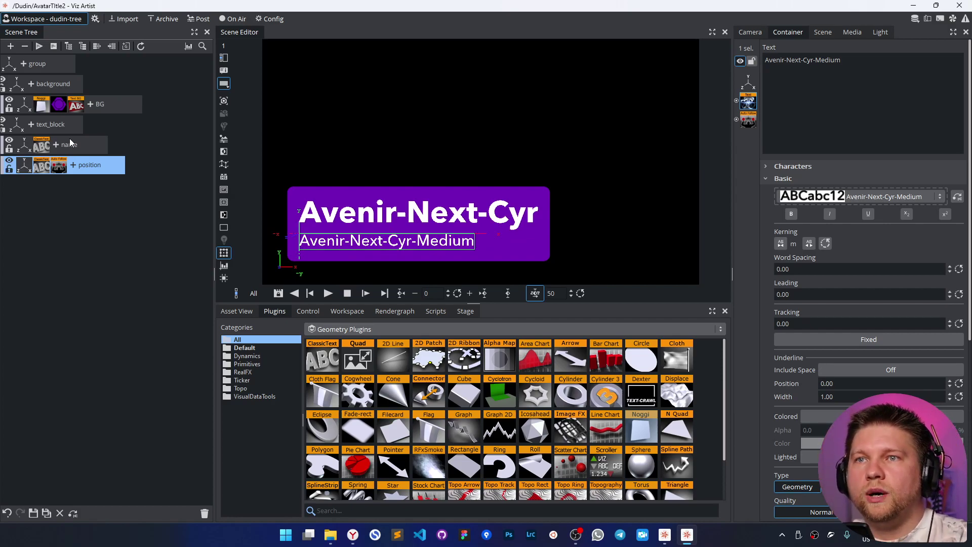
pyautogui.click(59, 127)
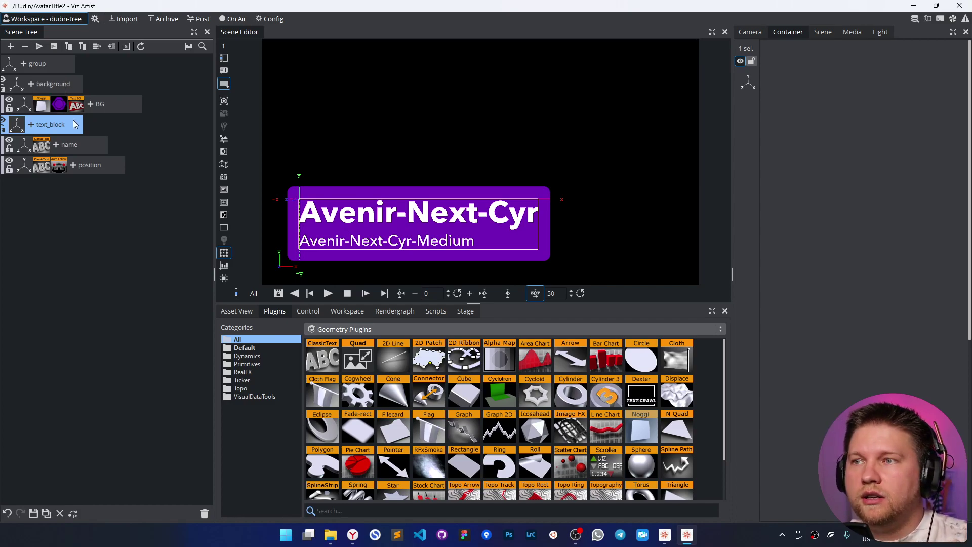
pyautogui.click(9, 163)
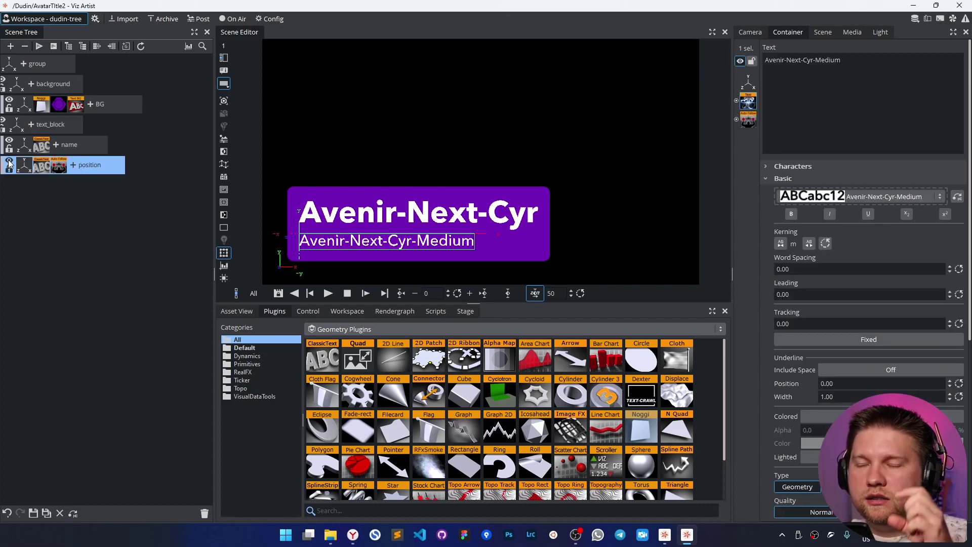
pyautogui.click(9, 163)
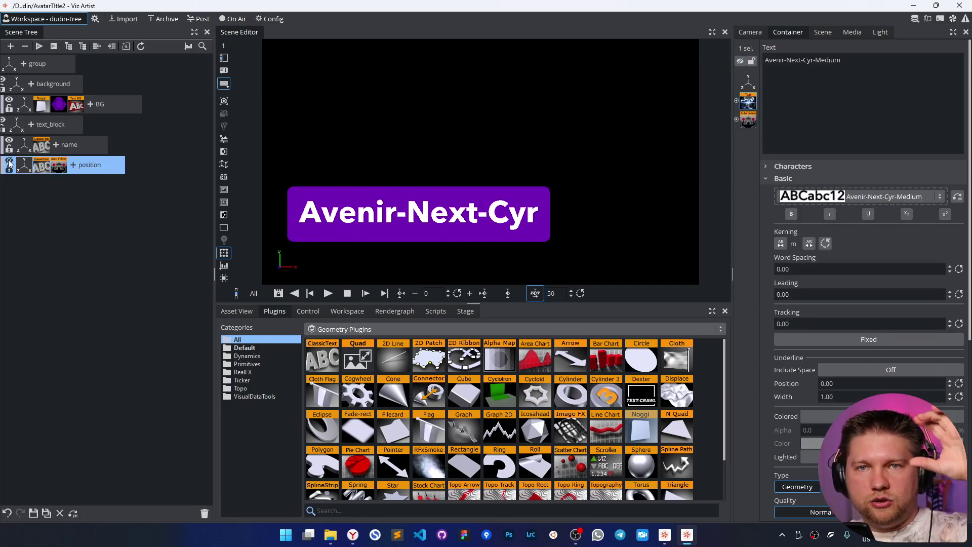
pyautogui.click(9, 163)
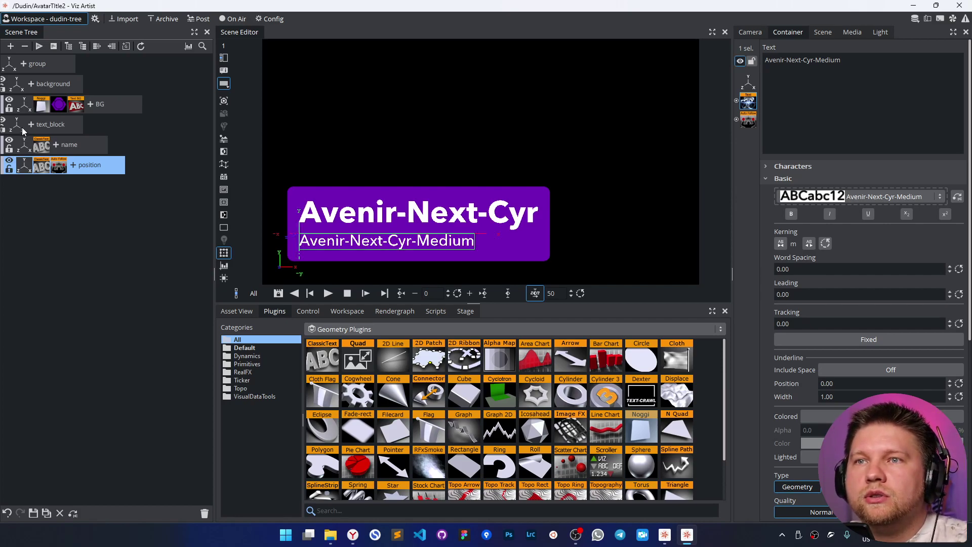
pyautogui.click(47, 125)
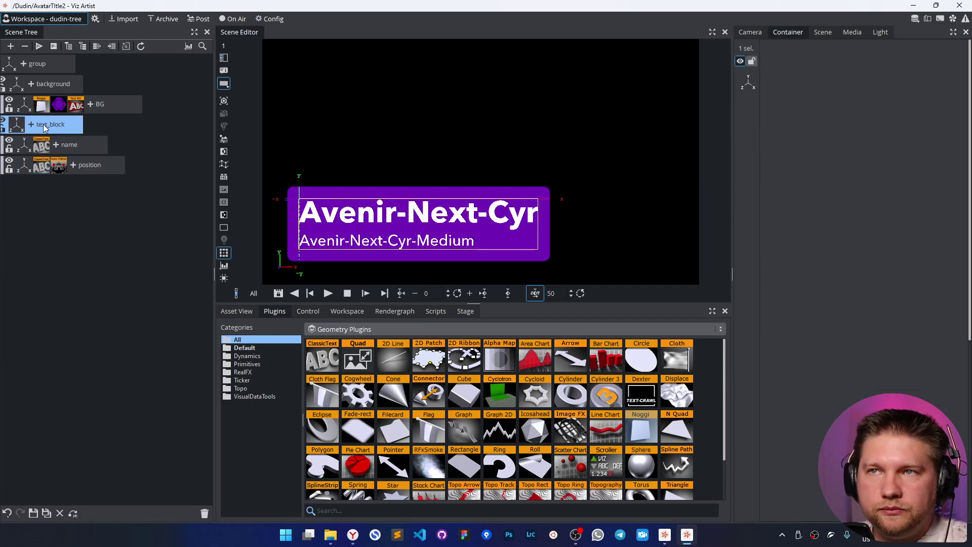
pyautogui.click(69, 46)
# Step: Rename the new group to 'content'
pyautogui.doubleClick(47, 125)
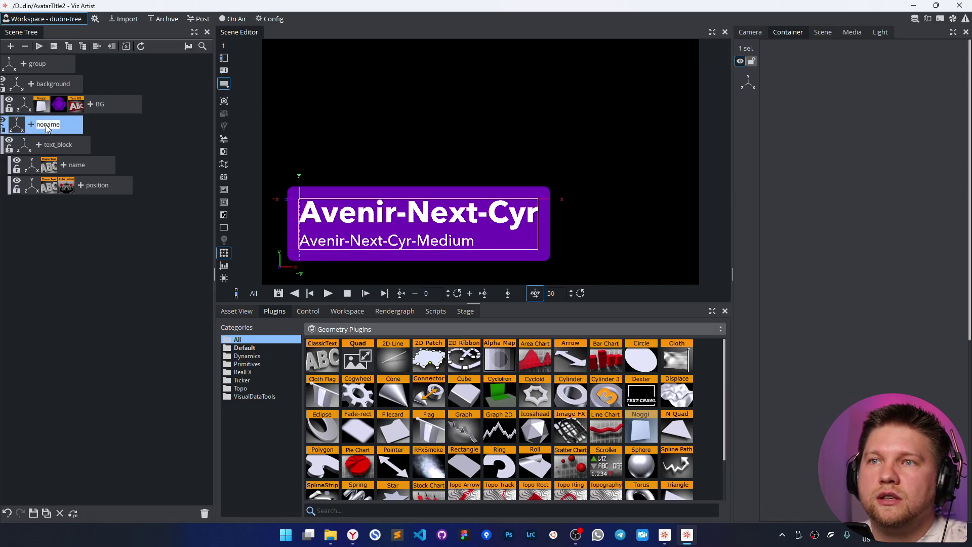
pyautogui.write('content')
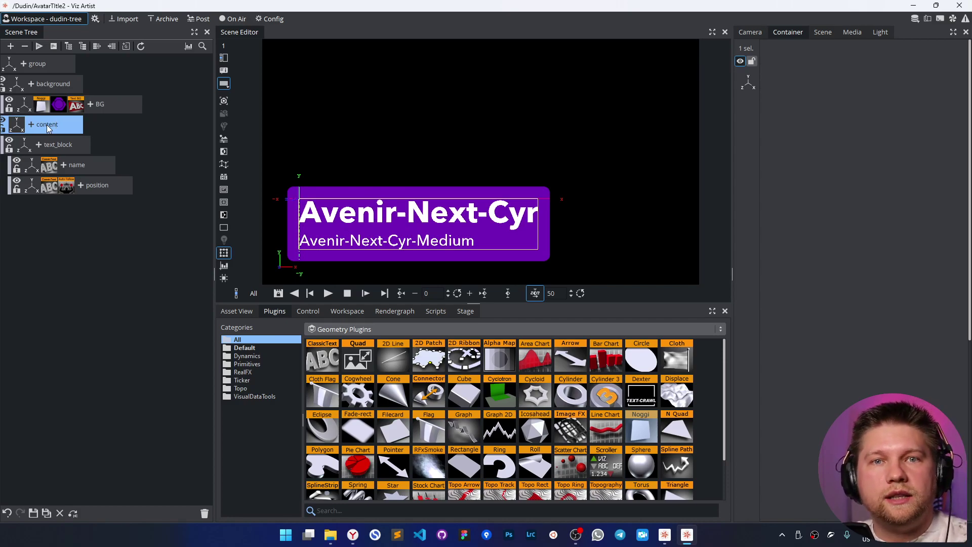
pyautogui.click(58, 149)
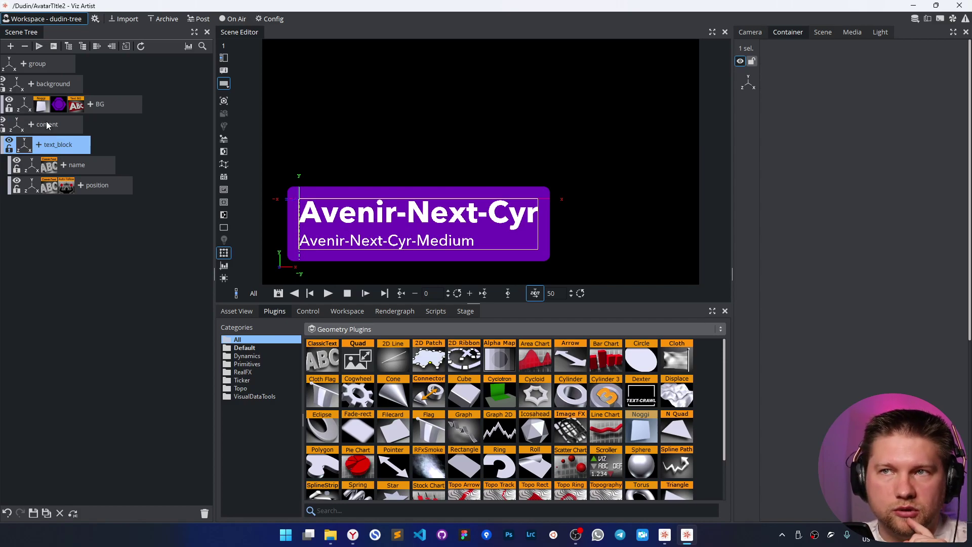
pyautogui.click(53, 127)
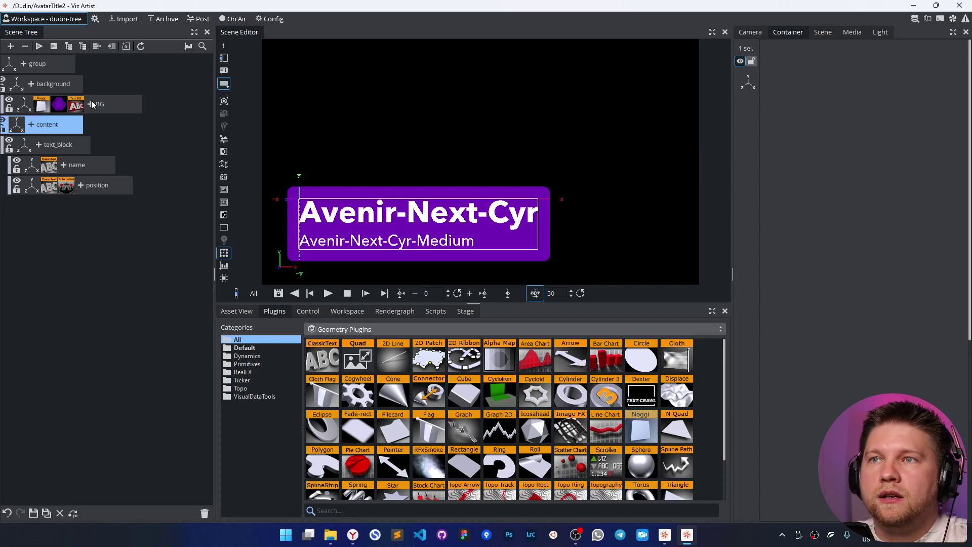
# Step: Add a Justifier to content and set its Y alignment to Bottom
pyautogui.click(32, 125)
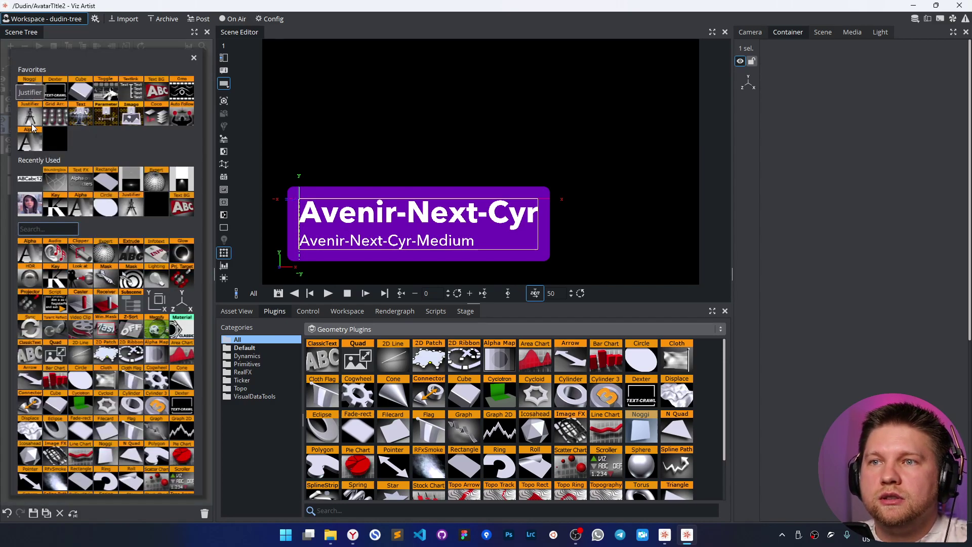
pyautogui.click(31, 121)
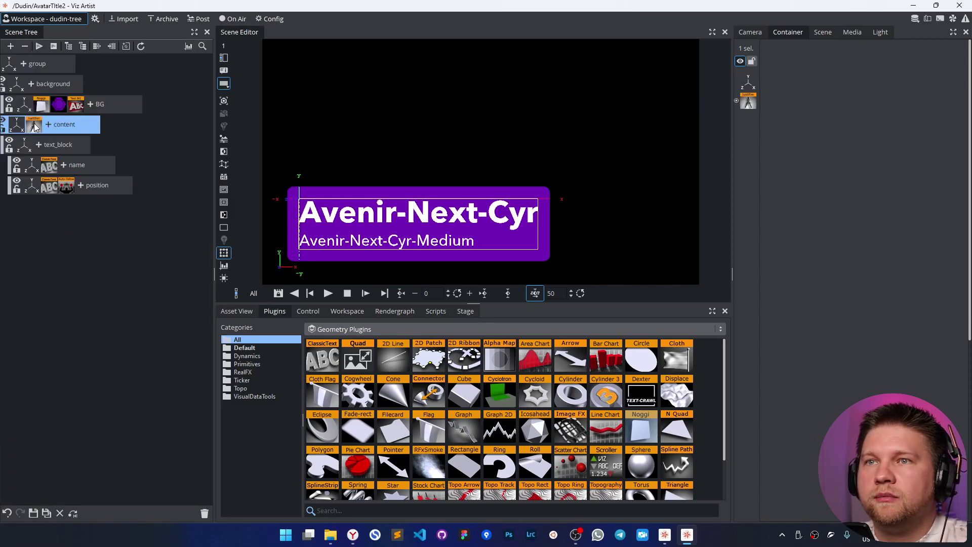
pyautogui.click(34, 126)
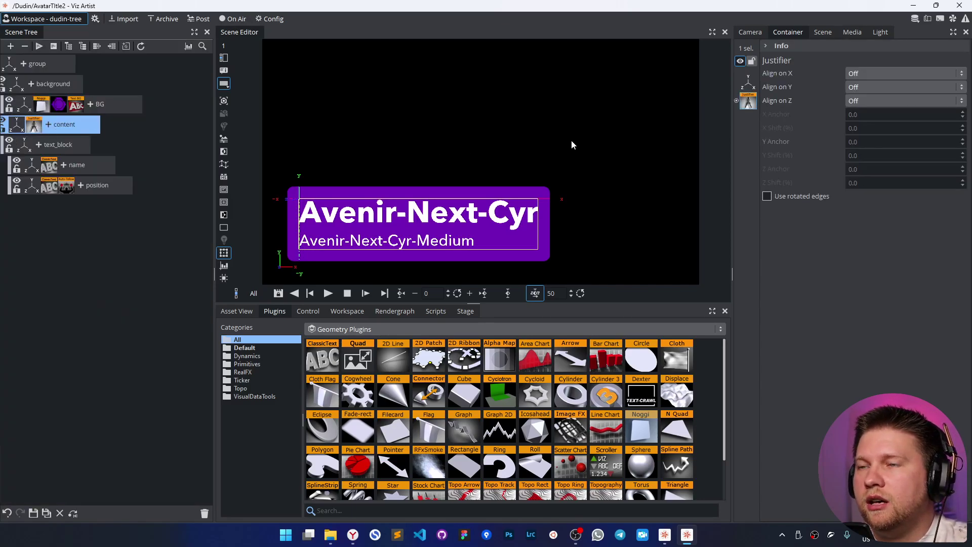
pyautogui.click(871, 87)
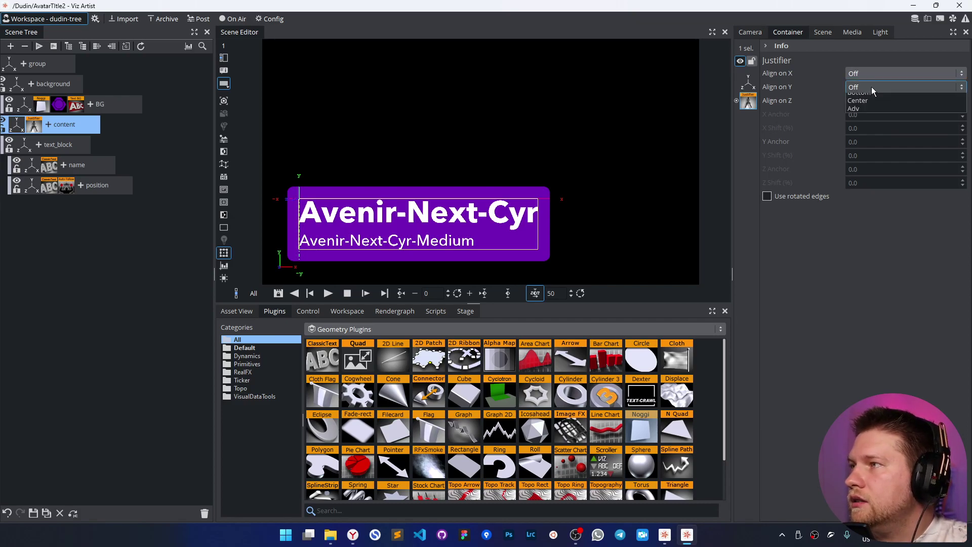
pyautogui.click(870, 114)
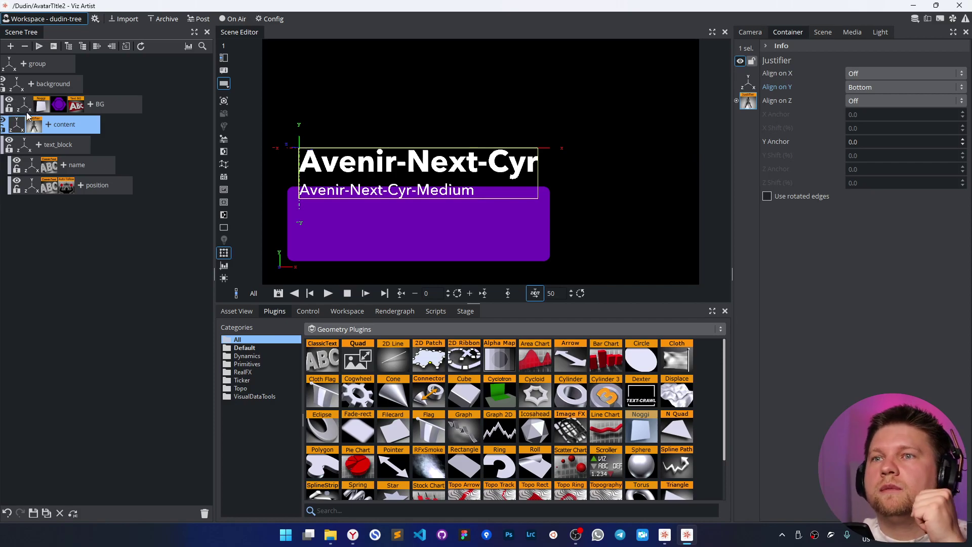
pyautogui.click(37, 89)
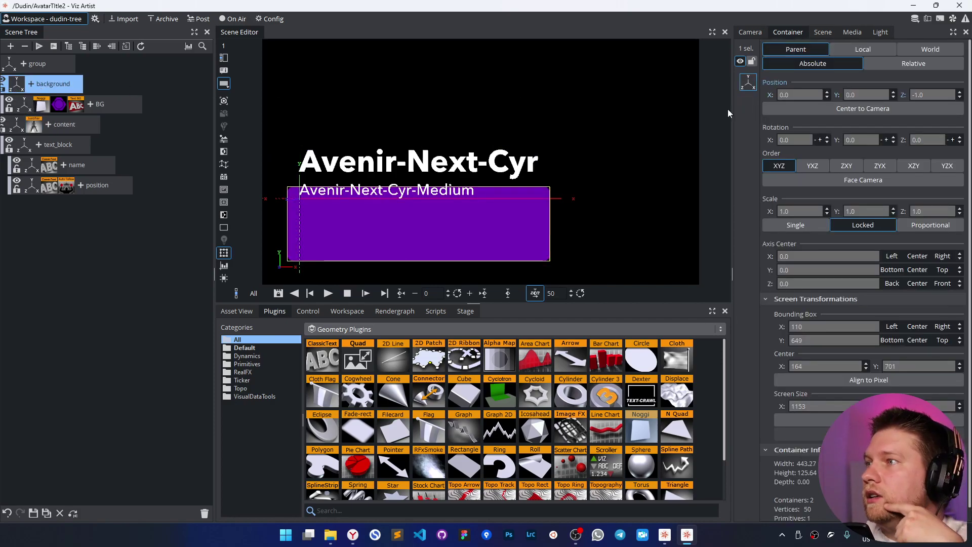
# Step: Reset the top group's position to 0, 0 and review the background's Text BG settings
pyautogui.click(55, 70)
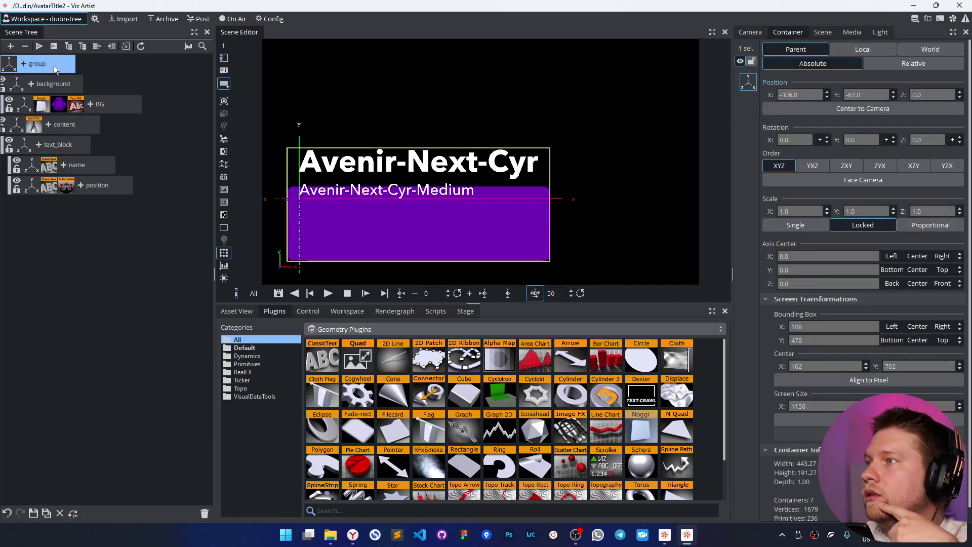
pyautogui.click(781, 85)
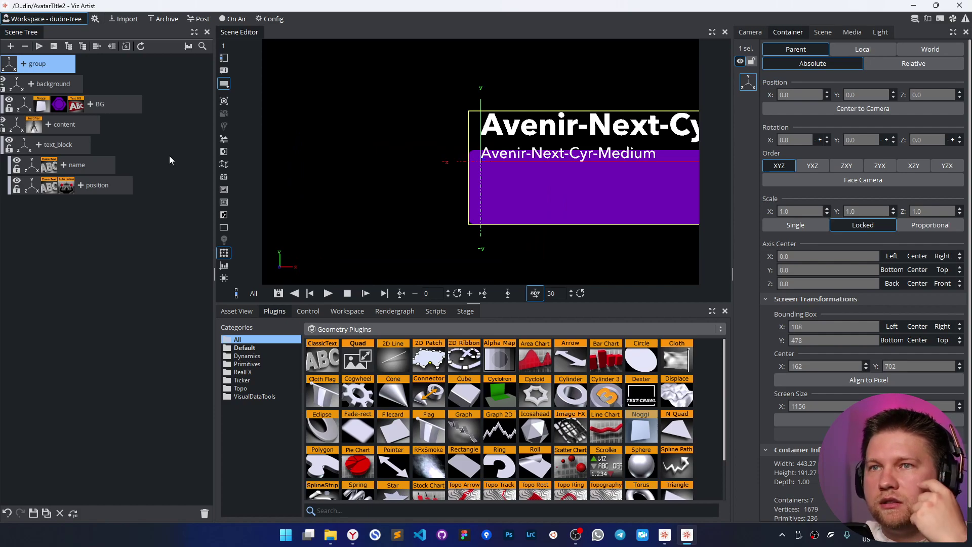
pyautogui.click(71, 125)
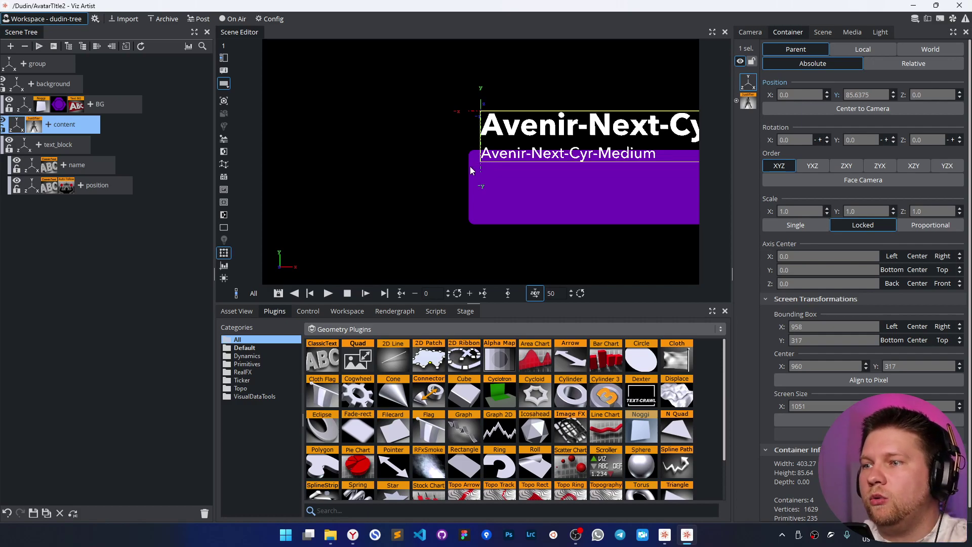
pyautogui.click(73, 108)
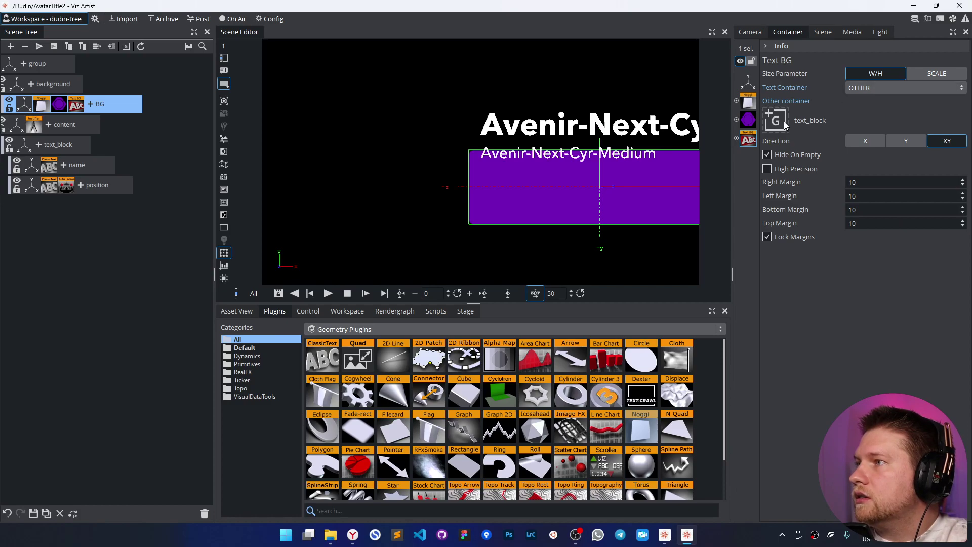
# Step: Make the Text BG background size around the content container
pyautogui.moveTo(62, 146); pyautogui.dragTo(778, 123)
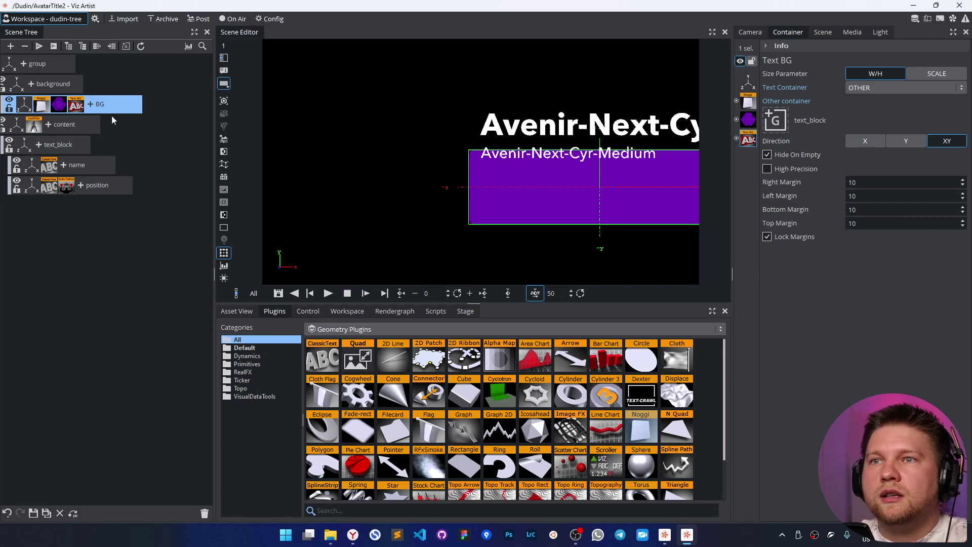
pyautogui.click(23, 125)
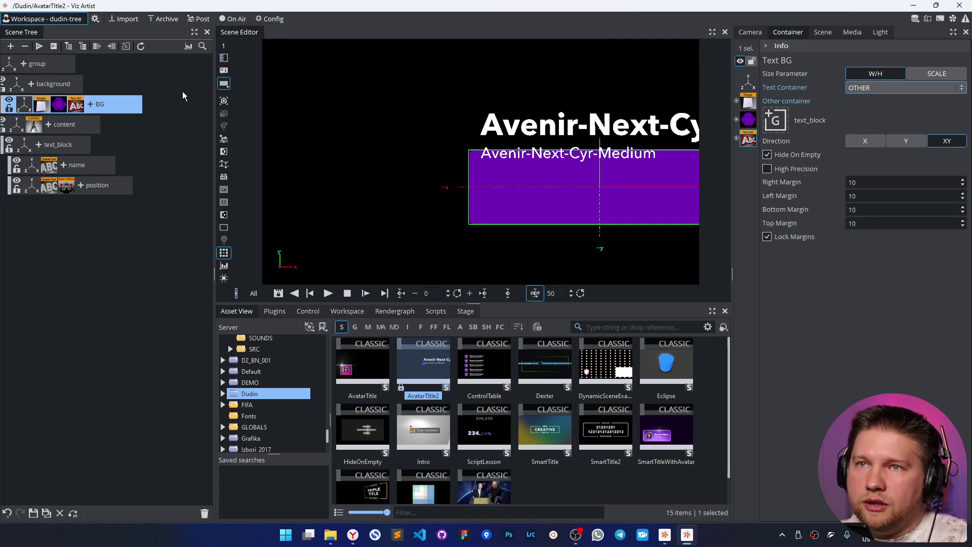
pyautogui.click(59, 126)
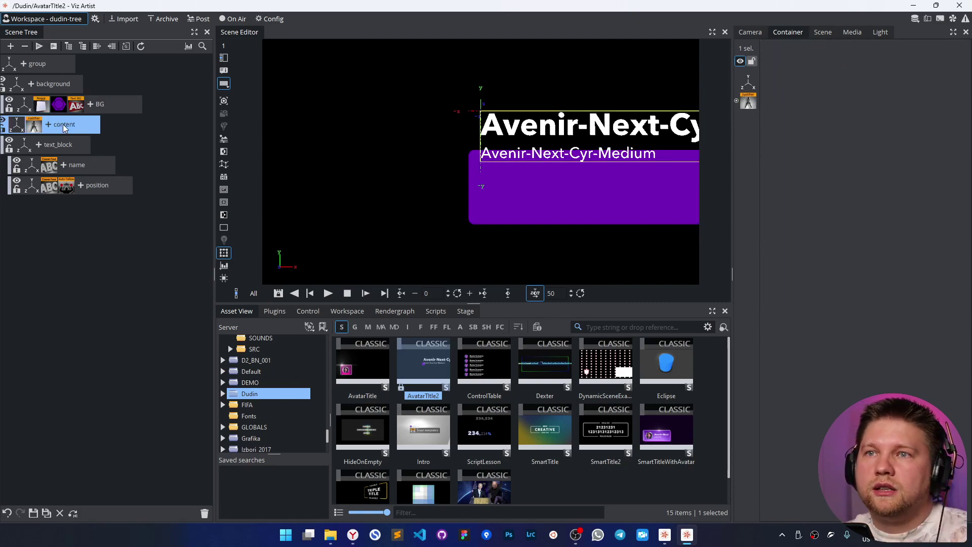
pyautogui.click(76, 111)
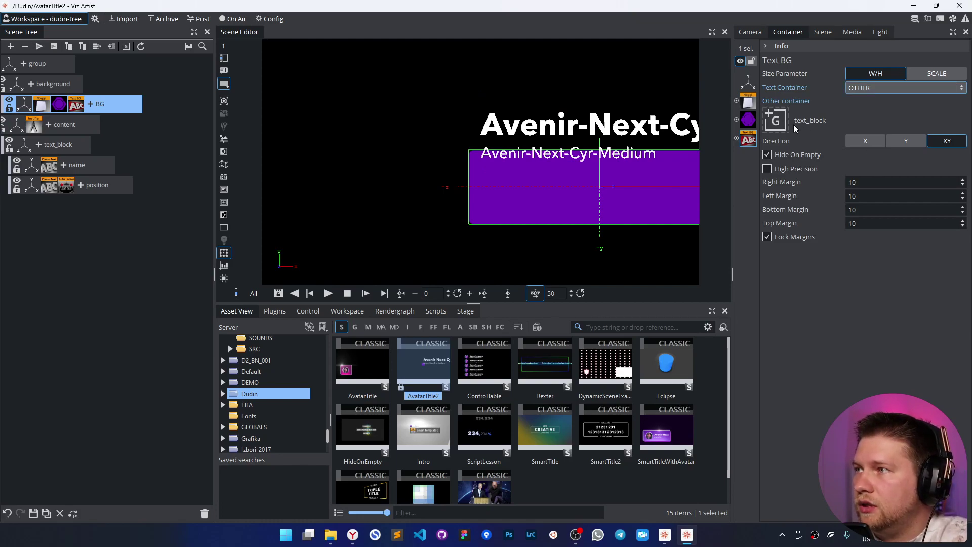
pyautogui.moveTo(68, 126); pyautogui.dragTo(780, 124)
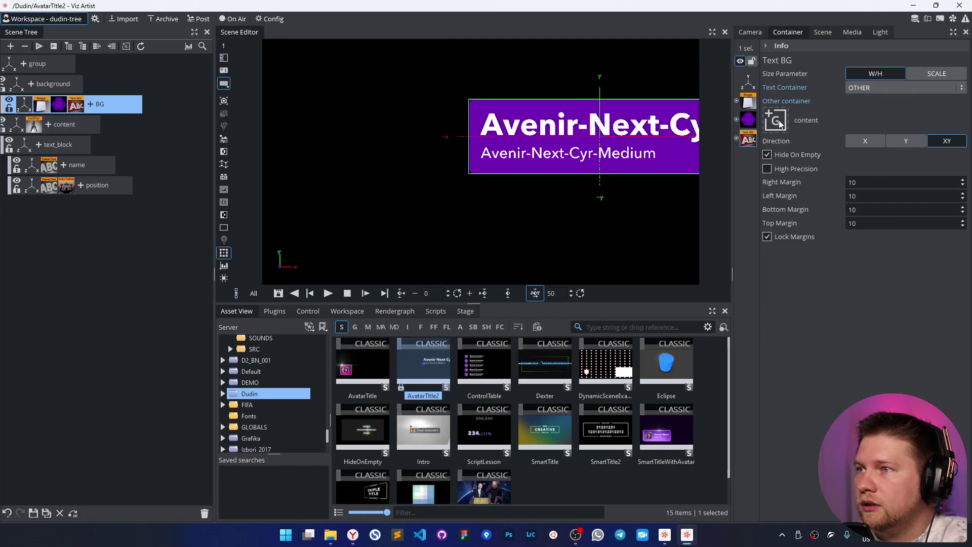
# Step: Move the top group to position X -296, Y -140
pyautogui.click(42, 66)
pyautogui.click(10, 64)
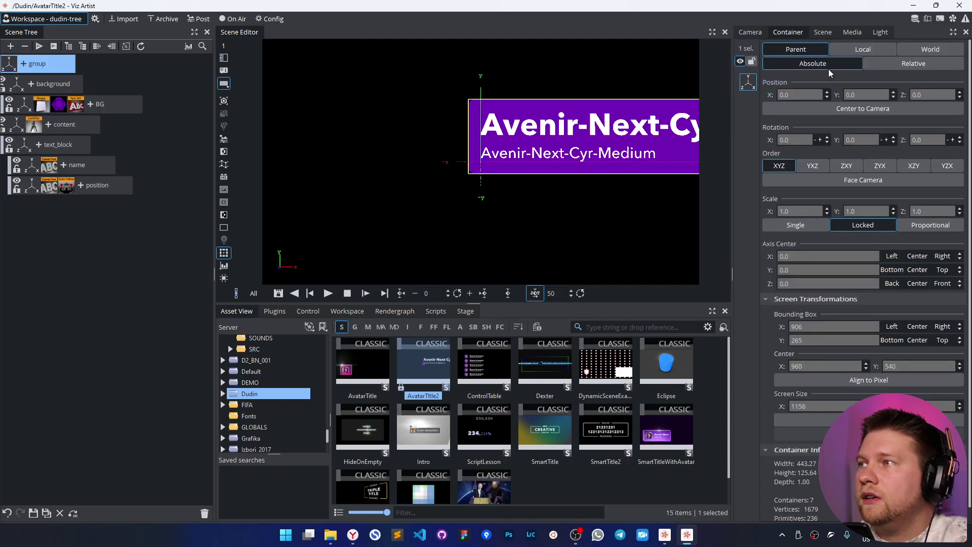
pyautogui.moveTo(800, 95); pyautogui.dragTo(648, 87)
pyautogui.moveTo(851, 94); pyautogui.dragTo(779, 95)
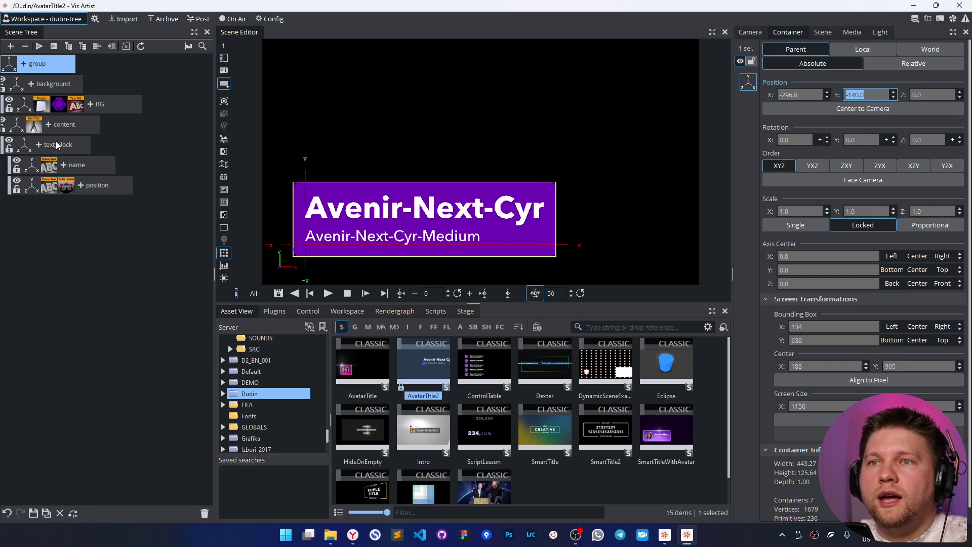
pyautogui.click(37, 125)
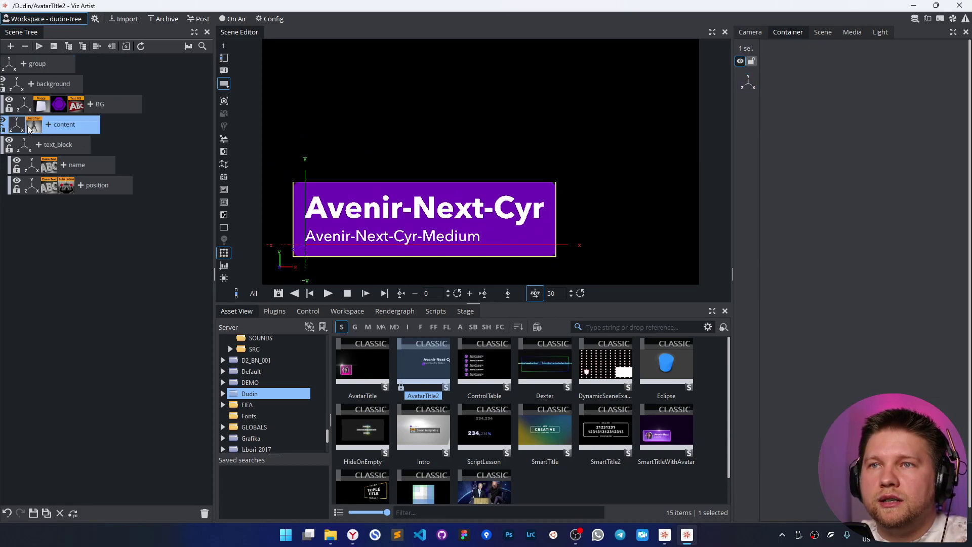
# Step: Toggle the name and position text visibility to check the background resizing
pyautogui.click(17, 181)
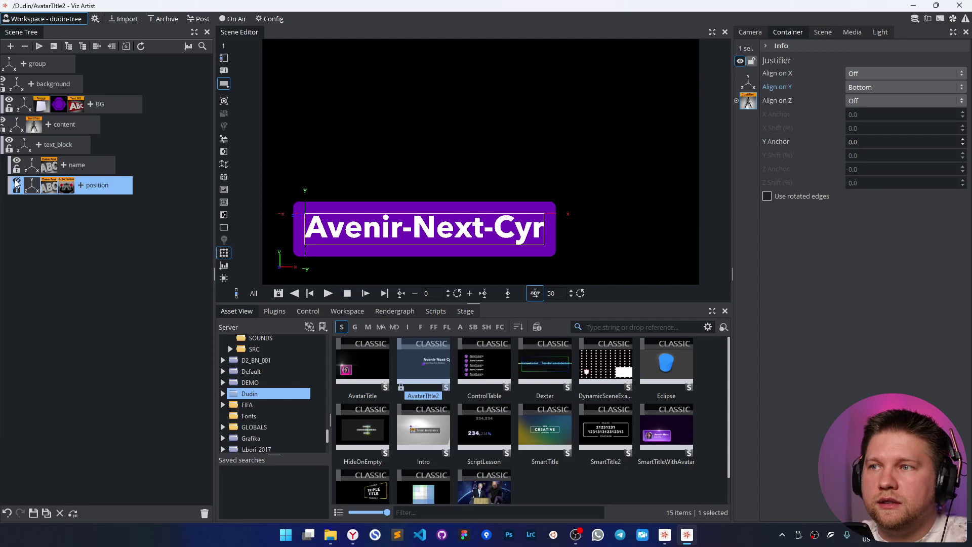
pyautogui.click(17, 181)
pyautogui.click(17, 162)
pyautogui.click(17, 162)
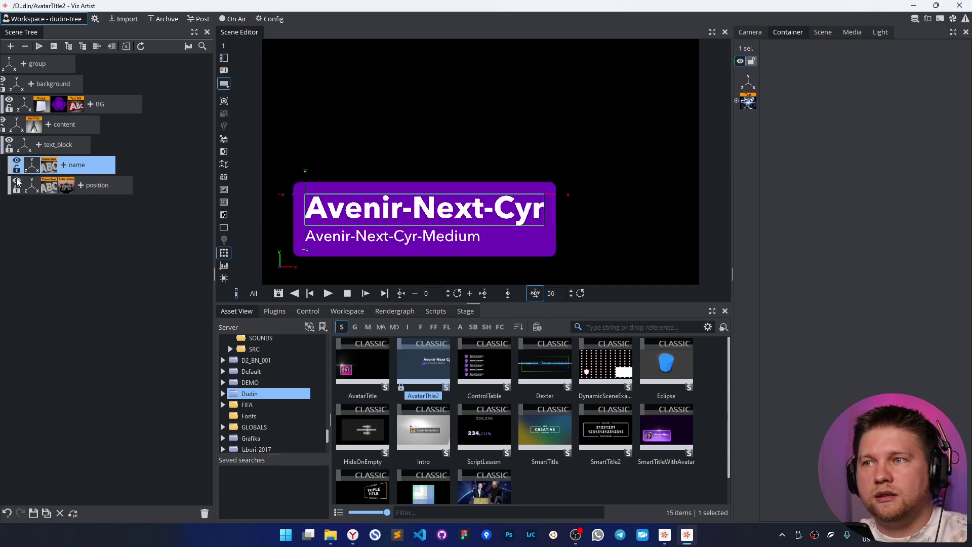
pyautogui.click(17, 181)
pyautogui.click(17, 181)
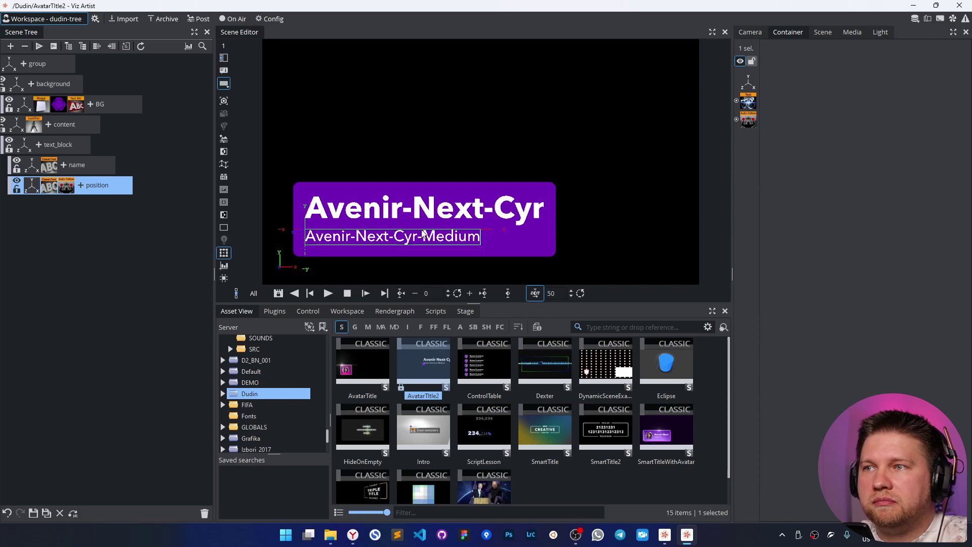
# Step: Set the position text's X position to 0.0 and show the Geometry Plugins library
pyautogui.click(32, 187)
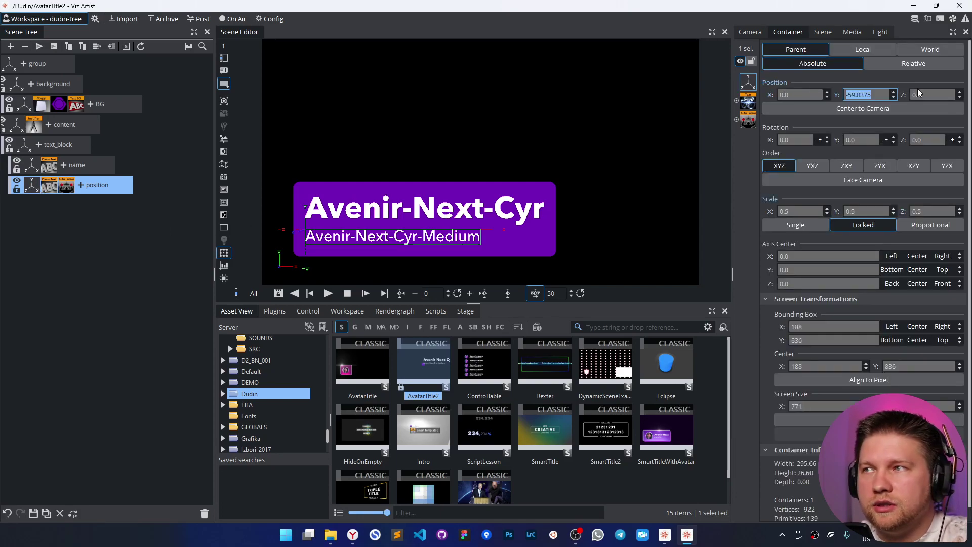
pyautogui.moveTo(828, 96); pyautogui.dragTo(796, 92)
pyautogui.click(73, 168)
pyautogui.click(773, 82)
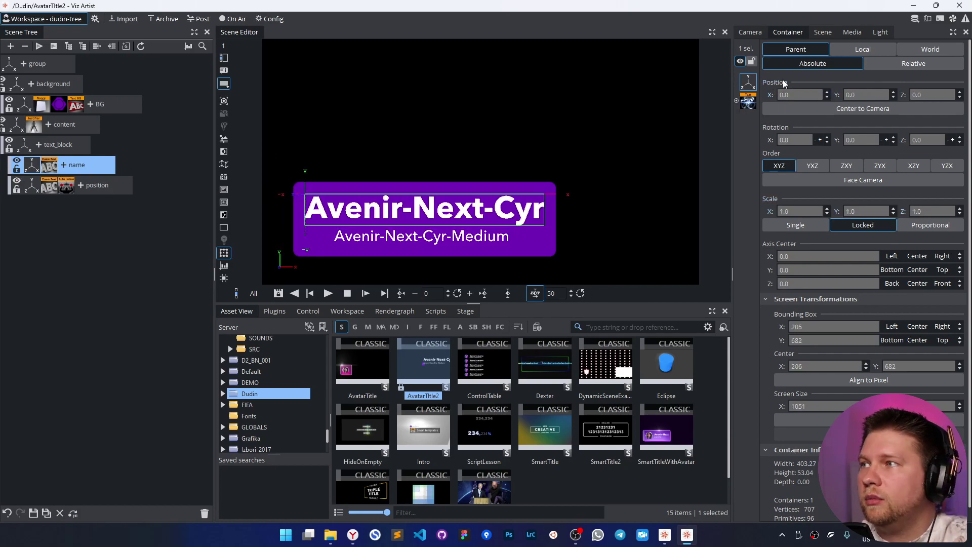
pyautogui.click(86, 188)
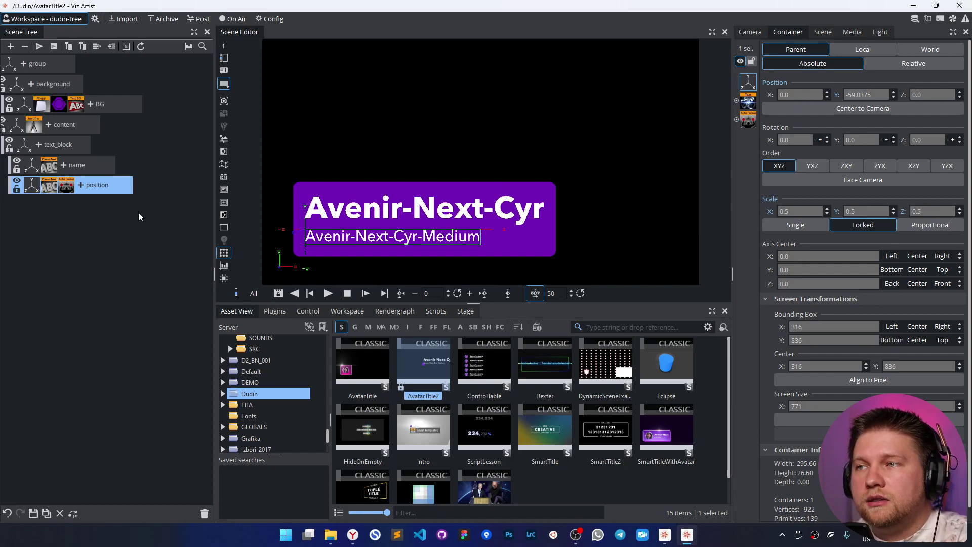
pyautogui.click(368, 327)
pyautogui.click(274, 311)
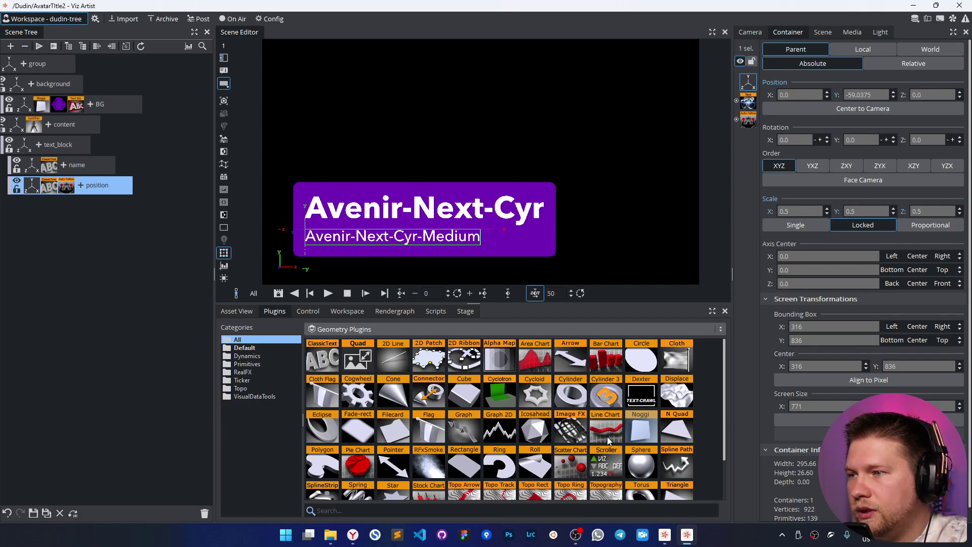
# Step: Add a Circle container under content and name it 'image'
pyautogui.moveTo(641, 357); pyautogui.dragTo(131, 116)
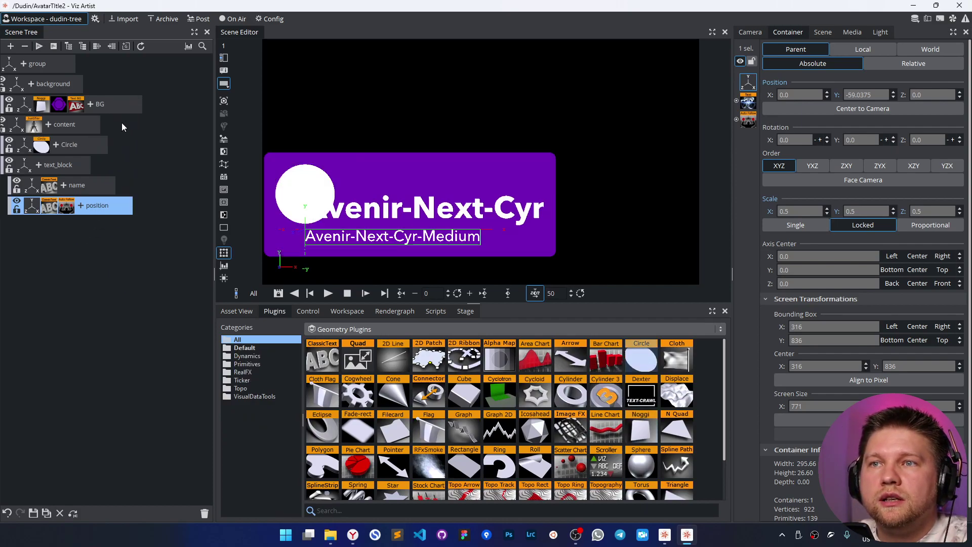
pyautogui.doubleClick(66, 146)
pyautogui.write('image')
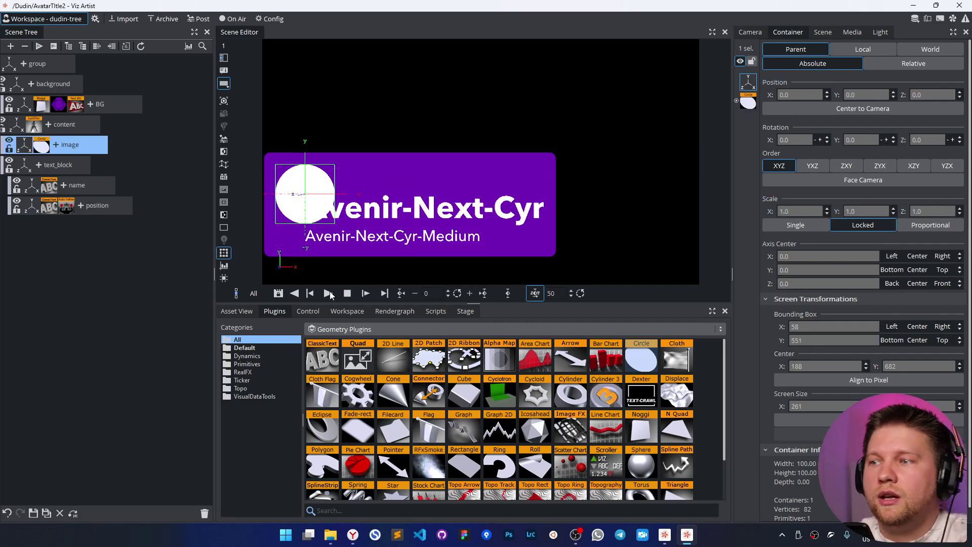
# Step: Apply the Selfie_Girl2 image to the circle, scaled to 1.29 with locked proportions
pyautogui.click(55, 145)
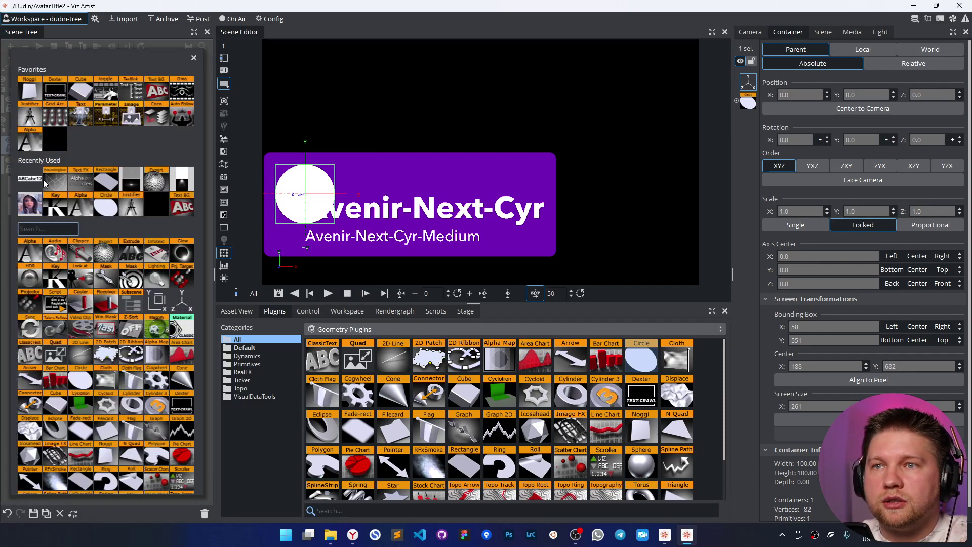
pyautogui.click(28, 202)
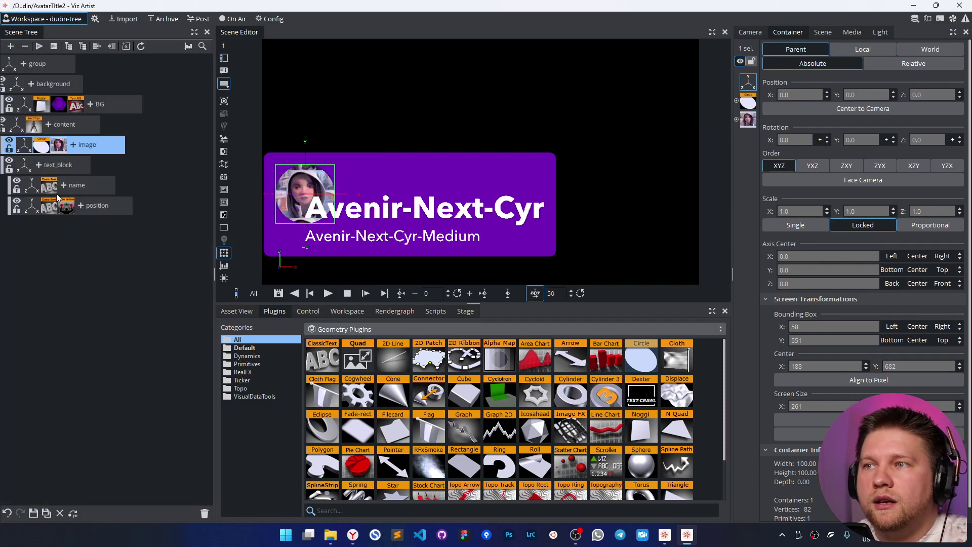
pyautogui.click(59, 145)
pyautogui.moveTo(885, 355)
pyautogui.mouseDown()
pyautogui.moveTo(900, 355)
pyautogui.moveTo(879, 354)
pyautogui.moveTo(889, 354)
pyautogui.mouseUp()
pyautogui.click(941, 356)
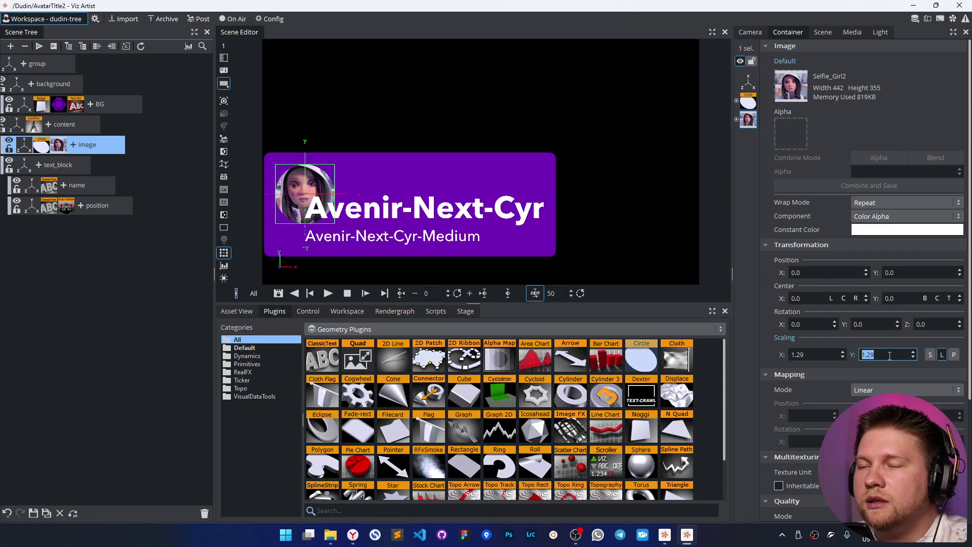
pyautogui.click(58, 165)
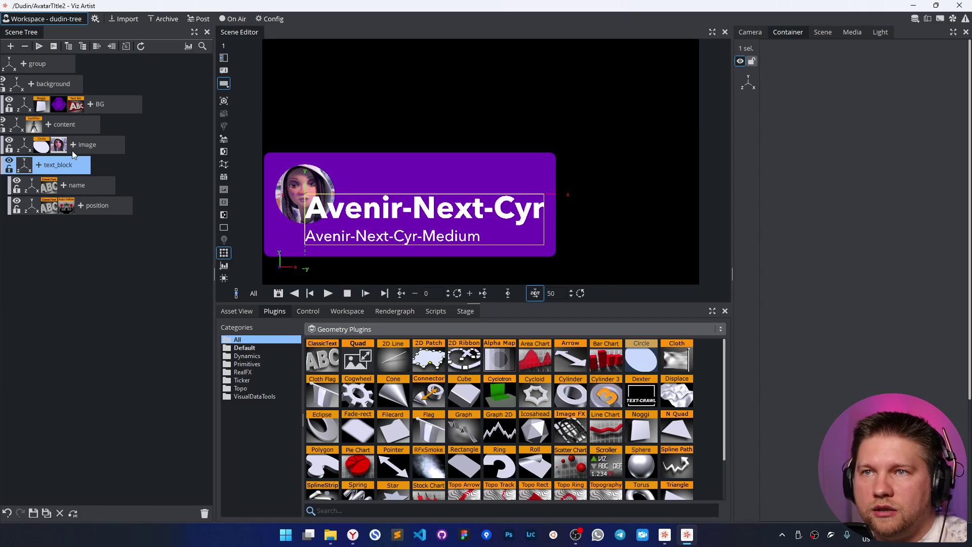
# Step: Add Auto Follow to text_block with X previous center set to CENTER
pyautogui.click(38, 166)
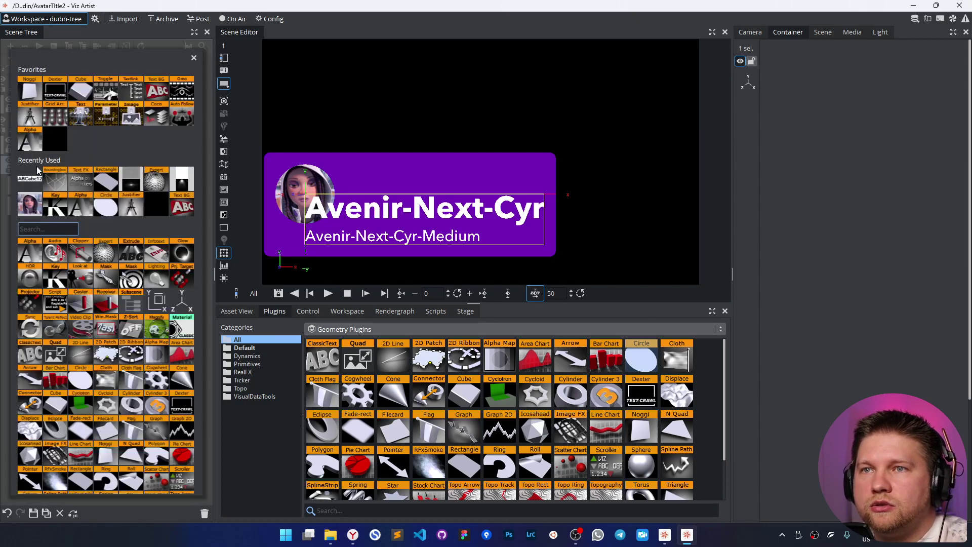
pyautogui.click(178, 116)
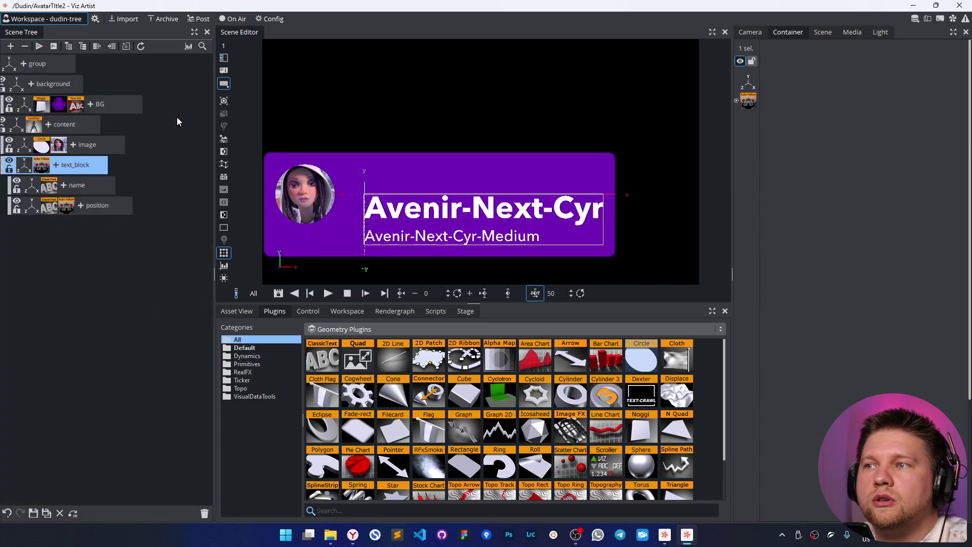
pyautogui.click(42, 165)
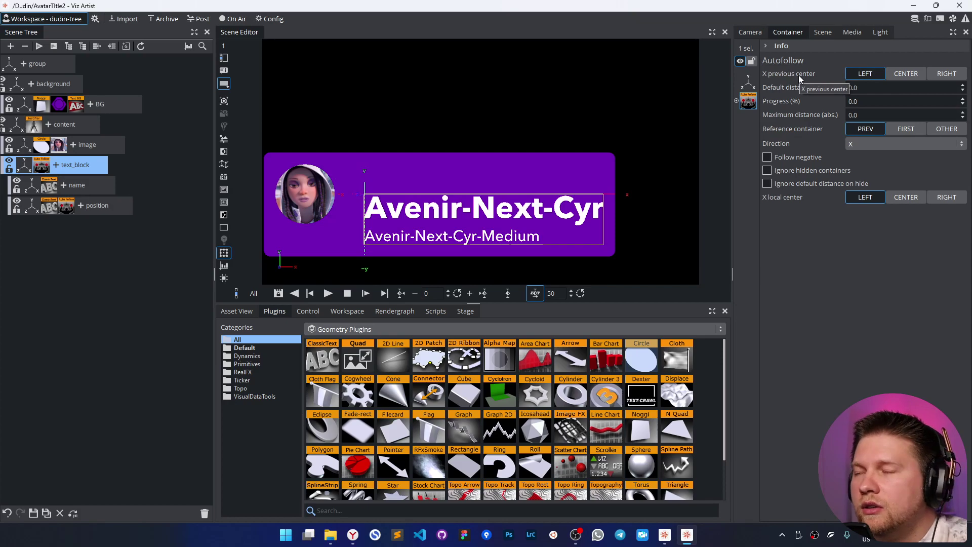
pyautogui.click(906, 73)
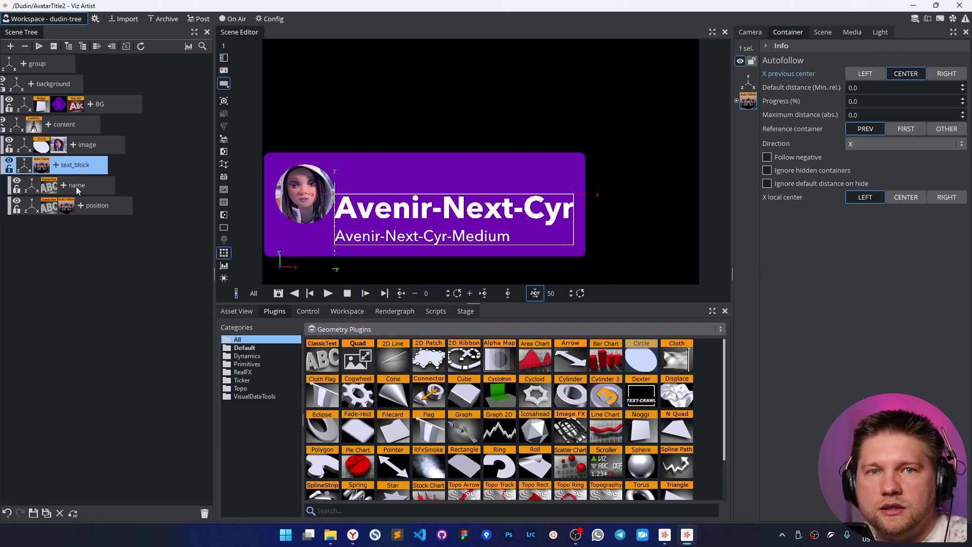
# Step: Add a Justifier to text_block with Y alignment set to Center
pyautogui.click(55, 166)
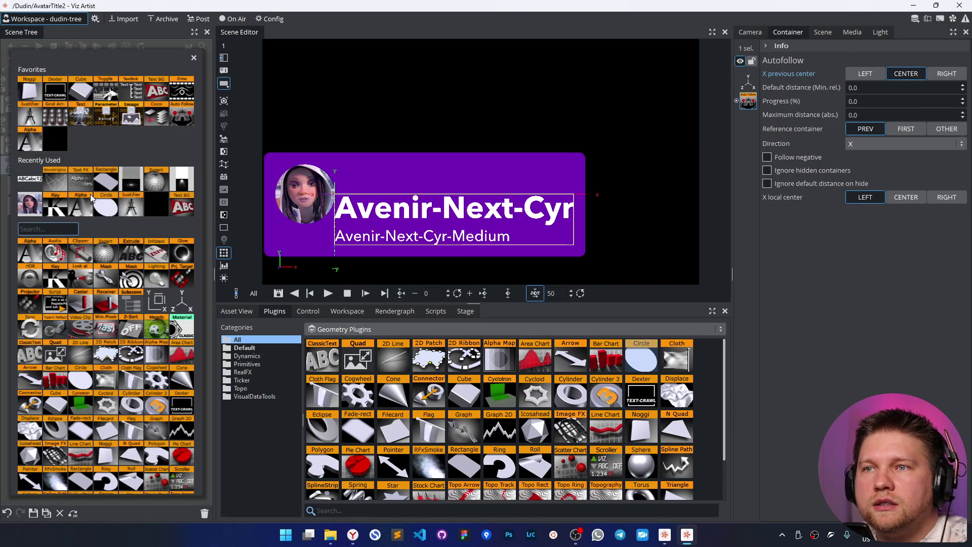
pyautogui.click(29, 112)
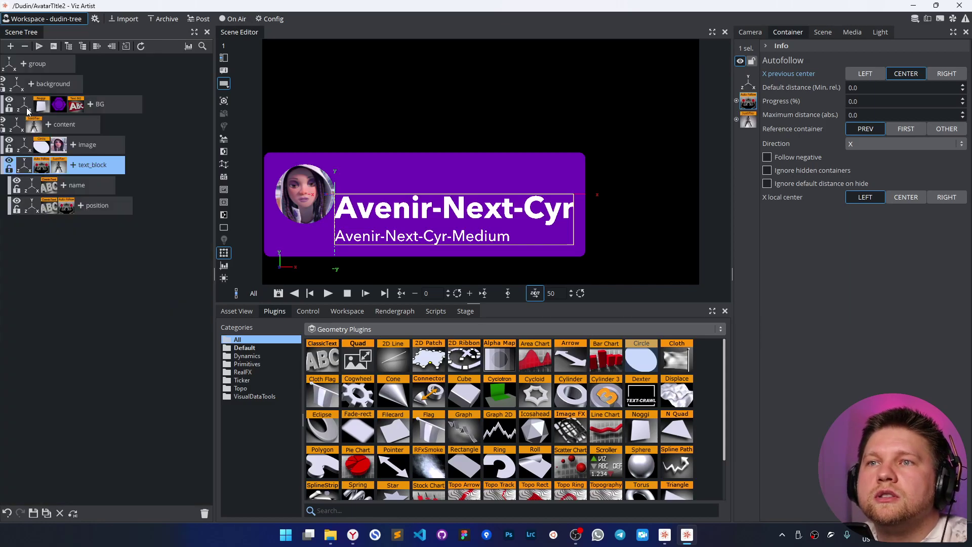
pyautogui.click(58, 166)
pyautogui.click(881, 86)
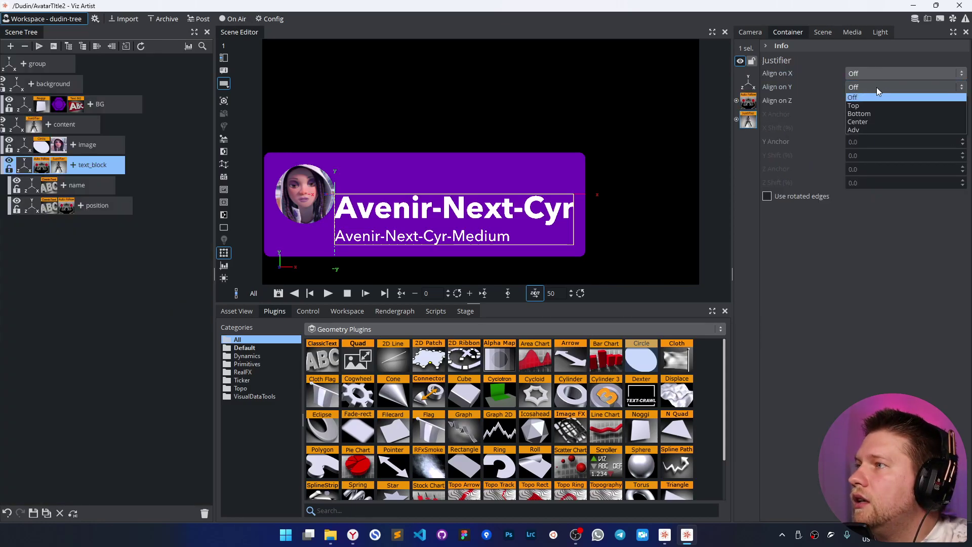
pyautogui.click(875, 122)
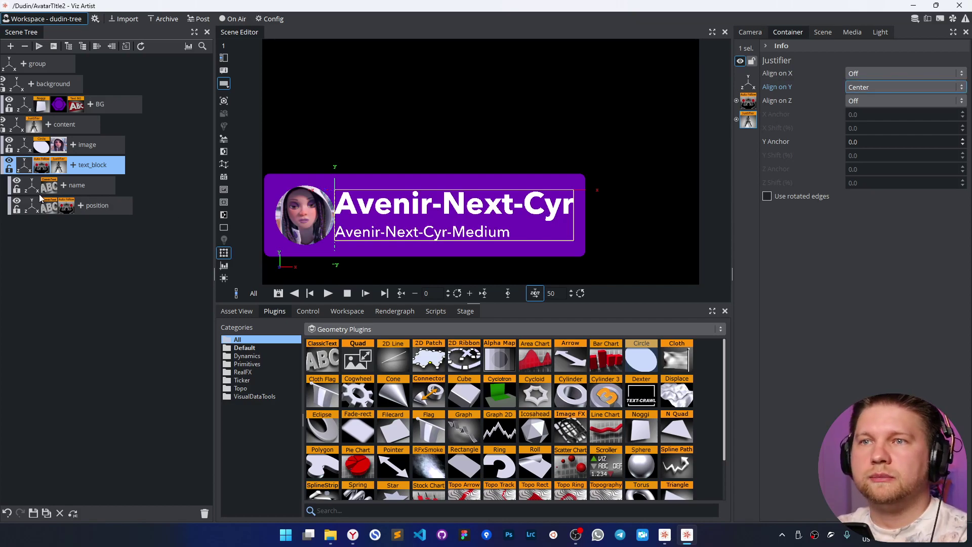
# Step: Toggle the name and position visibility to test the centred layout
pyautogui.click(17, 201)
pyautogui.click(17, 201)
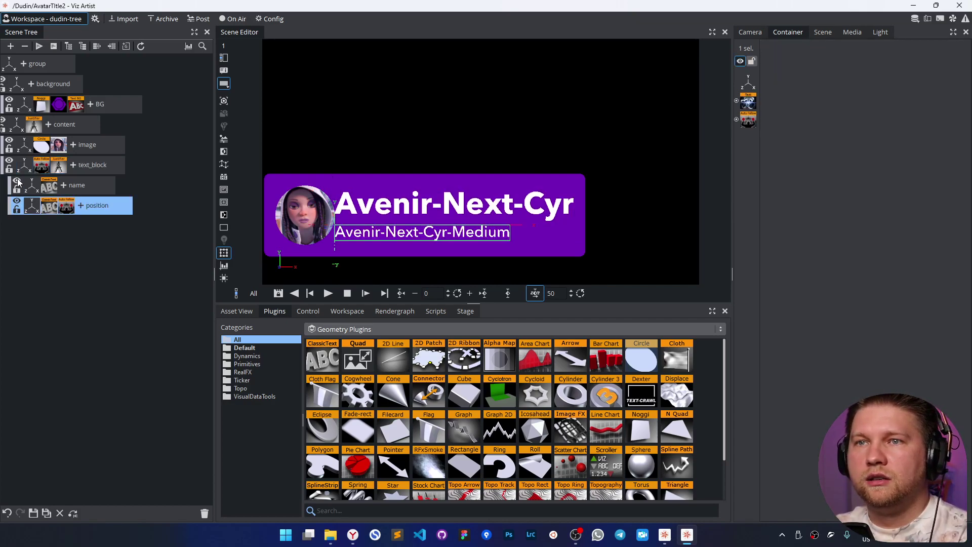
pyautogui.click(18, 182)
pyautogui.click(18, 182)
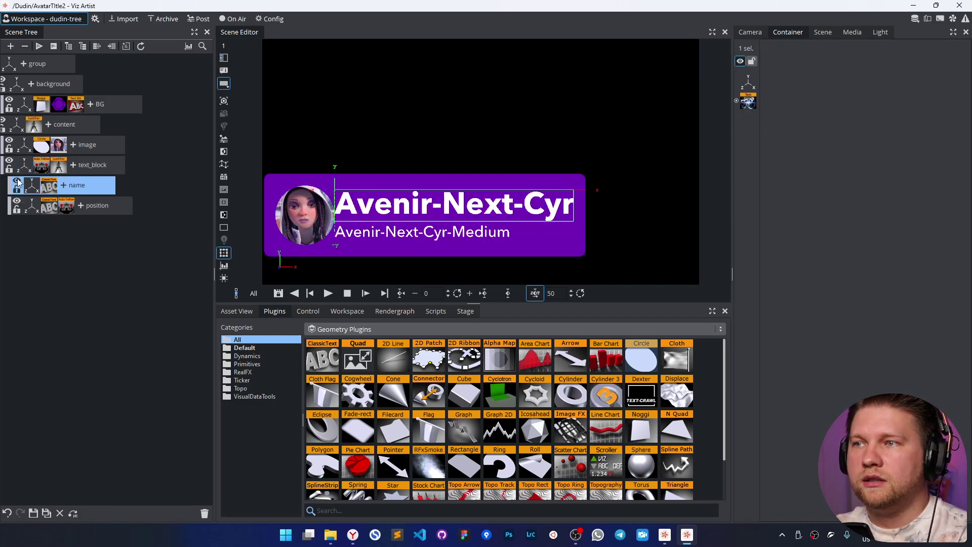
pyautogui.click(17, 204)
pyautogui.click(16, 204)
pyautogui.click(45, 169)
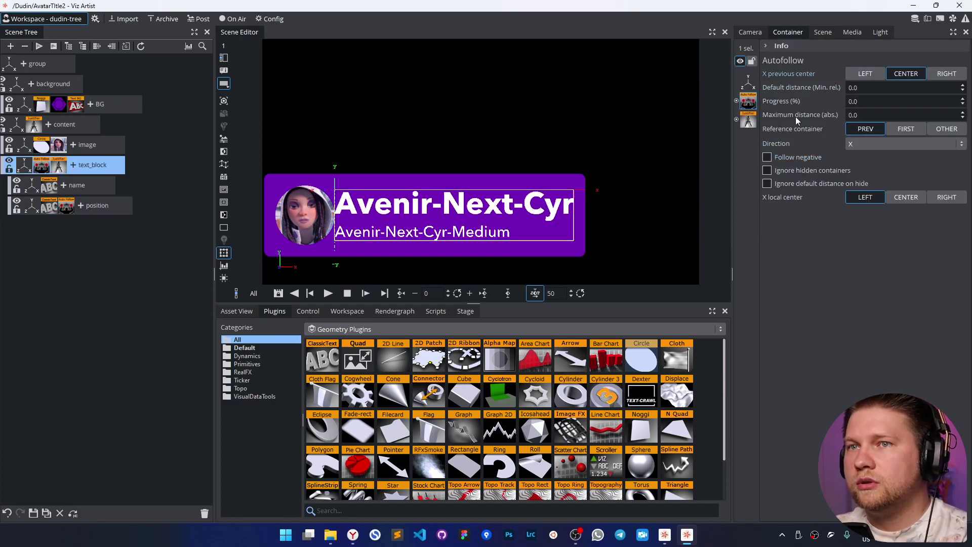
# Step: Set the Autofollow default distance to 21, then toggle text and avatar visibility to verify
pyautogui.moveTo(881, 89); pyautogui.dragTo(873, 90)
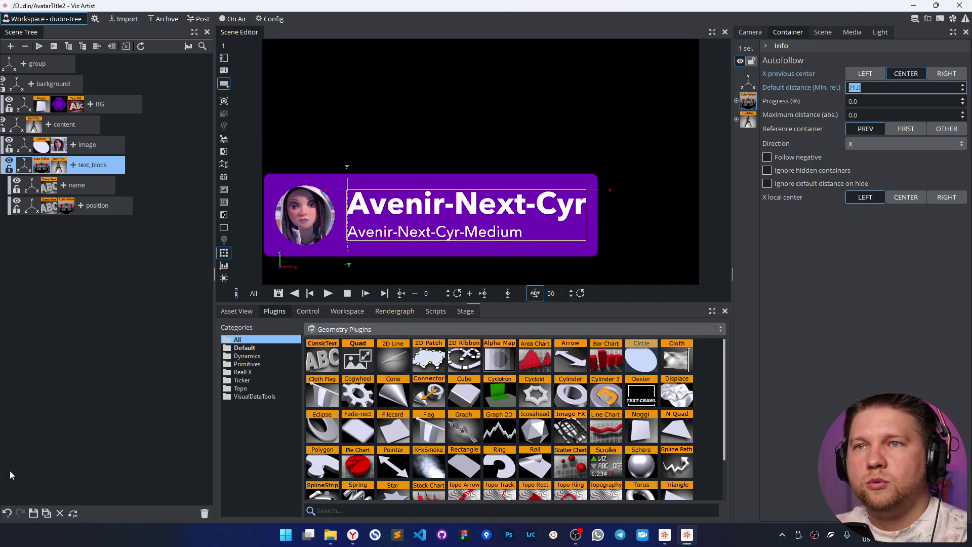
pyautogui.click(9, 162)
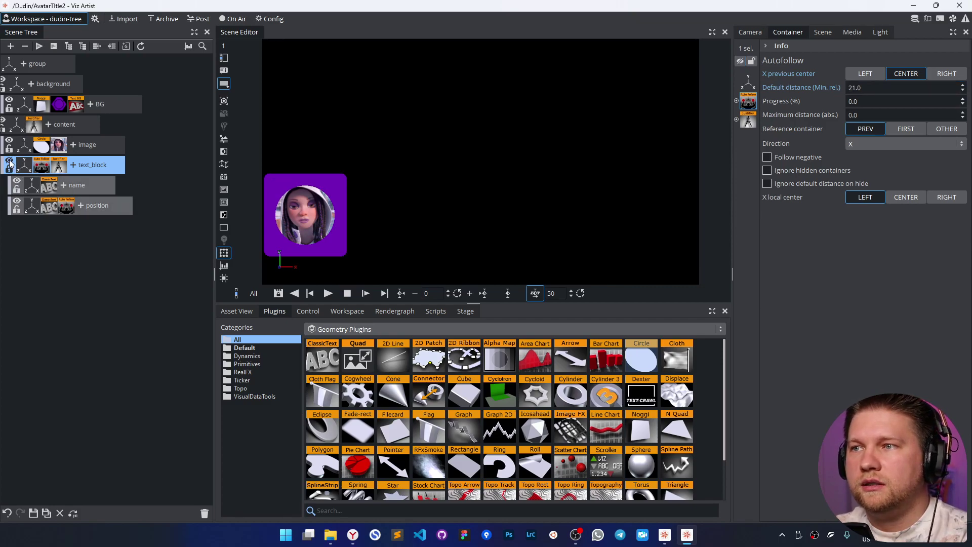
pyautogui.click(10, 162)
pyautogui.click(10, 162)
pyautogui.click(10, 162)
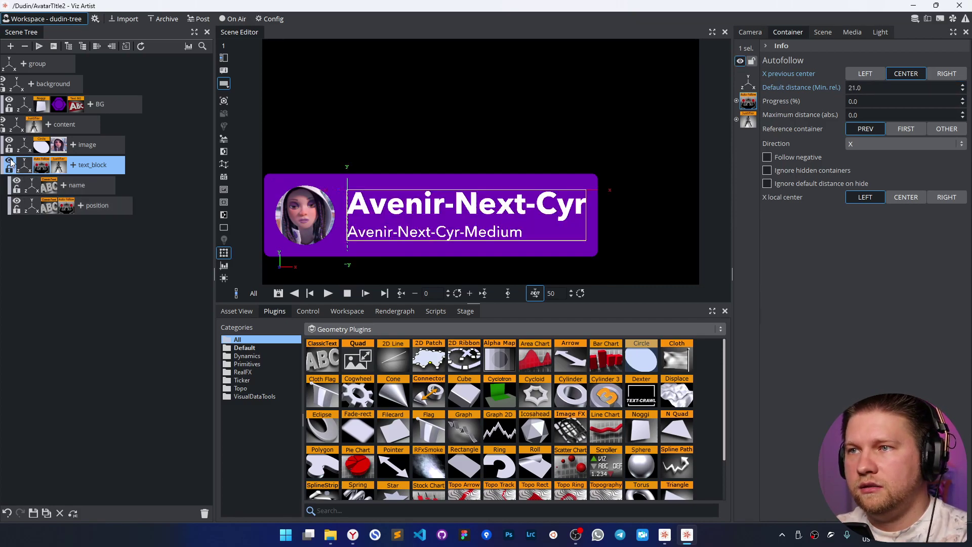
pyautogui.click(10, 142)
pyautogui.click(10, 142)
pyautogui.click(9, 142)
pyautogui.click(10, 142)
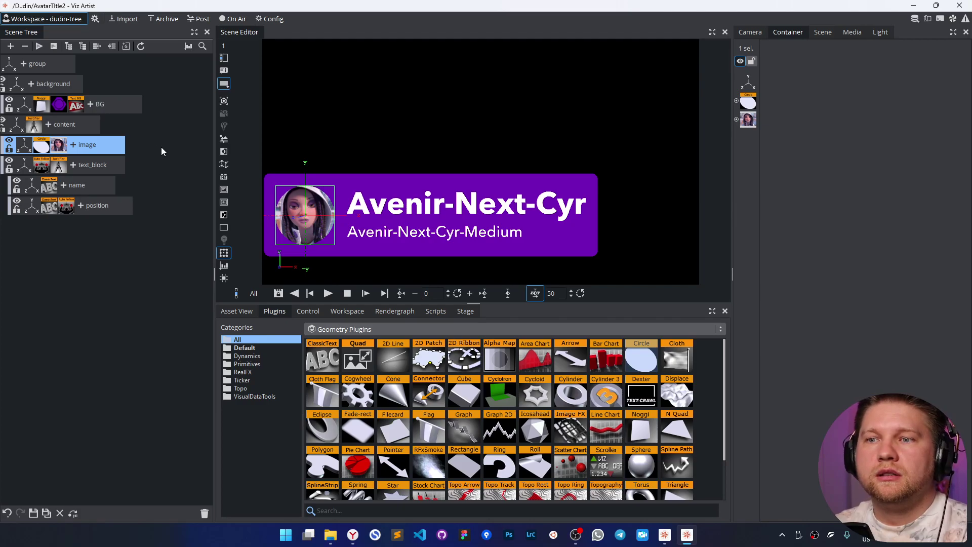
# Step: Narrow the Scene Tree panel, then select the content and group containers to inspect their bounding boxes
pyautogui.moveTo(195, 5); pyautogui.dragTo(545, 135)
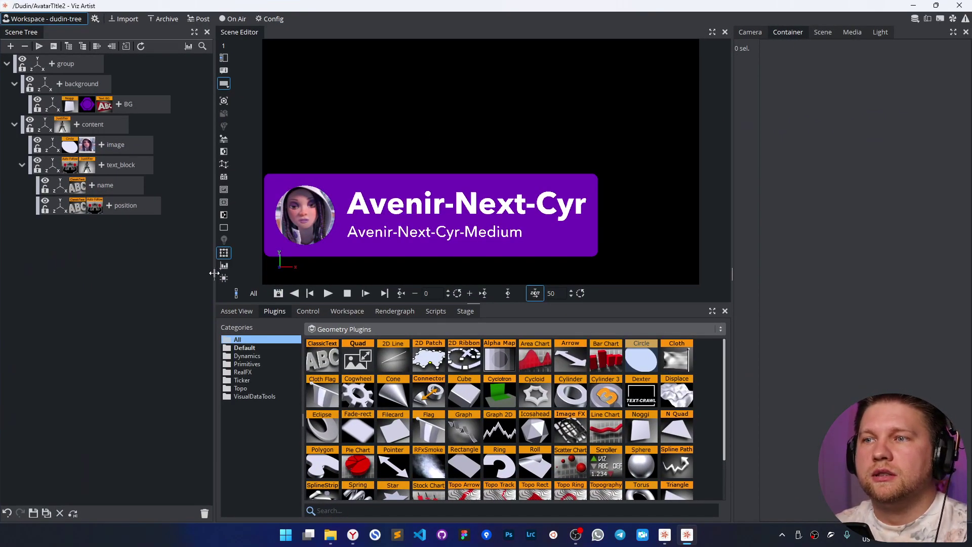
pyautogui.moveTo(215, 273); pyautogui.dragTo(197, 272)
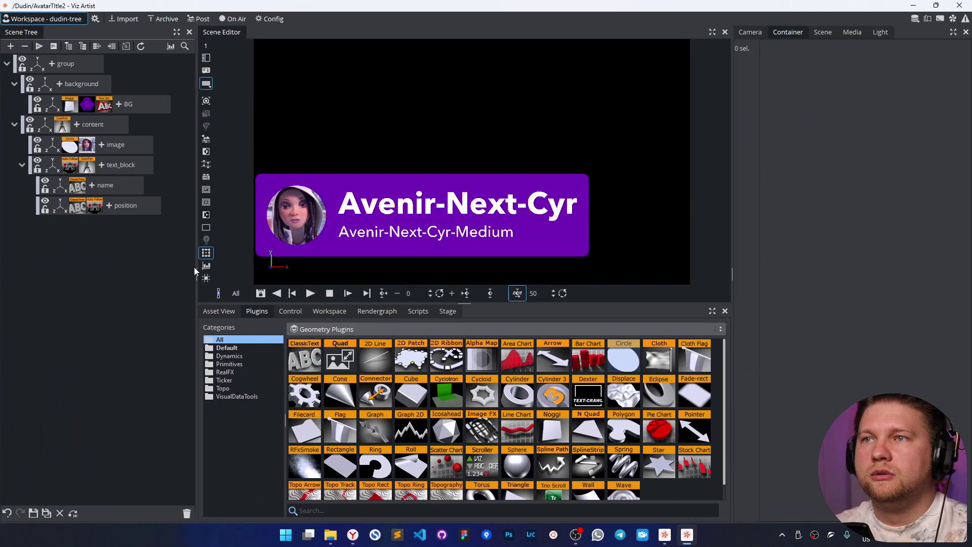
pyautogui.click(74, 130)
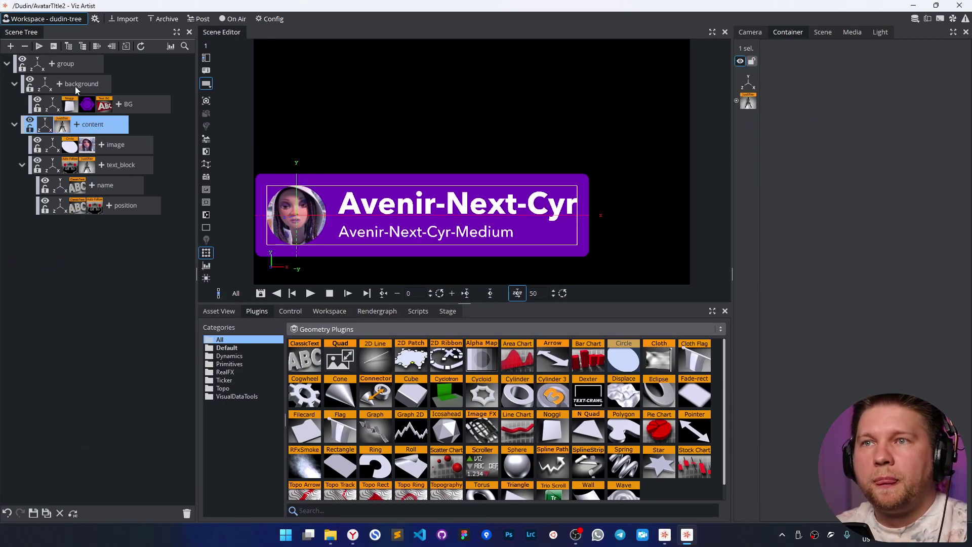
pyautogui.click(75, 65)
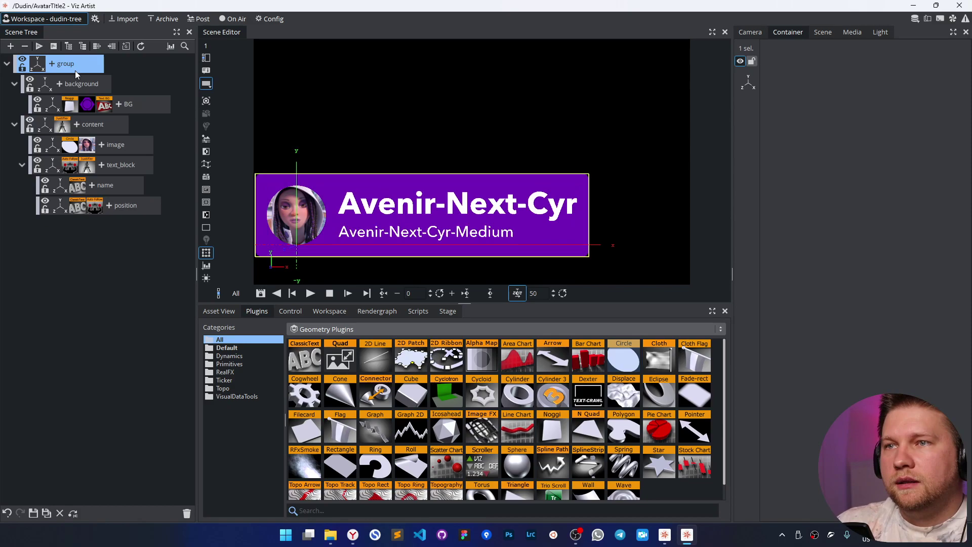
pyautogui.click(97, 126)
pyautogui.click(305, 249)
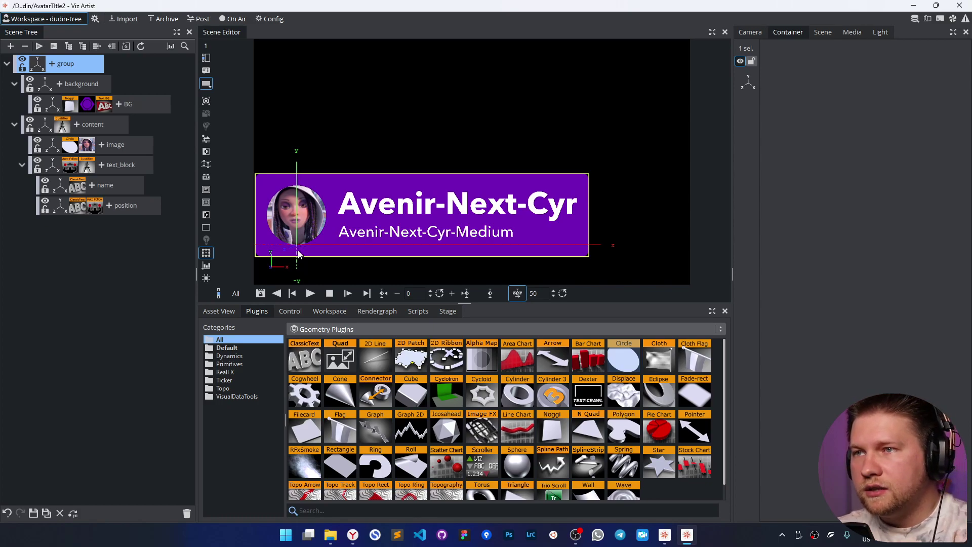
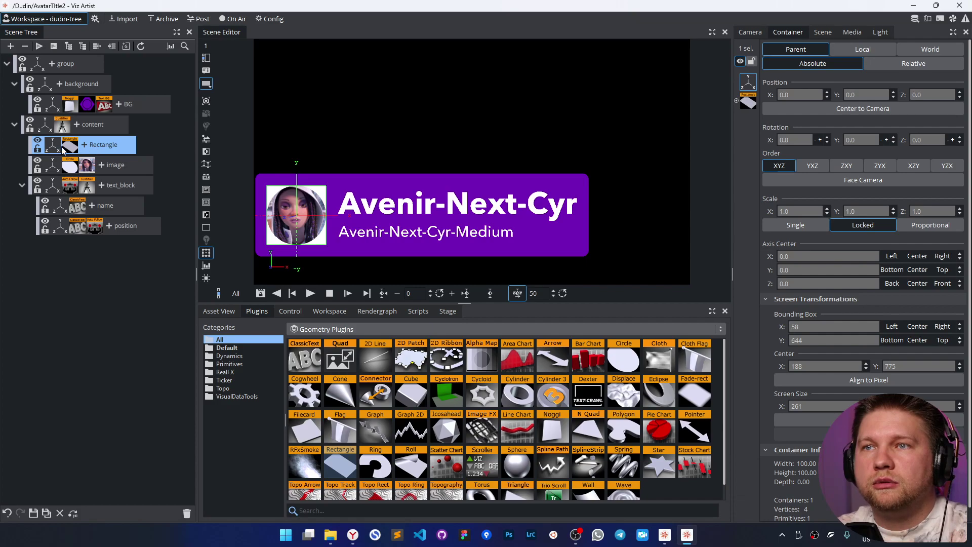
# Step: Reshape the Rectangle into a thin line with height 200 and width 1
pyautogui.click(62, 149)
pyautogui.click(869, 127)
pyautogui.write('1')
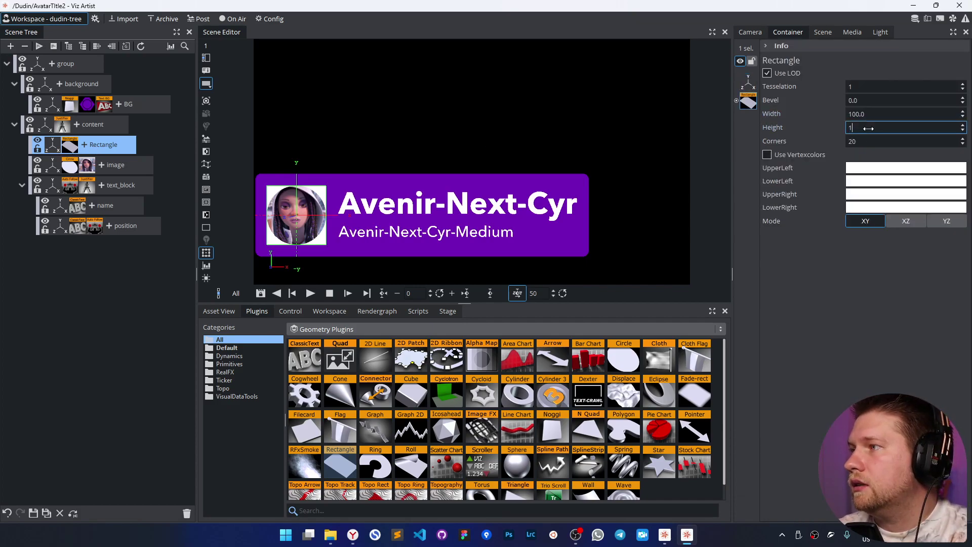
pyautogui.press('BackSpace')
pyautogui.write('200')
pyautogui.press('Return')
pyautogui.moveTo(868, 114); pyautogui.dragTo(855, 114)
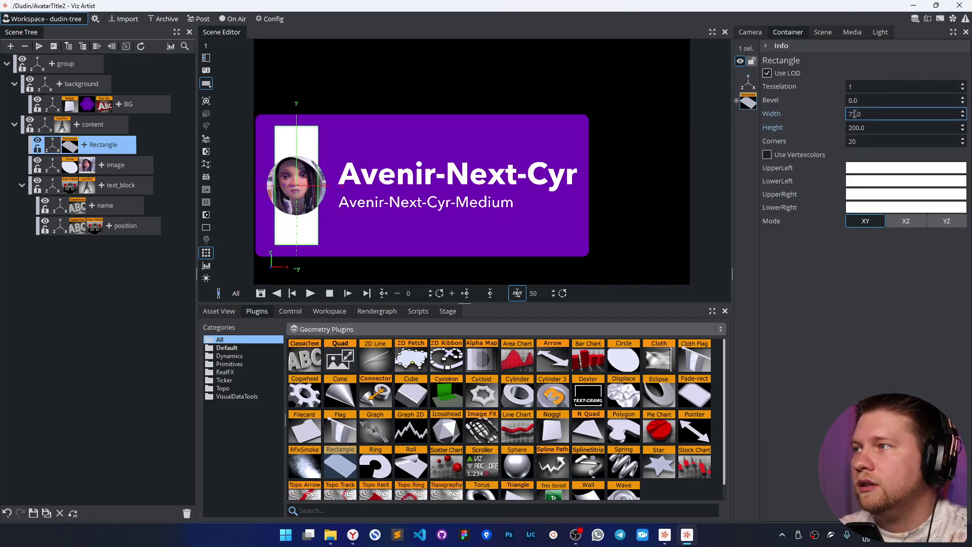
pyautogui.doubleClick(855, 115)
pyautogui.write('1')
pyautogui.press('Return')
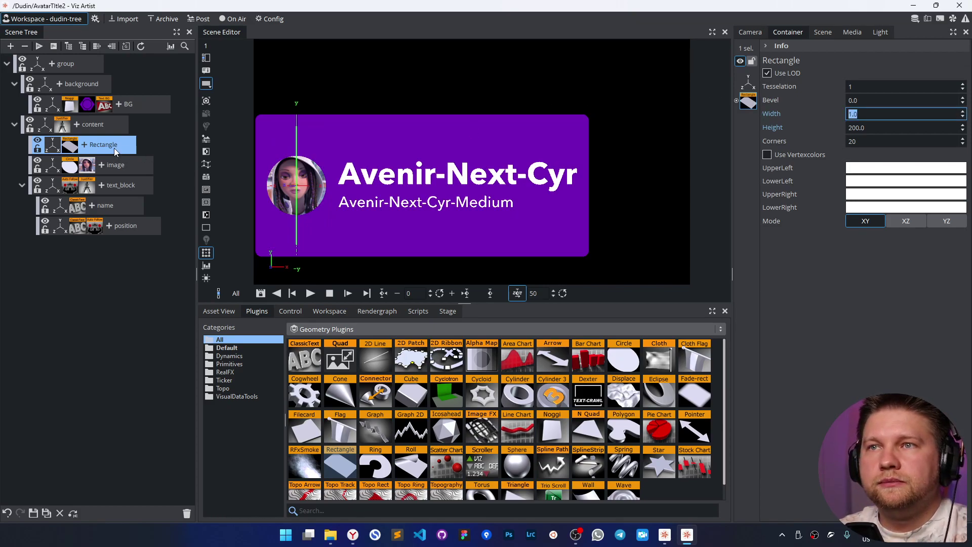
# Step: Move the Rectangle out of content so it sits directly under group
pyautogui.moveTo(127, 151); pyautogui.dragTo(123, 63)
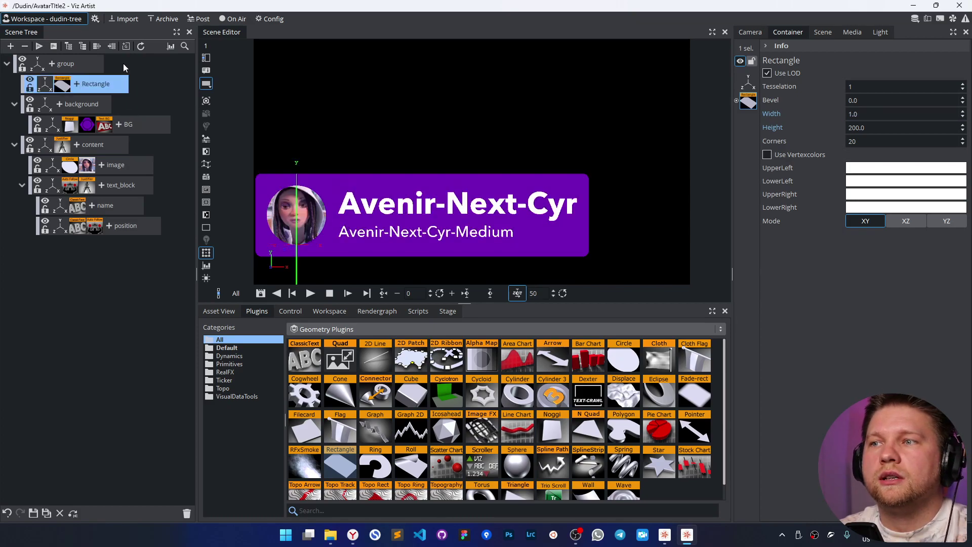
pyautogui.click(45, 86)
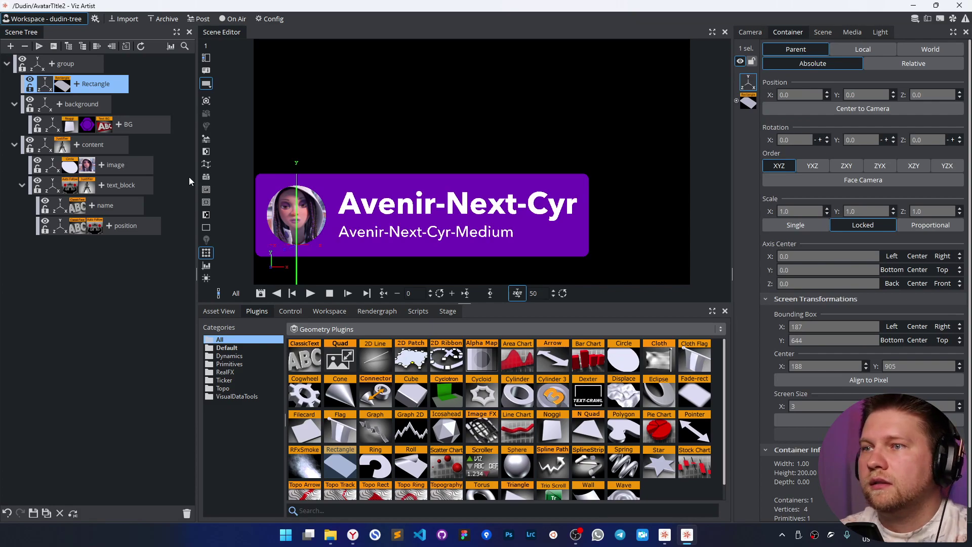
pyautogui.click(49, 172)
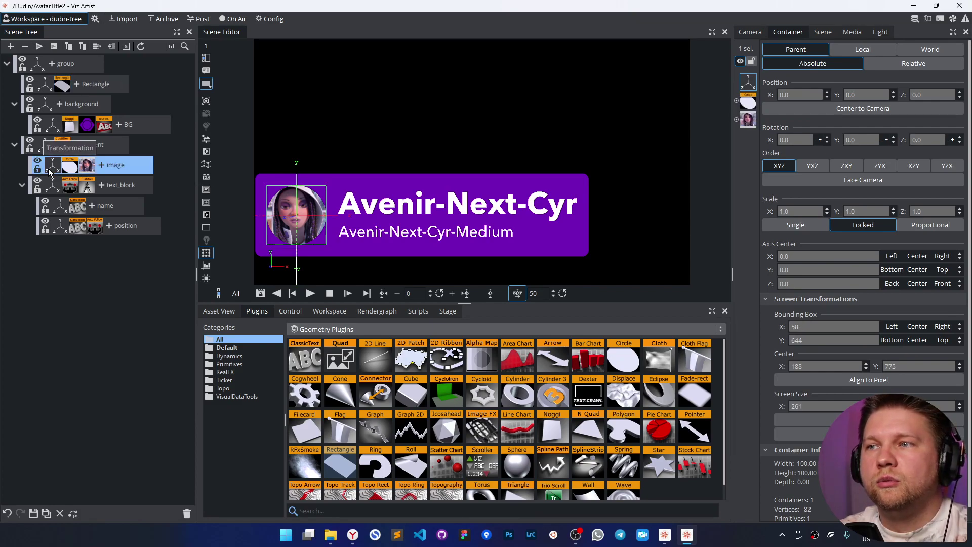
# Step: Shift the avatar image to Position X 68.9 and delete the Rectangle line container
pyautogui.moveTo(802, 95); pyautogui.dragTo(835, 106)
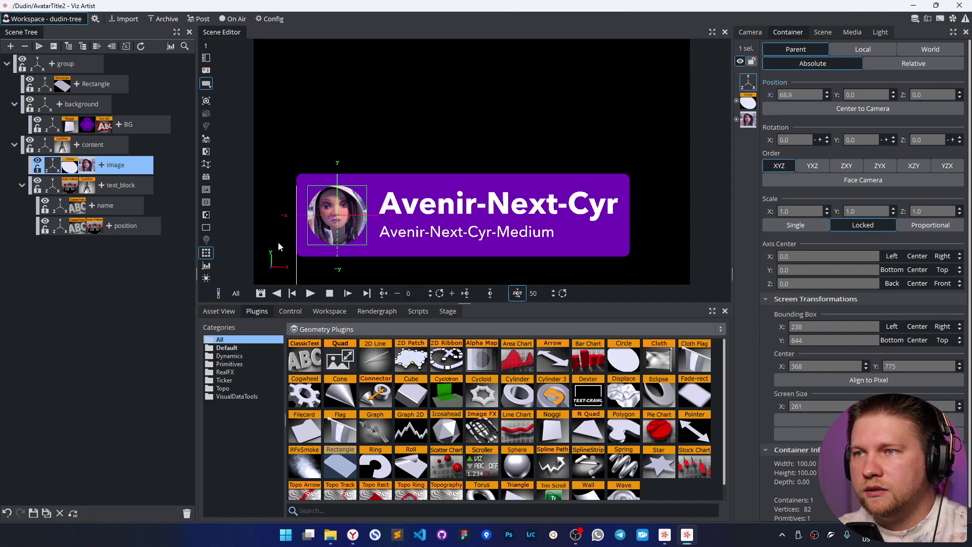
pyautogui.moveTo(105, 164); pyautogui.dragTo(187, 513)
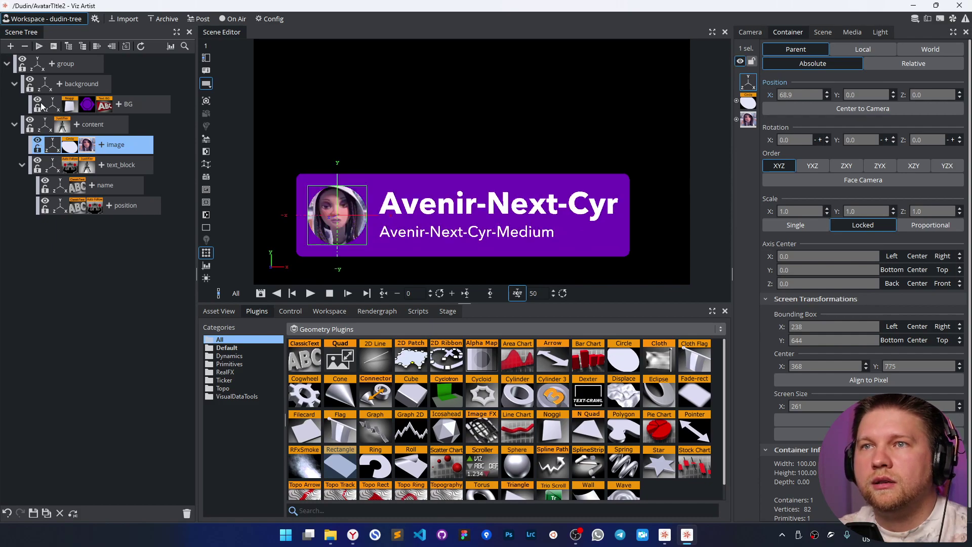
# Step: Set the content container's Justifier Align on X to Left
pyautogui.click(45, 130)
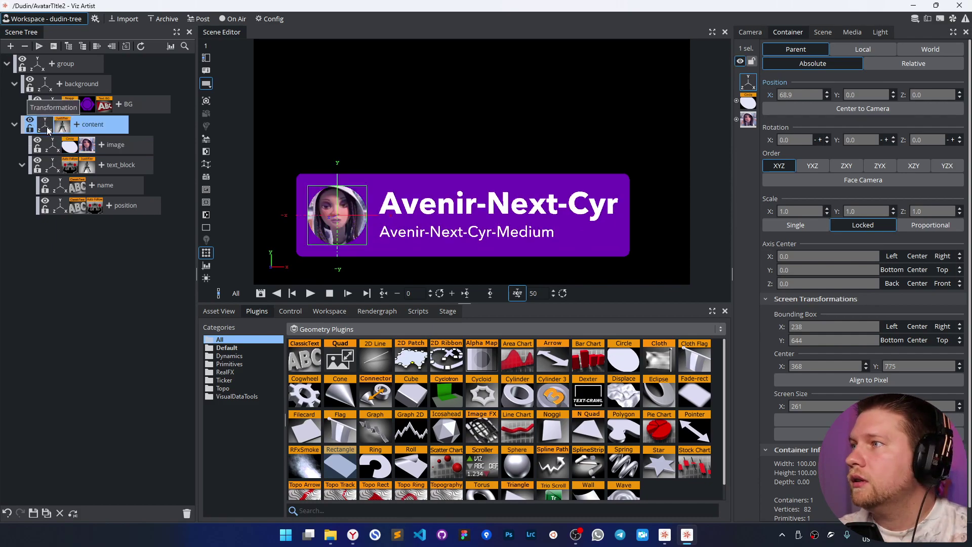
pyautogui.moveTo(793, 94); pyautogui.dragTo(765, 92)
pyautogui.click(772, 80)
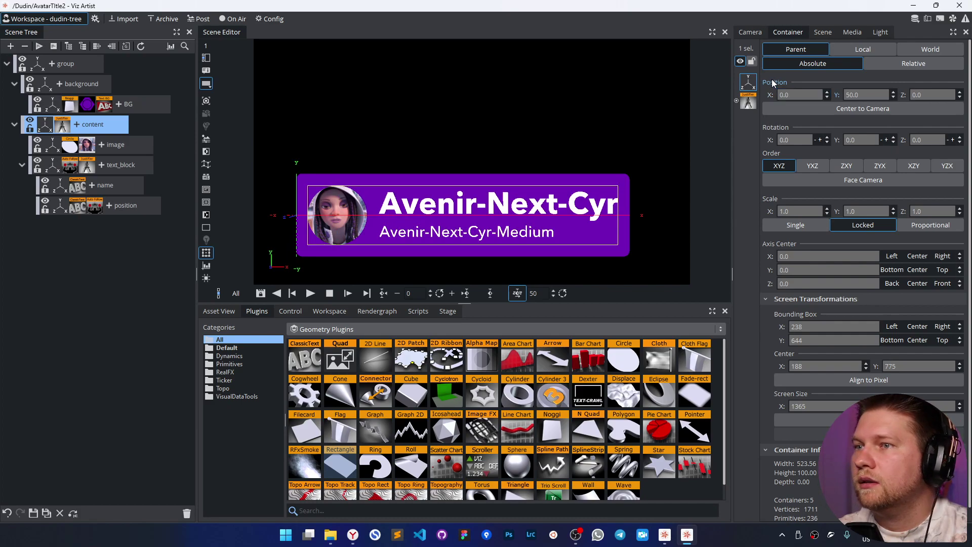
pyautogui.click(748, 101)
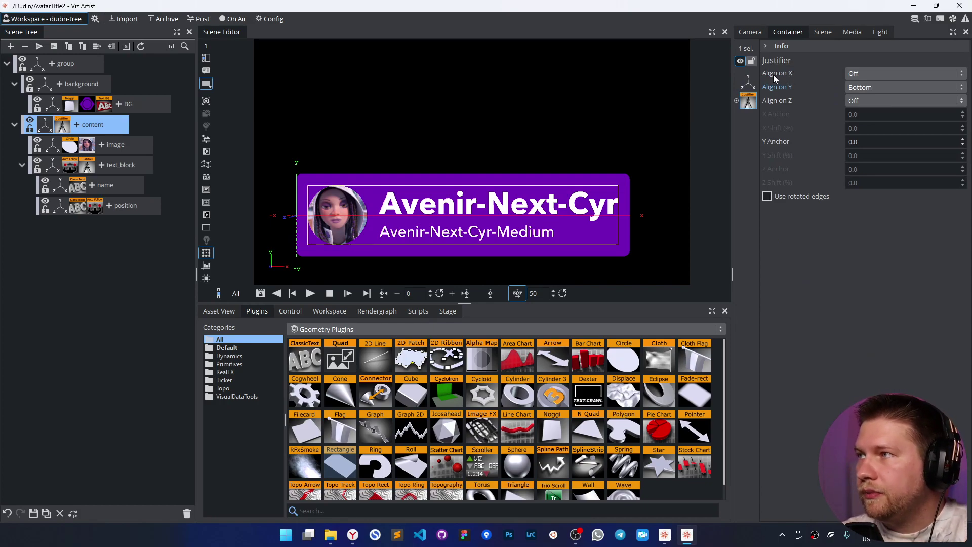
pyautogui.click(873, 75)
pyautogui.click(861, 89)
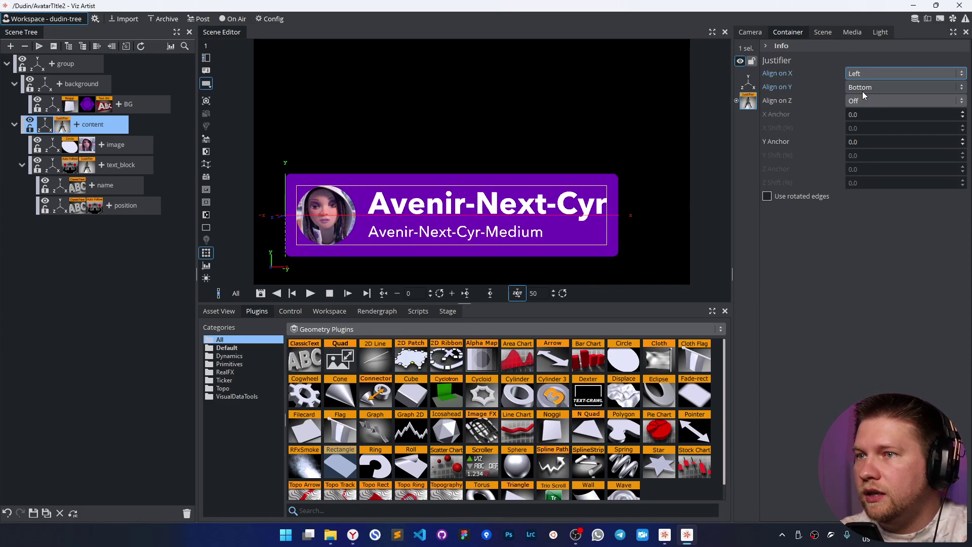
# Step: Toggle the avatar image's visibility off and on to test the plate re-fitting
pyautogui.click(37, 142)
pyautogui.click(38, 142)
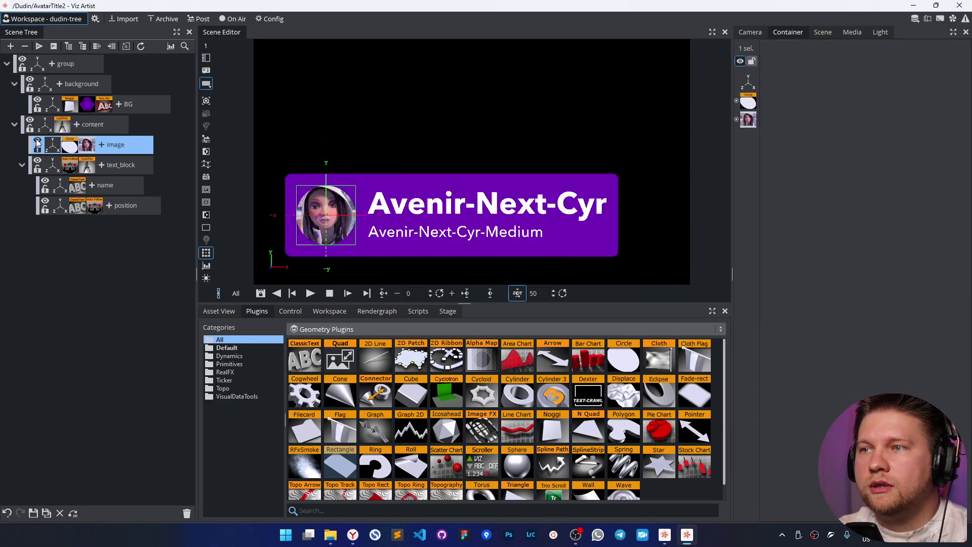
pyautogui.click(38, 142)
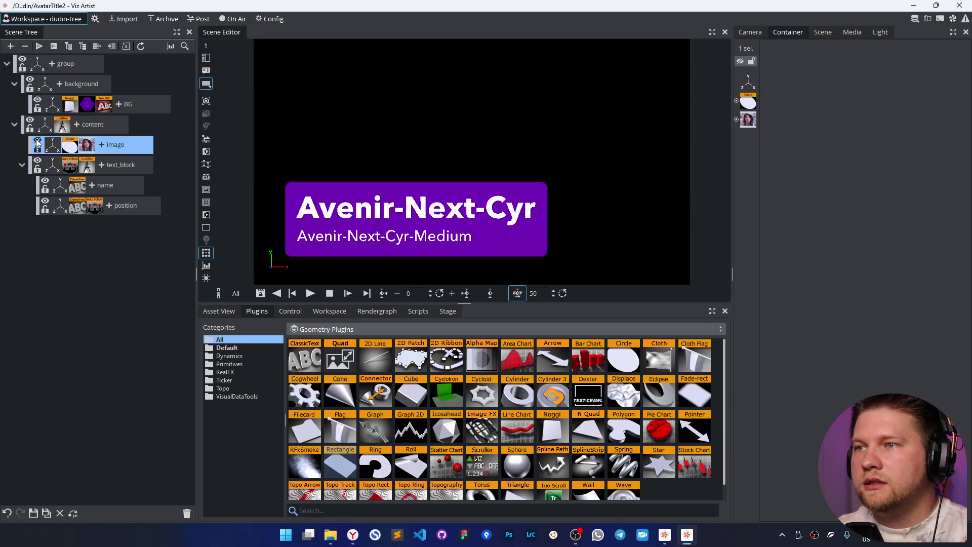
pyautogui.click(37, 143)
pyautogui.click(37, 142)
pyautogui.click(37, 142)
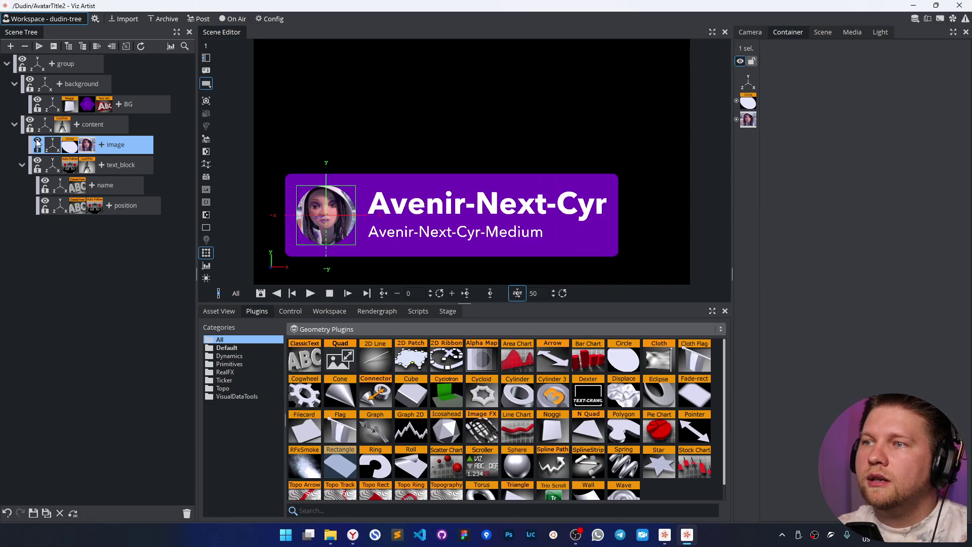
pyautogui.click(37, 64)
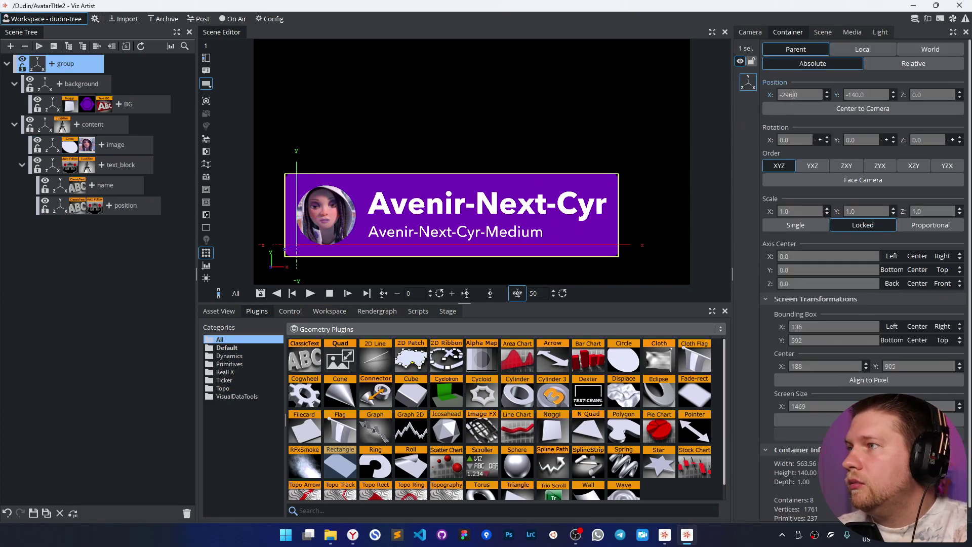
# Step: Move the group container to Position X -307, Y -146
pyautogui.moveTo(793, 94); pyautogui.dragTo(786, 94)
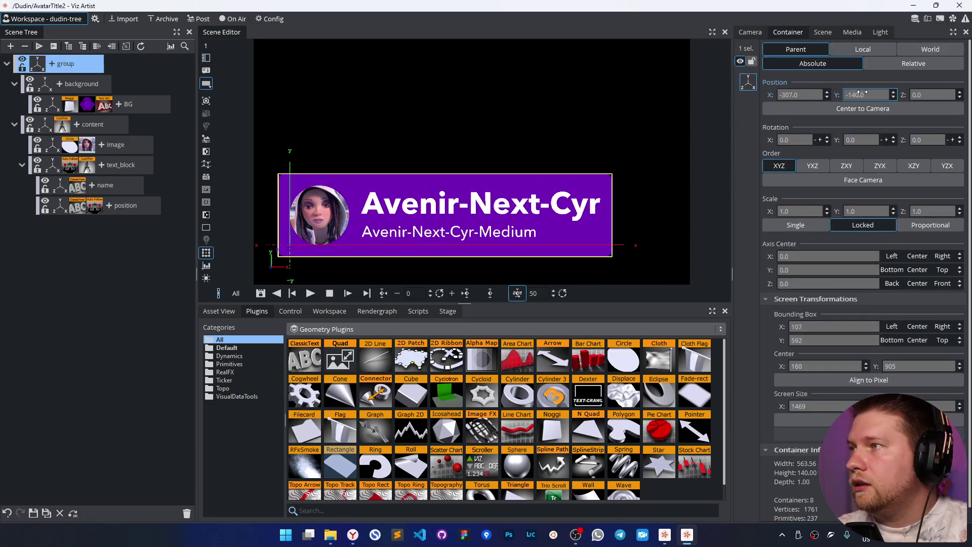
pyautogui.moveTo(857, 91); pyautogui.dragTo(858, 91)
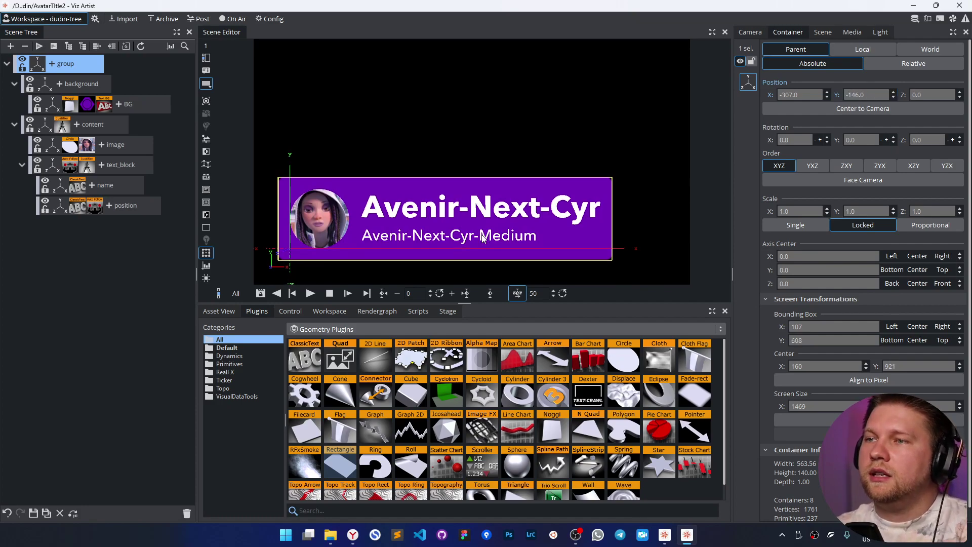
pyautogui.click(667, 203)
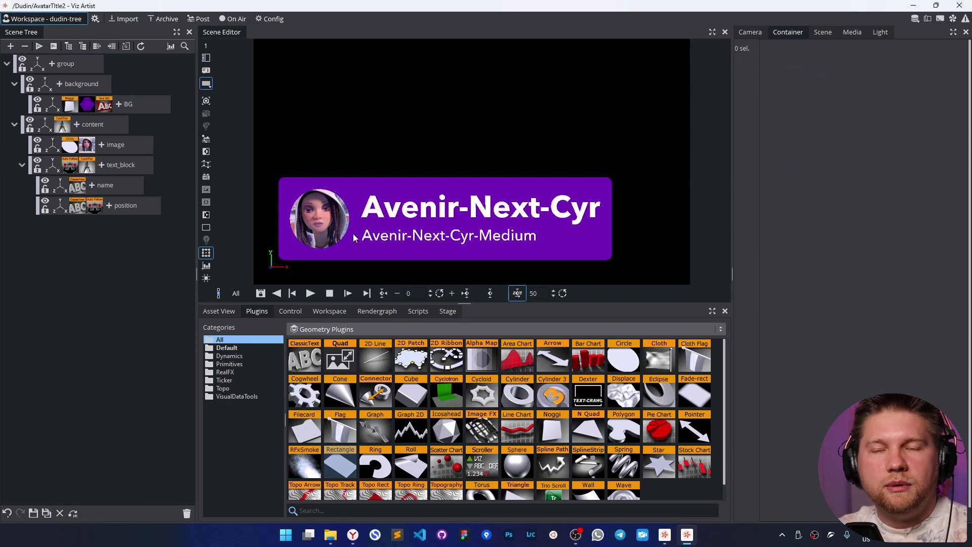
# Step: Enlarge the avatar image container to a uniform scale of 1.02
pyautogui.click(38, 143)
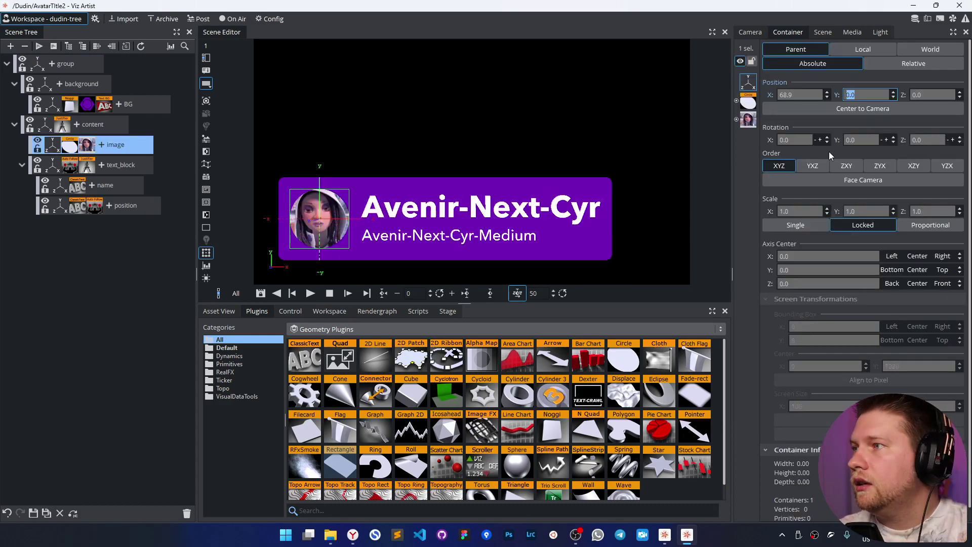
pyautogui.moveTo(853, 212)
pyautogui.mouseDown()
pyautogui.moveTo(878, 212)
pyautogui.moveTo(839, 214)
pyautogui.moveTo(863, 219)
pyautogui.moveTo(852, 226)
pyautogui.mouseUp()
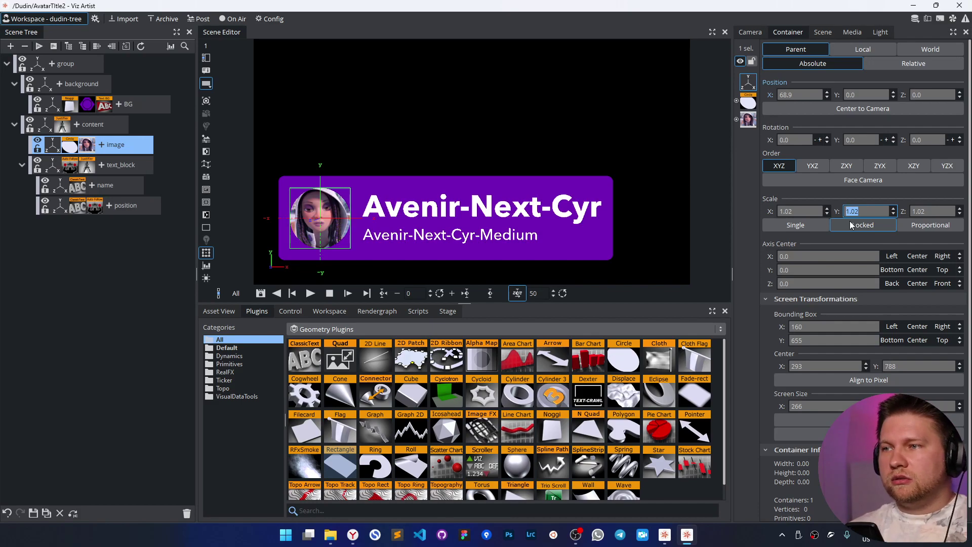
pyautogui.click(631, 264)
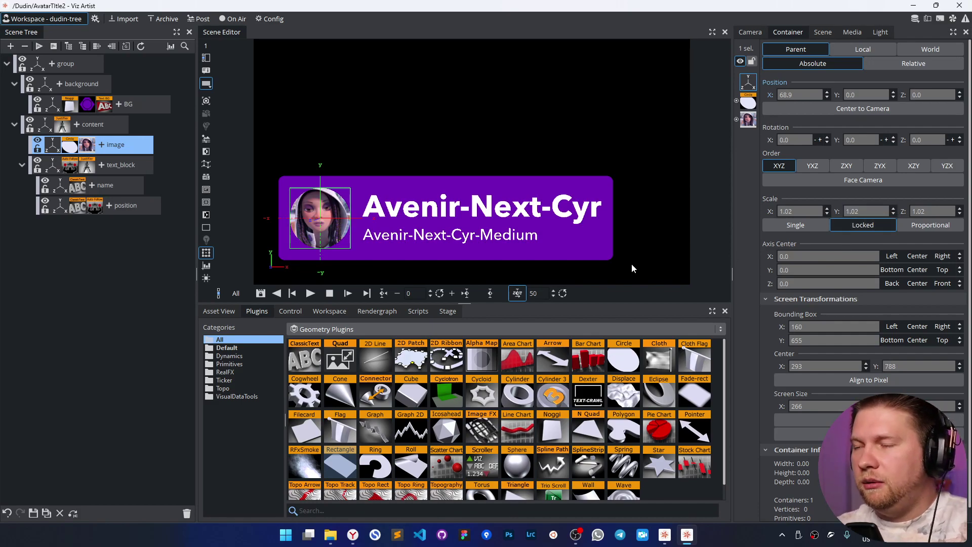
pyautogui.press('Tab')
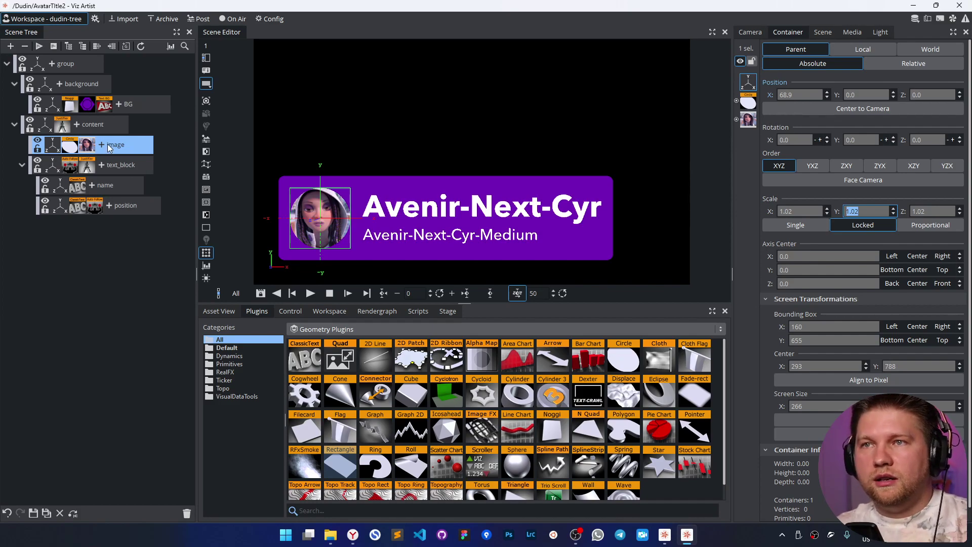
pyautogui.click(137, 102)
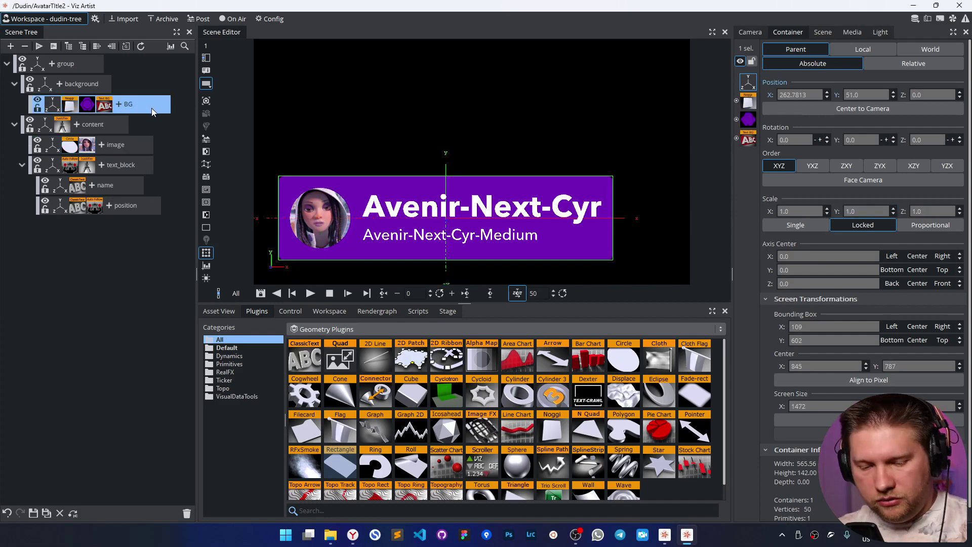
# Step: Duplicate the BG container and name the copy volume_light
pyautogui.keyDown('ctrl'); pyautogui.moveTo(149, 107); pyautogui.dragTo(139, 98); pyautogui.keyUp('ctrl')
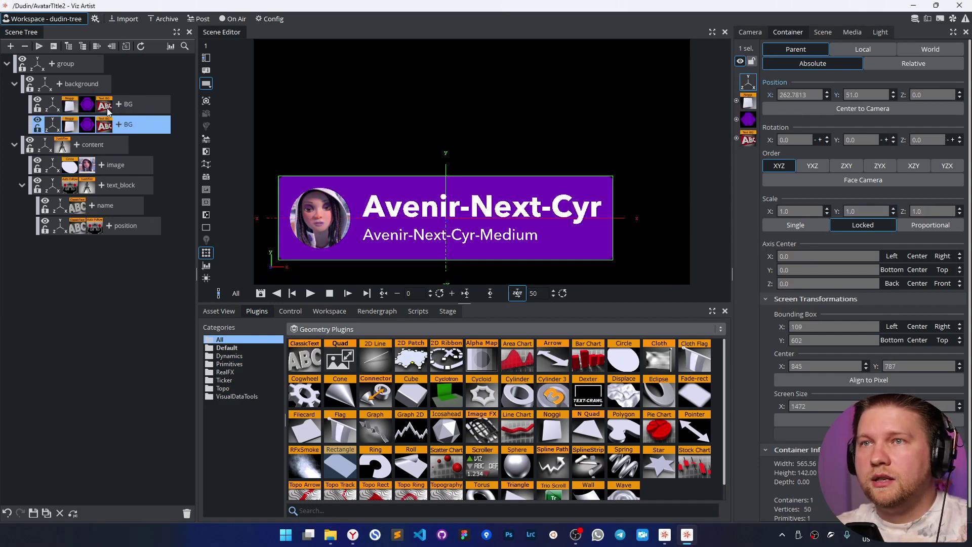
pyautogui.click(131, 106)
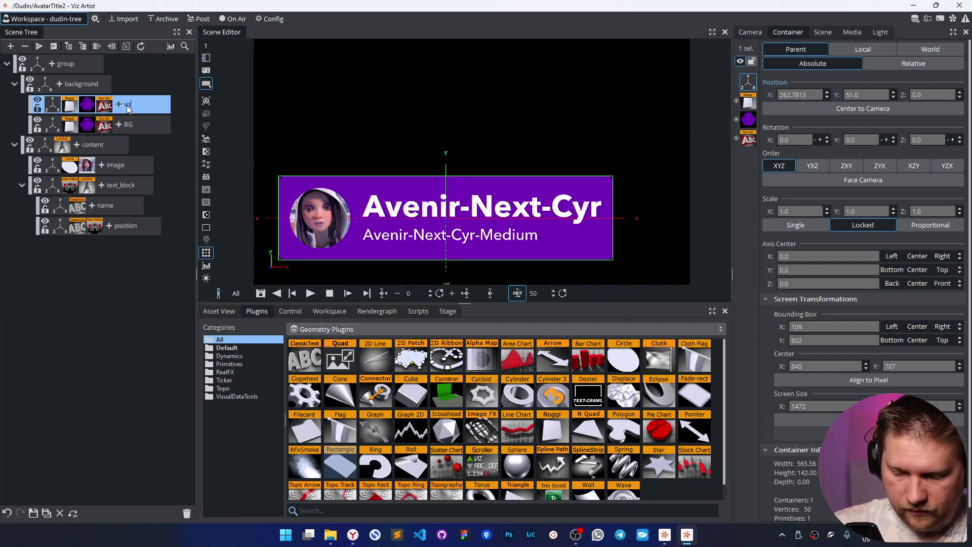
pyautogui.write('light')
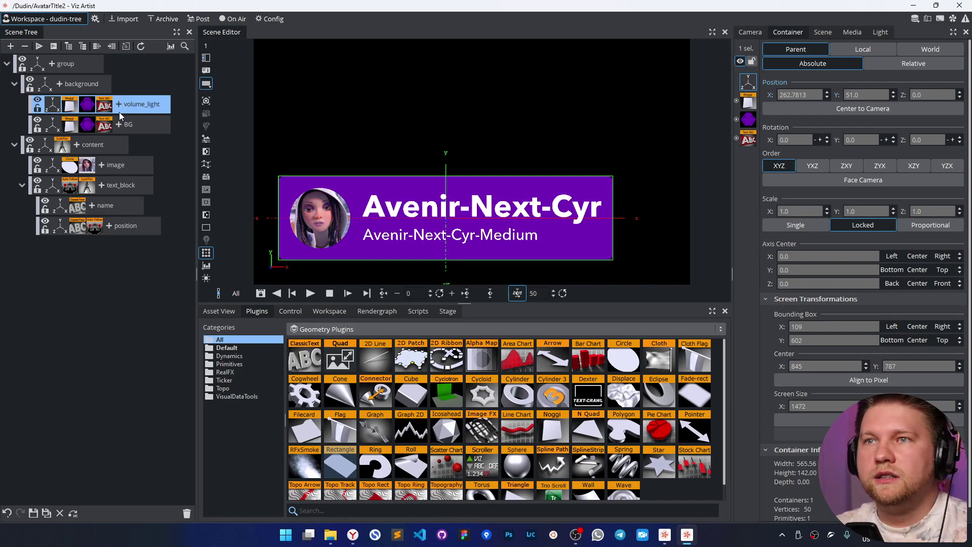
# Step: Place volume_light below BG and set its Text BG Text Container to PREV
pyautogui.click(105, 106)
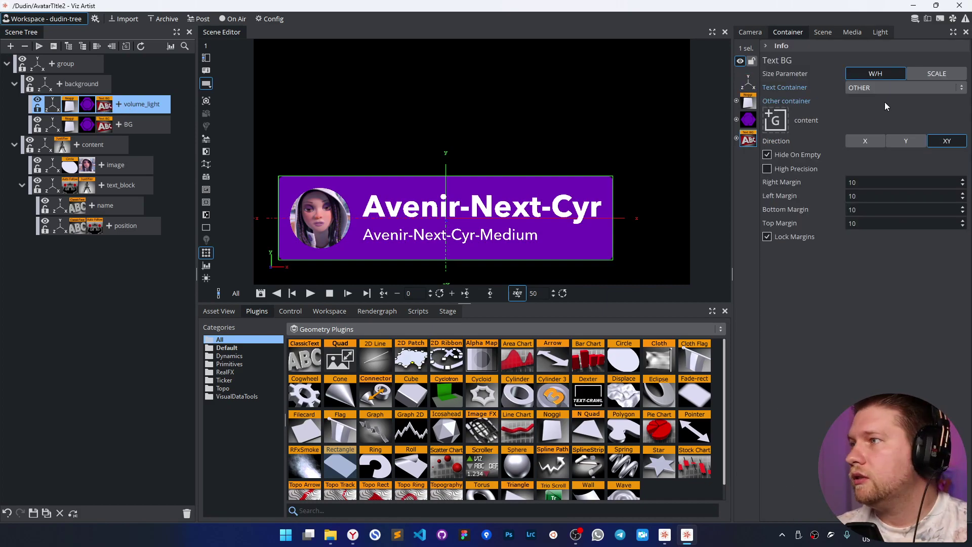
pyautogui.click(878, 88)
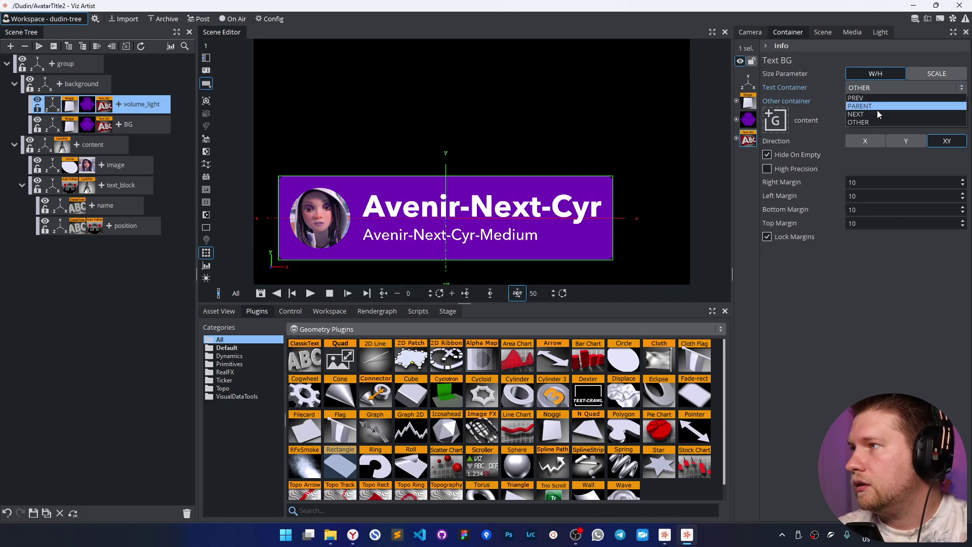
pyautogui.click(877, 113)
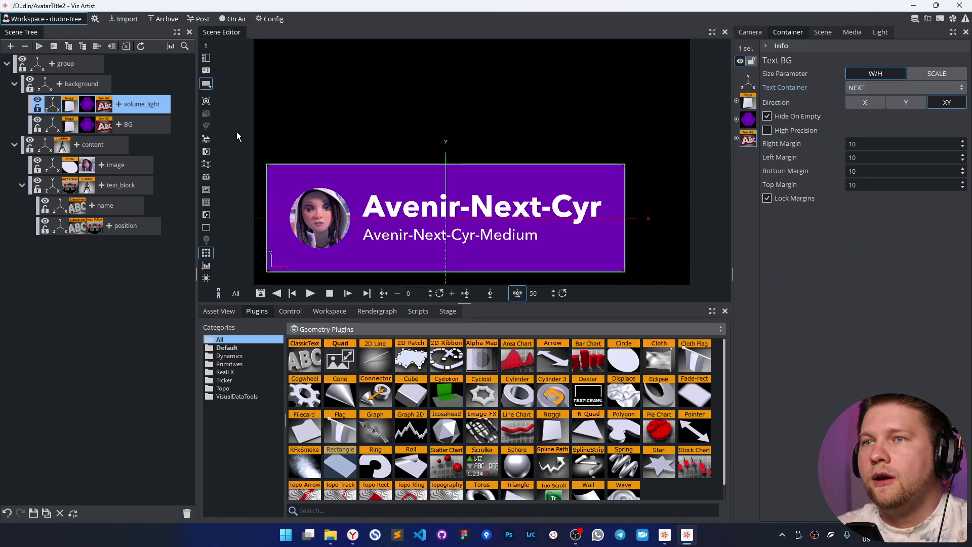
pyautogui.moveTo(131, 102); pyautogui.dragTo(128, 131)
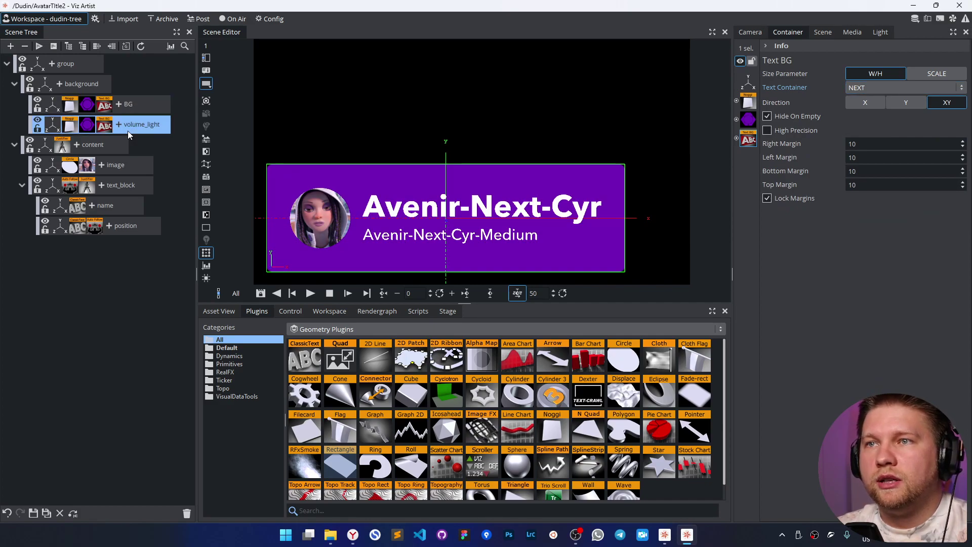
pyautogui.click(880, 88)
pyautogui.click(866, 101)
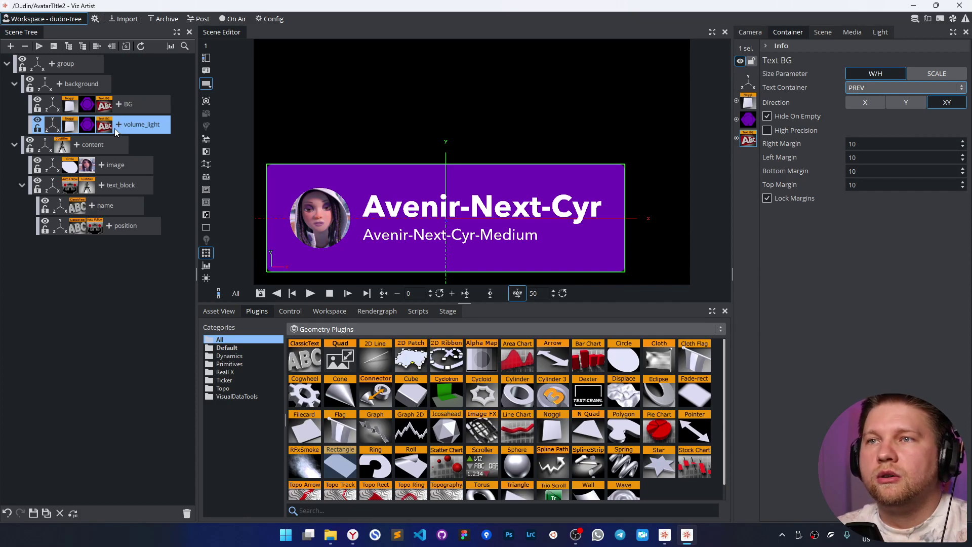
# Step: Set volume_light's Text BG Right and Top margins to 0
pyautogui.click(860, 143)
pyautogui.write('0')
pyautogui.press('Return')
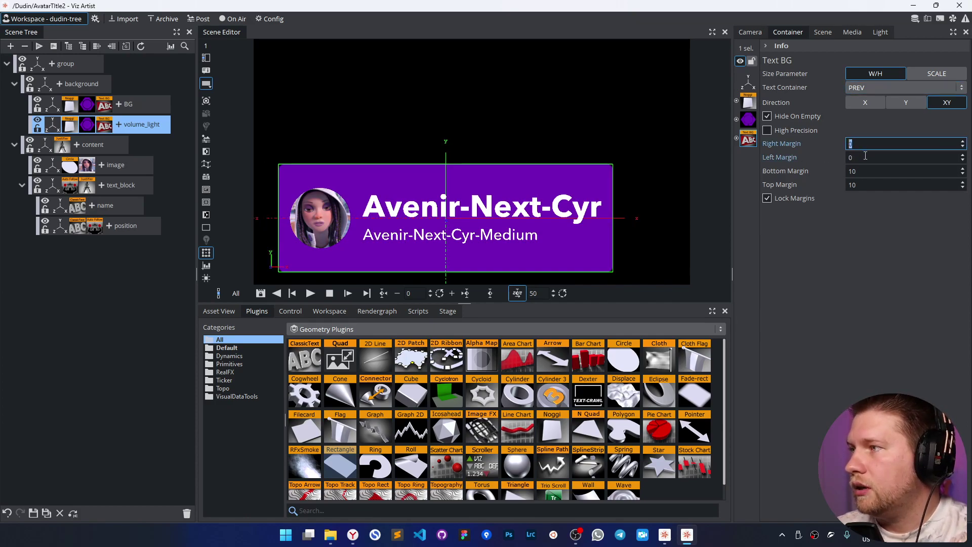
pyautogui.click(861, 178)
pyautogui.write('0')
pyautogui.press('Return')
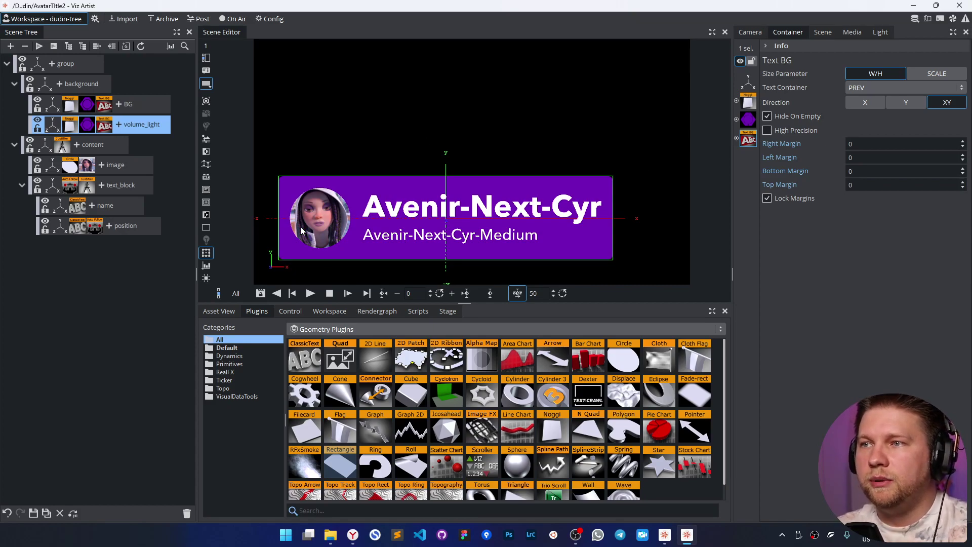
pyautogui.click(126, 105)
pyautogui.click(137, 123)
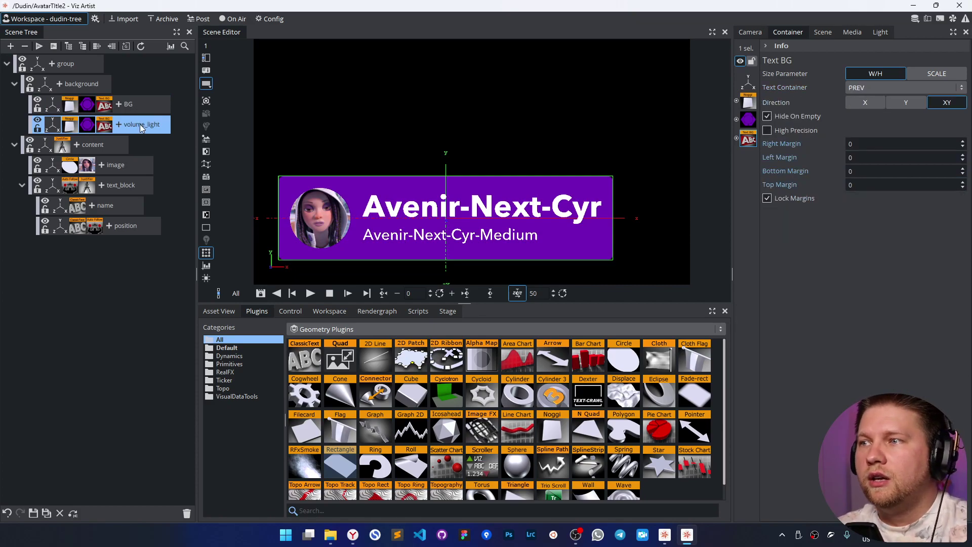
# Step: Add an Image plugin to volume_light and set its material Emissive to white
pyautogui.click(118, 125)
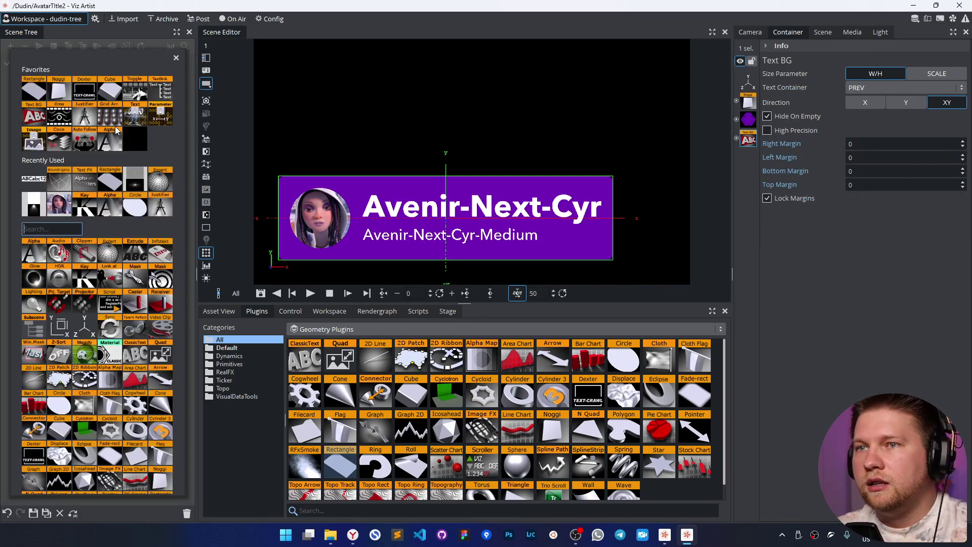
pyautogui.click(32, 203)
pyautogui.click(87, 124)
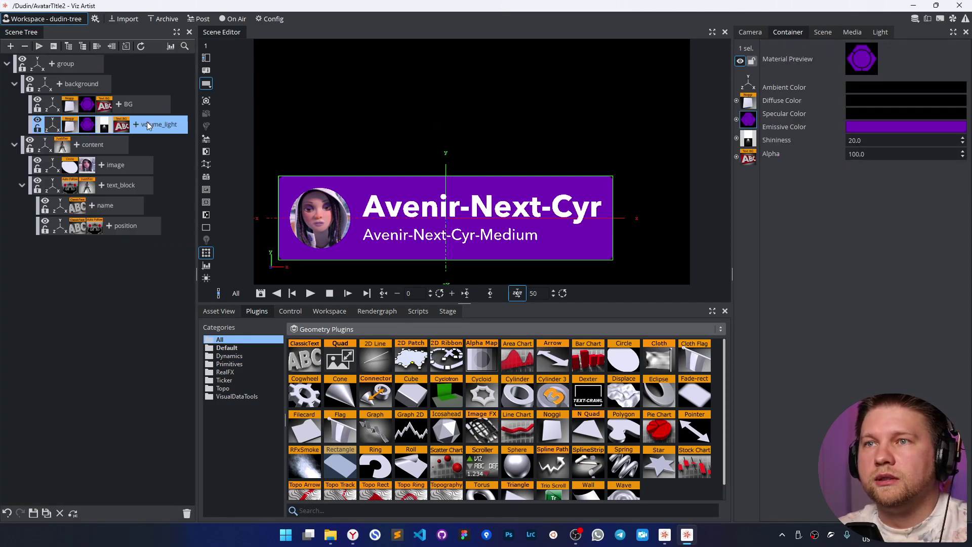
pyautogui.click(893, 127)
pyautogui.moveTo(883, 186); pyautogui.dragTo(943, 165)
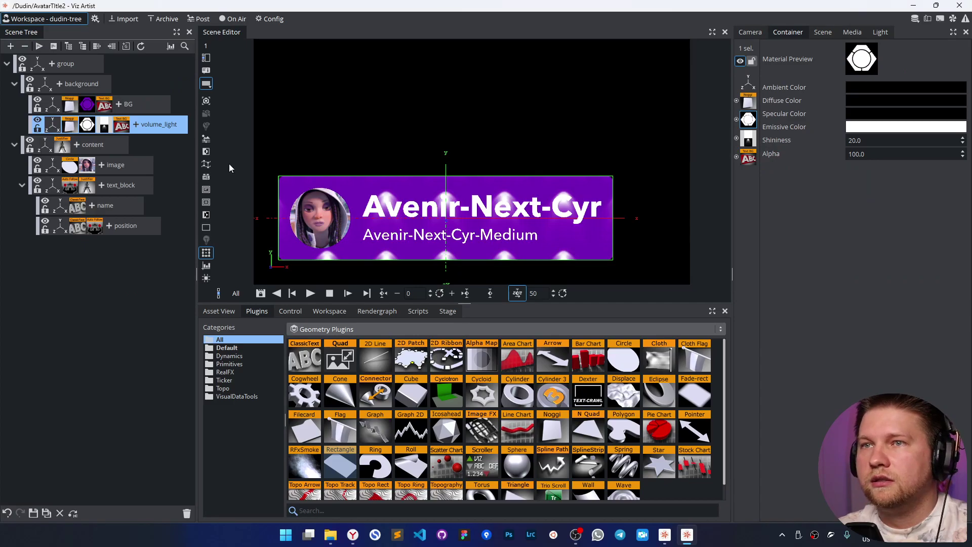
# Step: Set the glare texture to Clamp wrap, scale 4.91 and Rotation Z 180
pyautogui.click(748, 139)
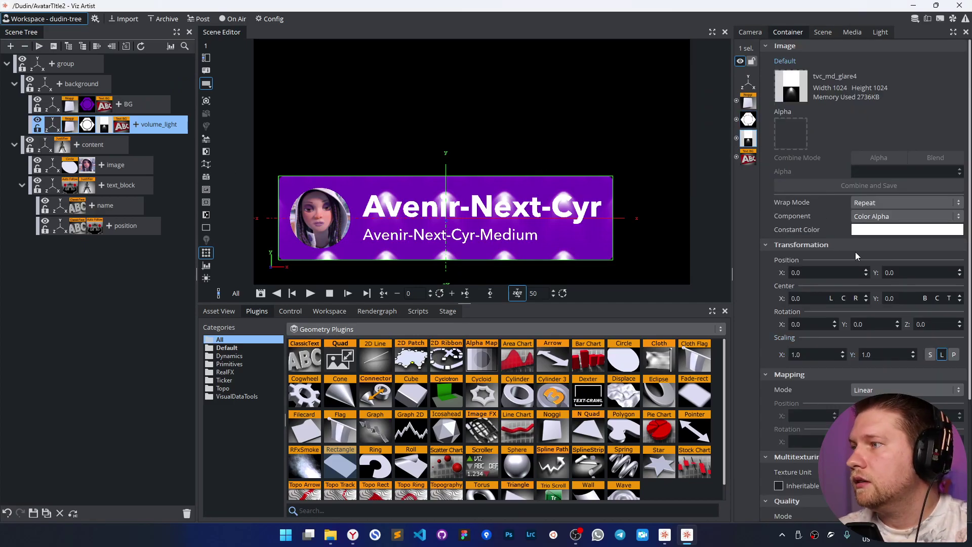
pyautogui.click(879, 388)
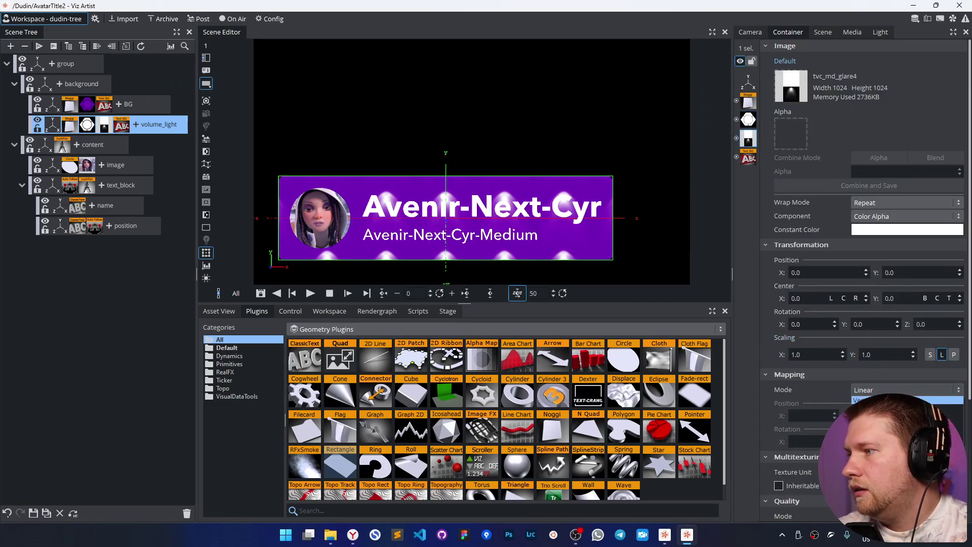
pyautogui.click(838, 259)
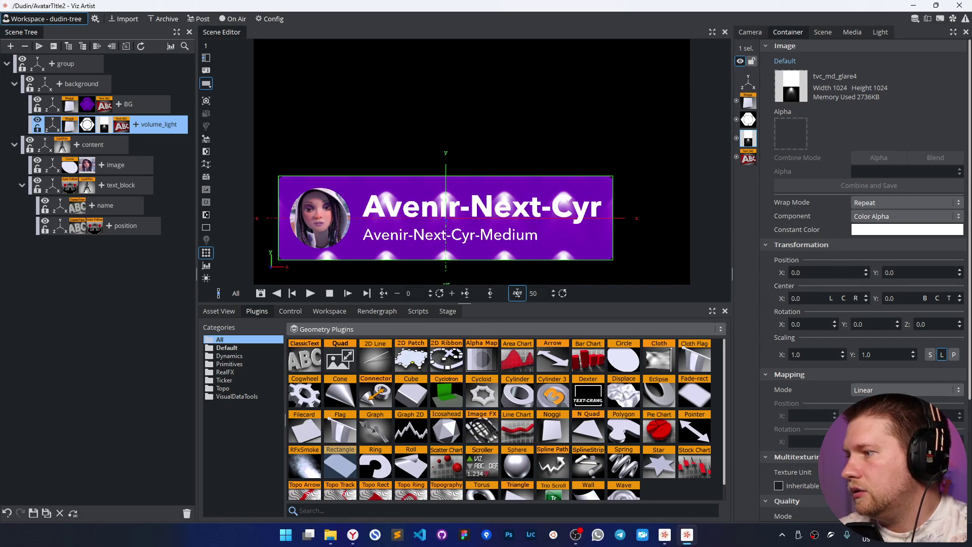
pyautogui.click(910, 198)
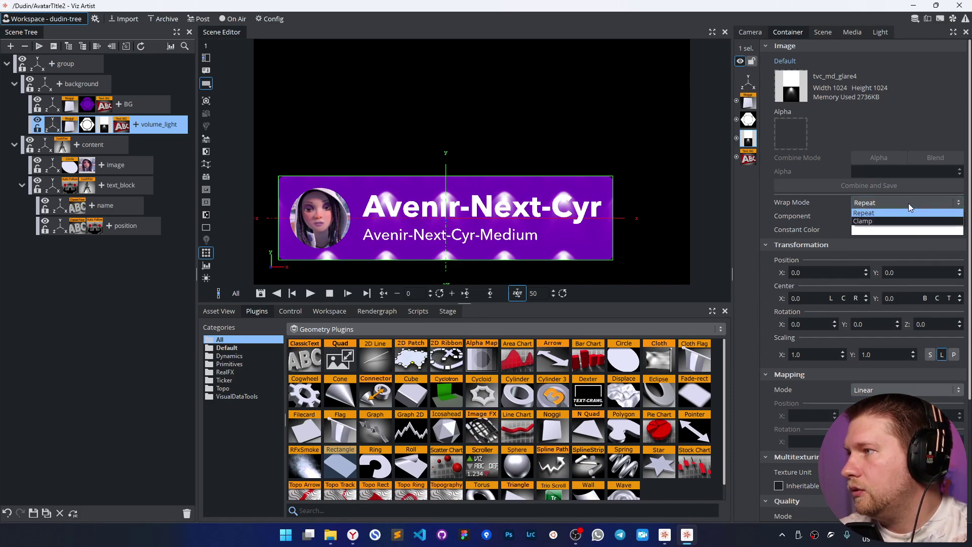
pyautogui.click(907, 220)
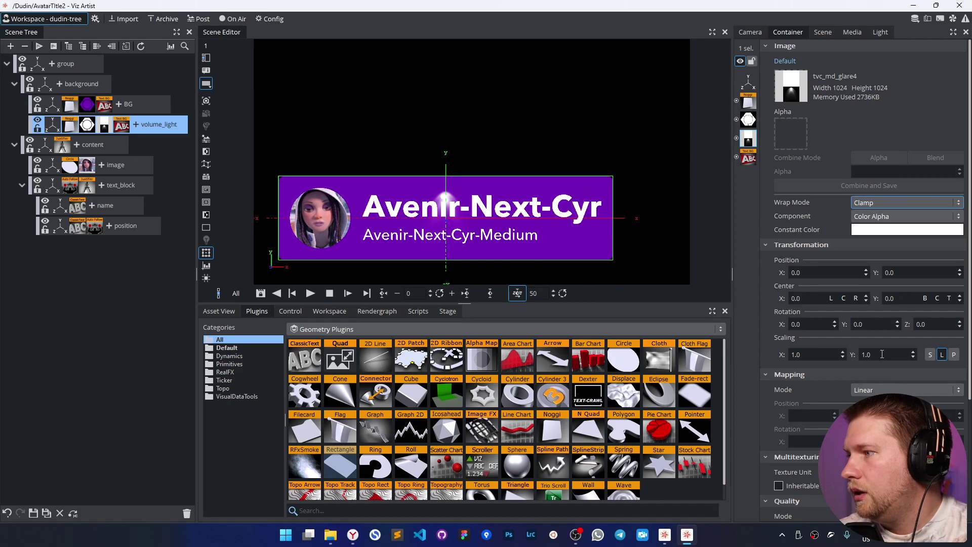
pyautogui.moveTo(913, 355); pyautogui.dragTo(970, 355)
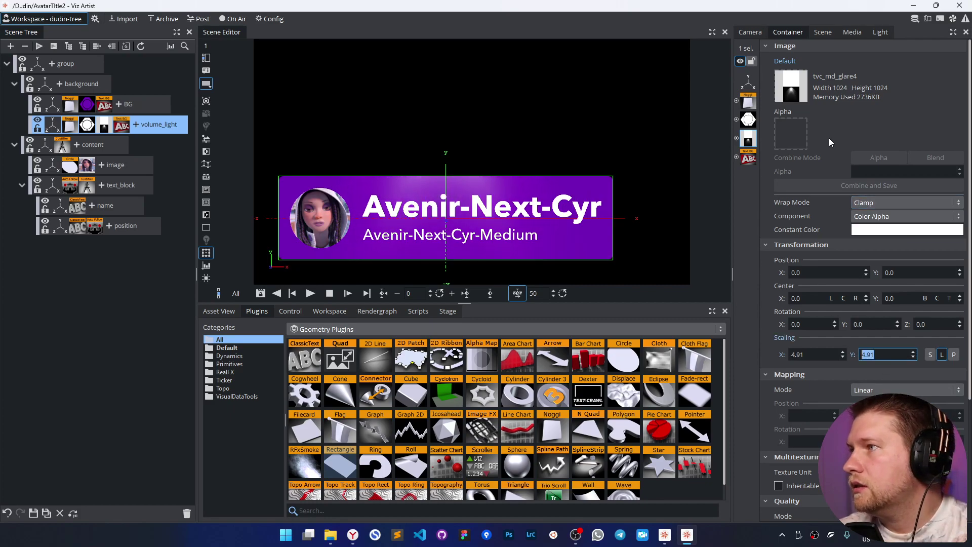
pyautogui.moveTo(940, 324); pyautogui.dragTo(838, 323)
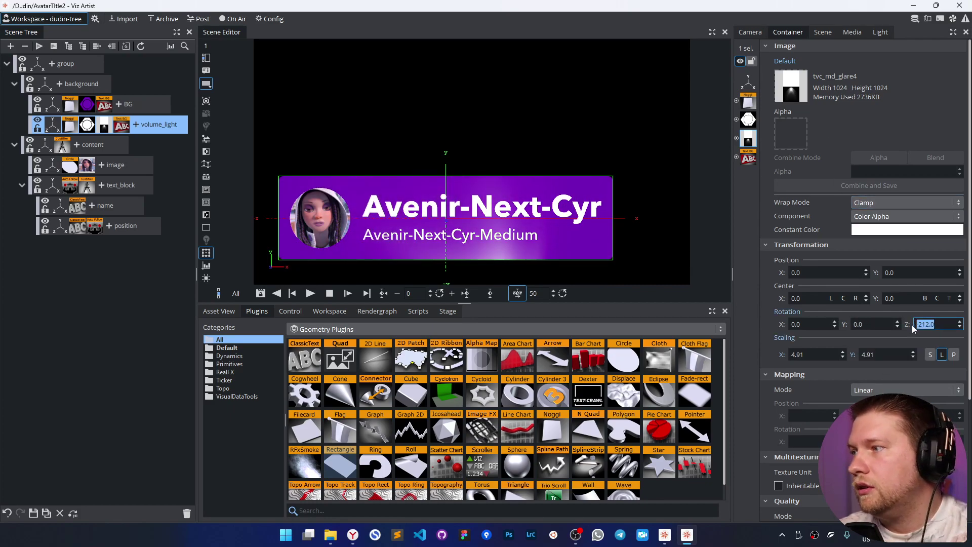
pyautogui.write('180')
pyautogui.press('Return')
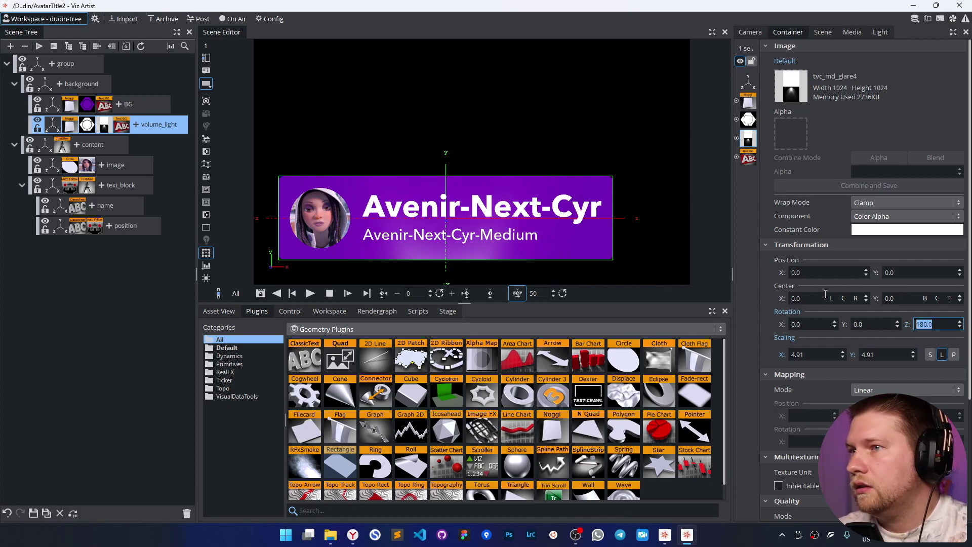
# Step: Move the glare texture to Position Y 1.2 and stretch its X scaling wider
pyautogui.click(747, 80)
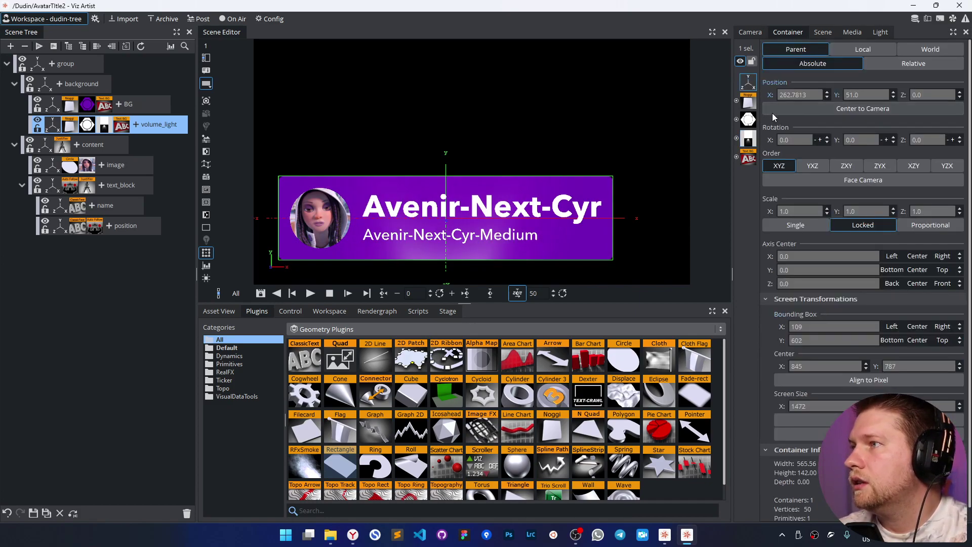
pyautogui.click(748, 138)
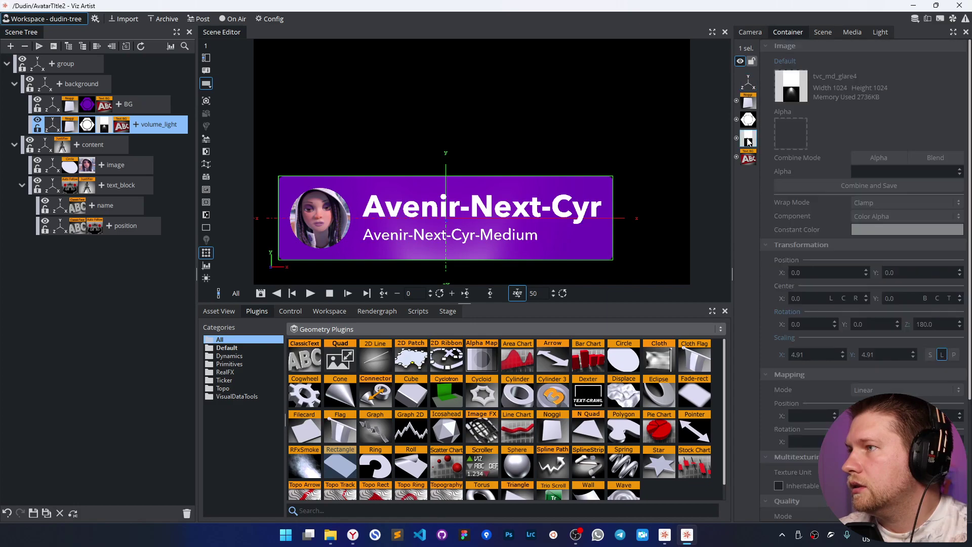
pyautogui.moveTo(916, 273); pyautogui.dragTo(916, 273)
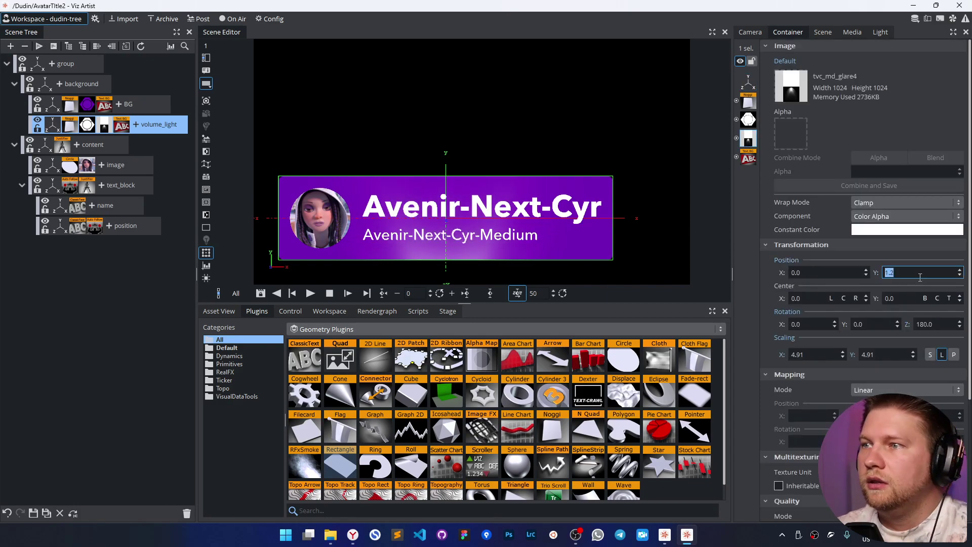
pyautogui.click(930, 355)
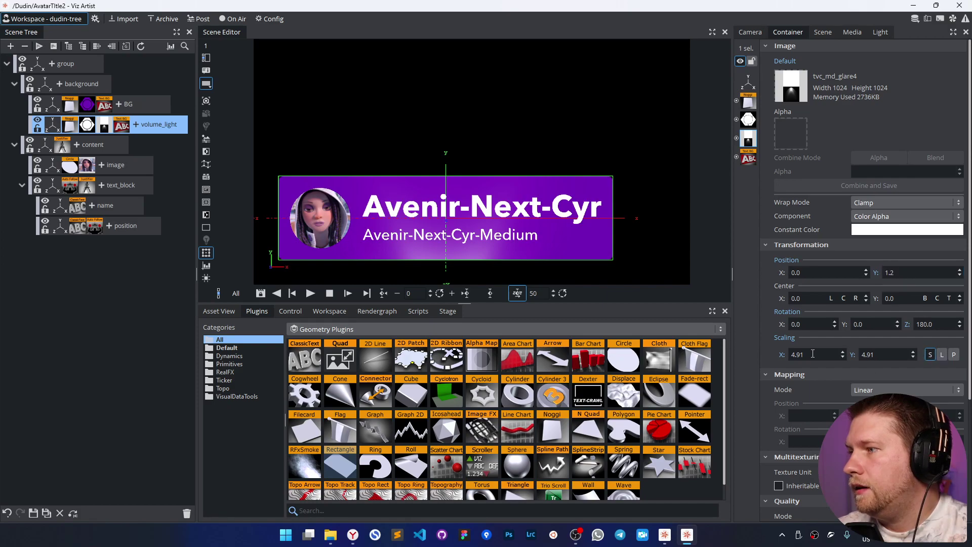
pyautogui.moveTo(842, 355); pyautogui.dragTo(918, 353)
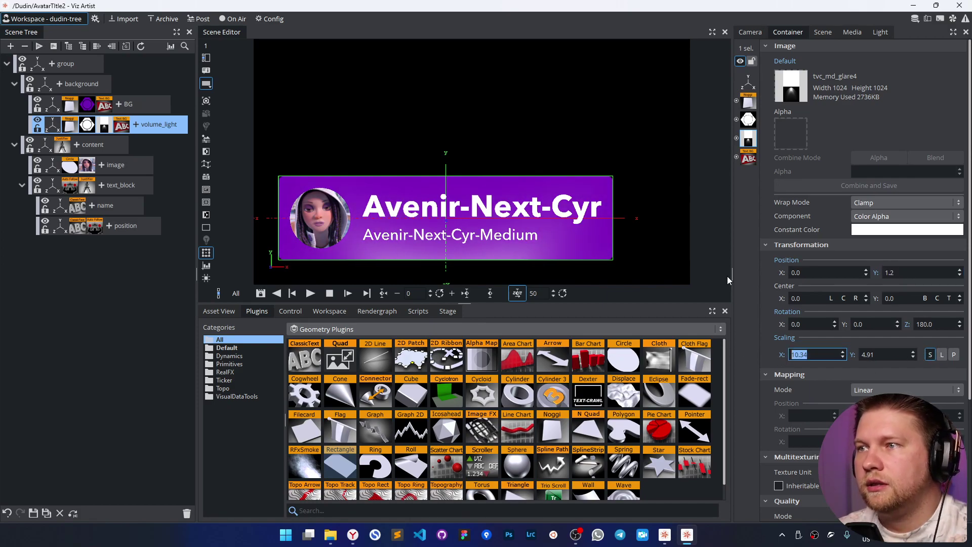
# Step: Set volume_light's Render Mode to Add
pyautogui.click(87, 105)
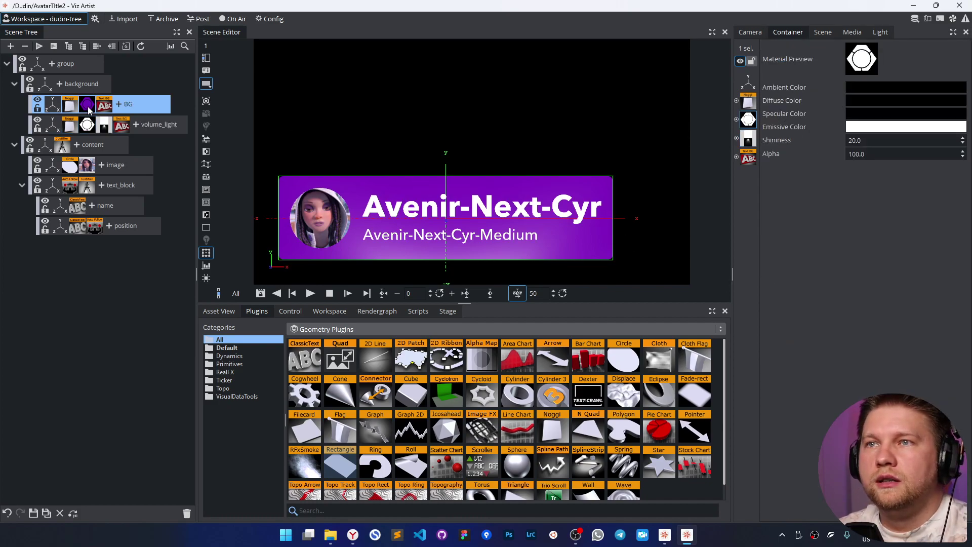
pyautogui.click(136, 125)
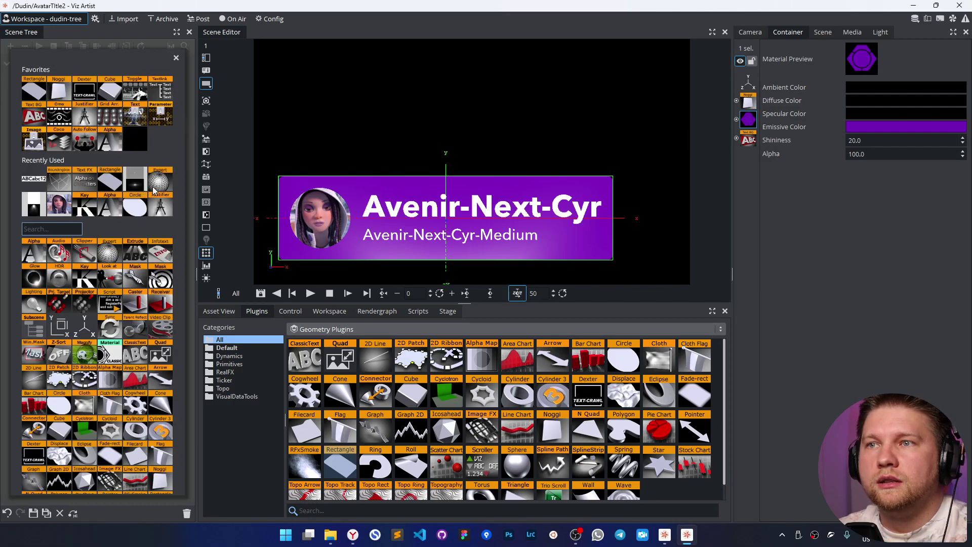
pyautogui.press('Escape')
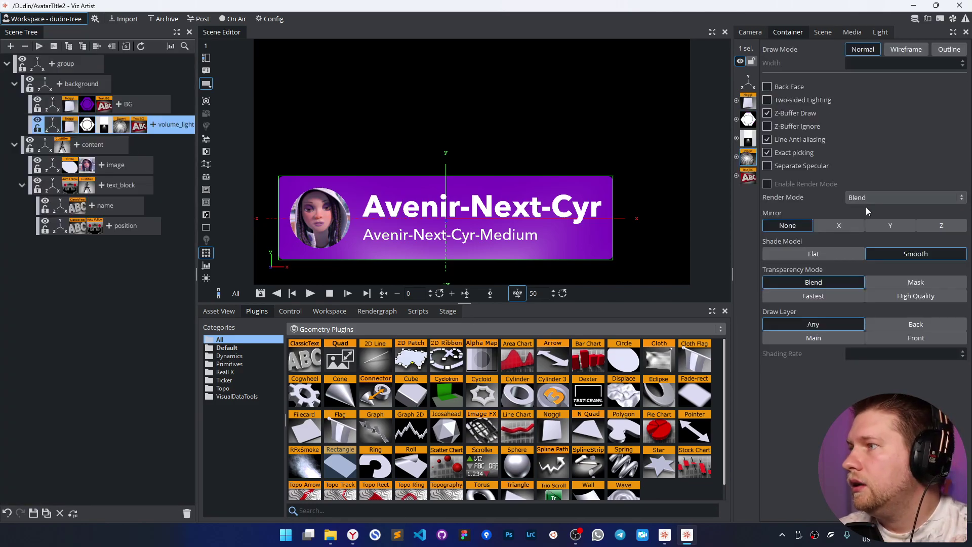
pyautogui.click(874, 198)
pyautogui.click(874, 209)
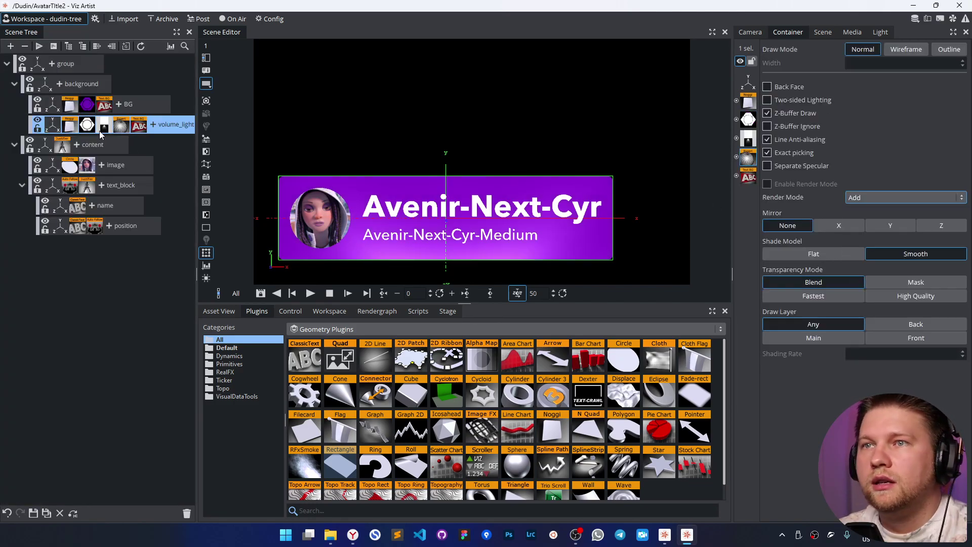
# Step: Darken BG's emissive purple to a Value of 141
pyautogui.click(87, 104)
pyautogui.click(885, 127)
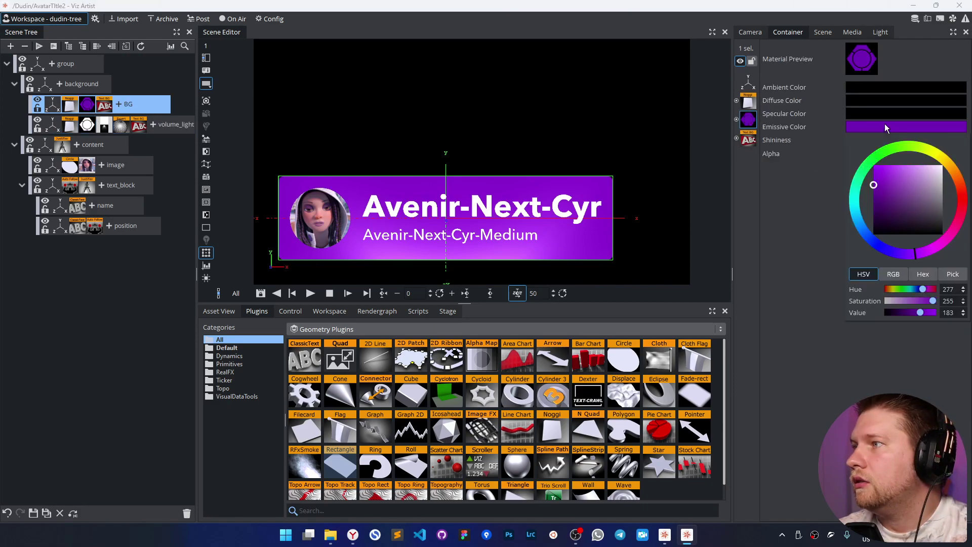
pyautogui.moveTo(877, 188); pyautogui.dragTo(874, 199)
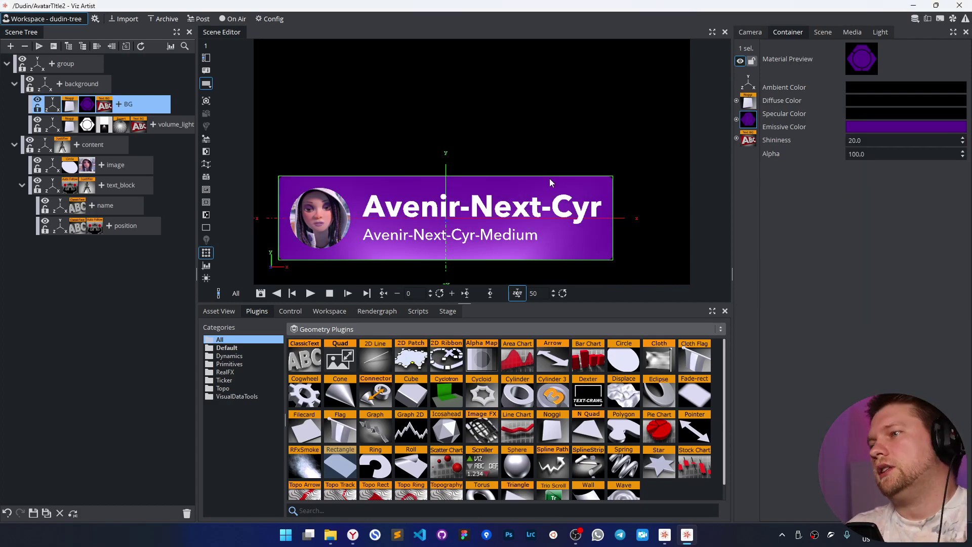
pyautogui.click(563, 150)
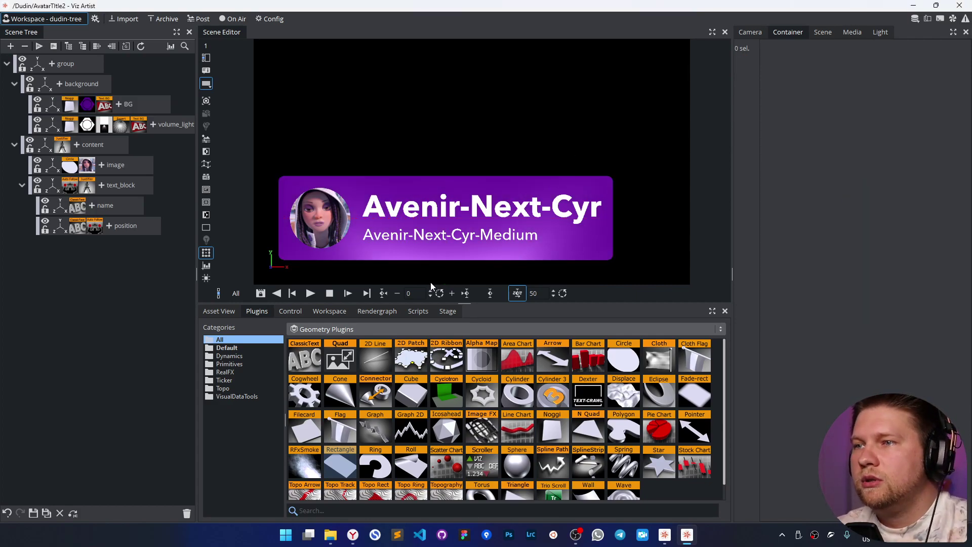
# Step: Toggle the avatar, text block, position and name visibility to test box resizing
pyautogui.click(38, 162)
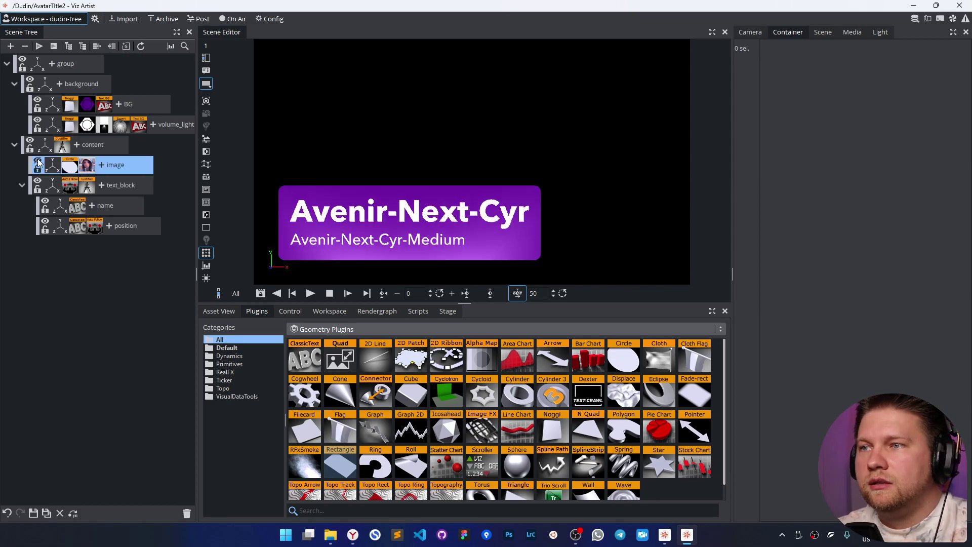
pyautogui.click(38, 162)
pyautogui.click(38, 182)
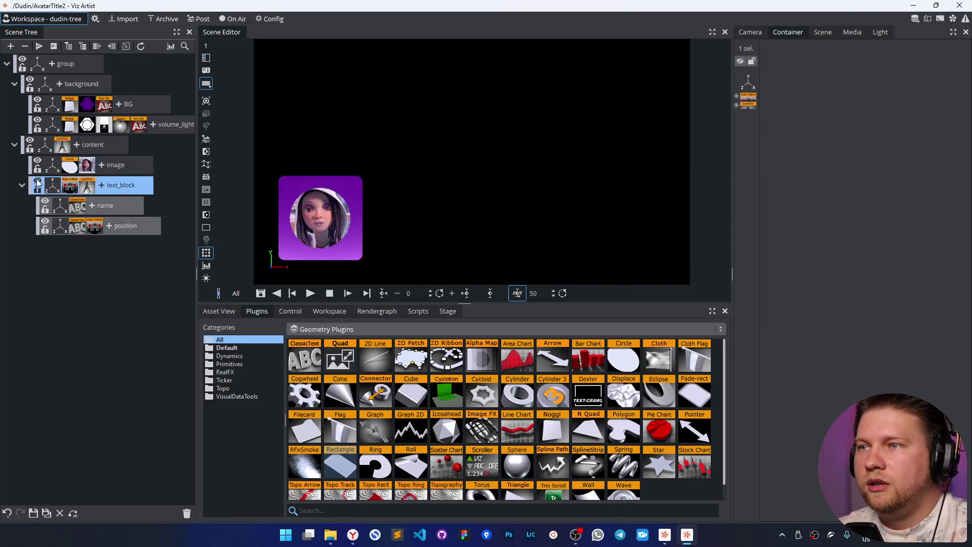
pyautogui.click(38, 182)
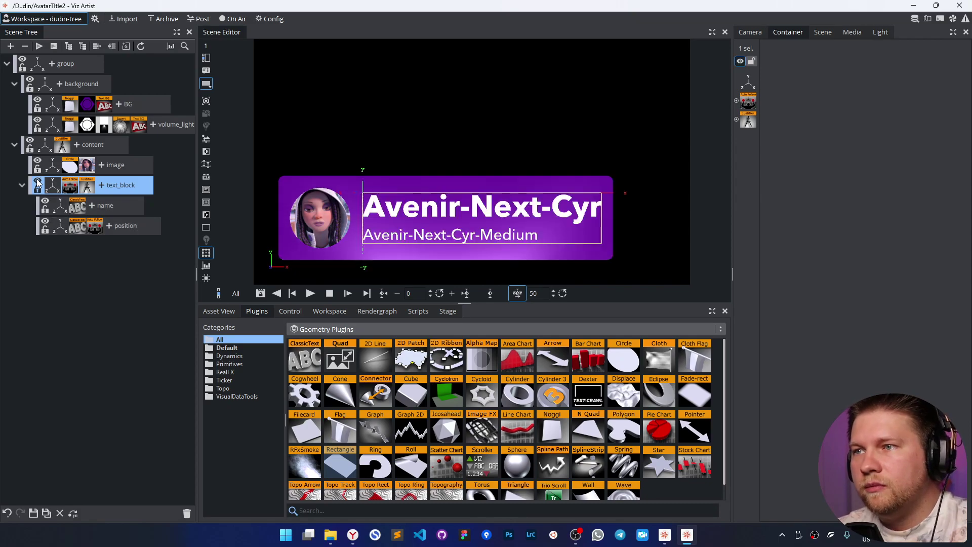
pyautogui.click(45, 223)
pyautogui.click(45, 224)
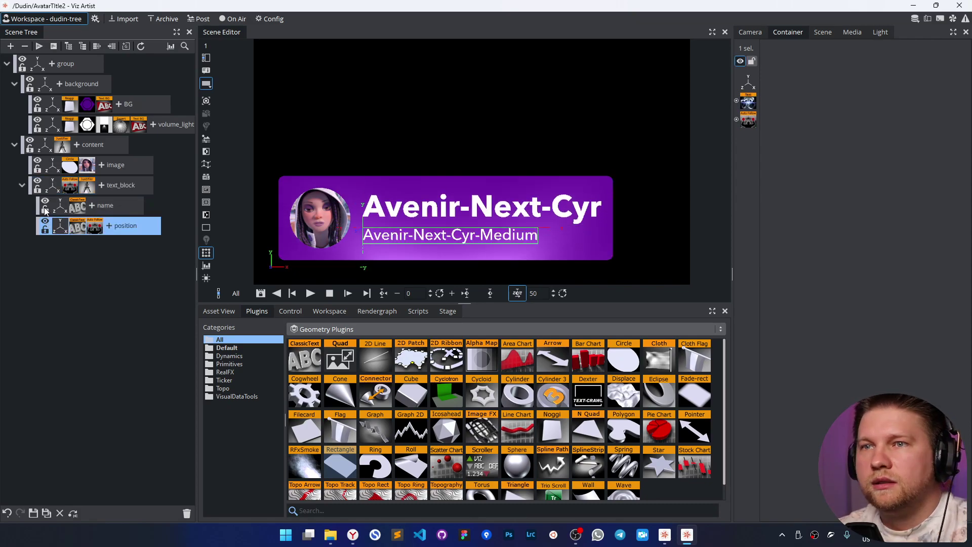
pyautogui.click(45, 203)
pyautogui.click(45, 203)
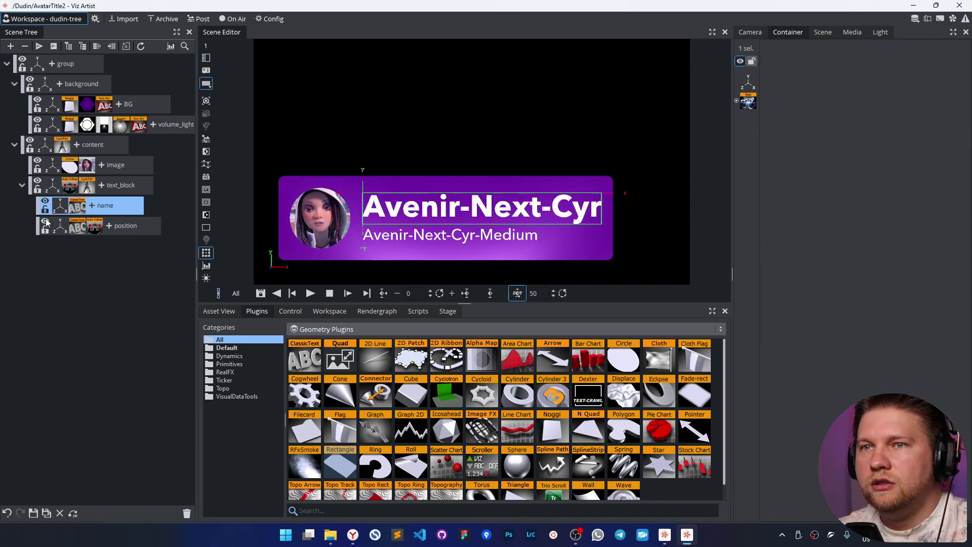
# Step: Add a second subtitle line to the position text by copying and pasting its content
pyautogui.click(76, 225)
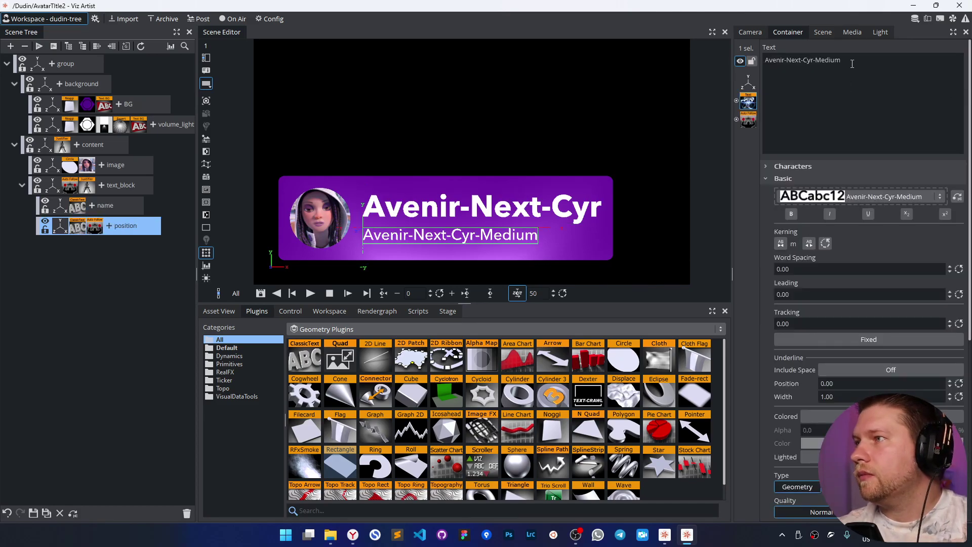
pyautogui.moveTo(852, 62); pyautogui.dragTo(763, 61)
pyautogui.hotkey('alt', 'Tab')
pyautogui.moveTo(865, 61); pyautogui.dragTo(761, 60)
pyautogui.click(560, 22)
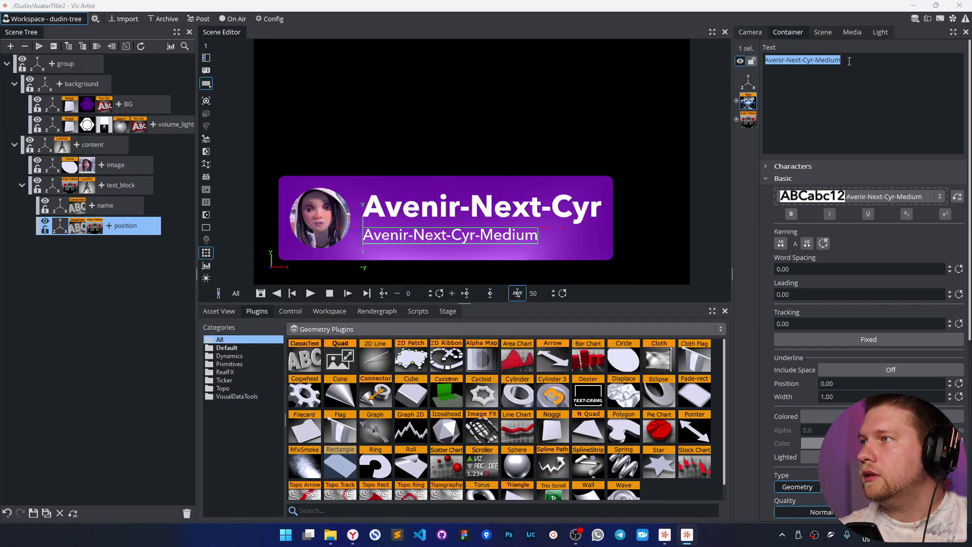
pyautogui.moveTo(849, 60); pyautogui.dragTo(742, 60)
pyautogui.hotkey('ctrl', 'c')
pyautogui.click(870, 65)
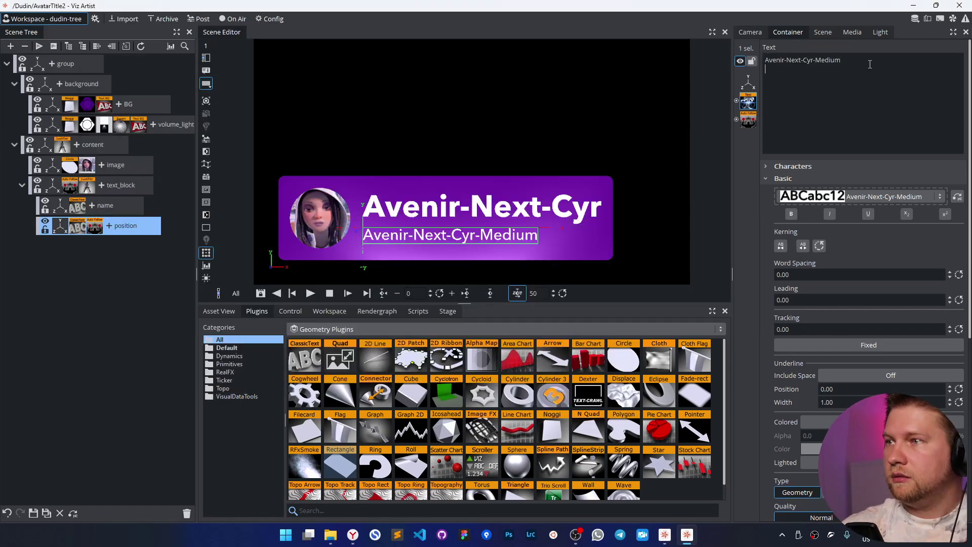
pyautogui.press('Return')
pyautogui.hotkey('ctrl', 'v')
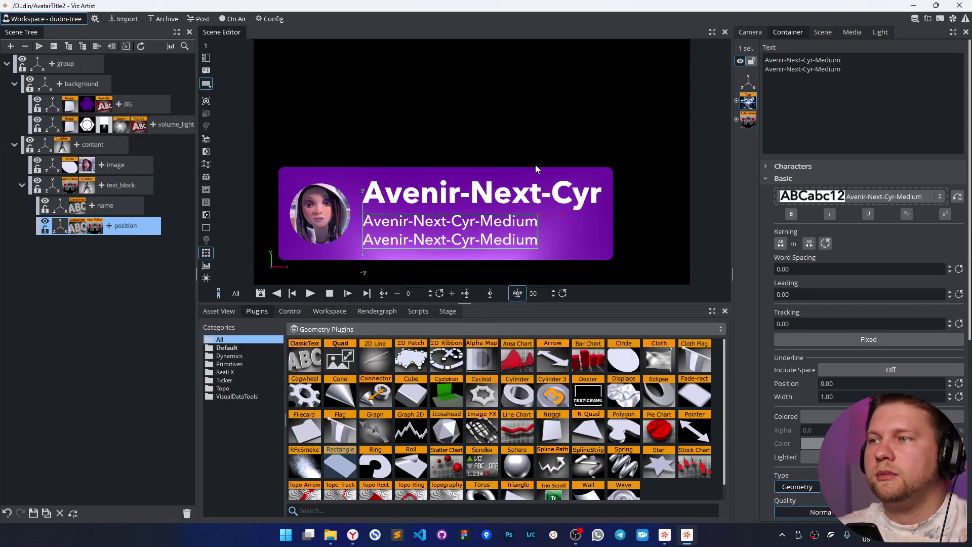
# Step: Tighten the position text's Leading to -5.1
pyautogui.moveTo(828, 290); pyautogui.dragTo(802, 290)
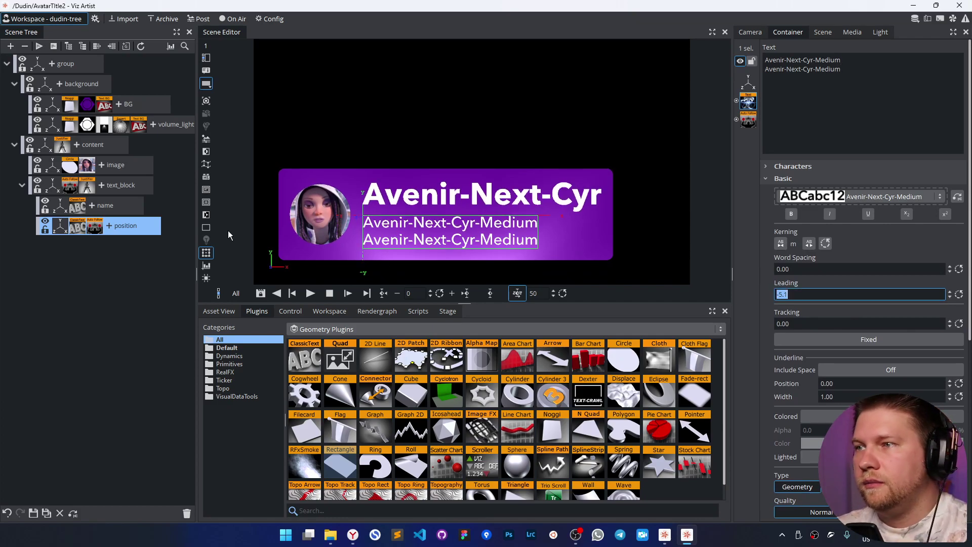
pyautogui.click(45, 205)
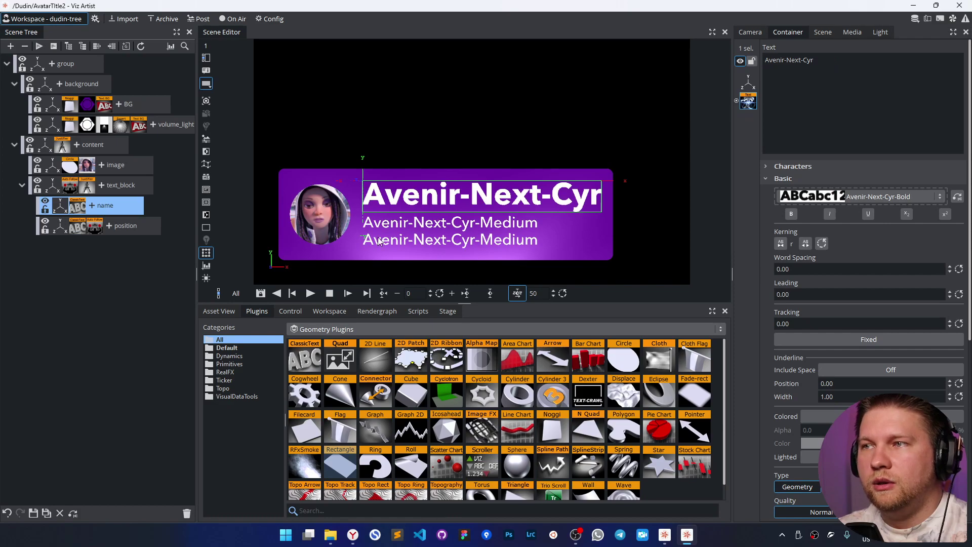
pyautogui.click(373, 133)
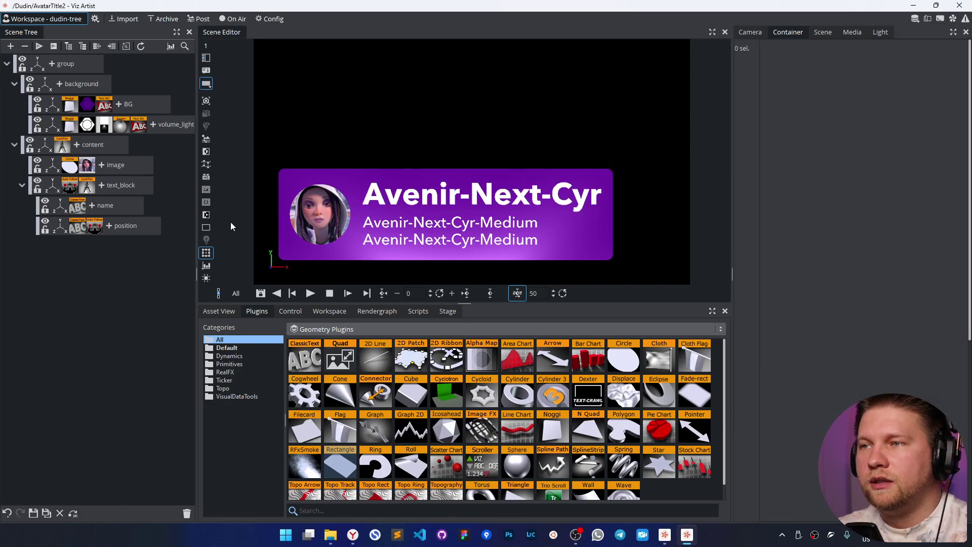
# Step: Save the scene and filter the Asset View to images
pyautogui.click(31, 516)
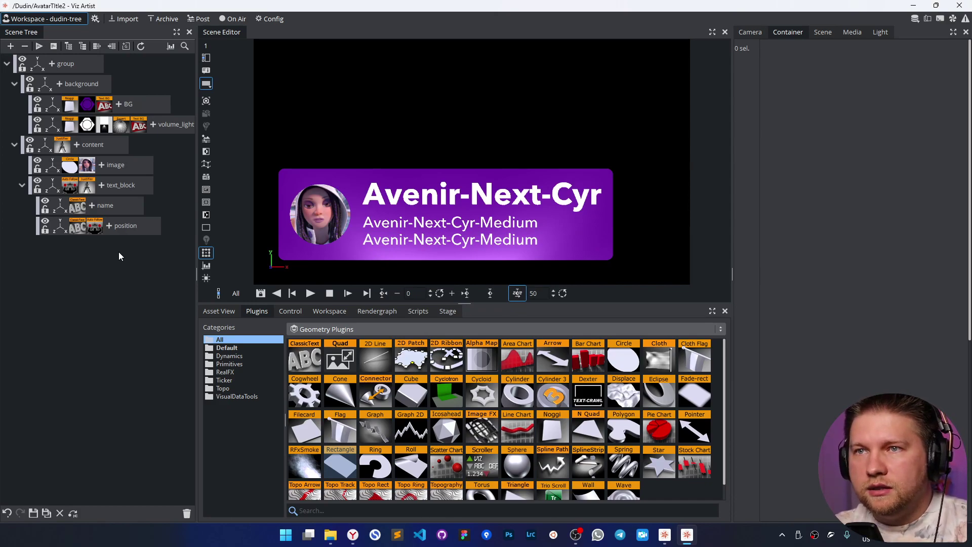
pyautogui.click(218, 311)
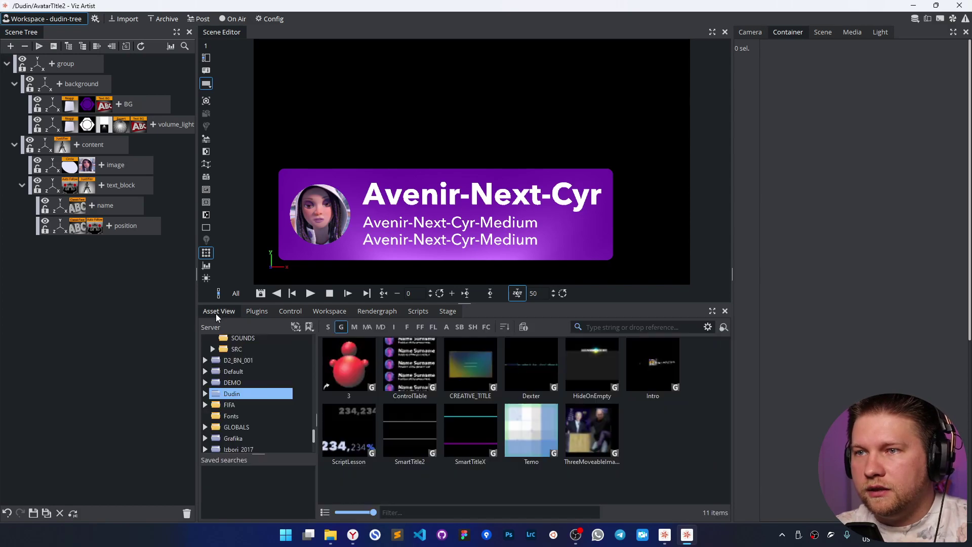
pyautogui.click(396, 327)
pyautogui.moveTo(396, 329)
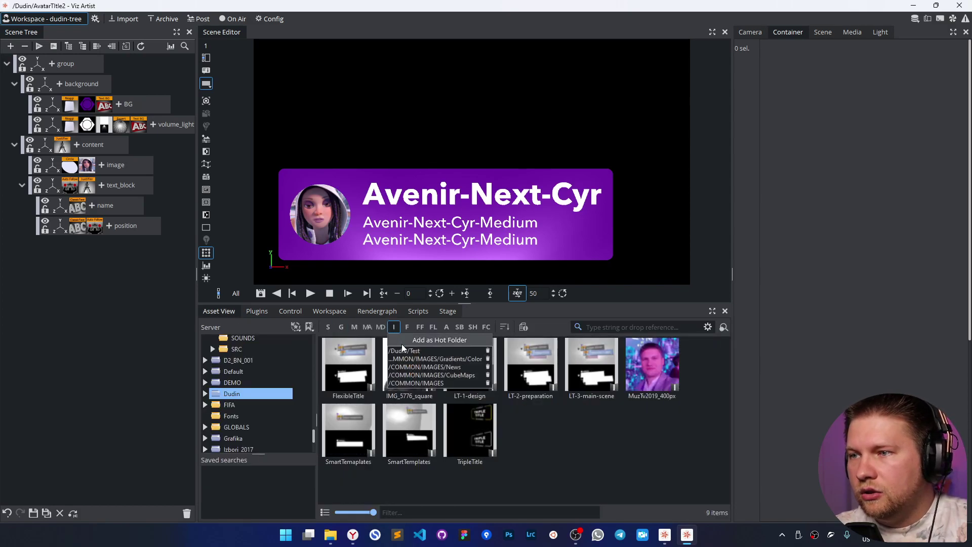
# Step: Drag Flare_(1)_white from the Flares2 folder into the Scene Tree under group
pyautogui.click(405, 367)
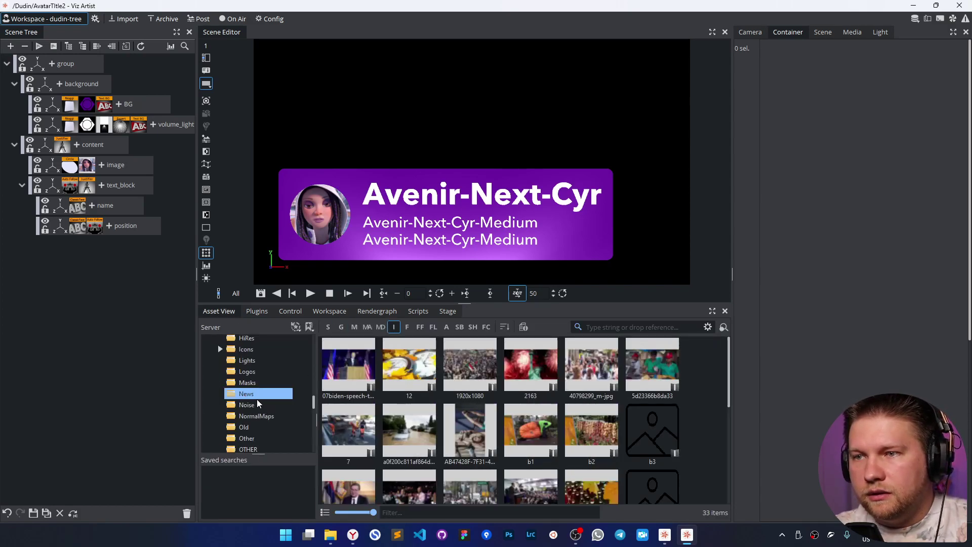
pyautogui.scroll(4, 256, 402)
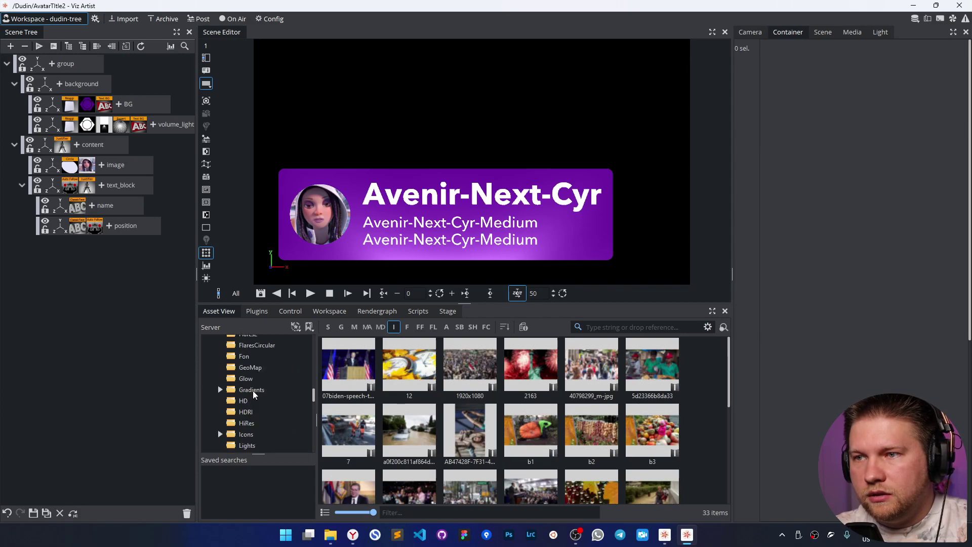
pyautogui.click(255, 357)
pyautogui.click(349, 374)
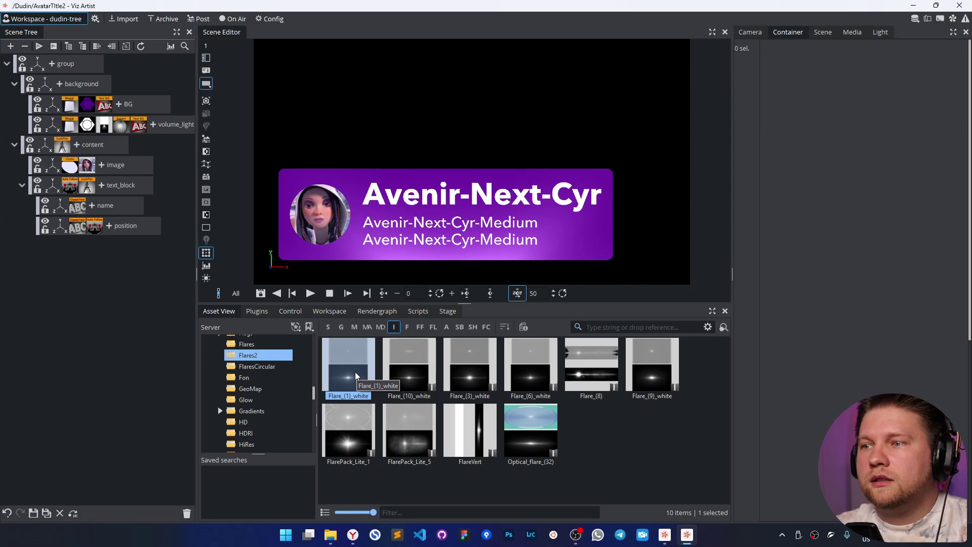
pyautogui.moveTo(356, 376); pyautogui.dragTo(135, 64)
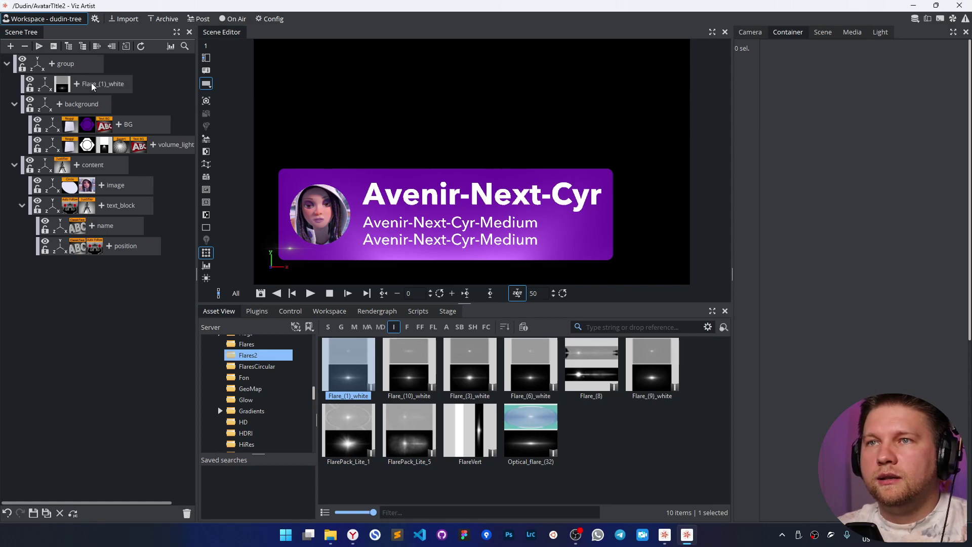
# Step: Nest the flare under background with Position Z 1.0 and scale 4.39
pyautogui.moveTo(94, 86); pyautogui.dragTo(137, 105)
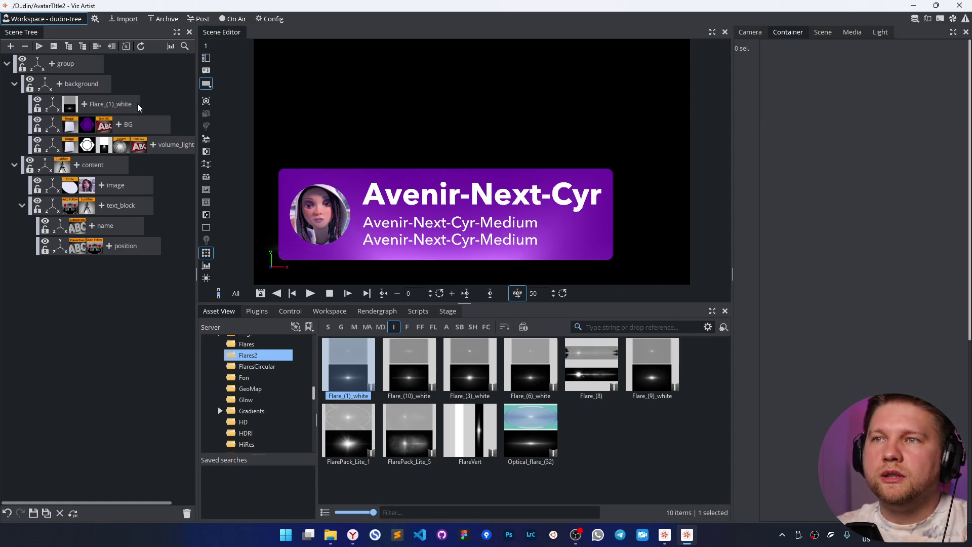
pyautogui.click(109, 107)
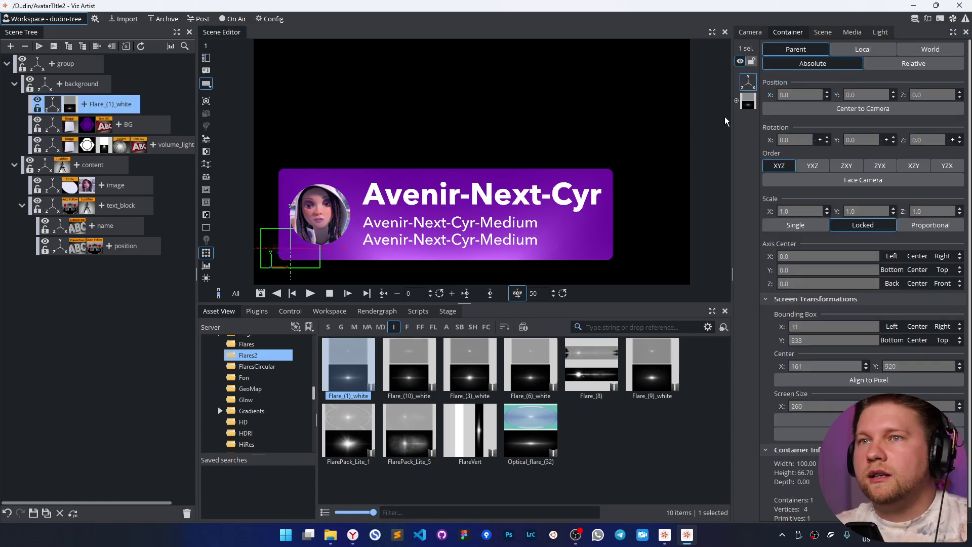
pyautogui.click(930, 96)
pyautogui.write('1')
pyautogui.press('Return')
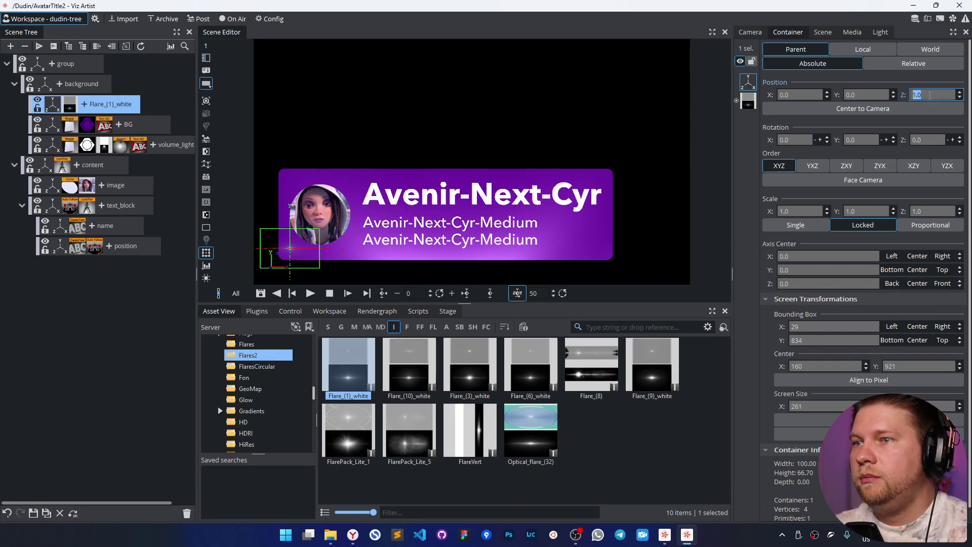
pyautogui.moveTo(857, 210); pyautogui.dragTo(890, 211)
# Step: Copy volume_light's Expert plugin onto the flare and place it at X 23, Y 134
pyautogui.keyDown('ctrl'); pyautogui.moveTo(119, 147); pyautogui.dragTo(125, 107); pyautogui.keyUp('ctrl')
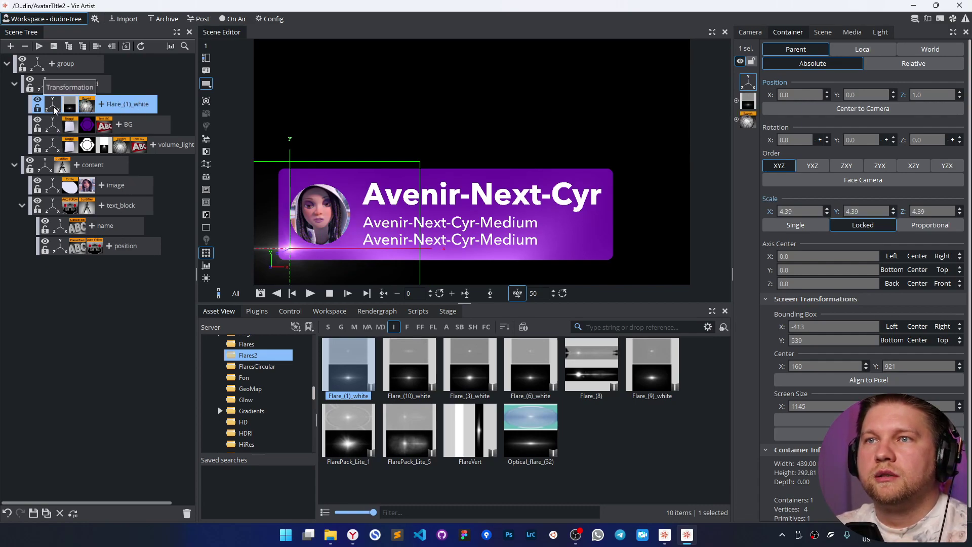
pyautogui.moveTo(864, 94); pyautogui.dragTo(932, 94)
pyautogui.moveTo(805, 95); pyautogui.dragTo(971, 94)
pyautogui.moveTo(883, 95); pyautogui.dragTo(838, 95)
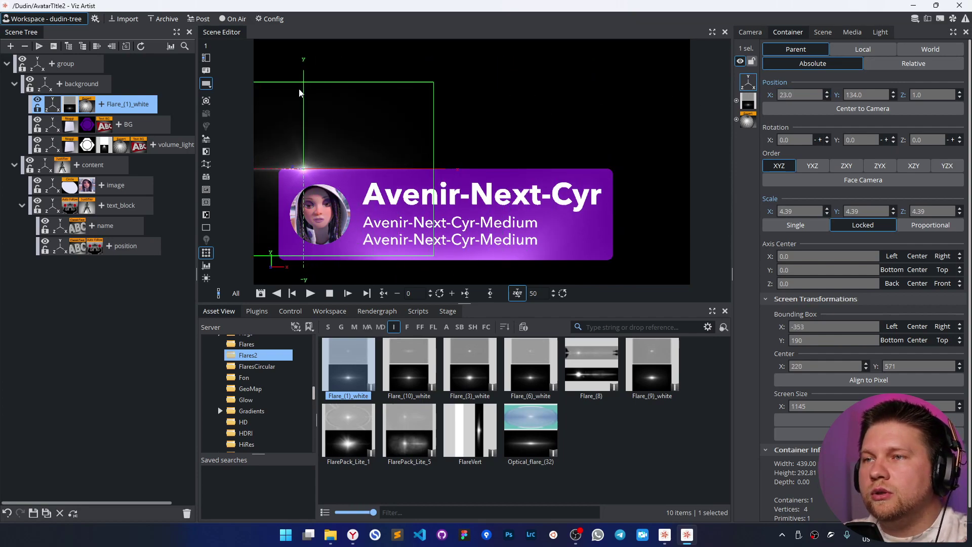
pyautogui.click(52, 107)
pyautogui.click(102, 105)
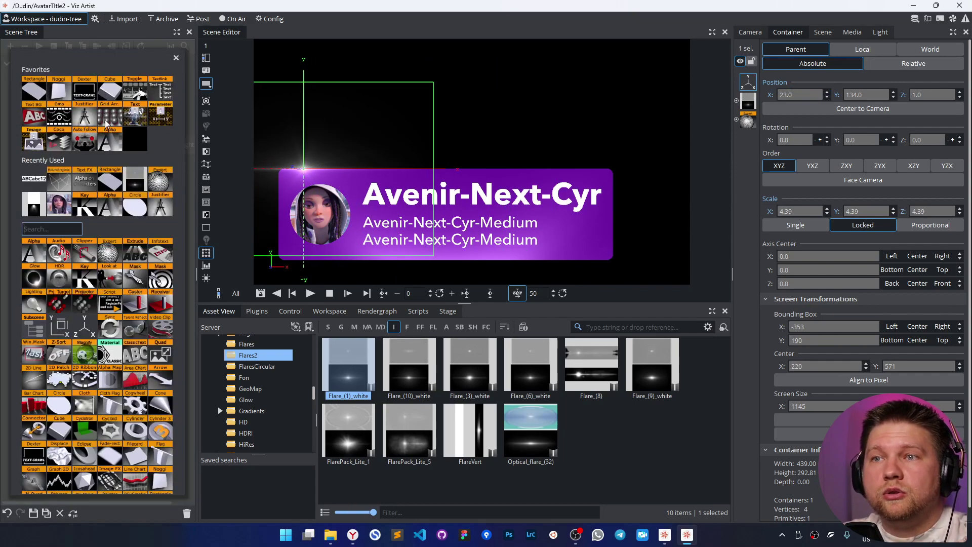
# Step: Add an Autofollow plugin to Flare_(1)_white and set it to follow the BG container
pyautogui.click(84, 144)
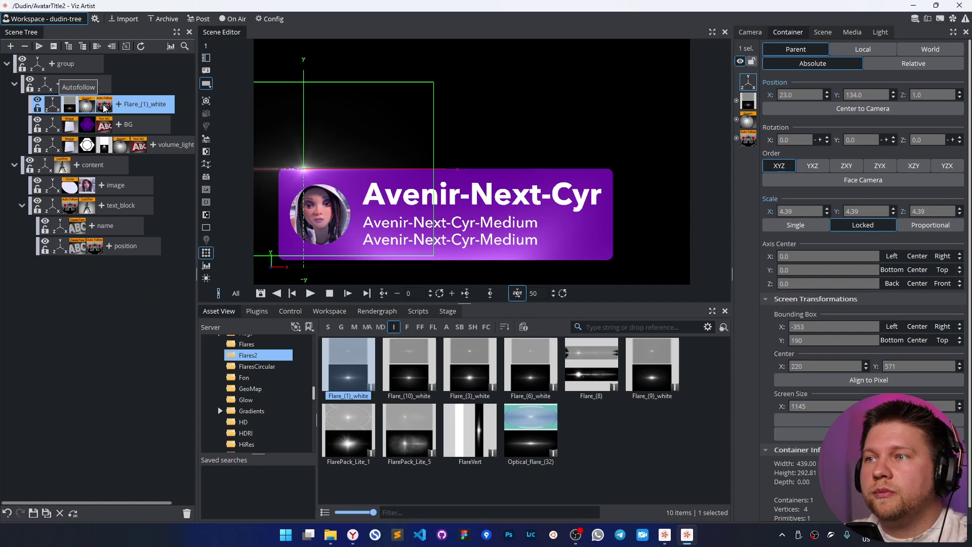
pyautogui.click(104, 105)
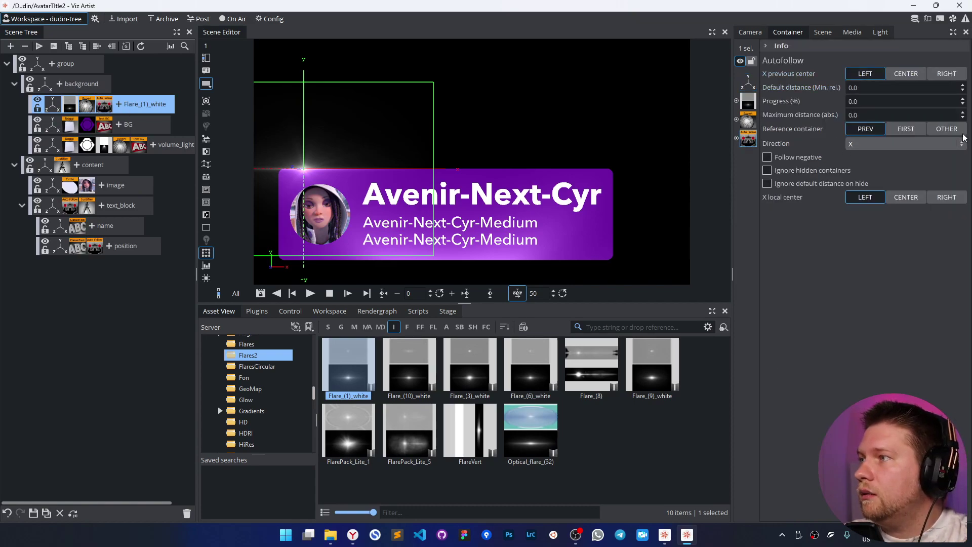
pyautogui.click(947, 129)
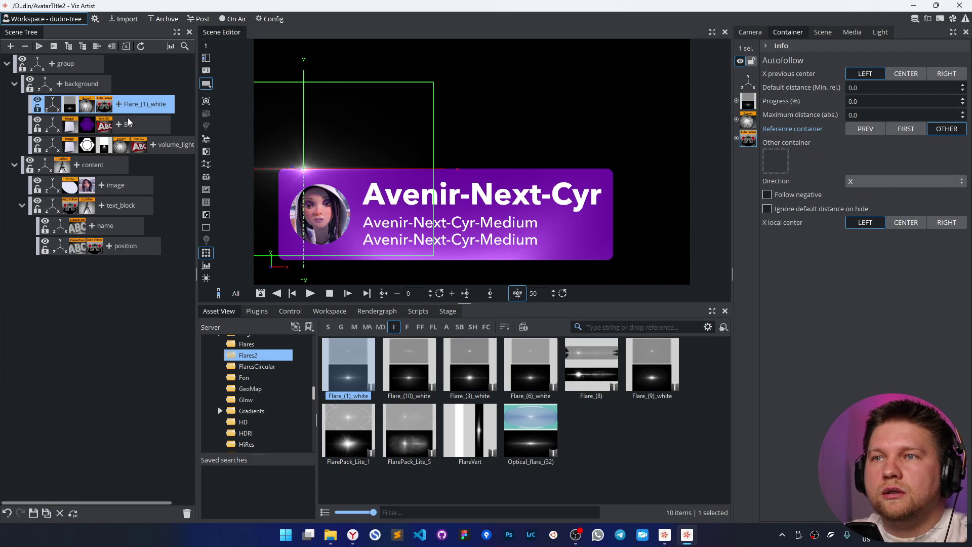
pyautogui.moveTo(144, 128); pyautogui.dragTo(779, 165)
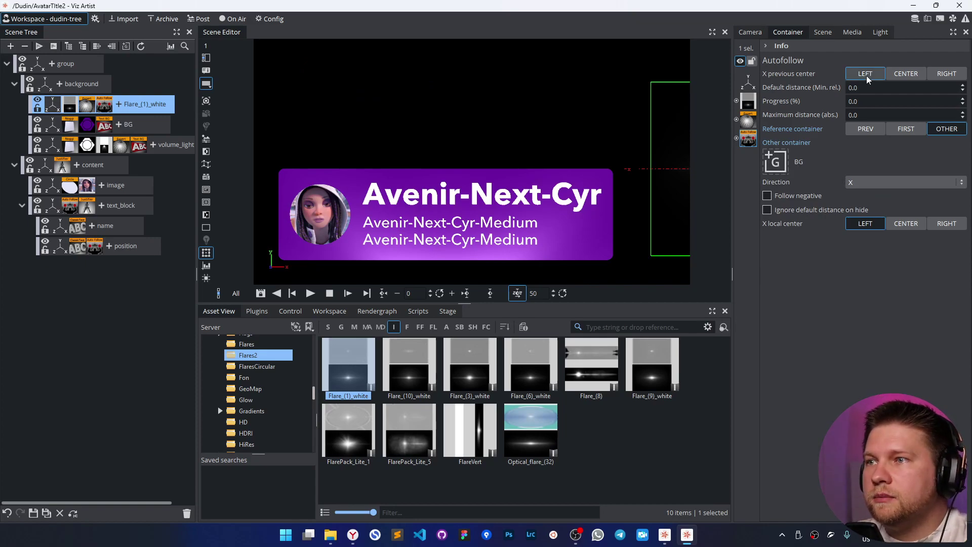
# Step: Set the flare's X previous center to Center, test local center options, leaving it at Left
pyautogui.click(151, 126)
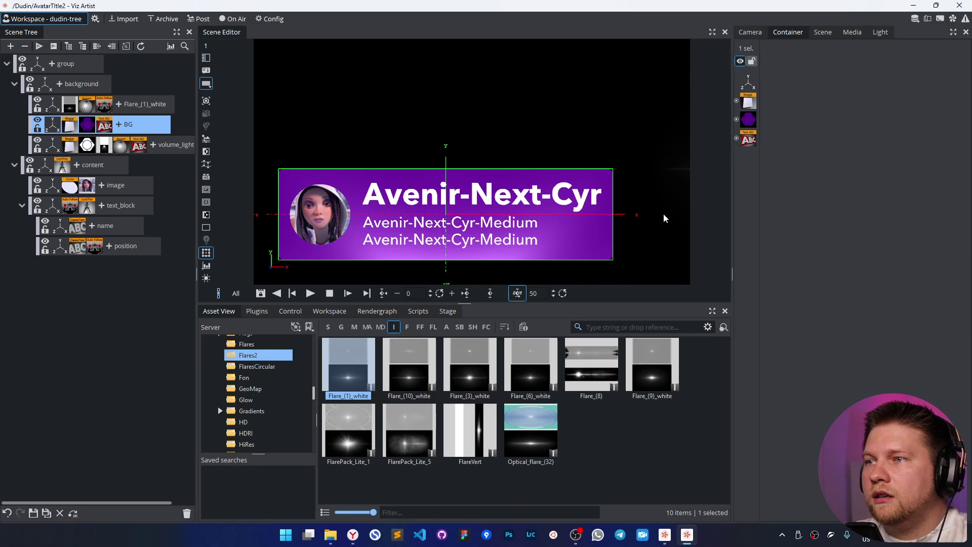
pyautogui.click(104, 108)
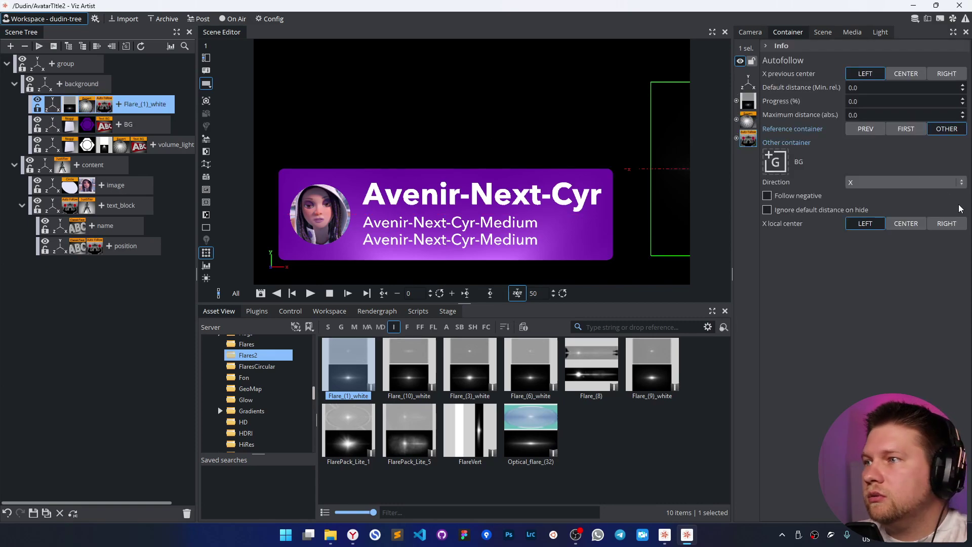
pyautogui.click(906, 74)
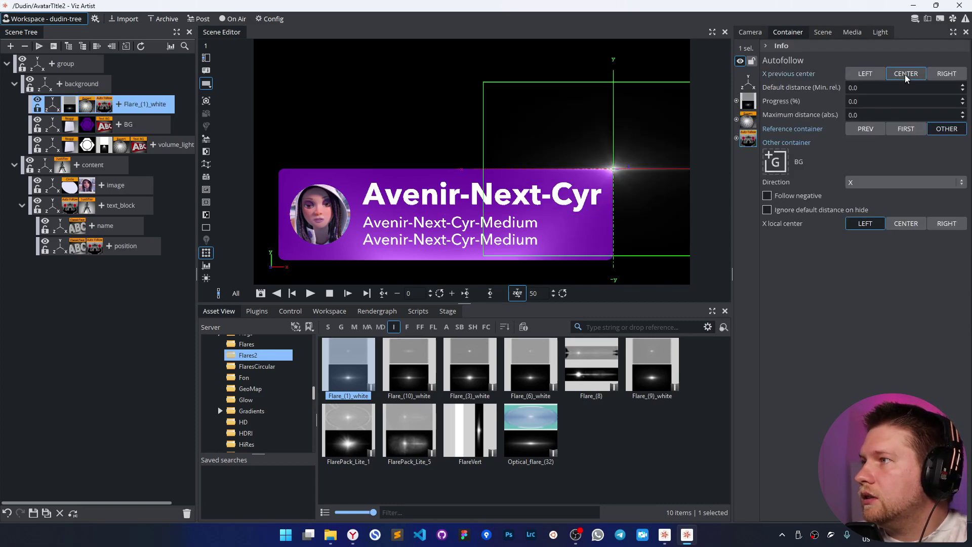
pyautogui.click(905, 224)
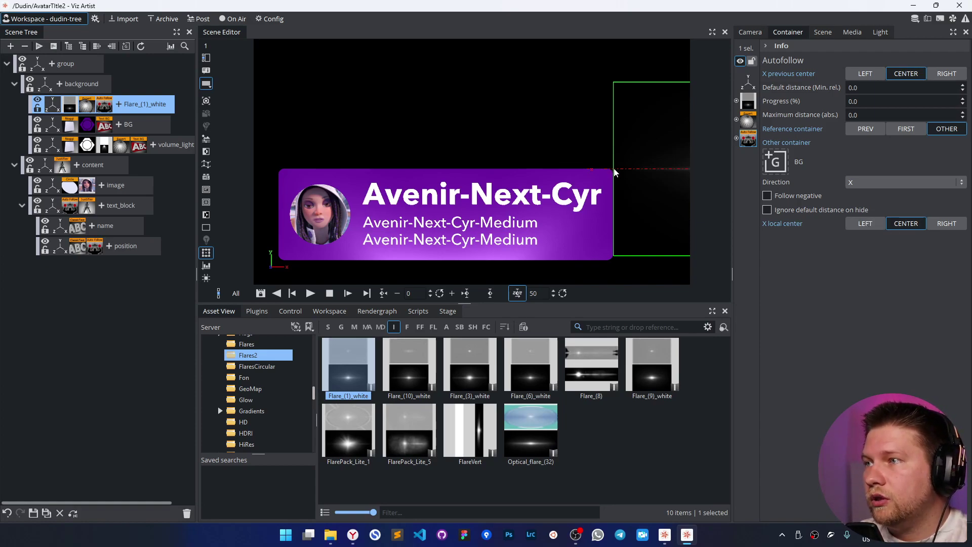
pyautogui.click(870, 228)
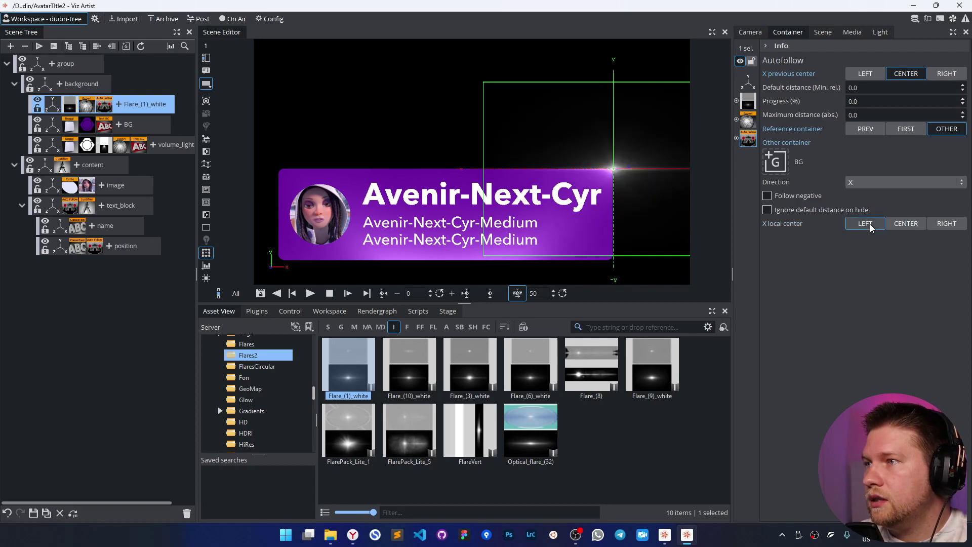
pyautogui.click(905, 224)
pyautogui.click(875, 226)
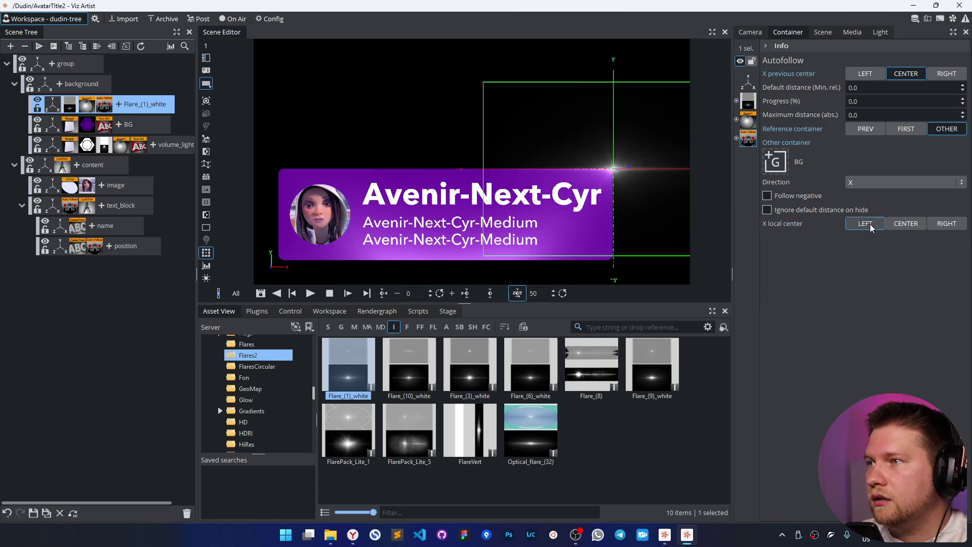
pyautogui.click(897, 225)
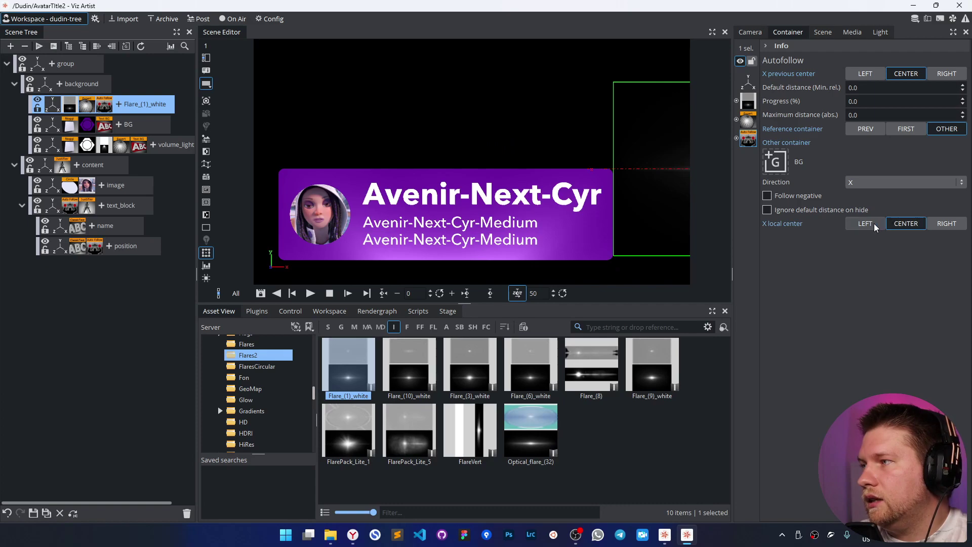
pyautogui.click(874, 225)
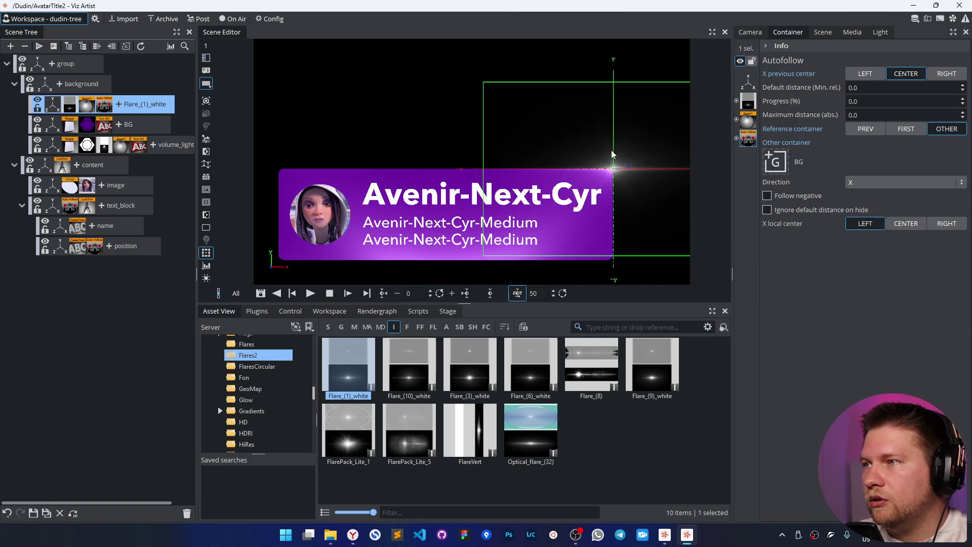
pyautogui.click(45, 222)
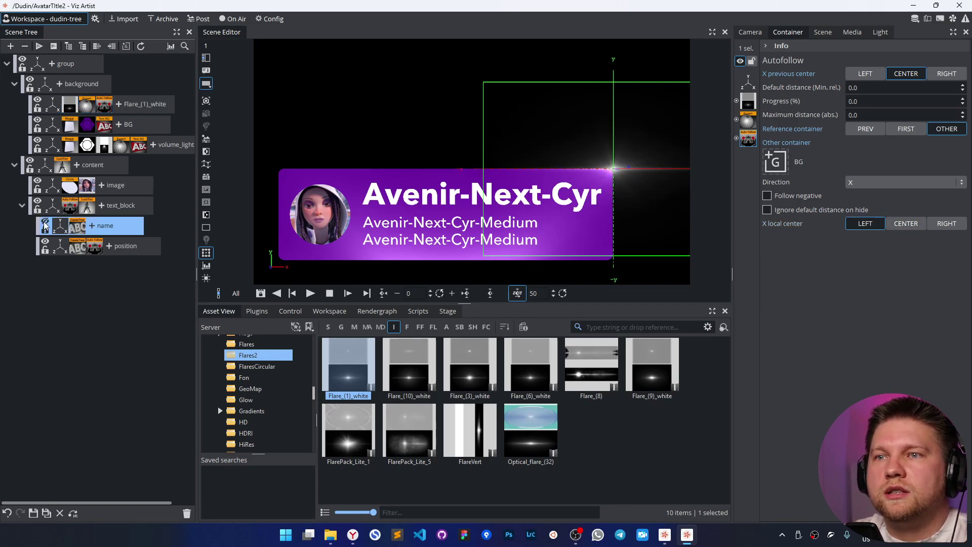
pyautogui.click(37, 186)
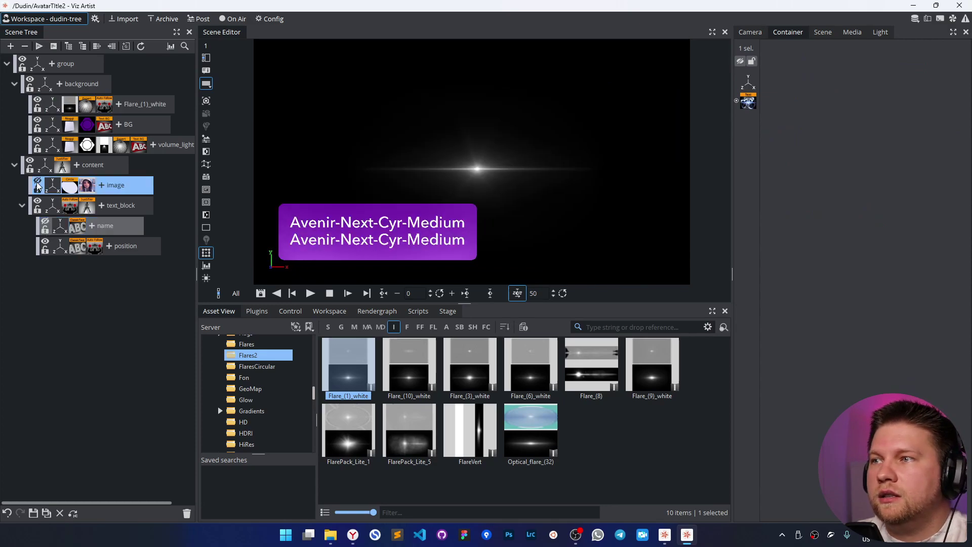
pyautogui.click(38, 182)
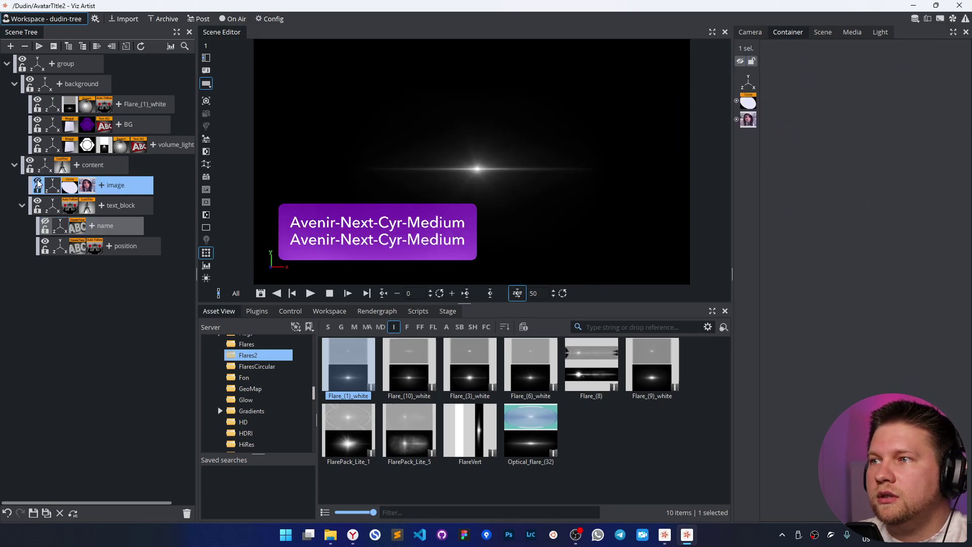
pyautogui.click(38, 182)
pyautogui.click(44, 221)
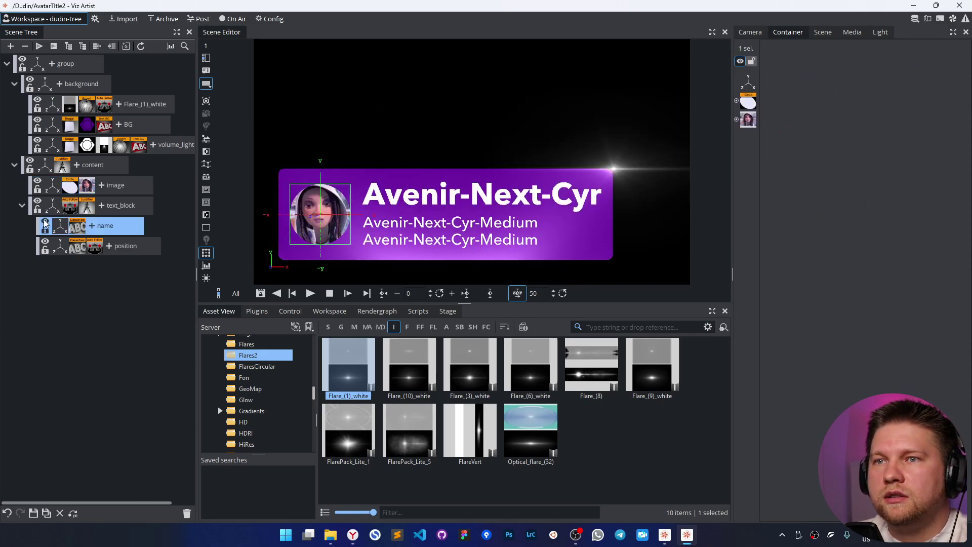
pyautogui.click(45, 242)
pyautogui.click(45, 242)
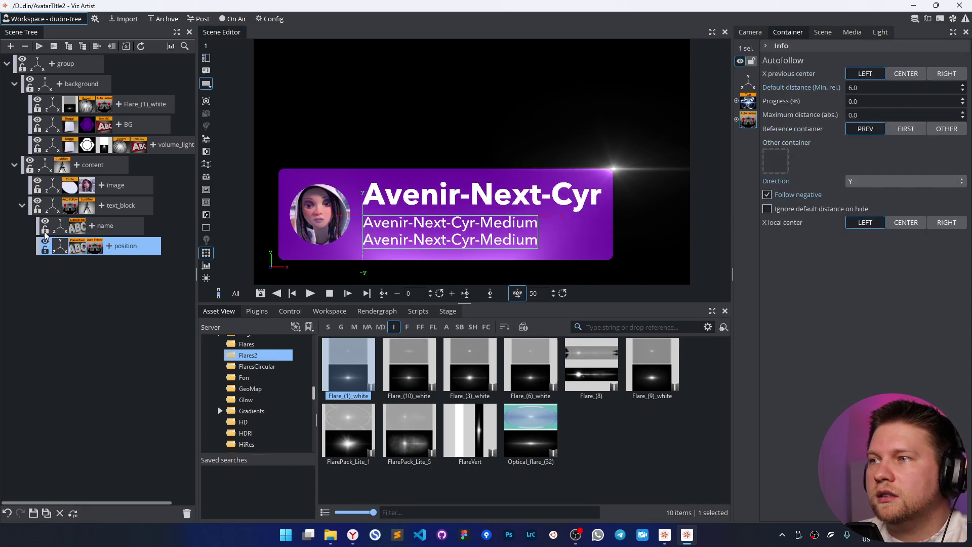
pyautogui.click(38, 183)
pyautogui.click(37, 183)
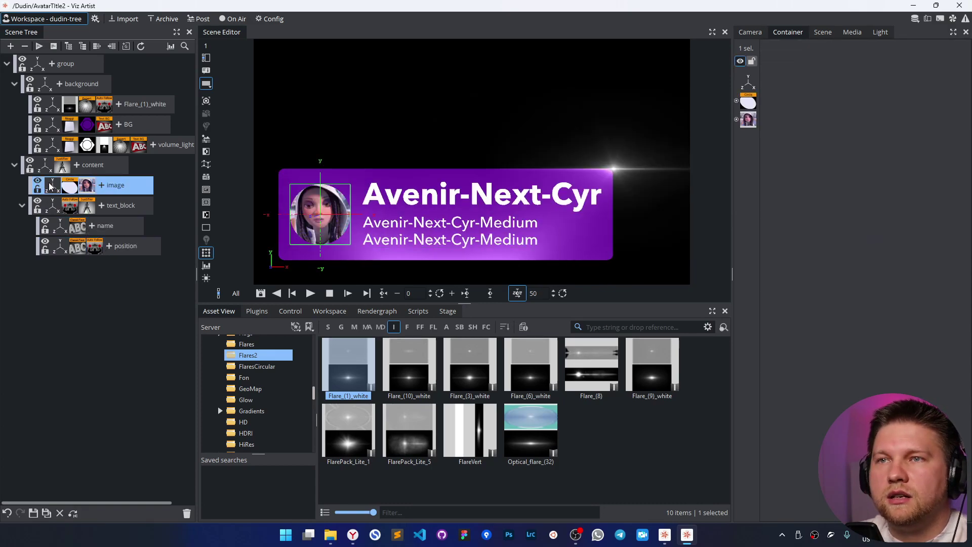
pyautogui.click(104, 105)
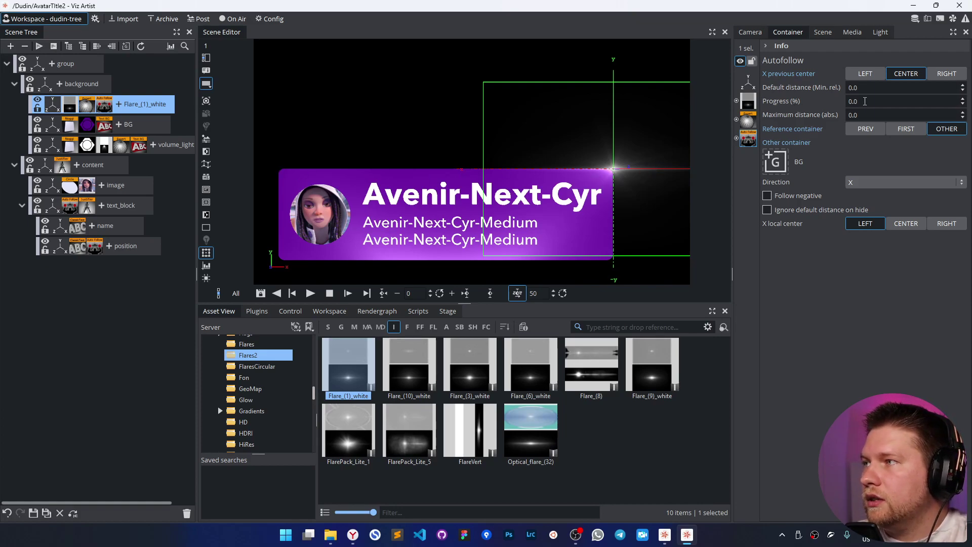
# Step: Scrub the flare's Autofollow Progress to preview its travel, then set it to 0
pyautogui.moveTo(868, 102); pyautogui.dragTo(912, 105)
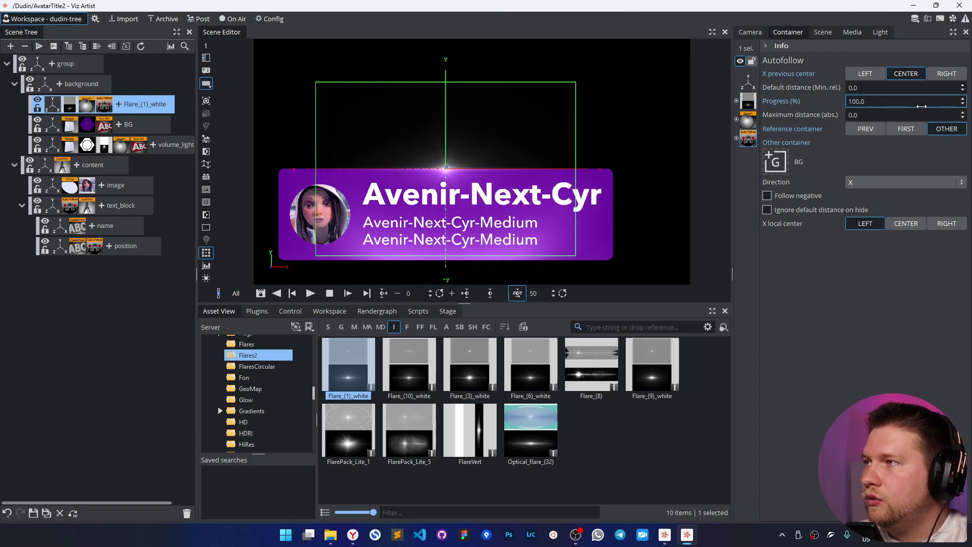
pyautogui.click(926, 104)
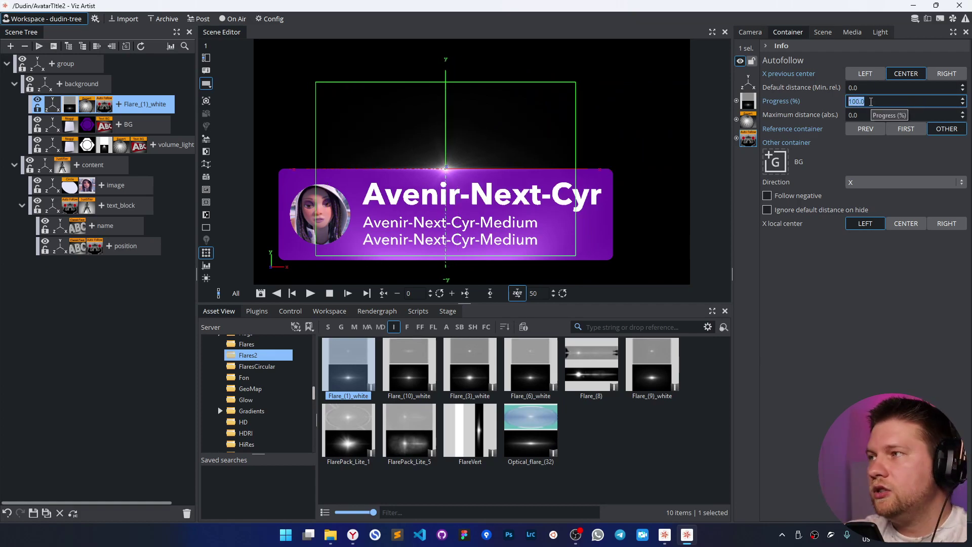
pyautogui.write('0')
pyautogui.press('Return')
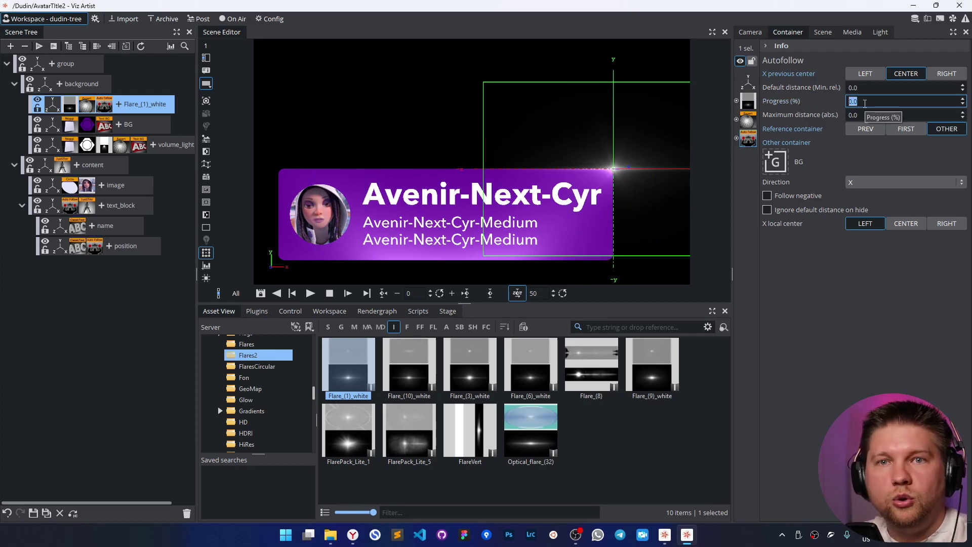
# Step: Bring the flare's progress back to 100 and select BG to show its Noggi geometry
pyautogui.moveTo(879, 104); pyautogui.dragTo(933, 101)
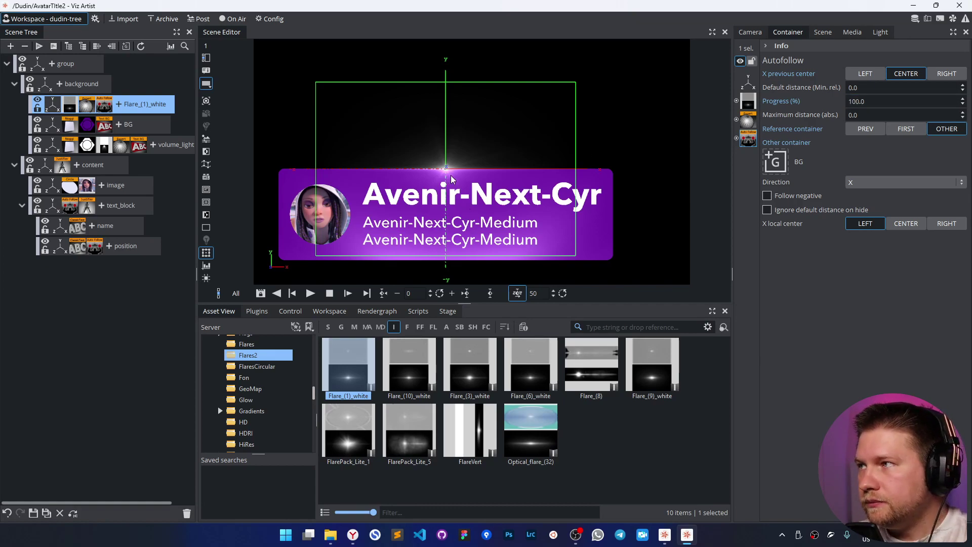
pyautogui.click(878, 103)
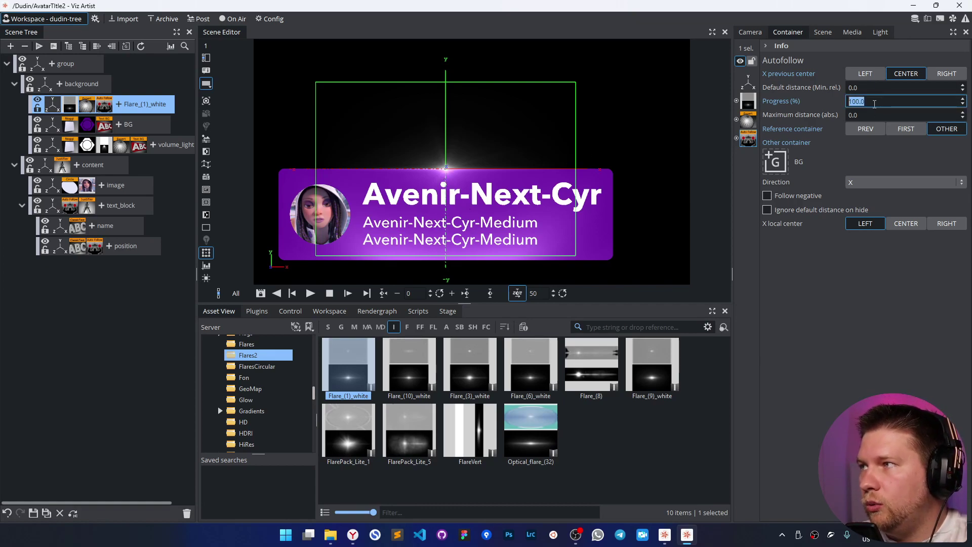
pyautogui.moveTo(878, 104); pyautogui.dragTo(935, 110)
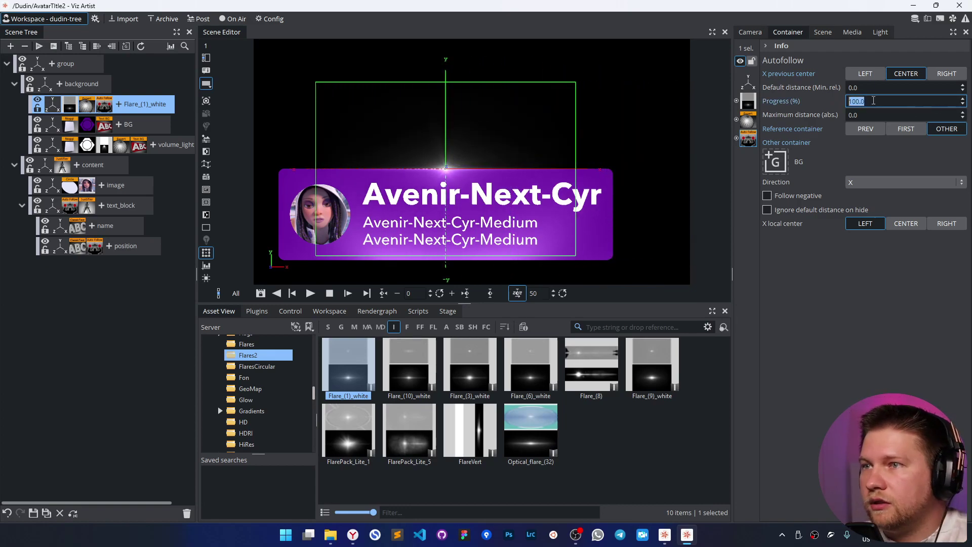
pyautogui.click(70, 129)
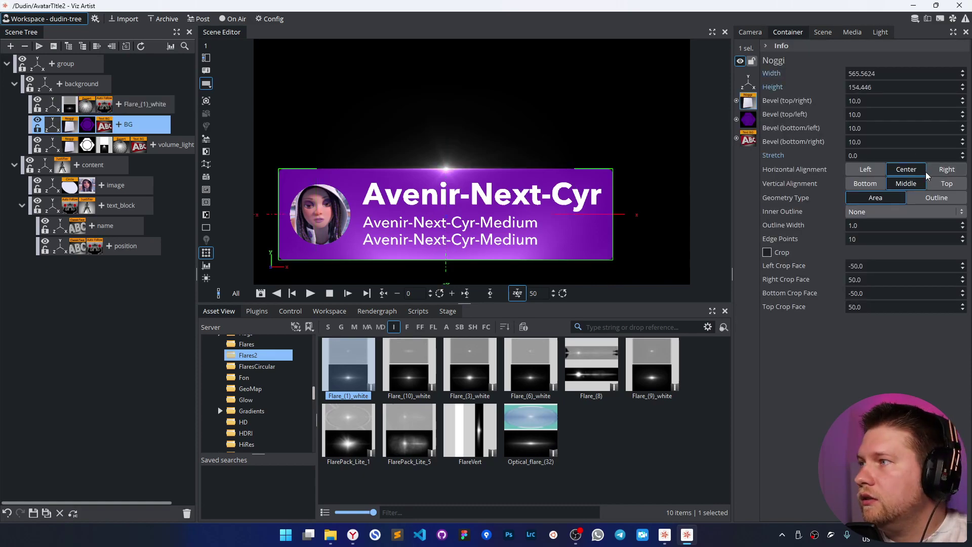
# Step: Left-align BG's Noggi geometry, then try flare progress 80 and 90, settling on 10
pyautogui.click(877, 171)
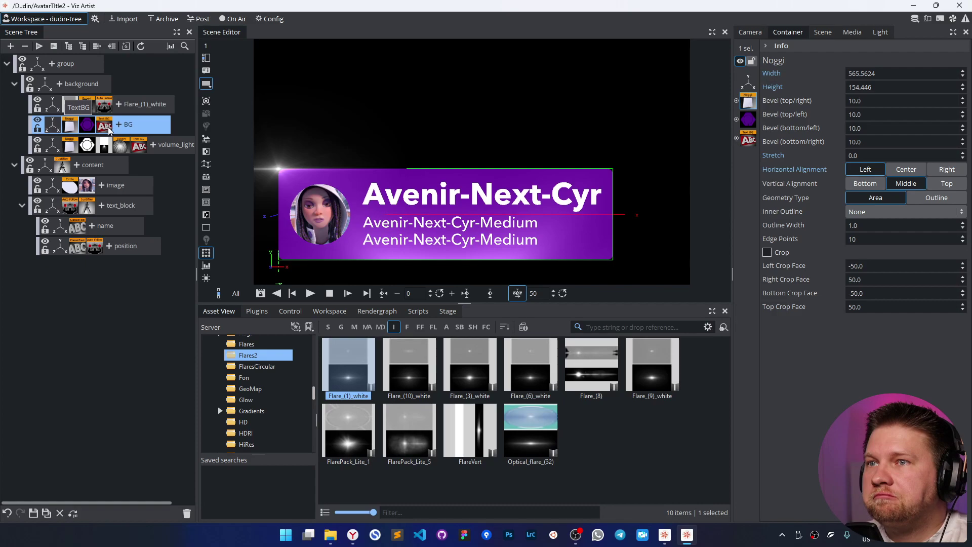
pyautogui.click(103, 107)
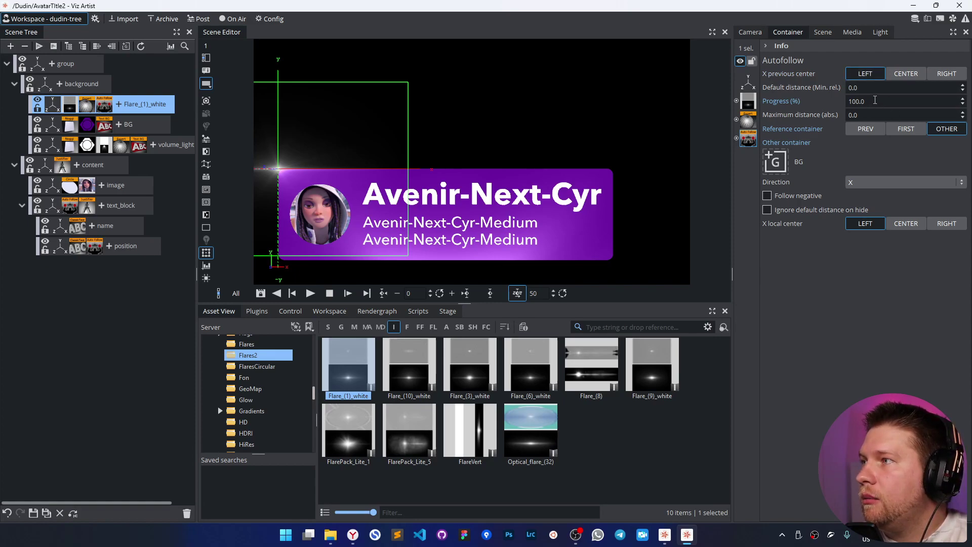
pyautogui.moveTo(835, 103); pyautogui.dragTo(897, 111)
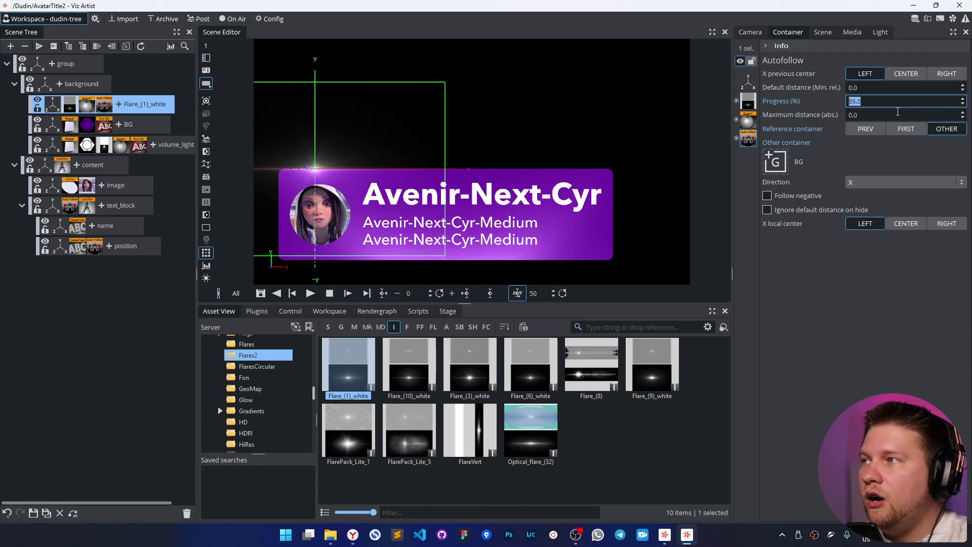
pyautogui.press('Return')
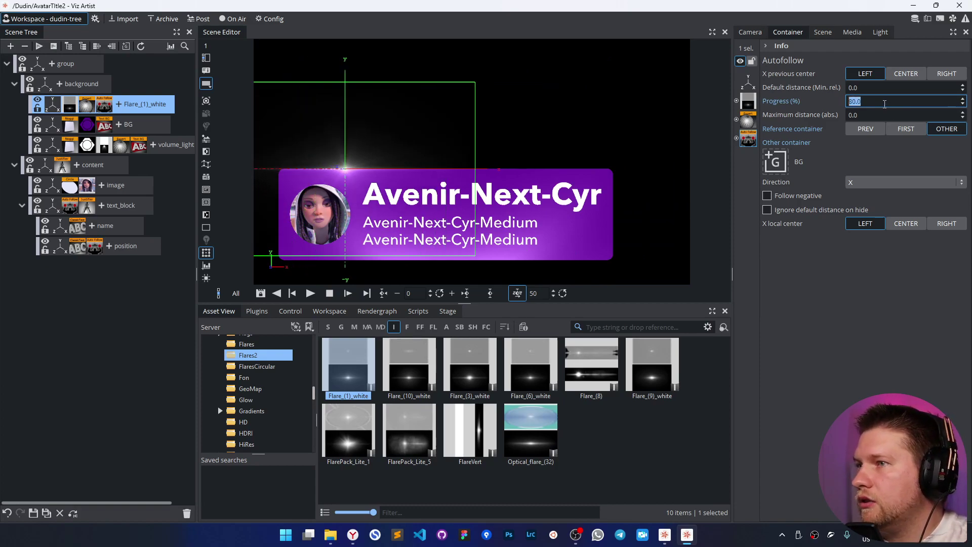
pyautogui.write('90')
pyautogui.press('Return')
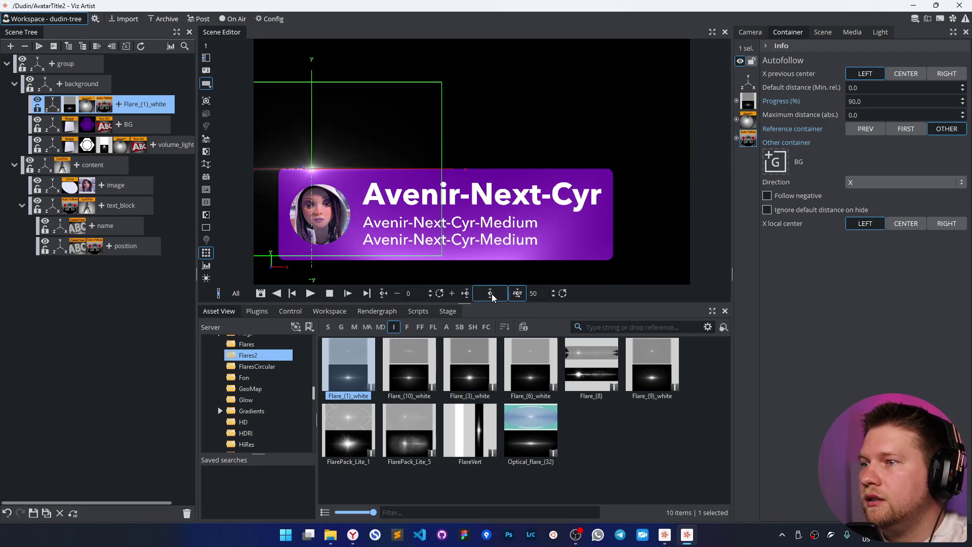
pyautogui.write('10')
pyautogui.press('Return')
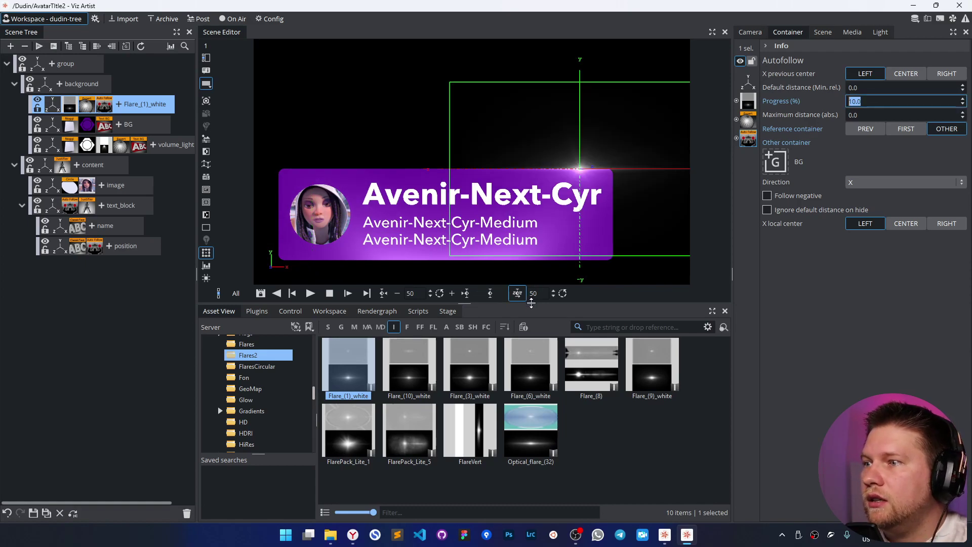
# Step: Keyframe the flare's Autofollow Progress and delete its Position animation track
pyautogui.click(487, 293)
pyautogui.click(446, 311)
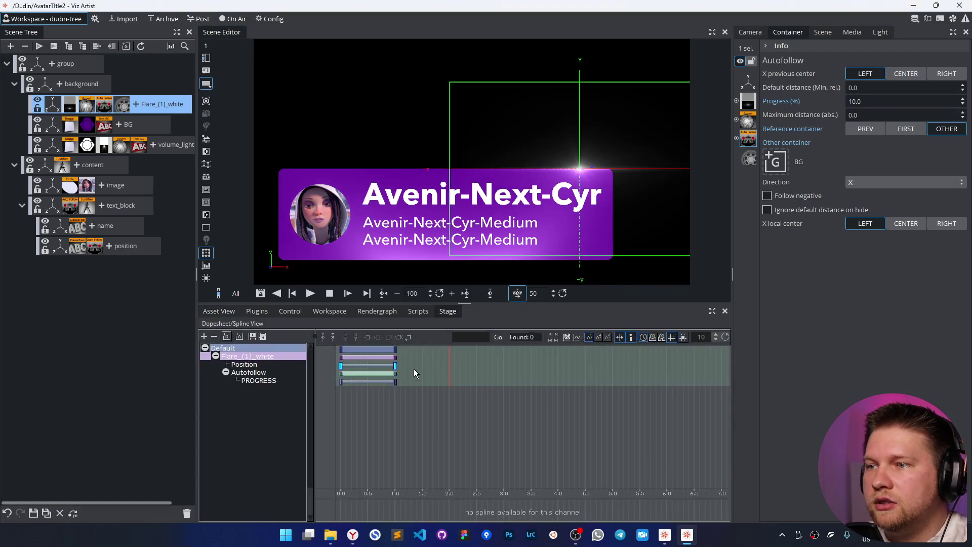
pyautogui.moveTo(244, 367); pyautogui.dragTo(195, 500)
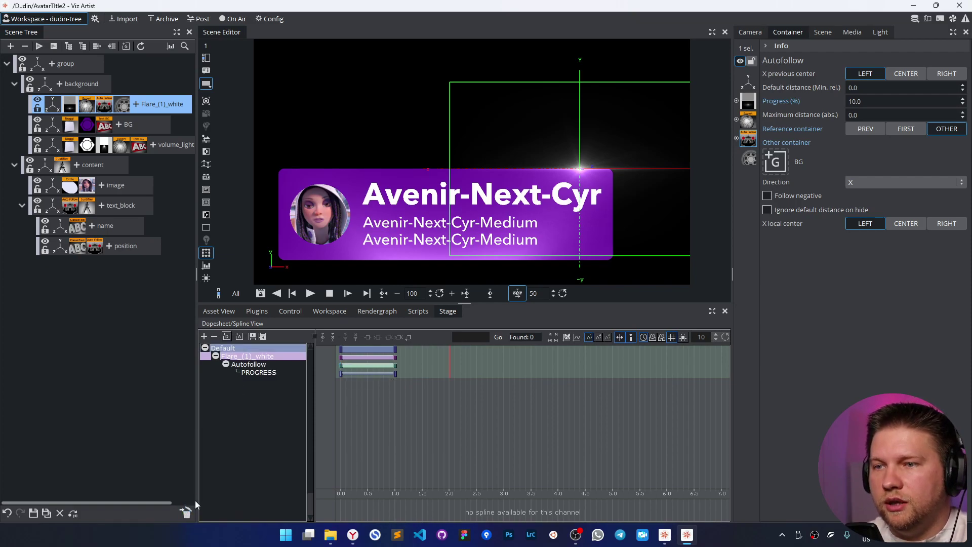
pyautogui.moveTo(423, 360); pyautogui.dragTo(390, 364)
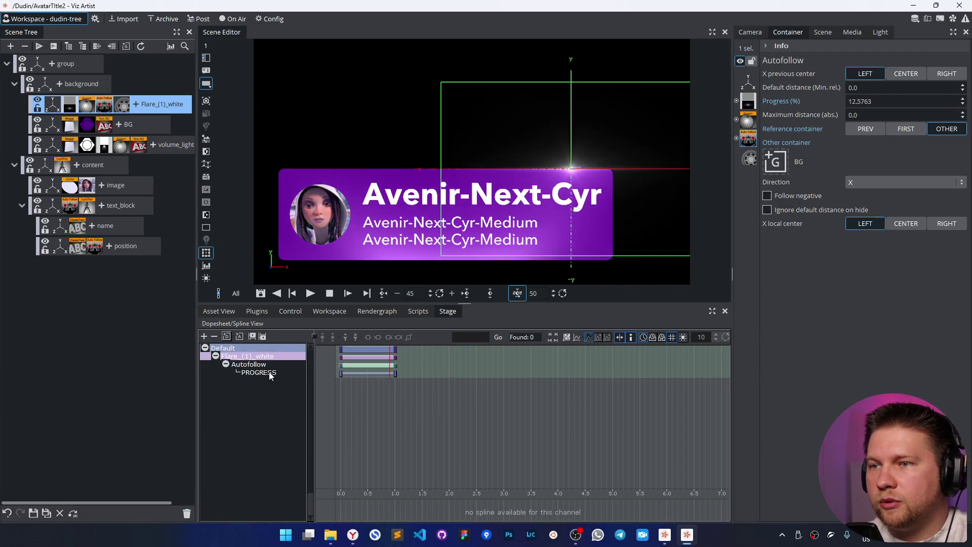
# Step: Give the PROGRESS channel Swing out easing and play the sweep from the first frame
pyautogui.click(269, 372)
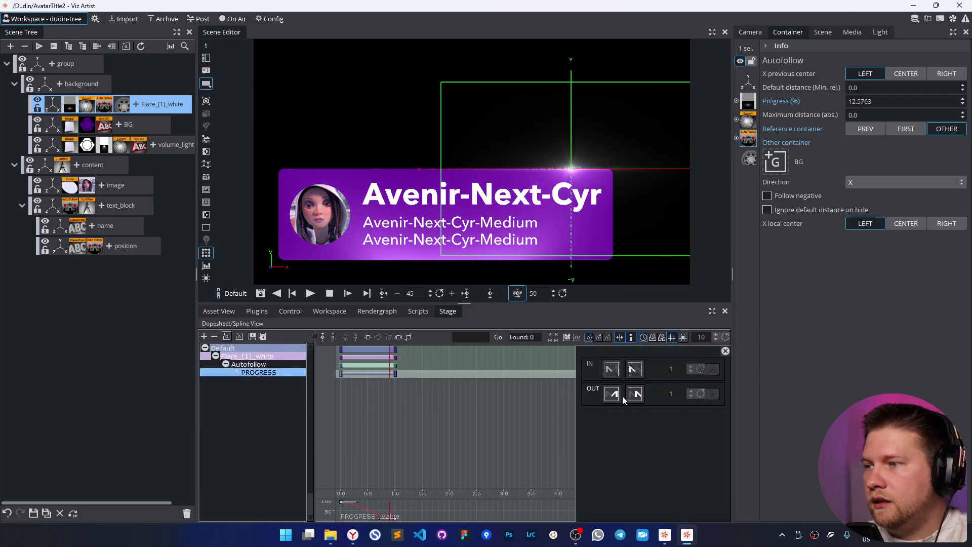
pyautogui.click(636, 394)
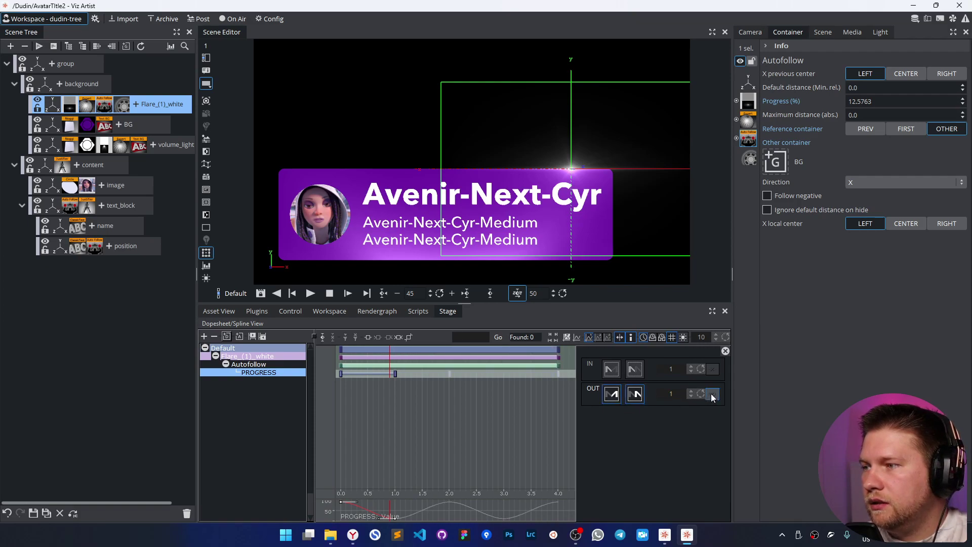
pyautogui.scroll(-2, 425, 412)
pyautogui.moveTo(365, 395); pyautogui.dragTo(322, 348)
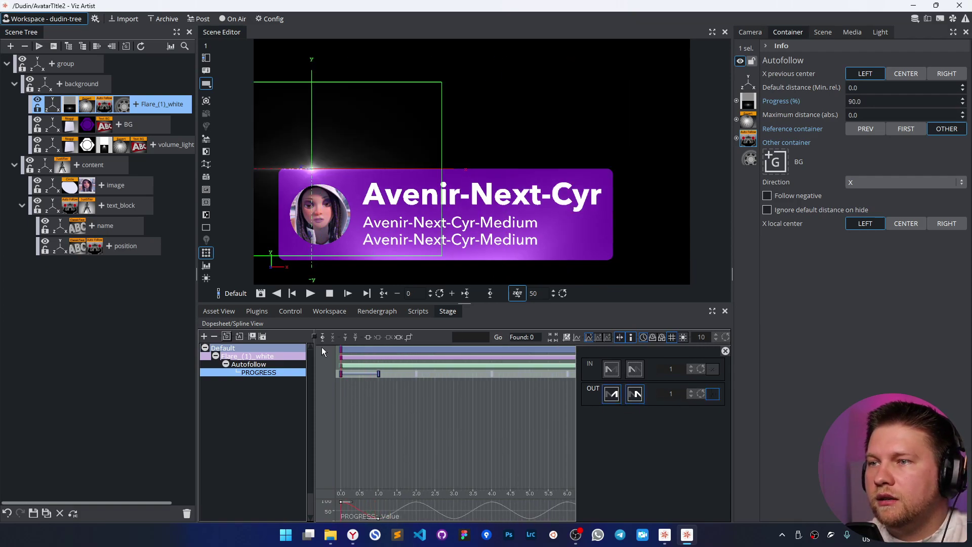
pyautogui.click(312, 294)
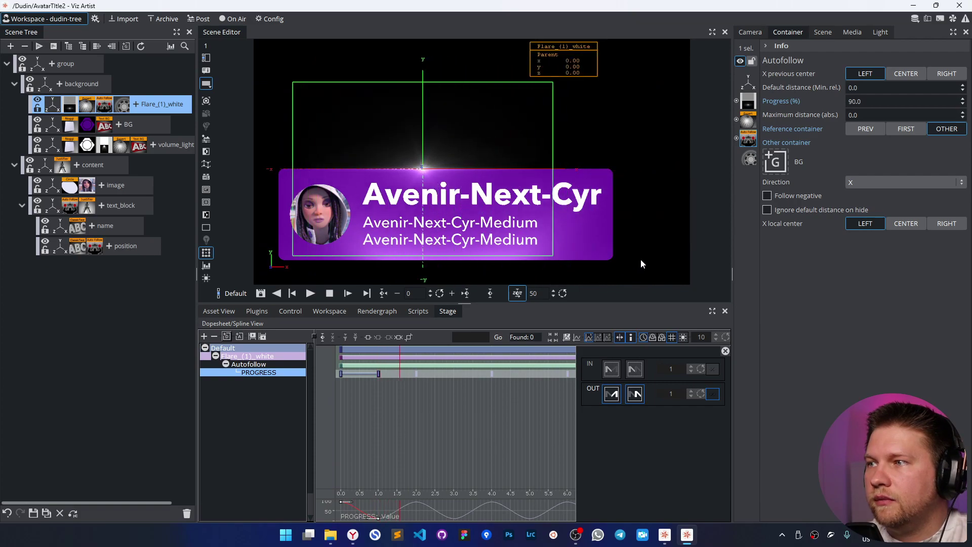
pyautogui.click(637, 258)
# Step: Hide and reshow the name, avatar image and text block to test banner resizing
pyautogui.click(45, 222)
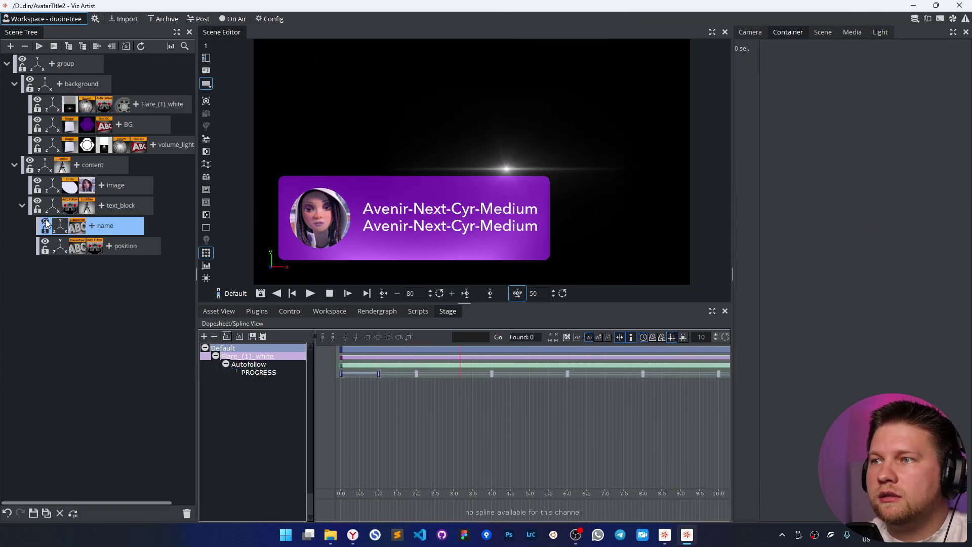
pyautogui.click(46, 223)
pyautogui.click(38, 182)
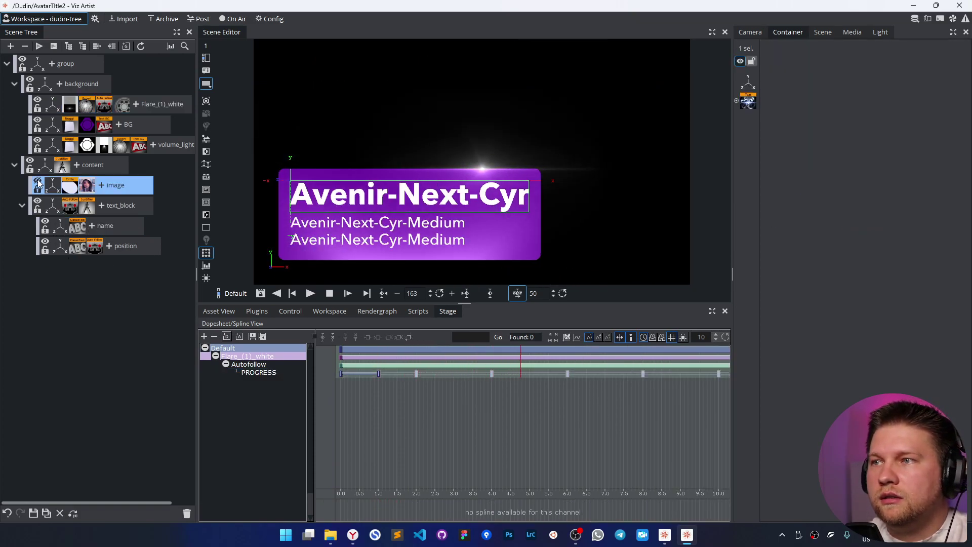
pyautogui.click(45, 223)
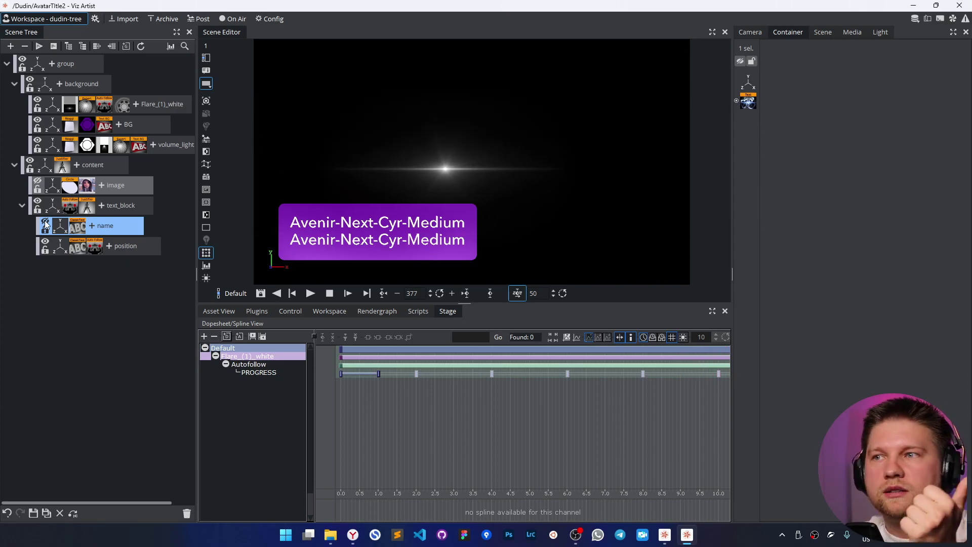
pyautogui.click(45, 223)
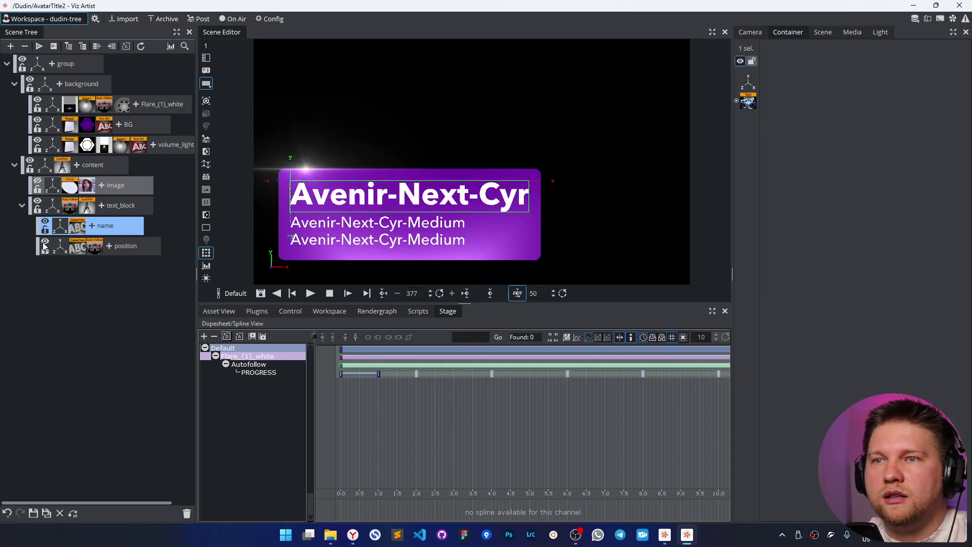
pyautogui.click(37, 183)
pyautogui.click(38, 202)
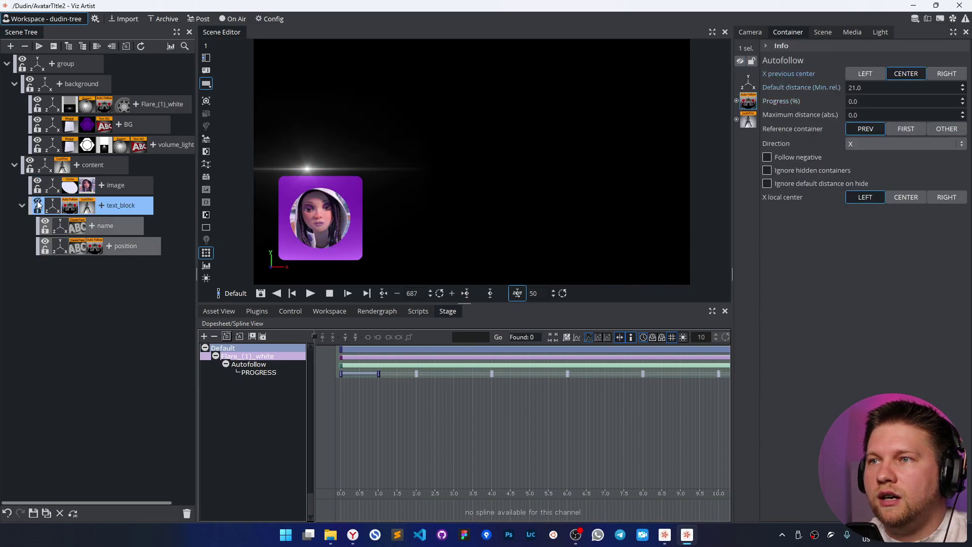
pyautogui.click(37, 203)
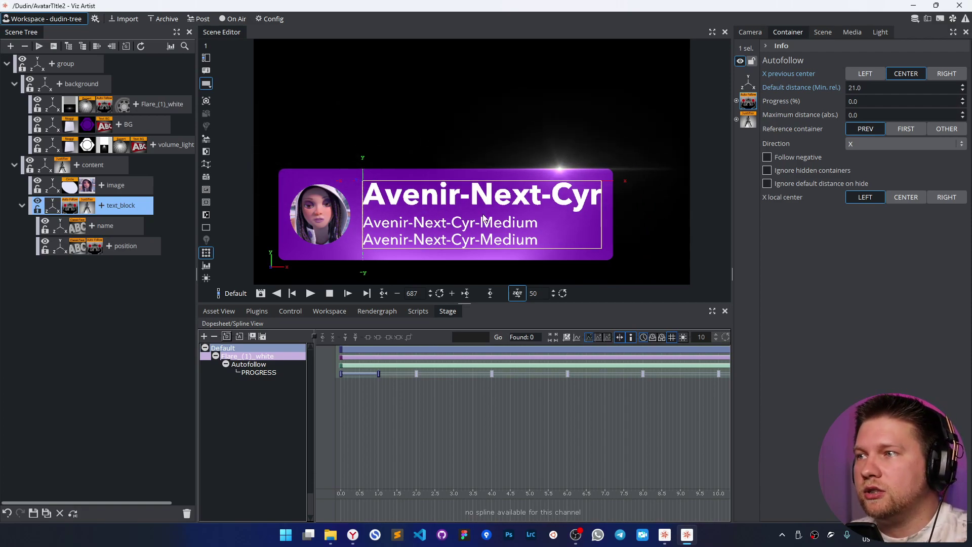
# Step: Try the flare's follow direction at XY, return it to X, and wrap the flare in a group
pyautogui.click(879, 145)
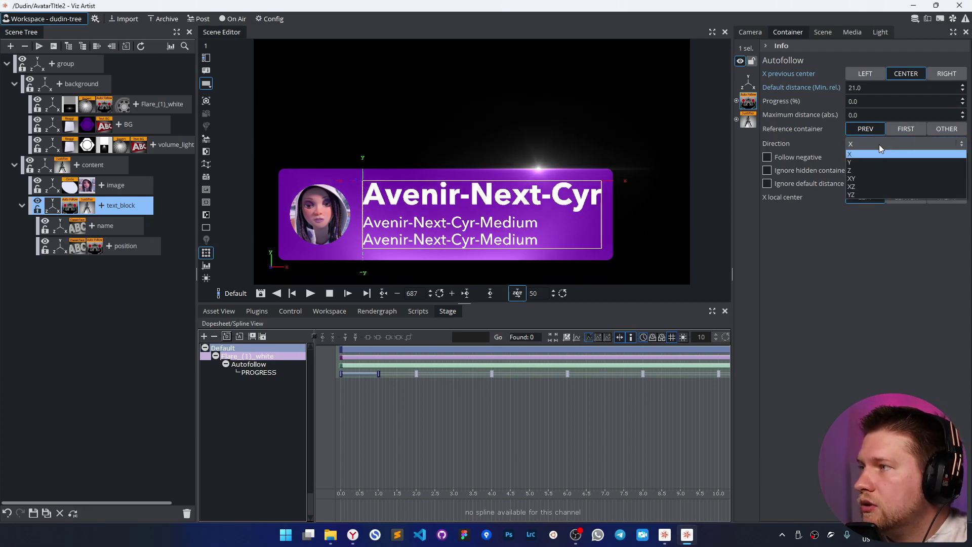
pyautogui.click(878, 144)
pyautogui.click(85, 106)
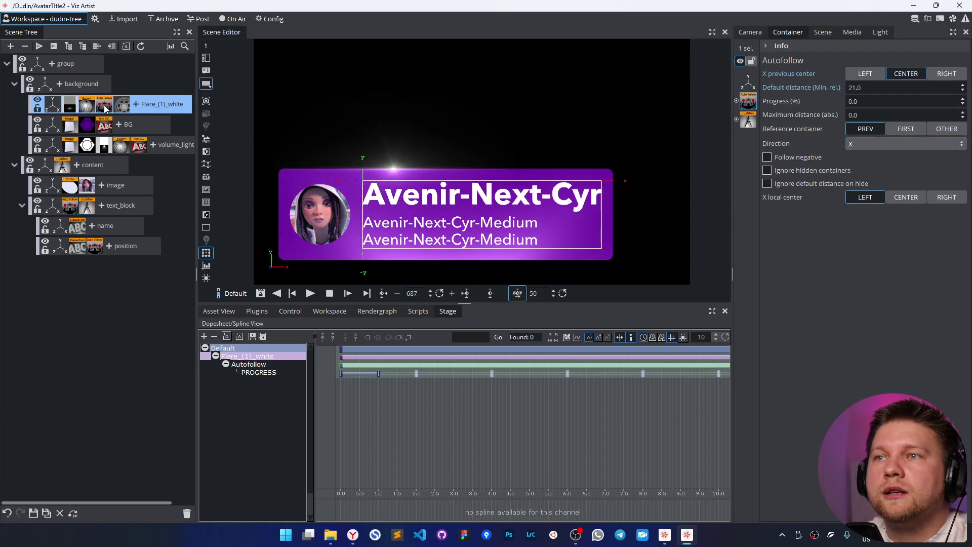
pyautogui.click(906, 183)
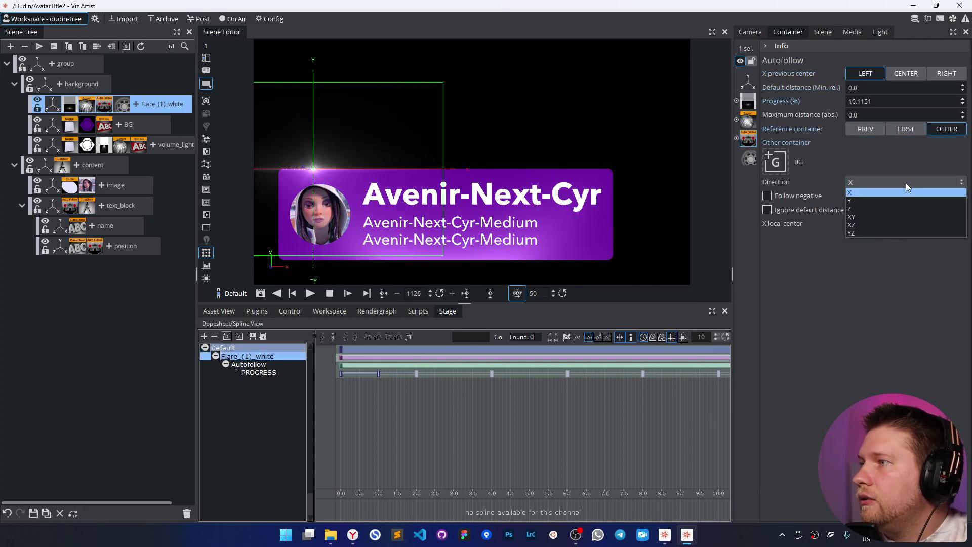
pyautogui.click(861, 218)
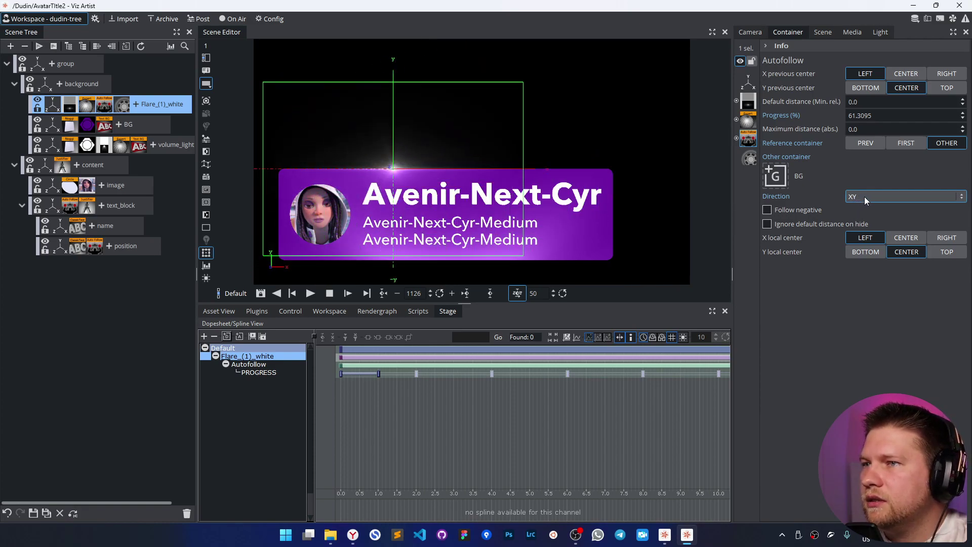
pyautogui.click(885, 196)
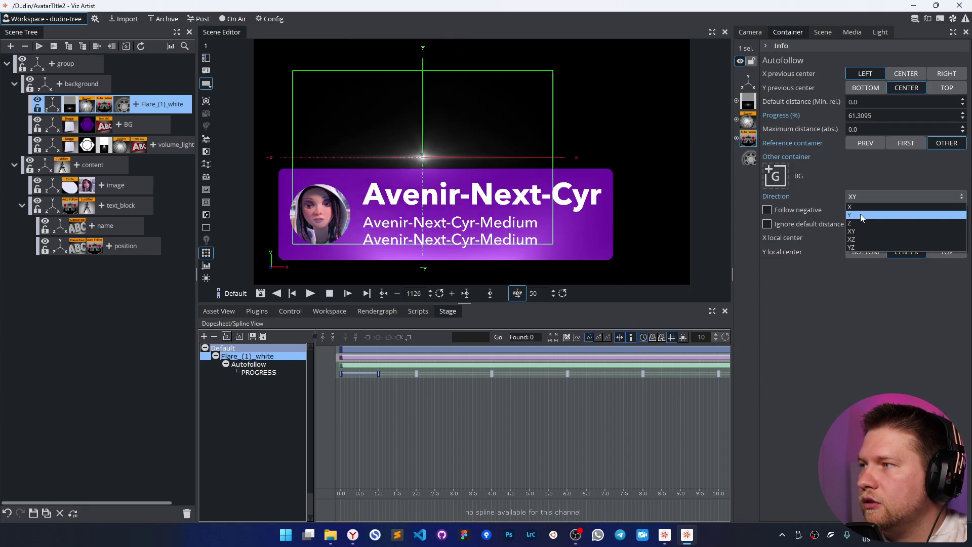
pyautogui.click(861, 206)
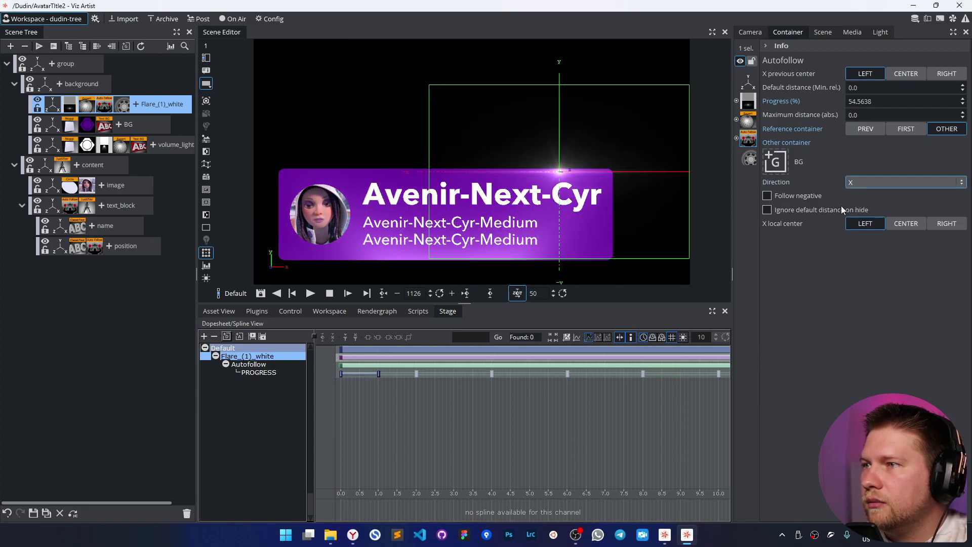
pyautogui.click(143, 99)
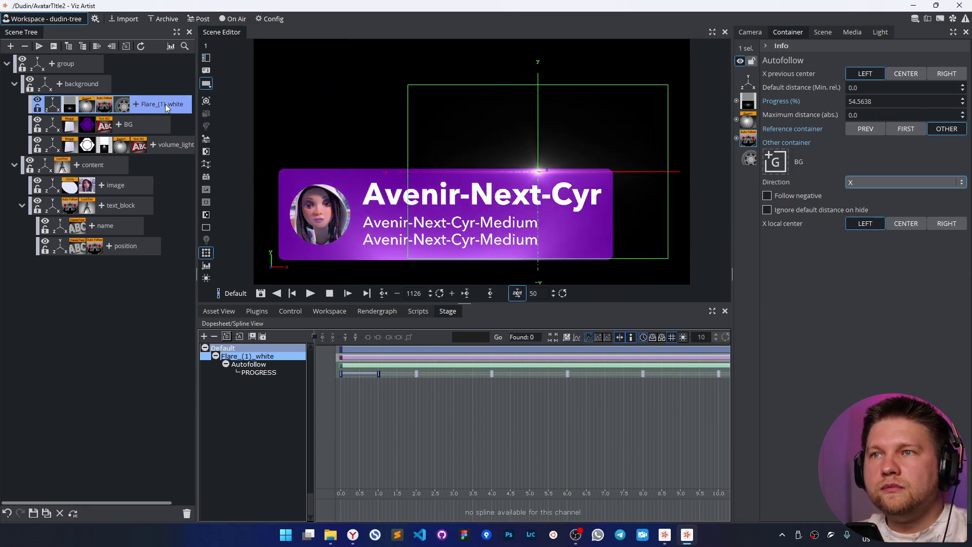
pyautogui.click(66, 46)
# Step: Rename the group vertical_follow and give it an Autofollow along Y with center alignment
pyautogui.doubleClick(82, 104)
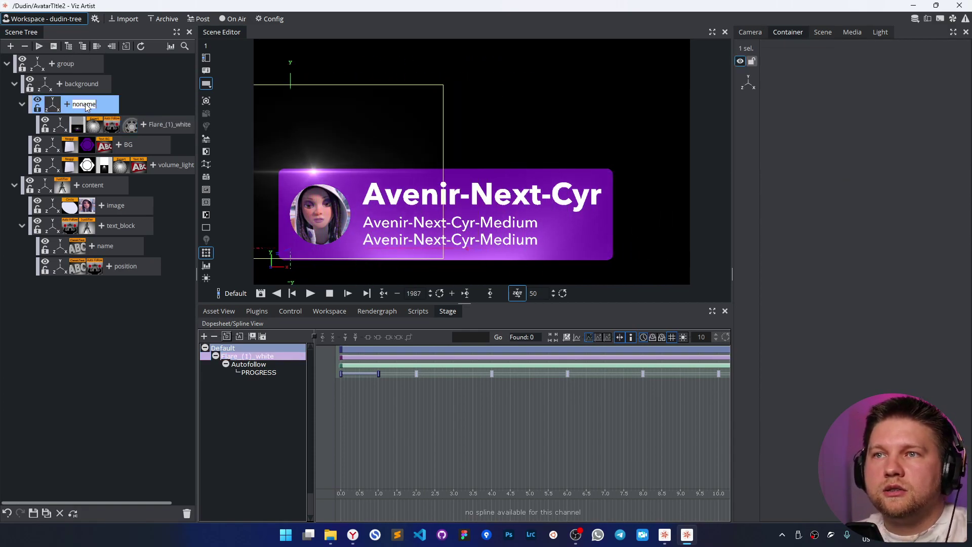
pyautogui.write('vertical')
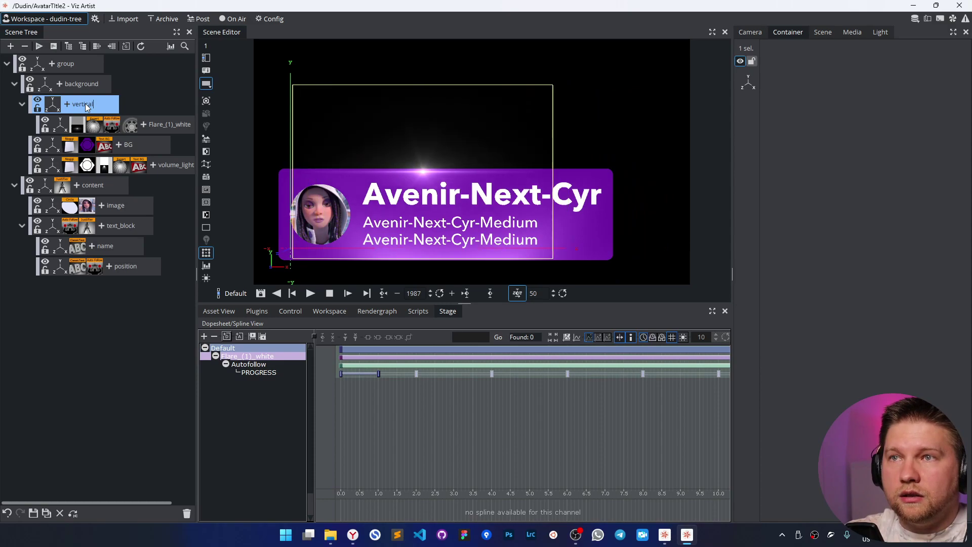
pyautogui.write('_follow')
pyautogui.press('Return')
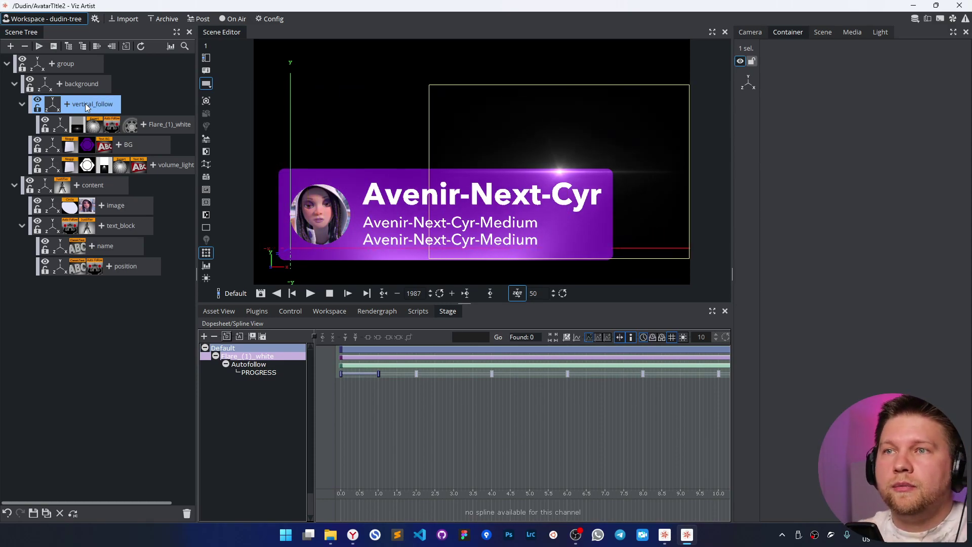
pyautogui.moveTo(113, 131); pyautogui.dragTo(90, 106)
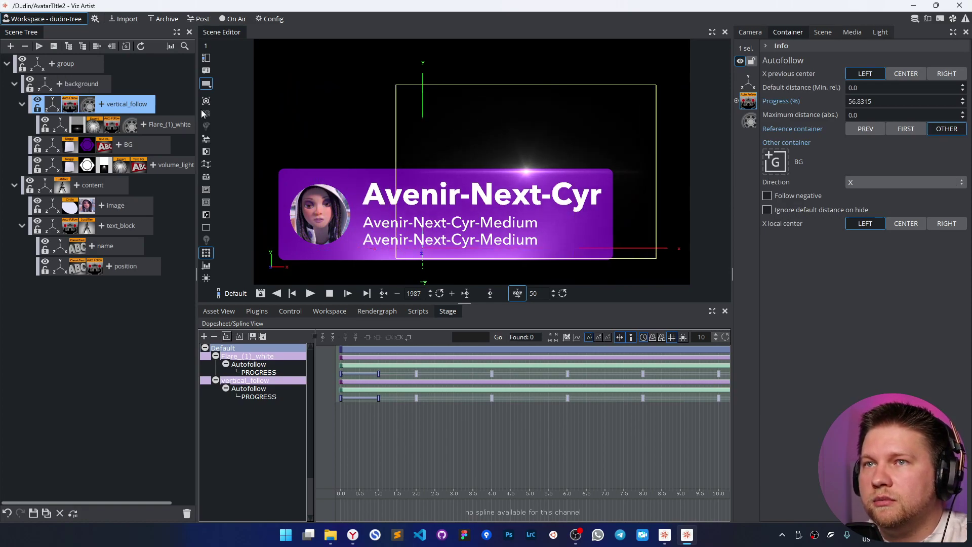
pyautogui.click(880, 181)
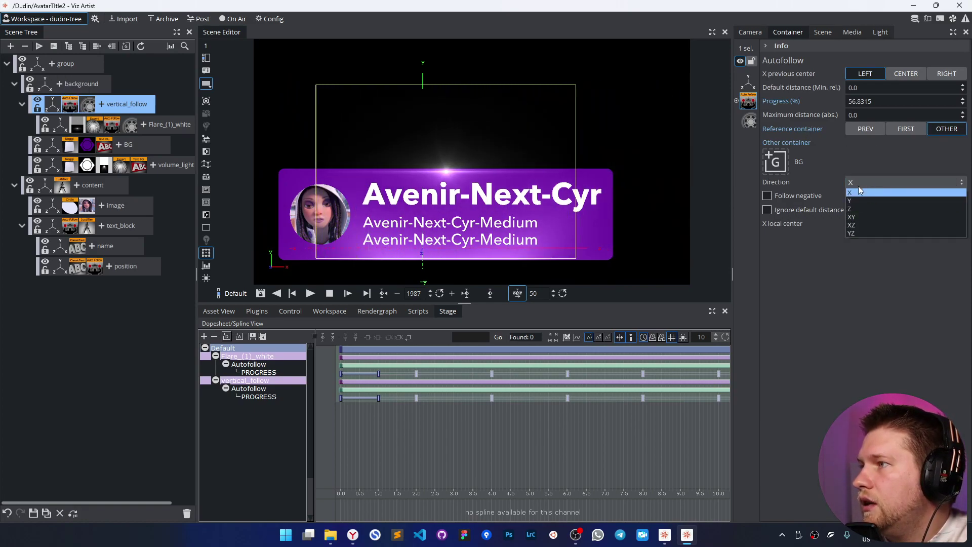
pyautogui.click(855, 200)
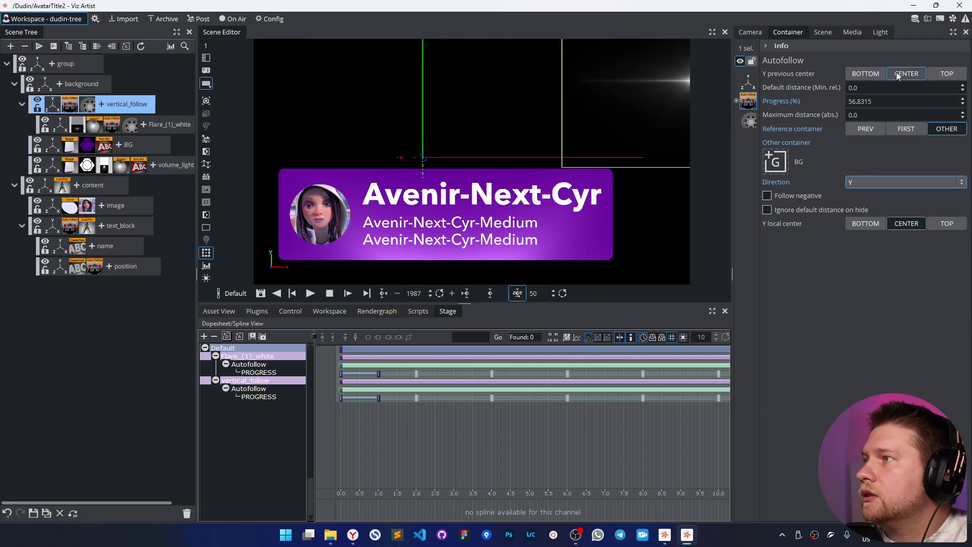
pyautogui.click(871, 223)
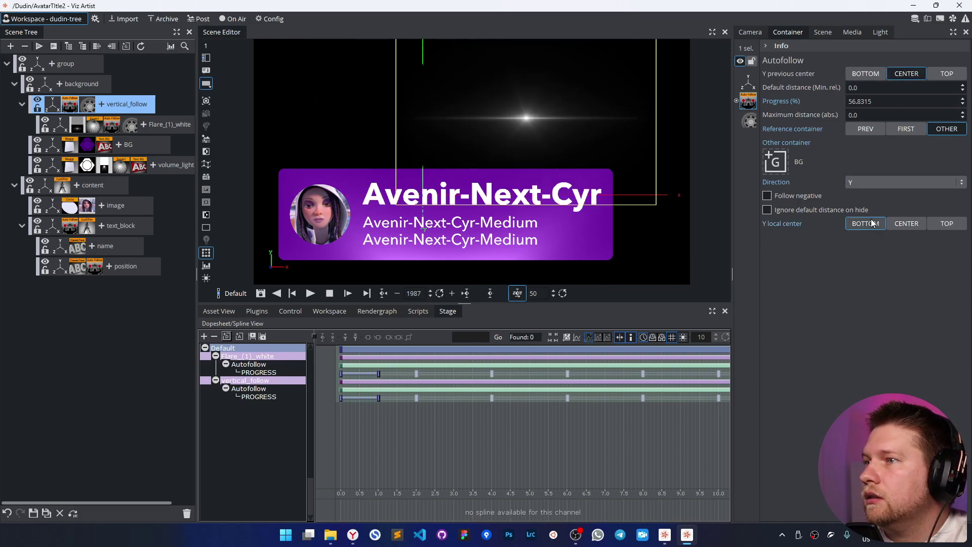
pyautogui.click(900, 223)
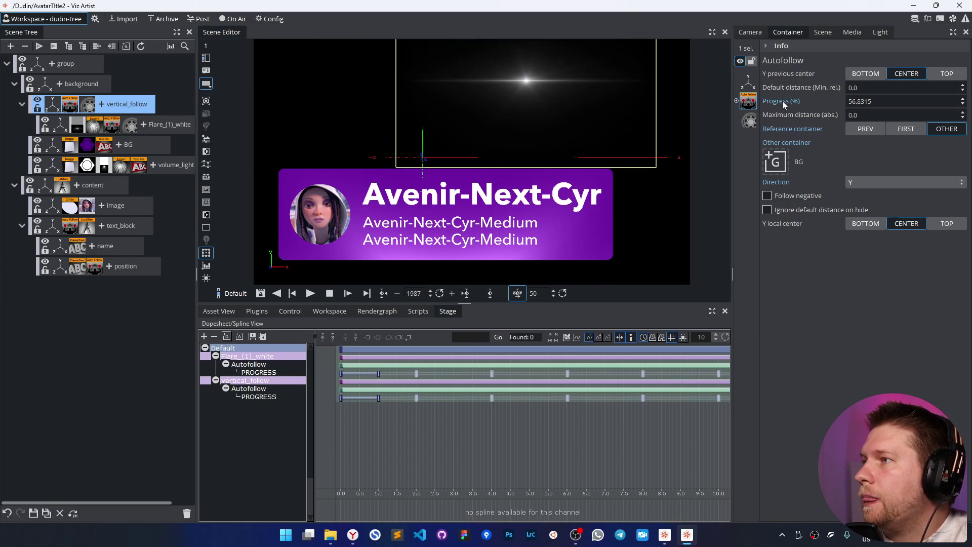
# Step: Remove vertical_follow's Progress animation, reset progress to 0, and uncheck Follow negative
pyautogui.moveTo(89, 105); pyautogui.dragTo(187, 514)
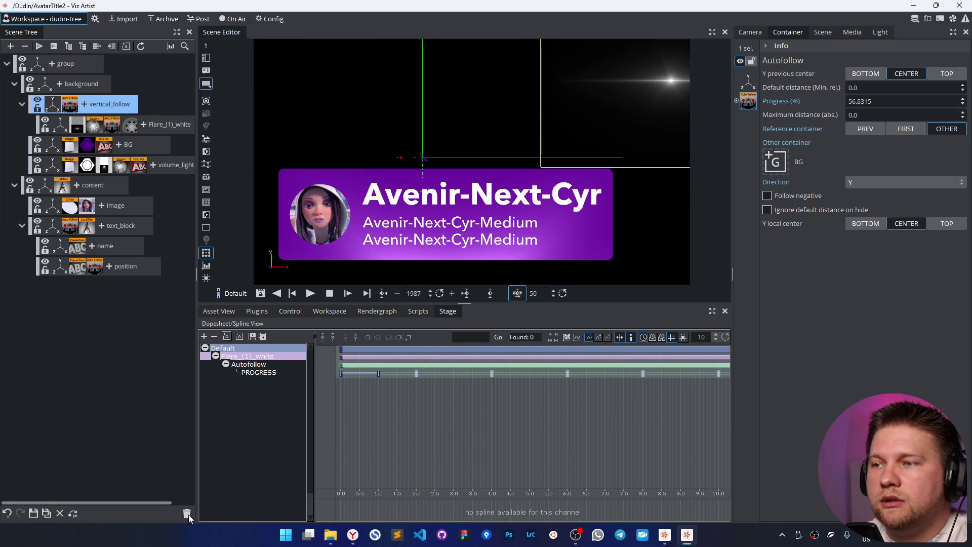
pyautogui.click(780, 101)
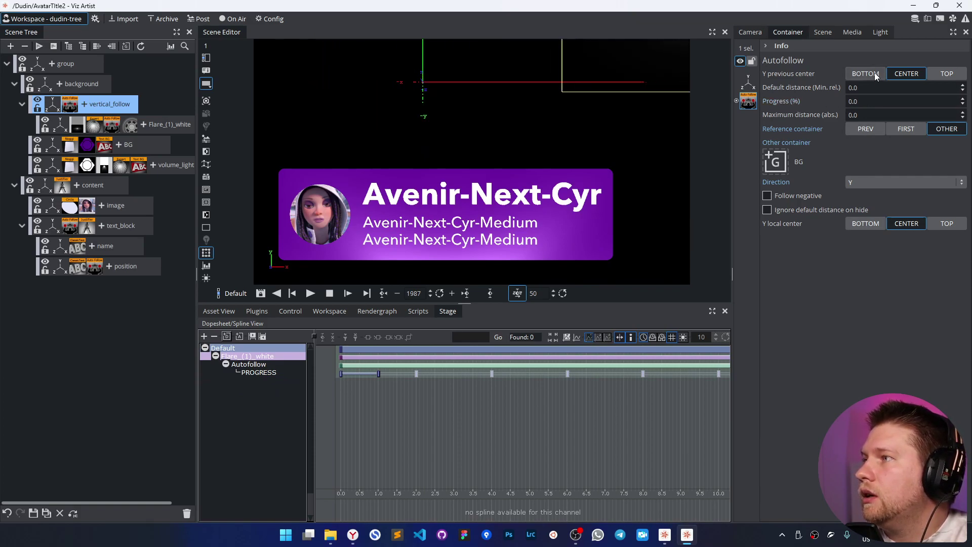
pyautogui.click(766, 196)
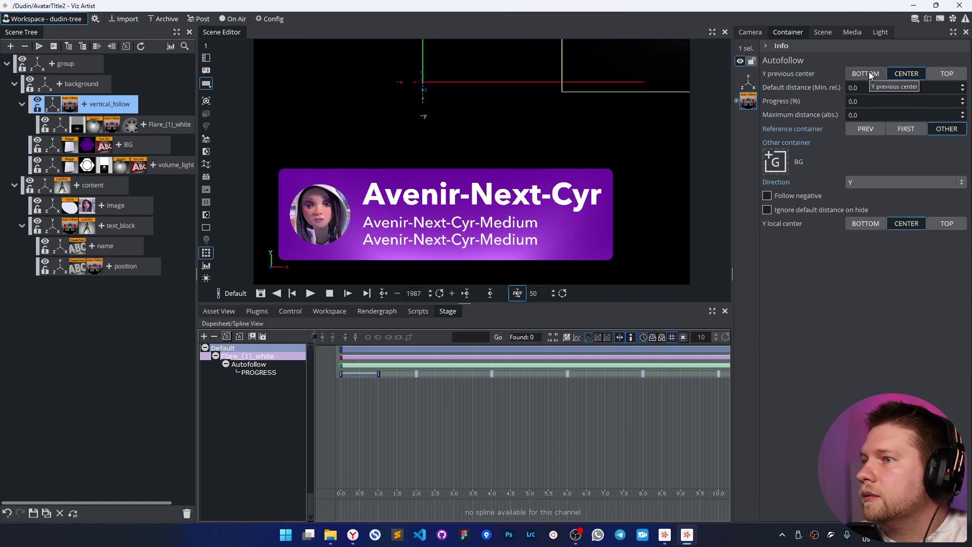
pyautogui.click(140, 150)
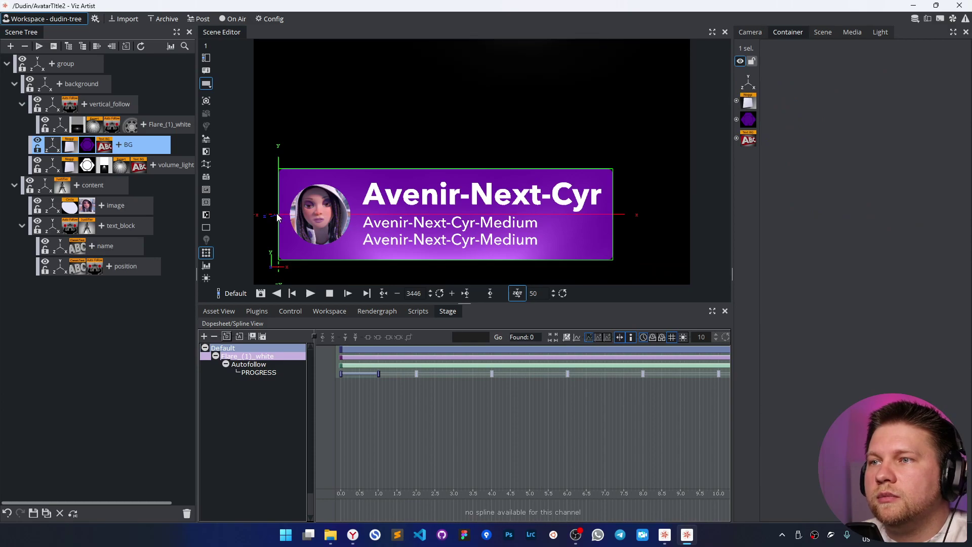
# Step: Set vertical_follow's Y previous center to Center and local center to Bottom
pyautogui.click(68, 105)
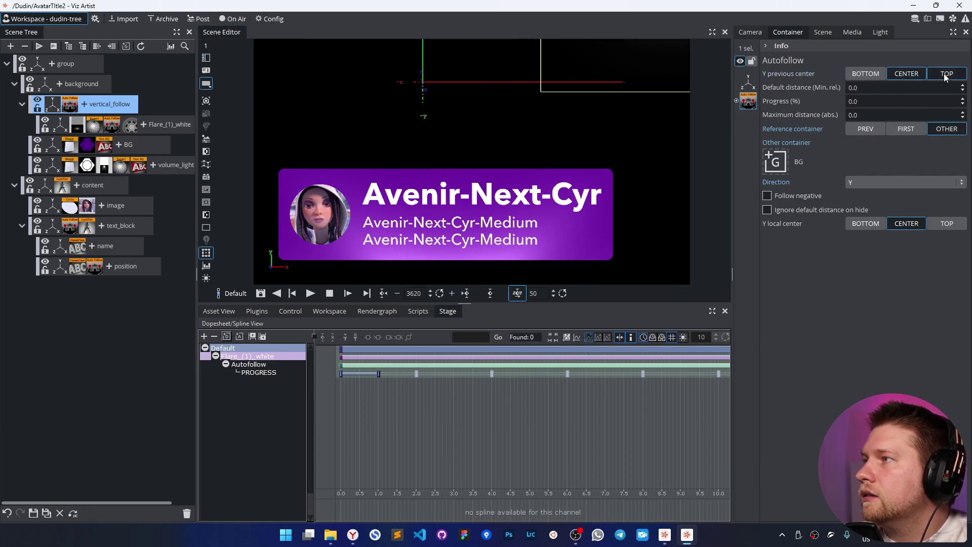
pyautogui.click(913, 75)
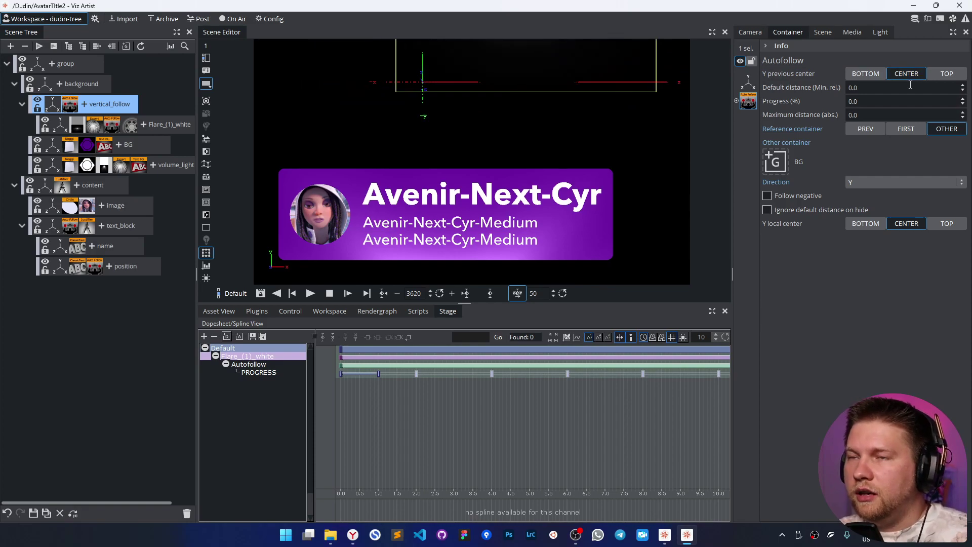
pyautogui.click(876, 224)
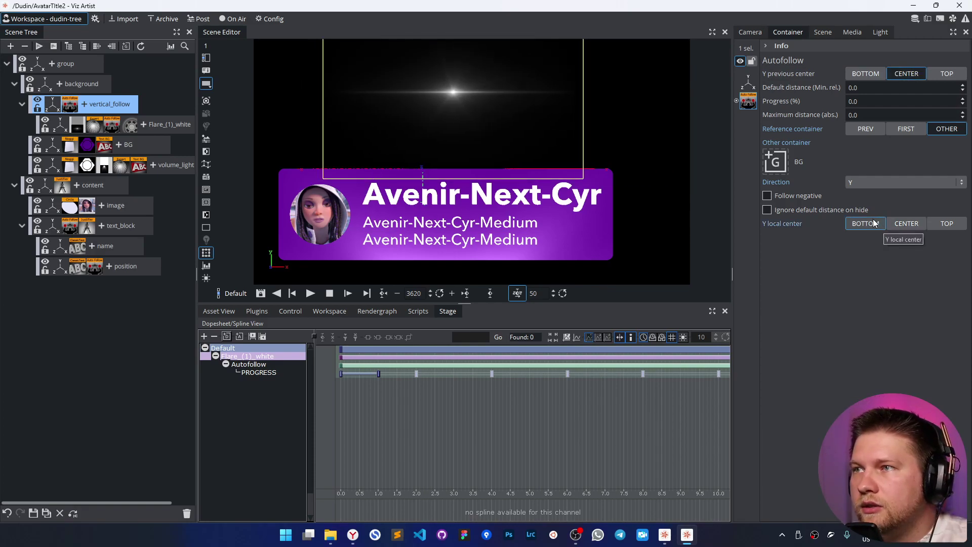
# Step: Position the vertical_follow container at X 0 and Z 1.0
pyautogui.click(61, 126)
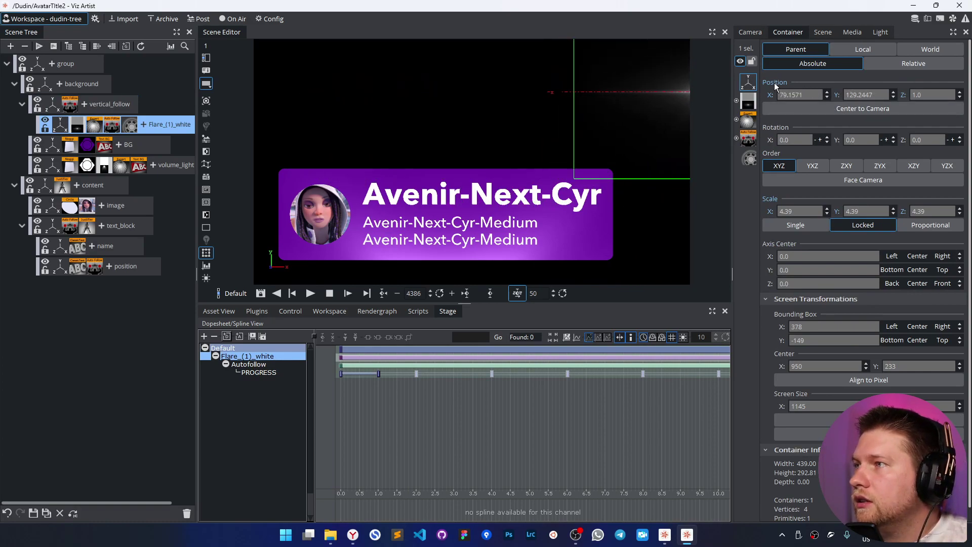
pyautogui.click(57, 108)
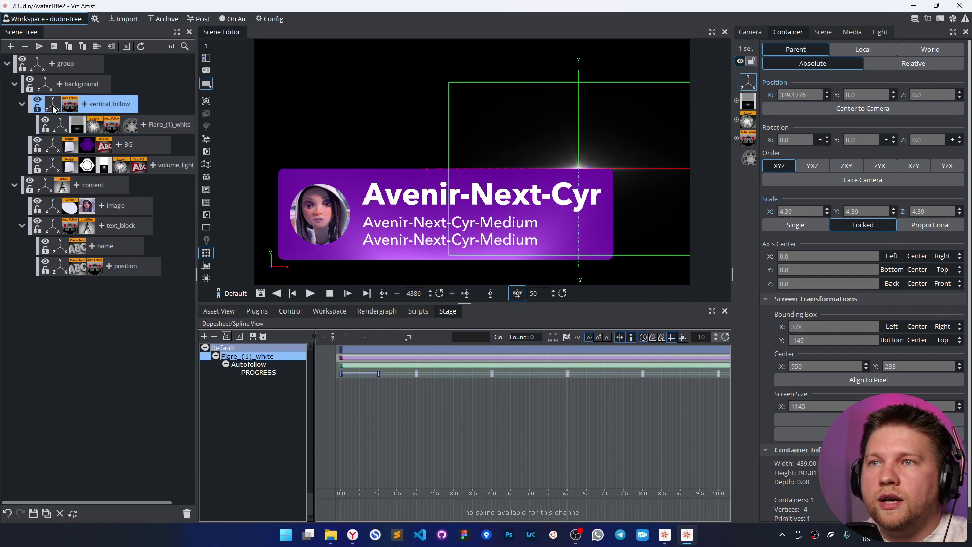
pyautogui.click(769, 95)
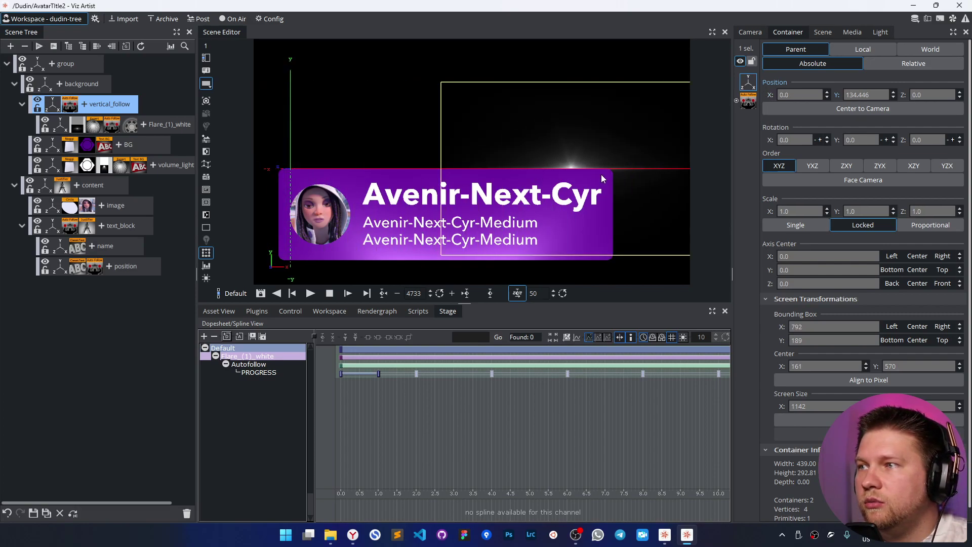
pyautogui.click(930, 94)
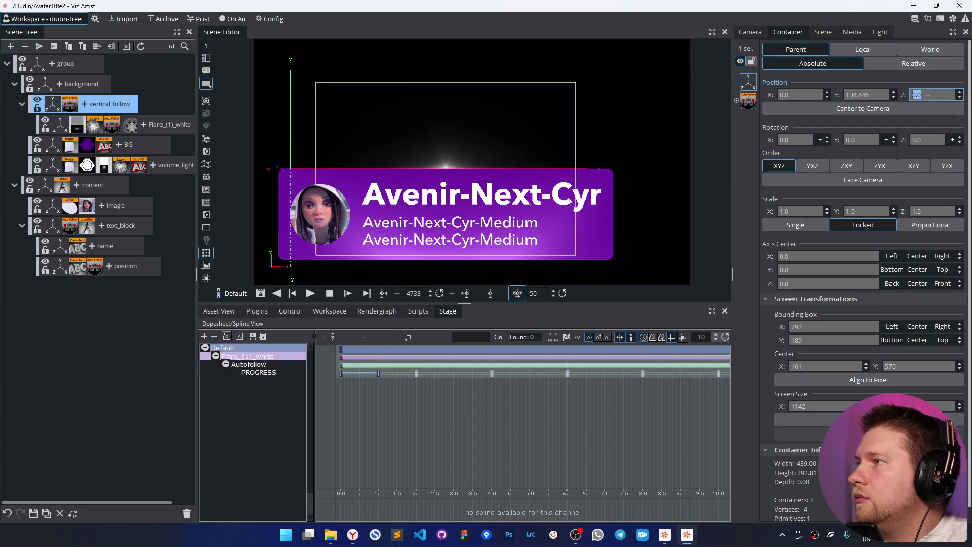
pyautogui.write('1')
pyautogui.press('Return')
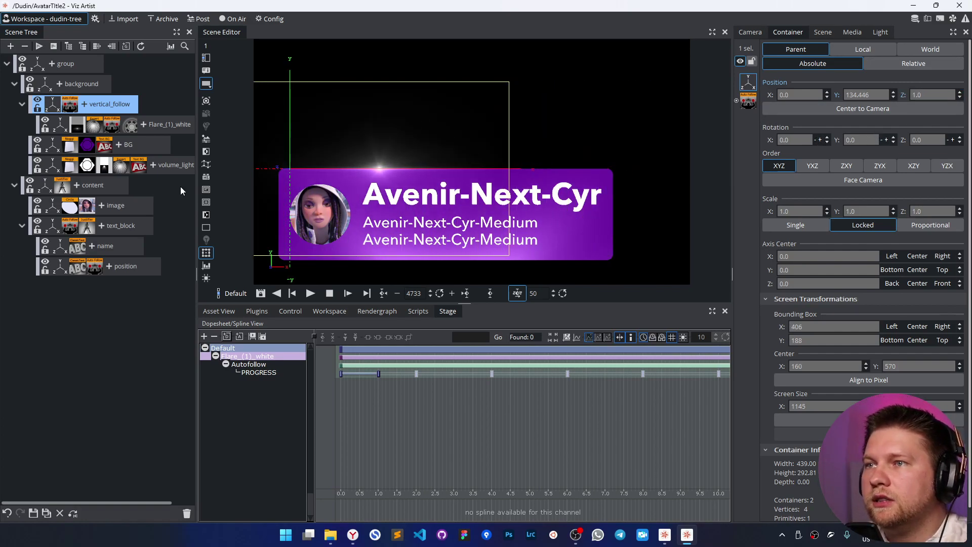
pyautogui.click(37, 202)
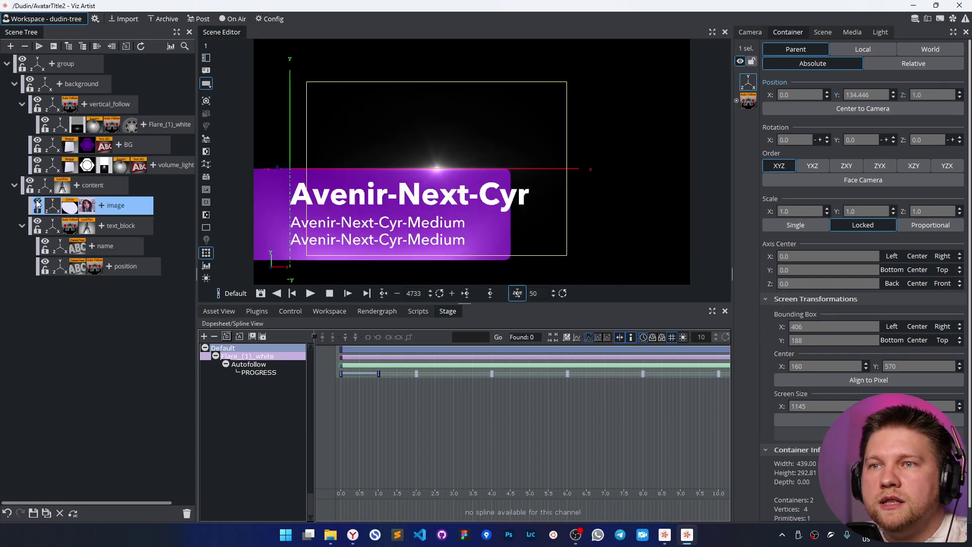
pyautogui.click(38, 202)
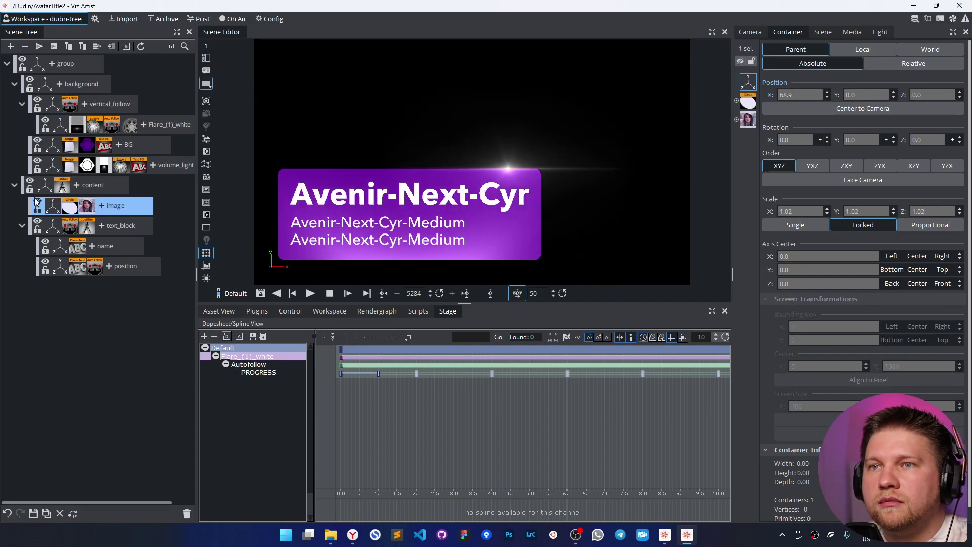
pyautogui.click(38, 223)
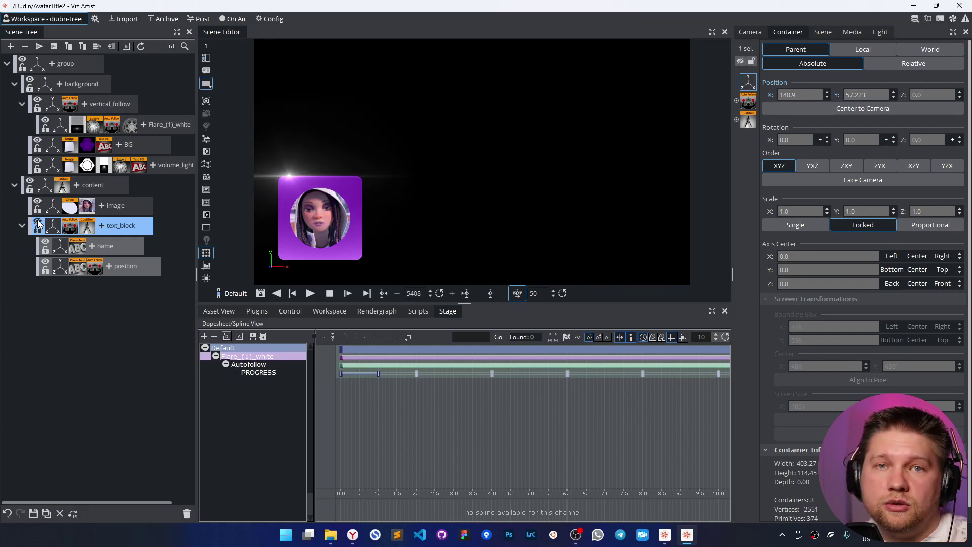
pyautogui.click(38, 223)
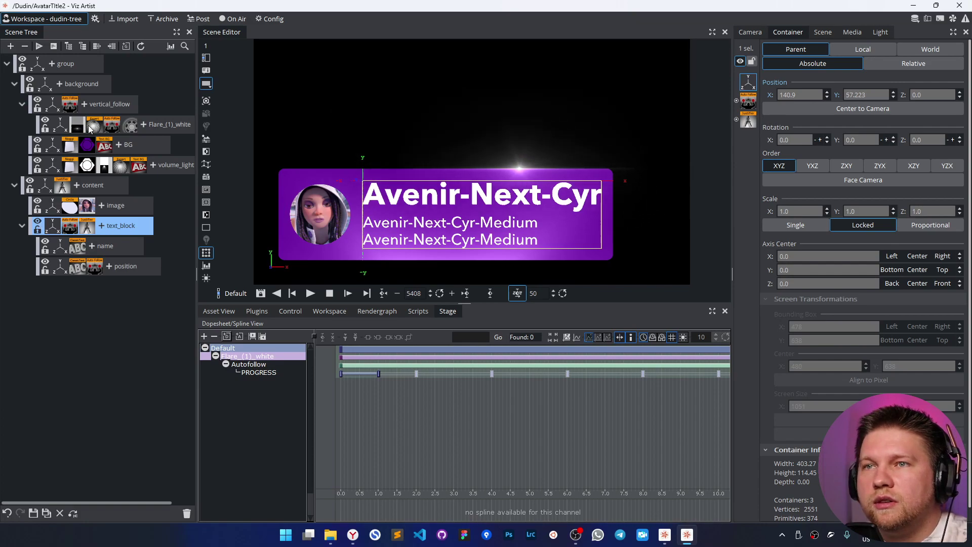
pyautogui.click(70, 104)
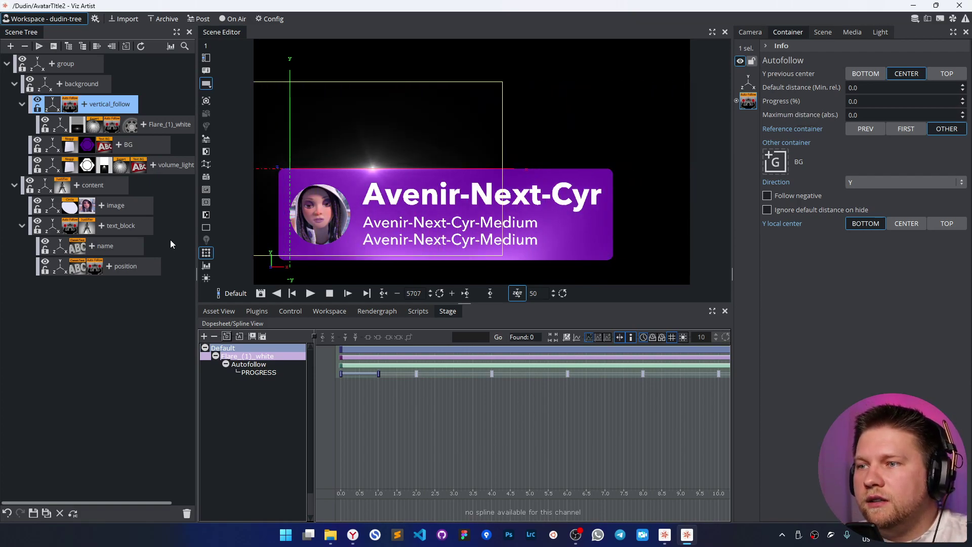
# Step: Add Alpha on Characters to the name text and keyframe its progress at 0
pyautogui.click(92, 247)
pyautogui.write('Alpha')
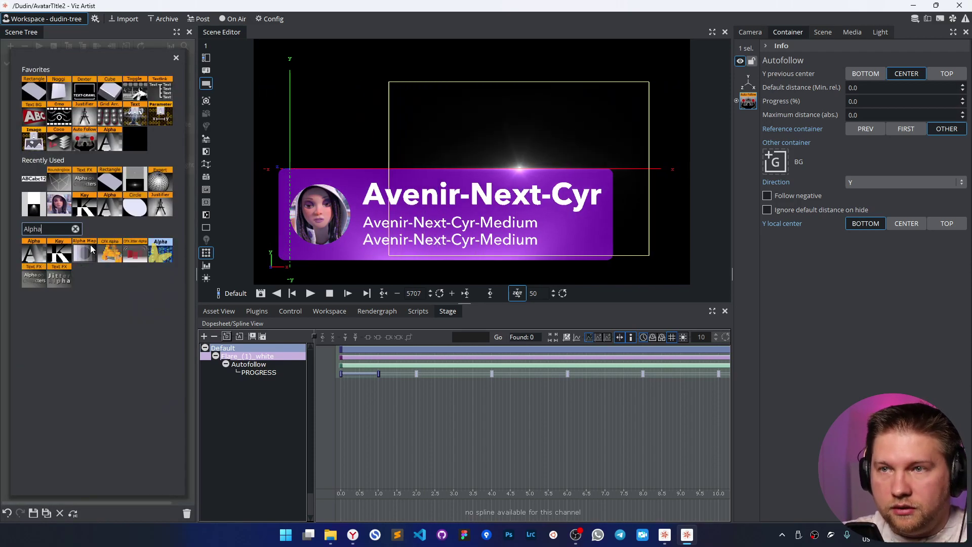
pyautogui.click(29, 280)
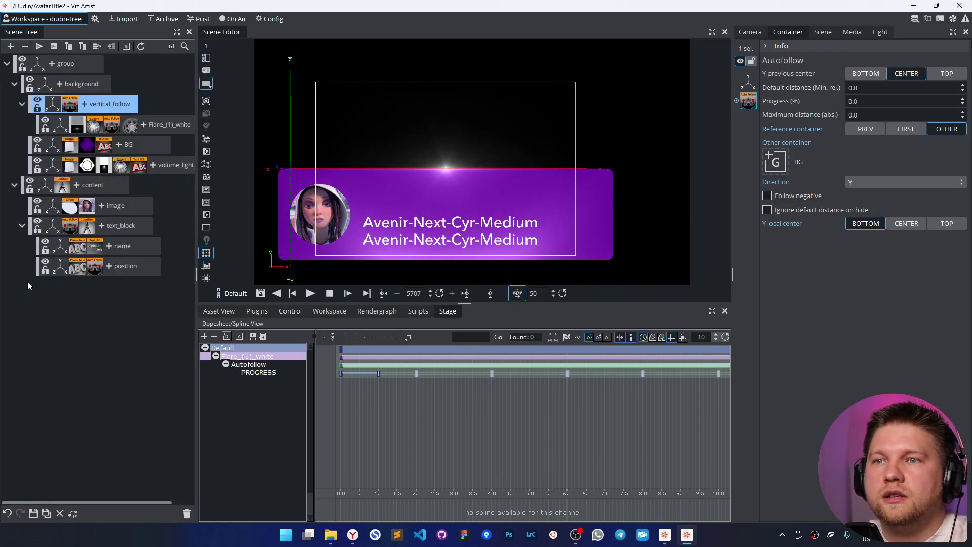
pyautogui.click(95, 246)
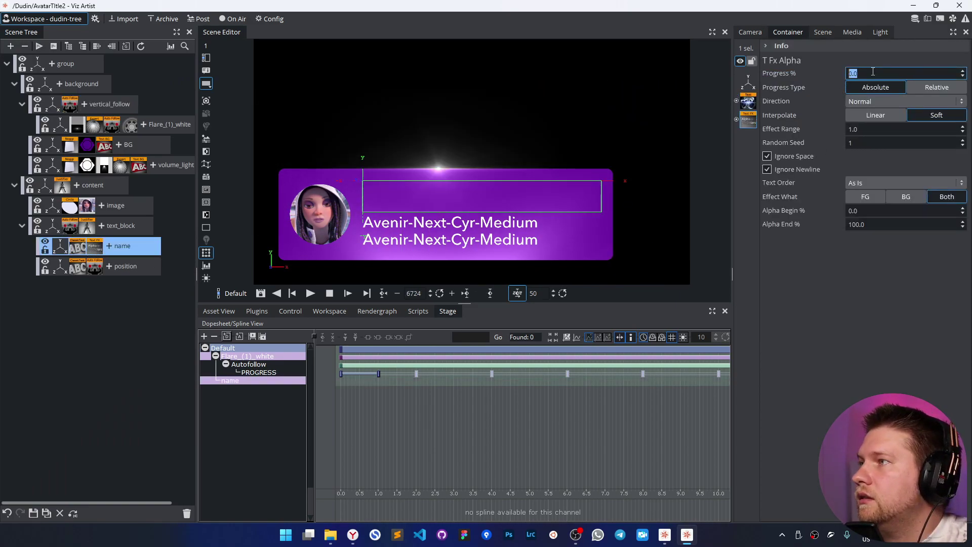
pyautogui.write('0')
pyautogui.press('Return')
pyautogui.click(490, 294)
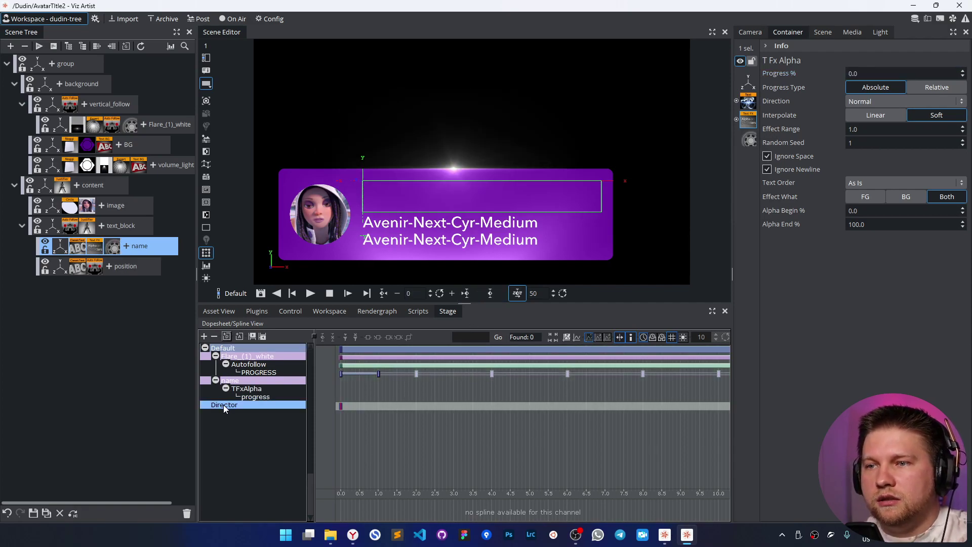
# Step: Rename the Default director to Loop
pyautogui.rightClick(223, 405)
pyautogui.click(238, 408)
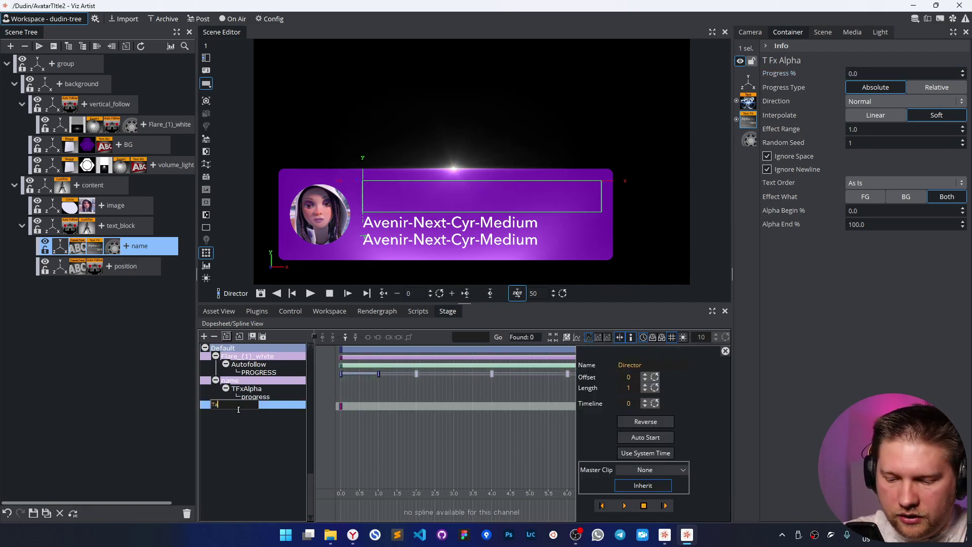
pyautogui.write('Take')
pyautogui.click(226, 346)
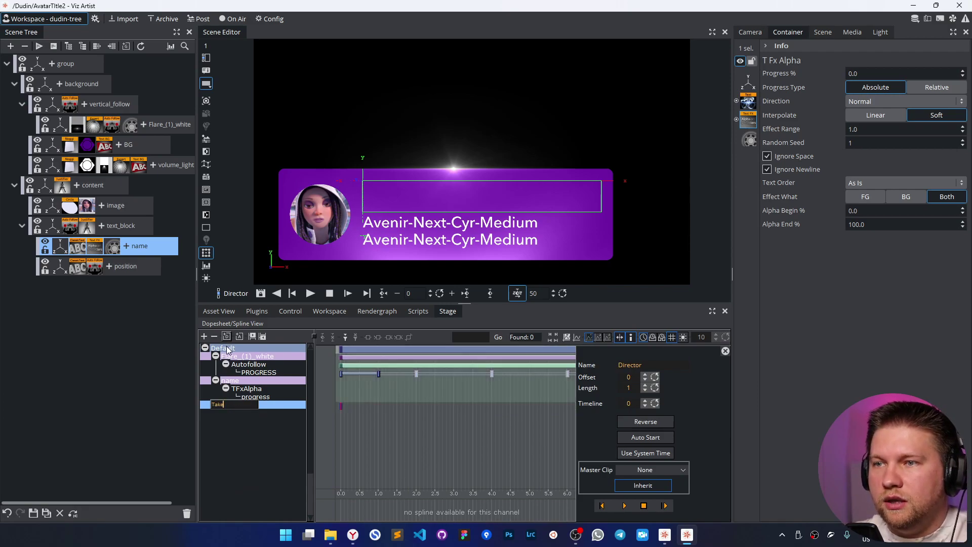
pyautogui.rightClick(228, 348)
pyautogui.click(233, 353)
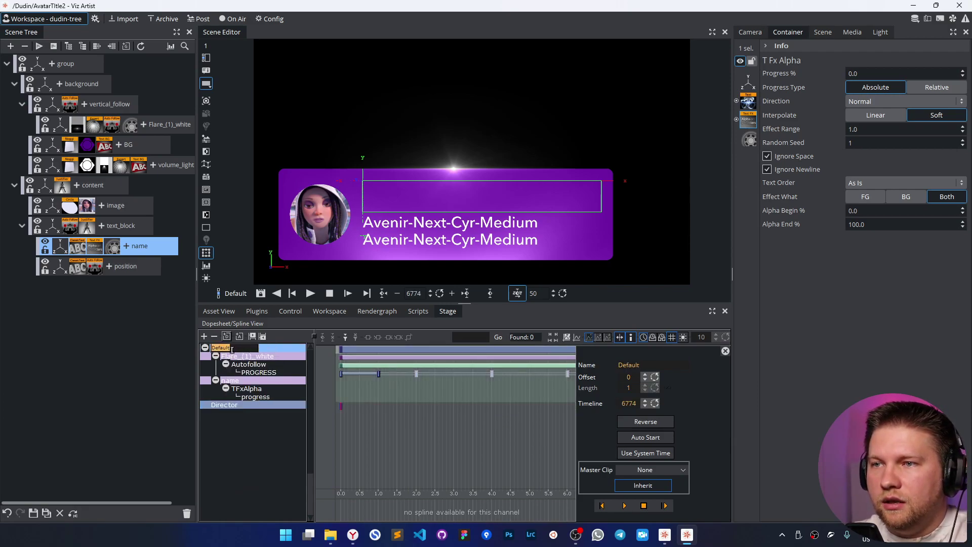
pyautogui.write('Loop')
pyautogui.press('Return')
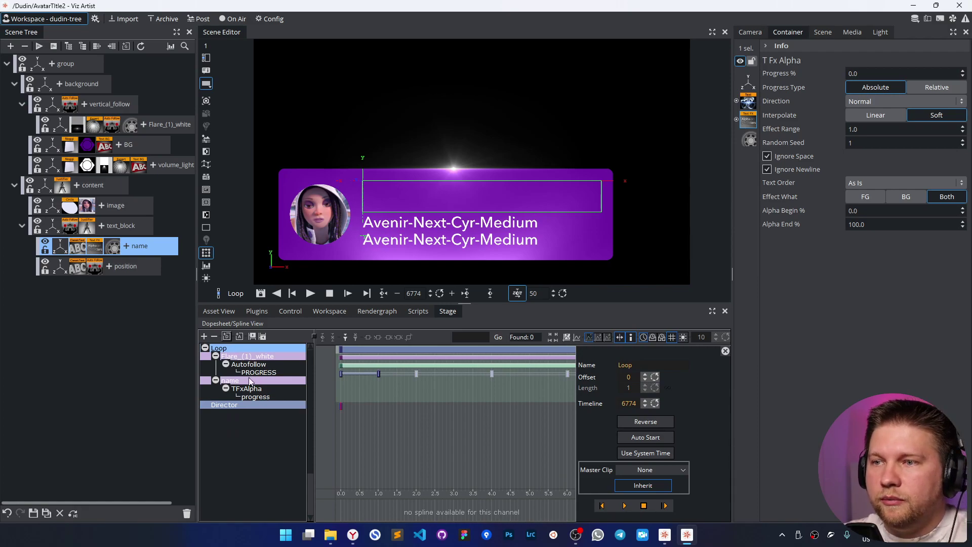
# Step: Copy the name's alpha reveal onto the position text, delaying its keys slightly, and preview
pyautogui.moveTo(249, 381); pyautogui.dragTo(227, 405)
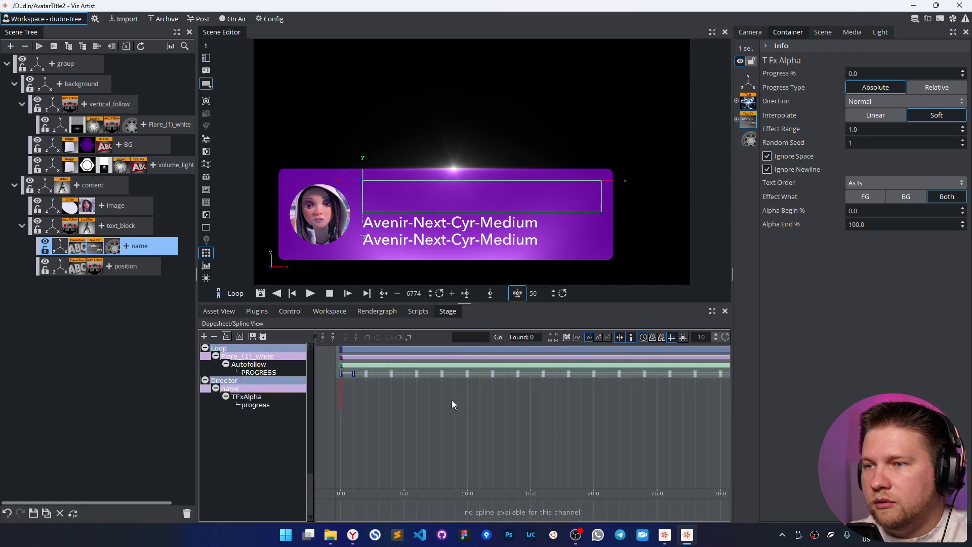
pyautogui.moveTo(451, 400); pyautogui.dragTo(406, 406, button='right')
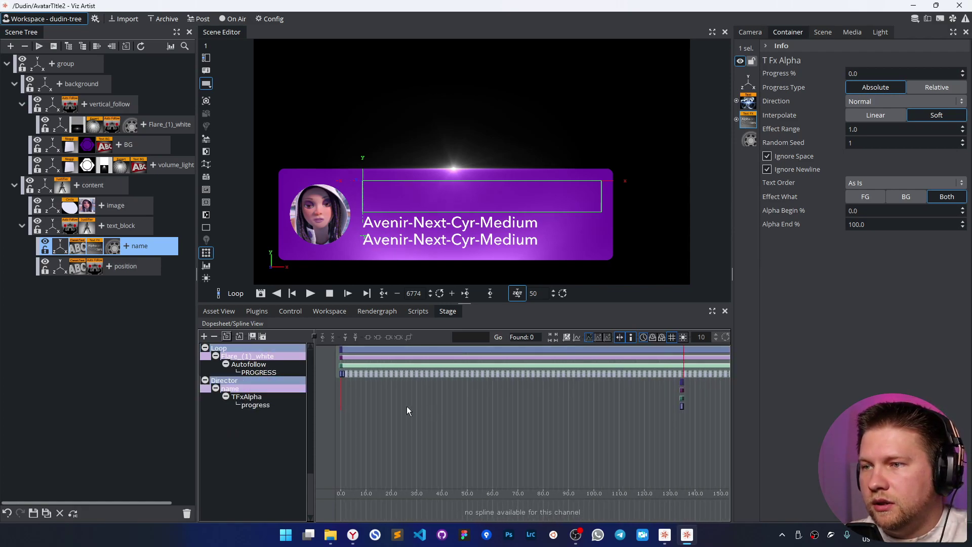
pyautogui.click(682, 407)
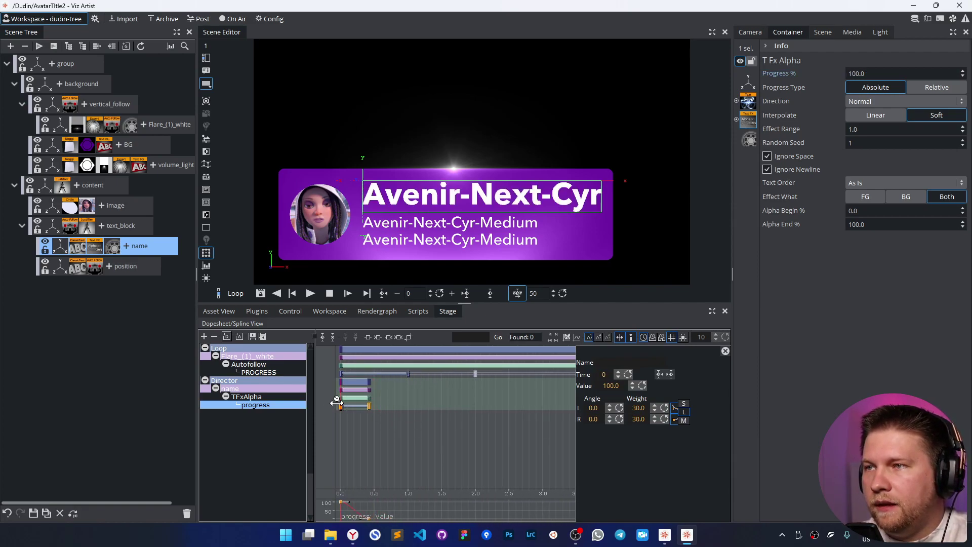
pyautogui.moveTo(337, 403)
pyautogui.mouseDown()
pyautogui.moveTo(367, 402)
pyautogui.moveTo(330, 403)
pyautogui.mouseUp()
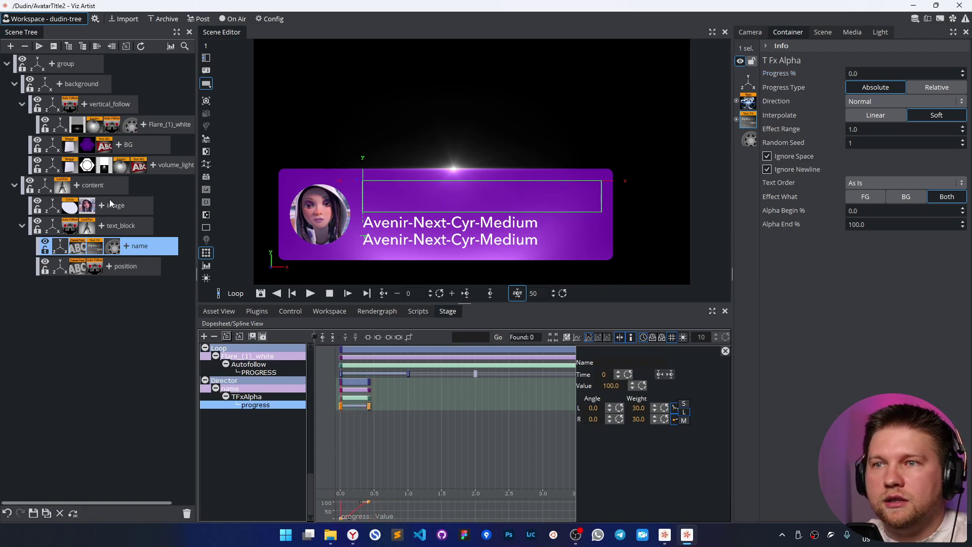
pyautogui.moveTo(95, 247); pyautogui.dragTo(118, 277)
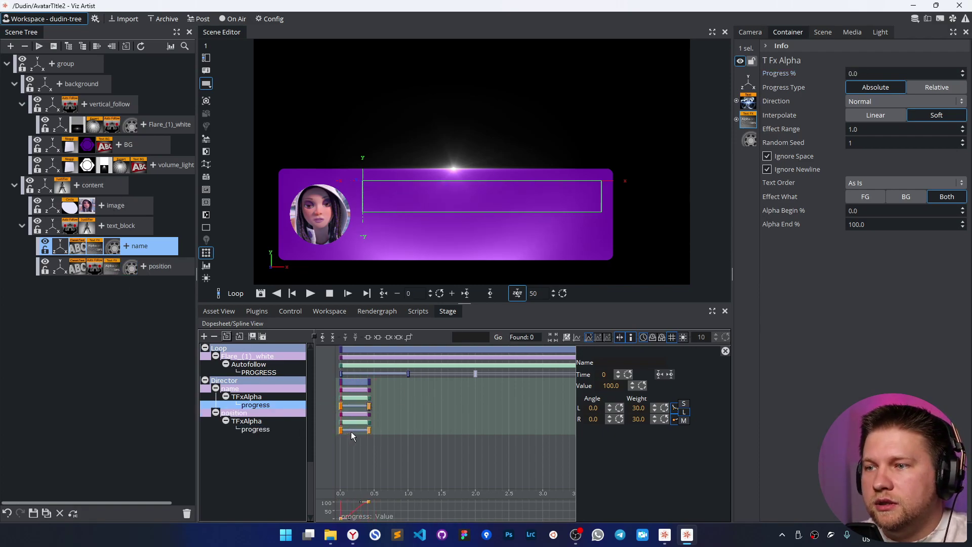
pyautogui.moveTo(351, 432); pyautogui.dragTo(365, 431)
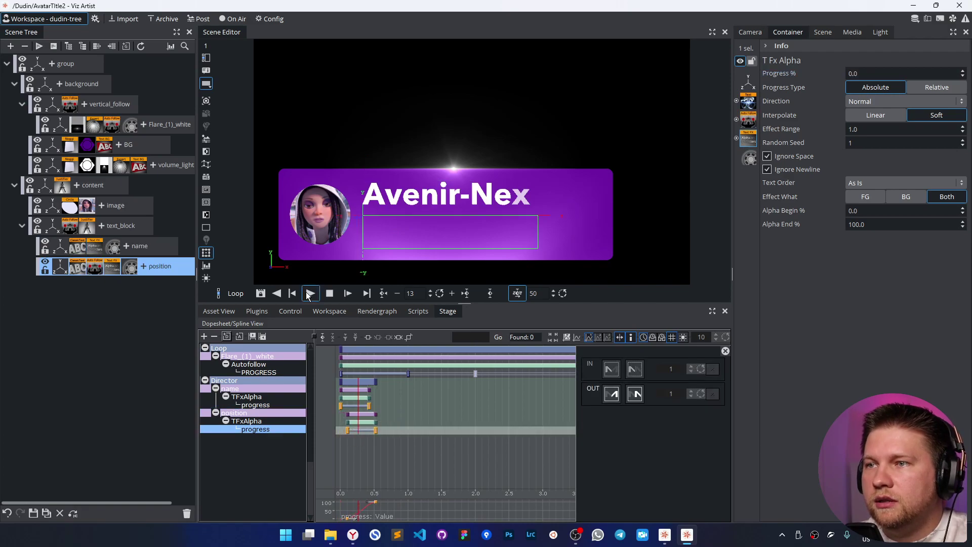
pyautogui.click(309, 293)
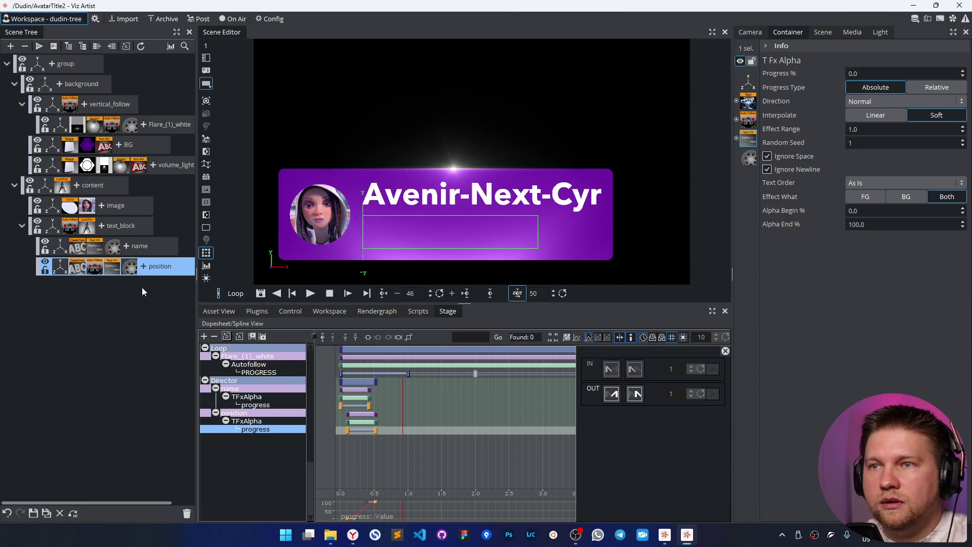
pyautogui.click(129, 268)
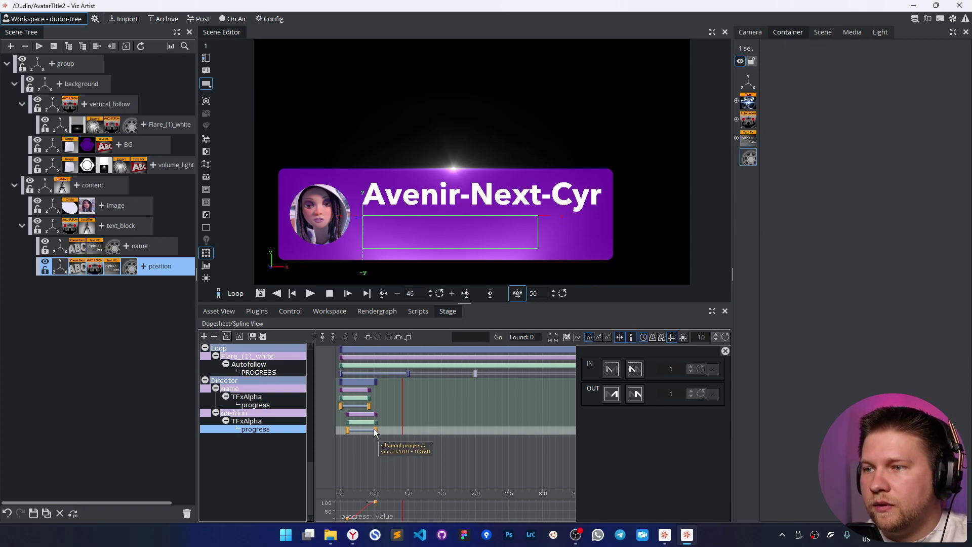
pyautogui.click(375, 430)
pyautogui.click(337, 415)
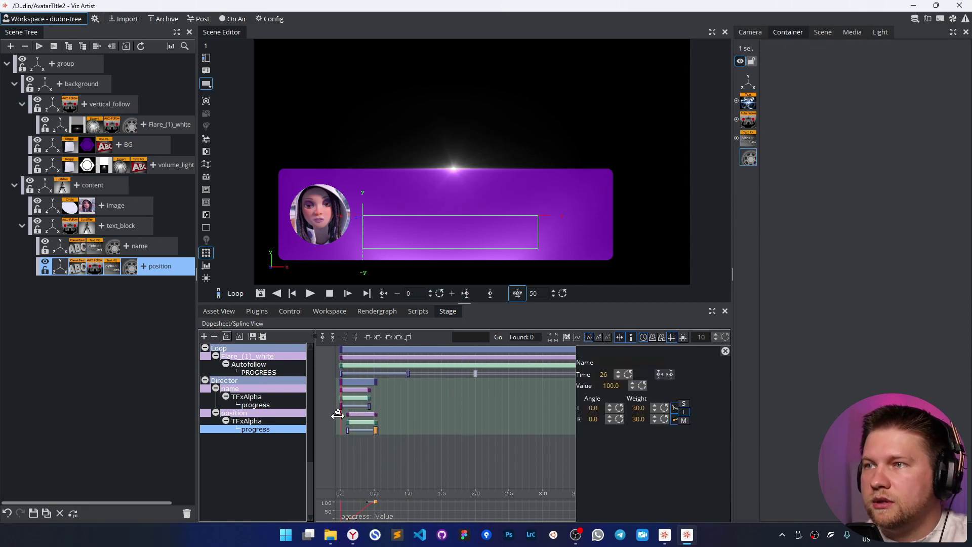
# Step: Delete the trailing space after 'Medium' in the position text and preview the title reveal
pyautogui.click(74, 268)
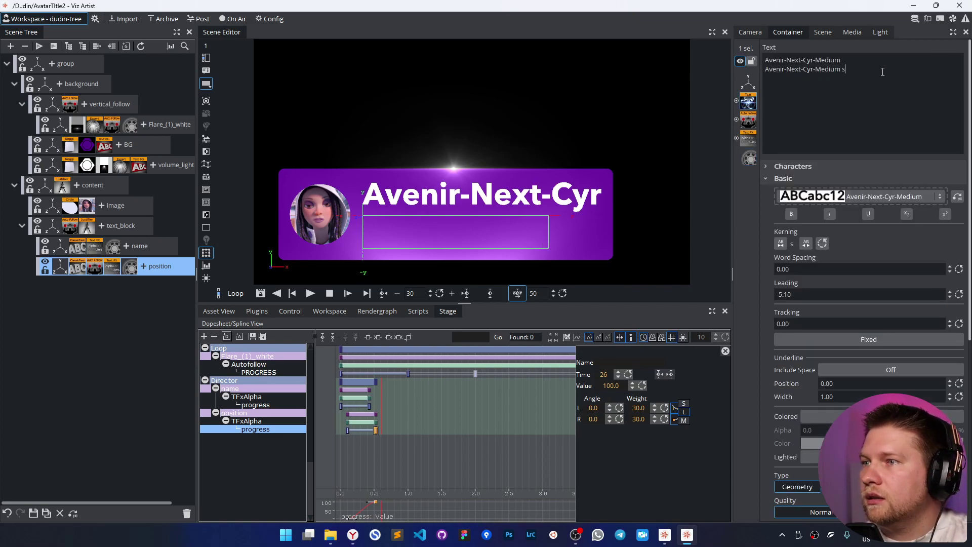
pyautogui.press('BackSpace')
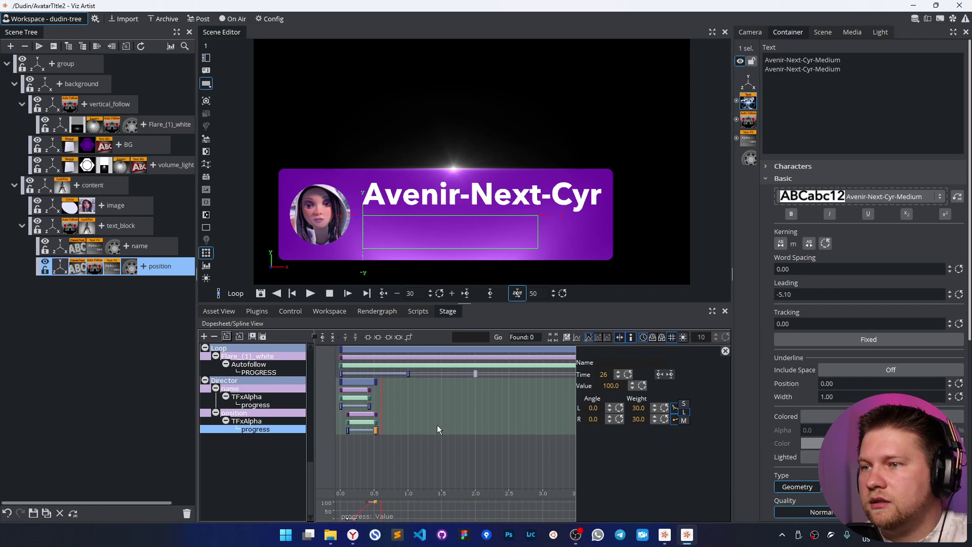
pyautogui.moveTo(382, 403)
pyautogui.mouseDown()
pyautogui.moveTo(356, 398)
pyautogui.moveTo(390, 400)
pyautogui.mouseUp()
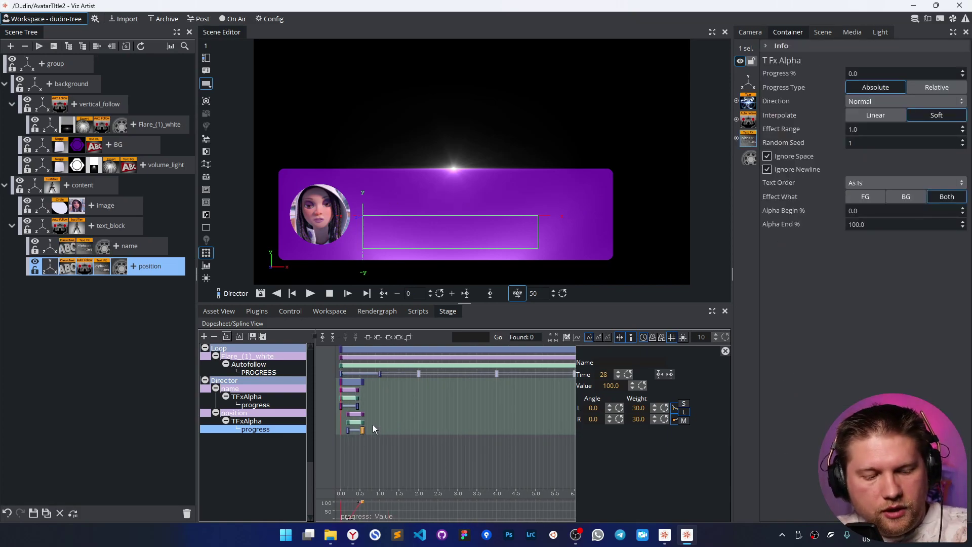
pyautogui.scroll(5, 369, 414)
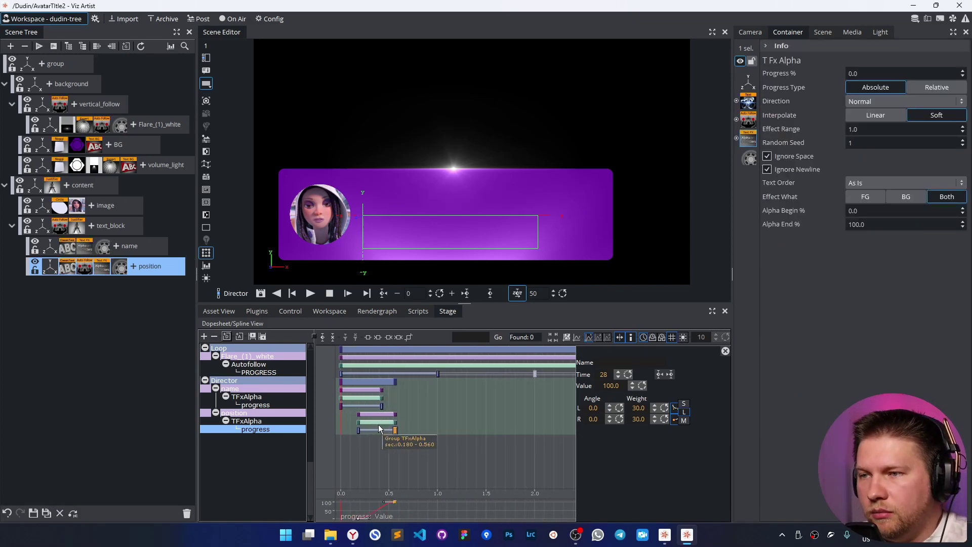
pyautogui.moveTo(343, 421)
pyautogui.mouseDown()
pyautogui.moveTo(381, 415)
pyautogui.moveTo(339, 411)
pyautogui.mouseUp()
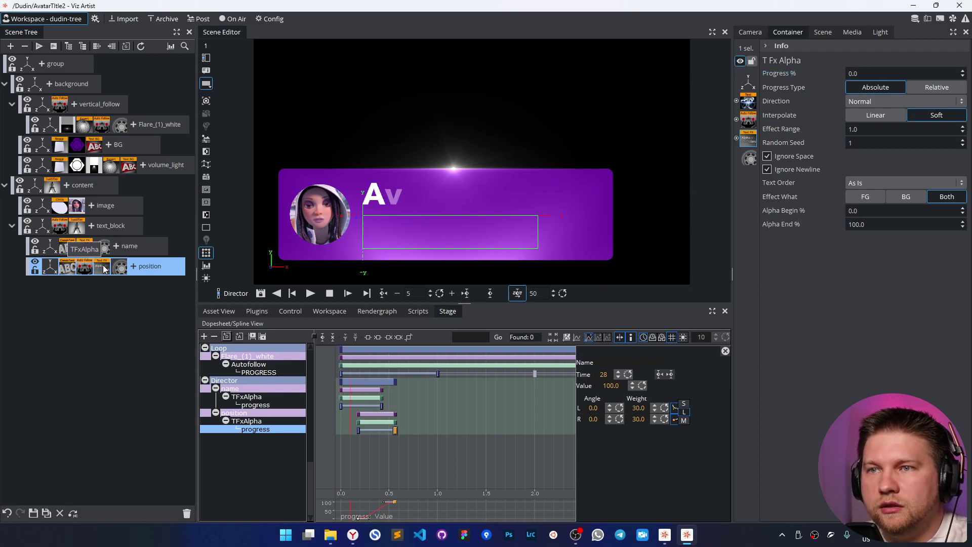
pyautogui.moveTo(353, 428)
pyautogui.mouseDown()
pyautogui.moveTo(400, 427)
pyautogui.moveTo(337, 428)
pyautogui.moveTo(401, 429)
pyautogui.mouseUp()
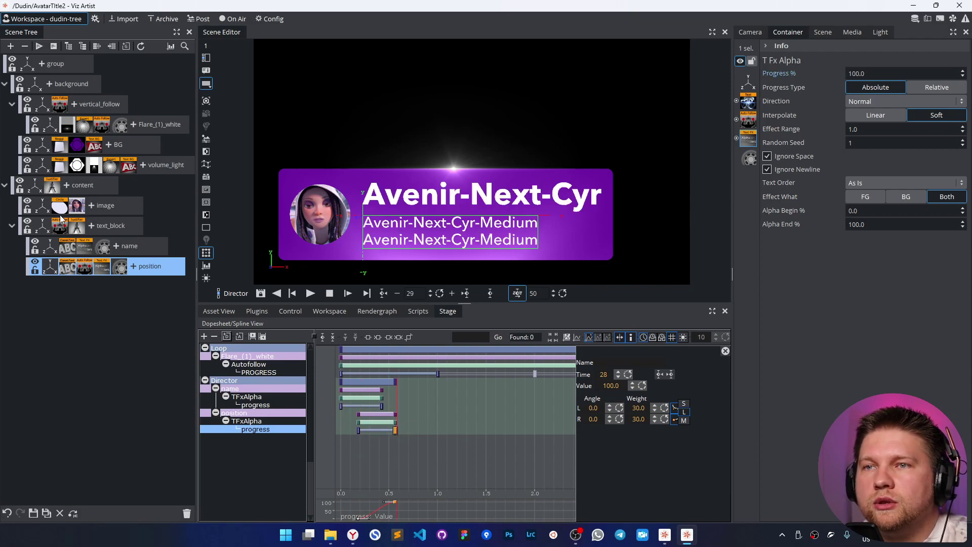
# Step: Add an Alpha plugin to the avatar image container
pyautogui.click(91, 205)
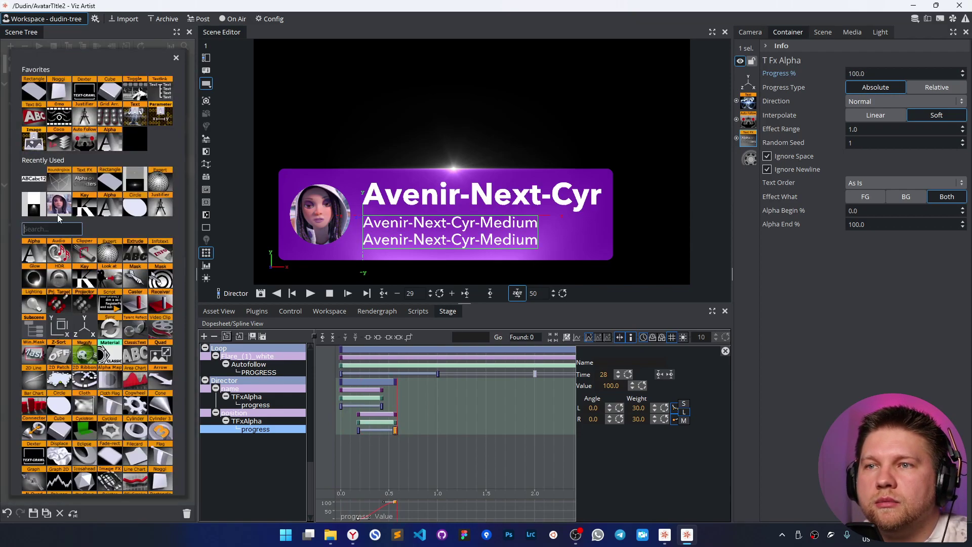
pyautogui.click(33, 256)
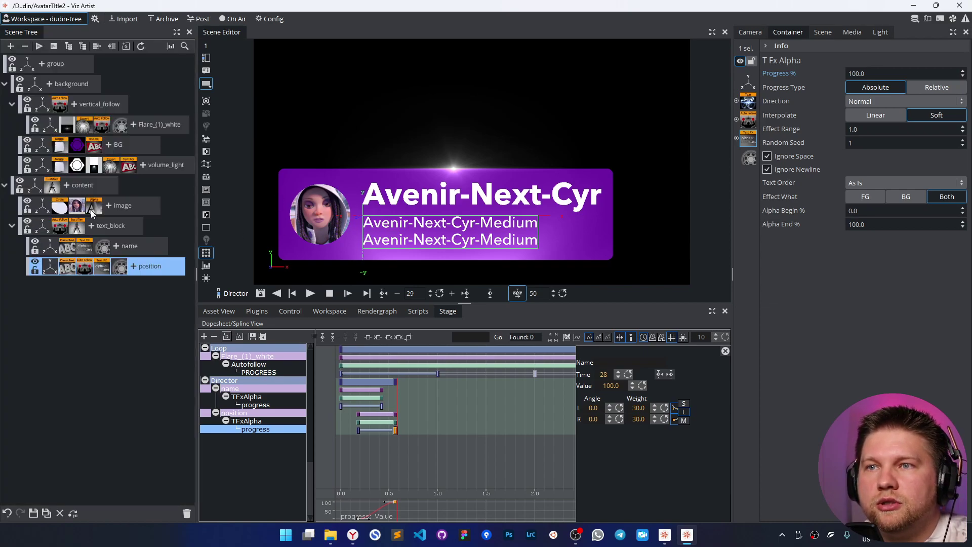
pyautogui.click(91, 209)
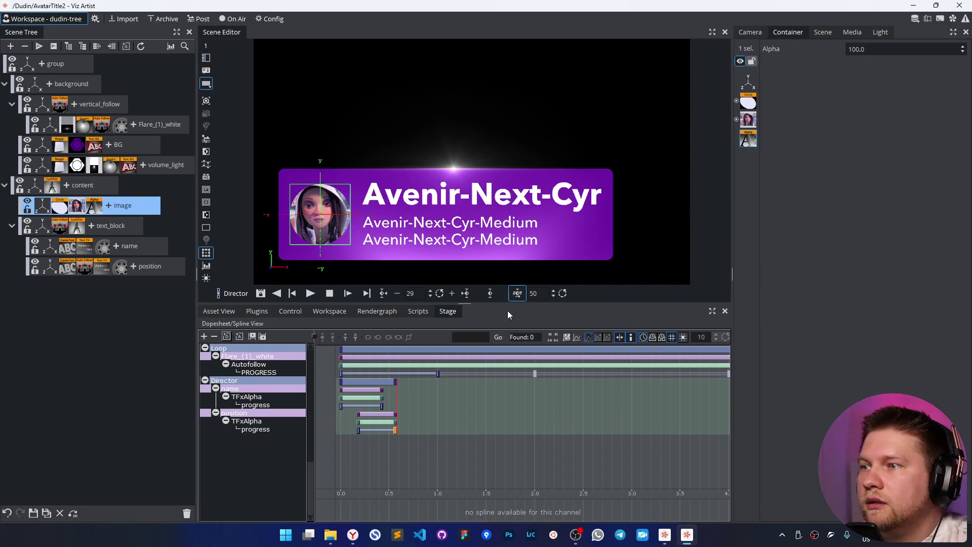
# Step: Keyframe the avatar's Alpha from 0 to 100 for a quick fade-in at the start
pyautogui.click(491, 295)
pyautogui.moveTo(830, 49); pyautogui.dragTo(796, 50)
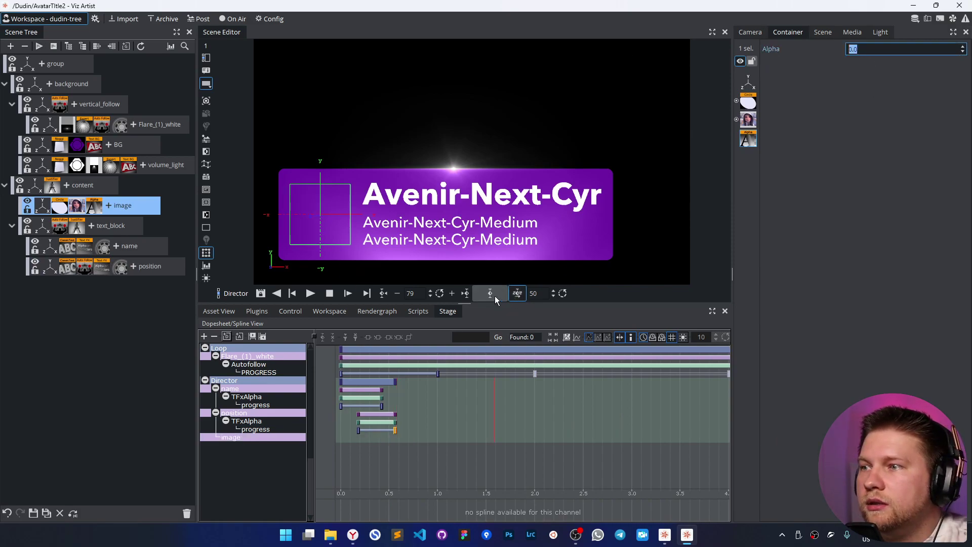
pyautogui.click(493, 295)
pyautogui.moveTo(495, 455); pyautogui.dragTo(336, 456)
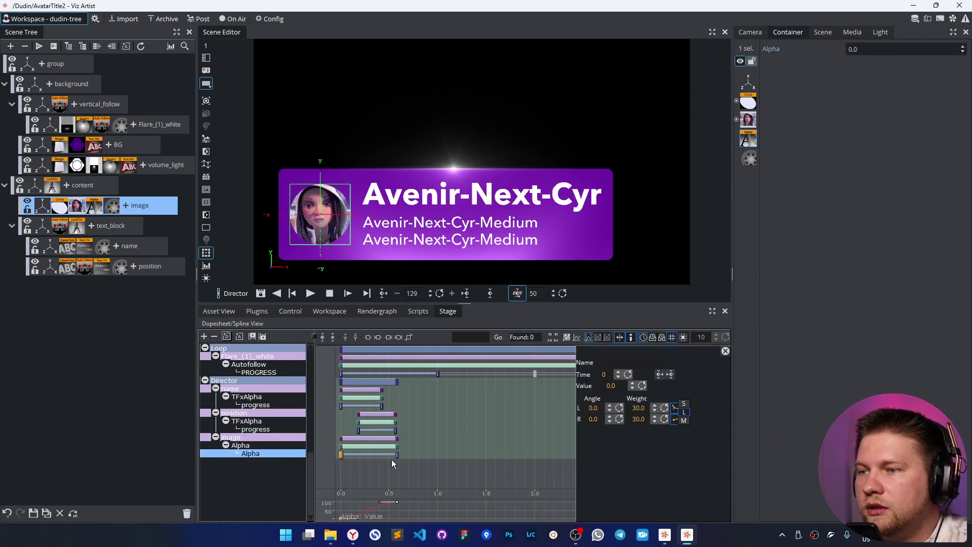
pyautogui.moveTo(397, 455)
pyautogui.mouseDown()
pyautogui.moveTo(326, 445)
pyautogui.moveTo(391, 447)
pyautogui.mouseUp()
# Step: Animate the locked texture scaling from 1.41 to 1.29 and copy the Alpha plugin onto BG
pyautogui.click(80, 209)
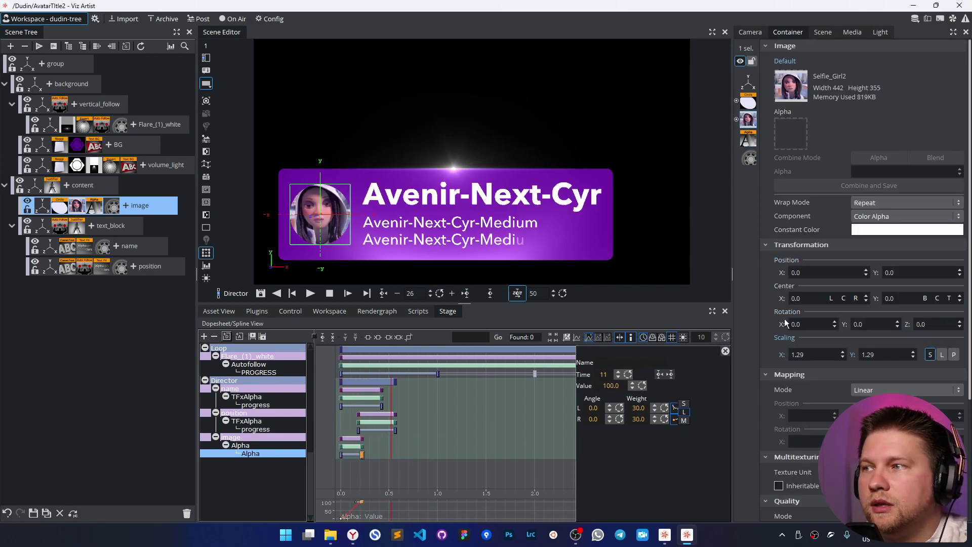
pyautogui.click(490, 293)
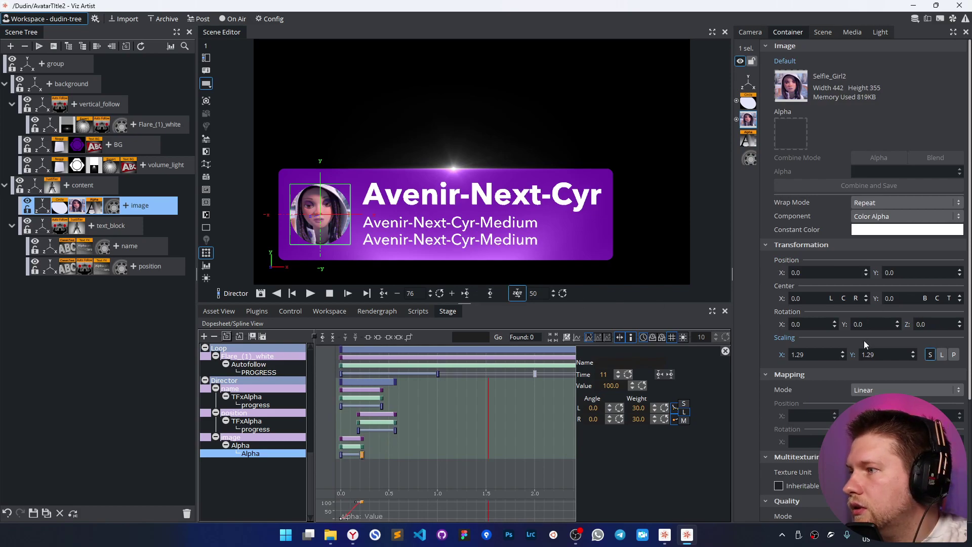
pyautogui.click(942, 356)
pyautogui.moveTo(887, 356); pyautogui.dragTo(893, 357)
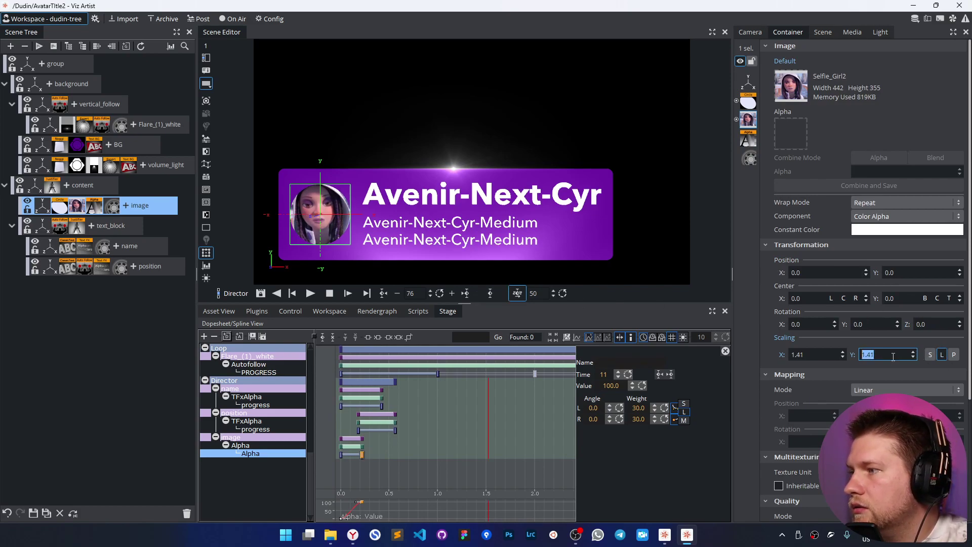
pyautogui.press('Return')
pyautogui.click(490, 293)
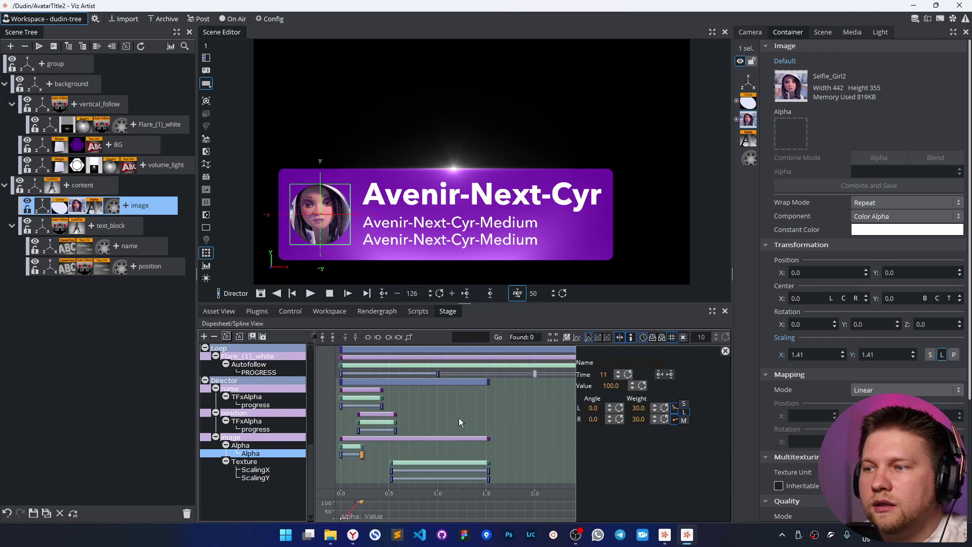
pyautogui.moveTo(488, 479); pyautogui.dragTo(373, 471)
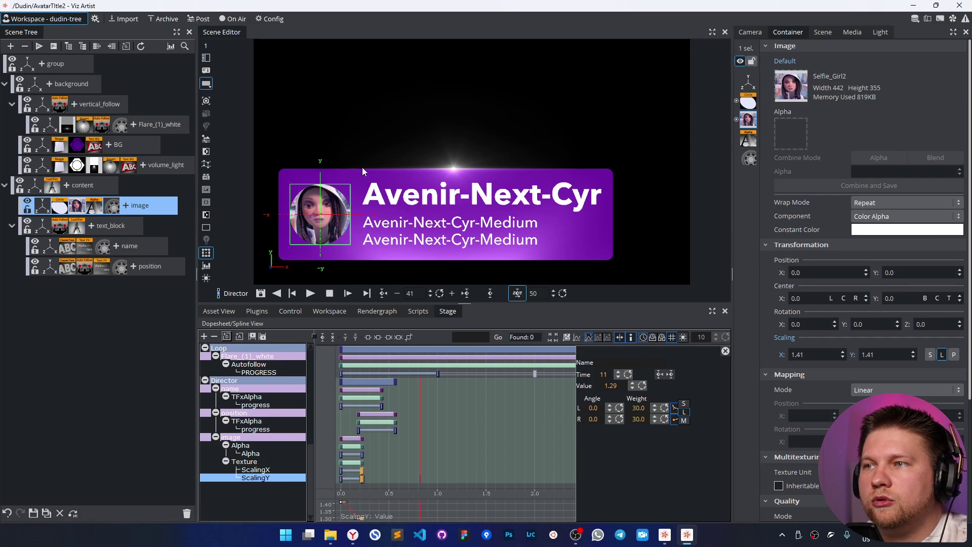
pyautogui.keyDown('ctrl'); pyautogui.moveTo(95, 209); pyautogui.dragTo(108, 151); pyautogui.keyUp('ctrl')
pyautogui.click(141, 150)
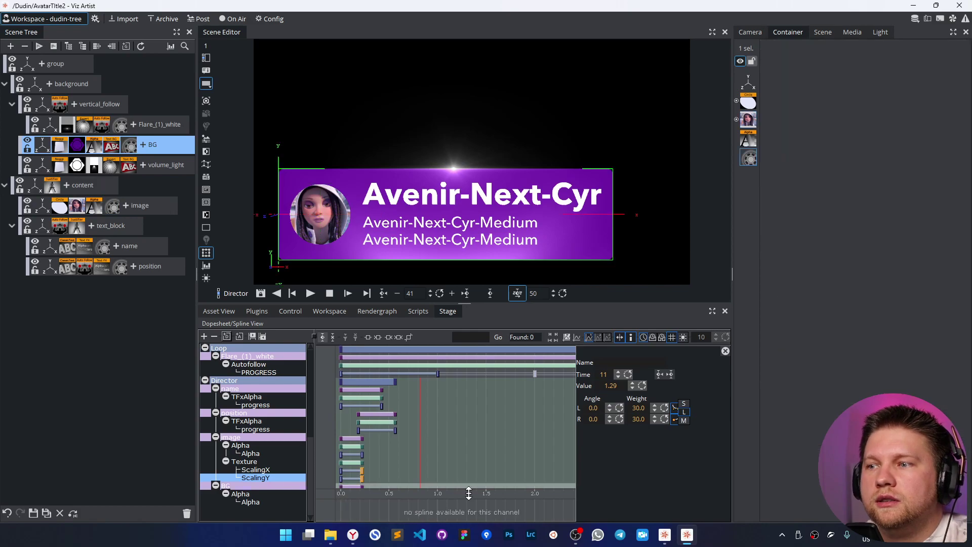
# Step: Add Alpha plugins to volume_light and vertical_follow, then preview the banner, image and texts fading in
pyautogui.moveTo(420, 434); pyautogui.dragTo(385, 431)
pyautogui.keyDown('ctrl'); pyautogui.moveTo(100, 172); pyautogui.dragTo(101, 167); pyautogui.keyUp('ctrl')
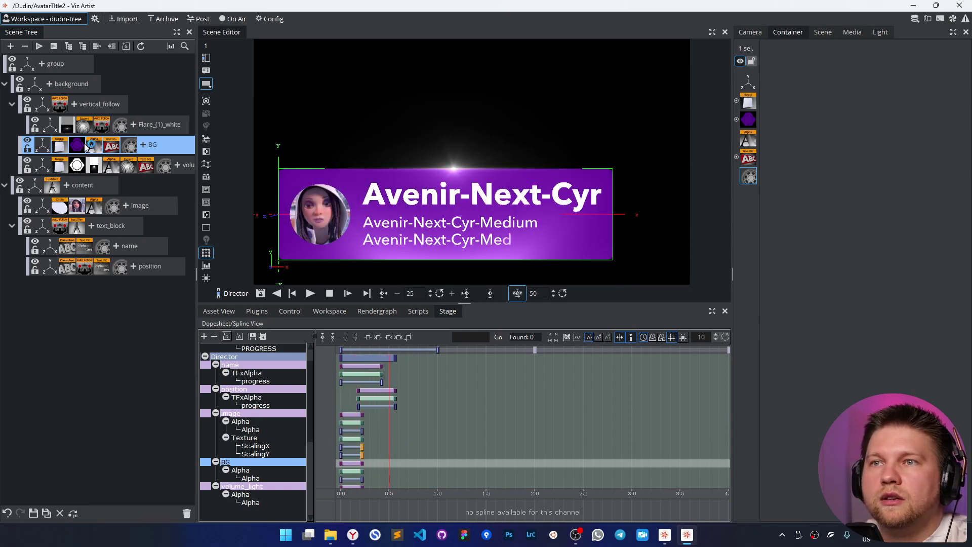
pyautogui.keyDown('ctrl'); pyautogui.moveTo(94, 148); pyautogui.dragTo(81, 106); pyautogui.keyUp('ctrl')
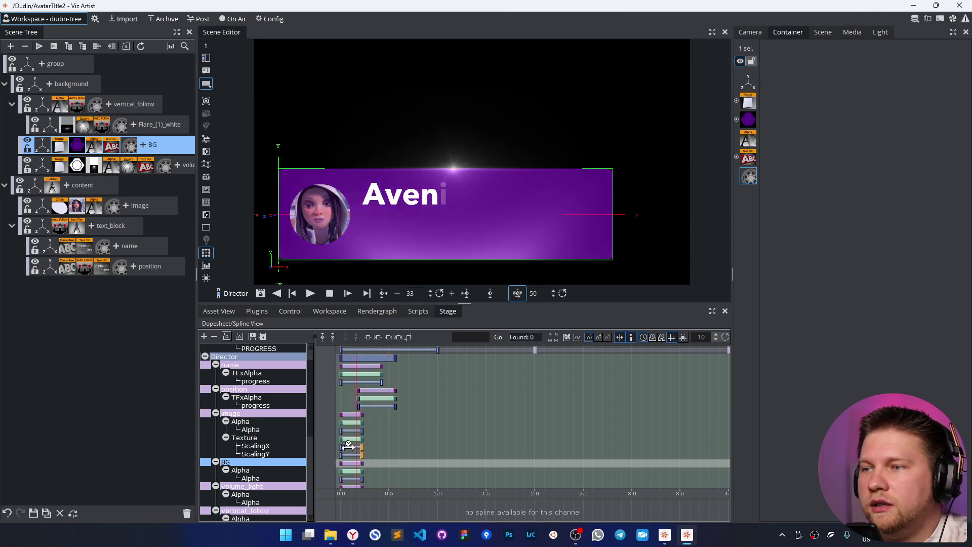
pyautogui.moveTo(354, 451); pyautogui.dragTo(399, 454)
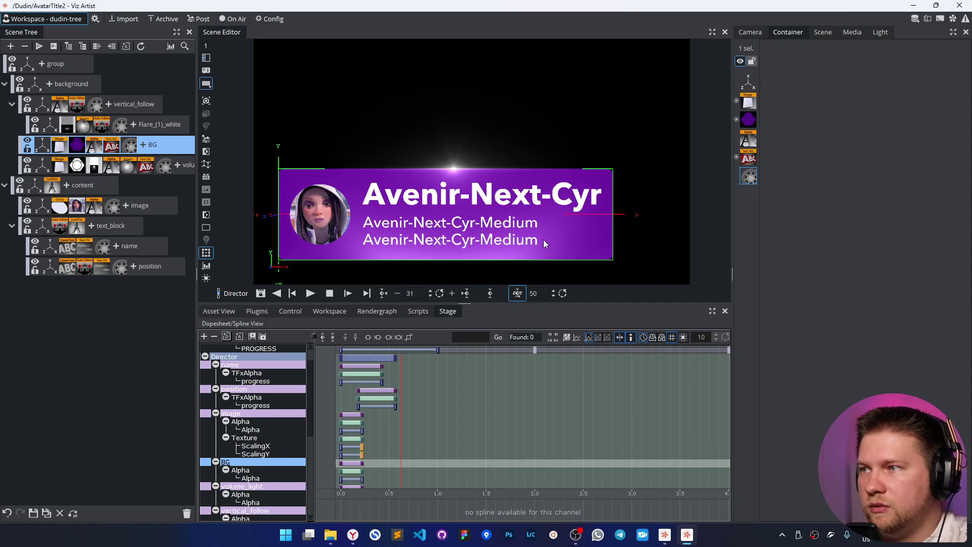
# Step: Keyframe volume_light's glow texture lowering to Y -8.5, and move that key to 0.48 s
pyautogui.click(100, 171)
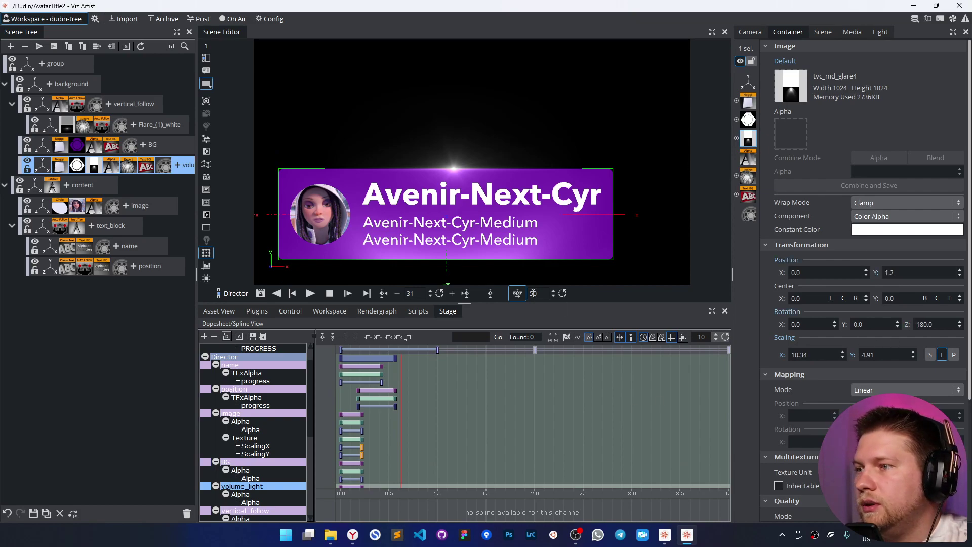
pyautogui.click(493, 294)
pyautogui.moveTo(905, 270); pyautogui.dragTo(852, 275)
pyautogui.click(489, 293)
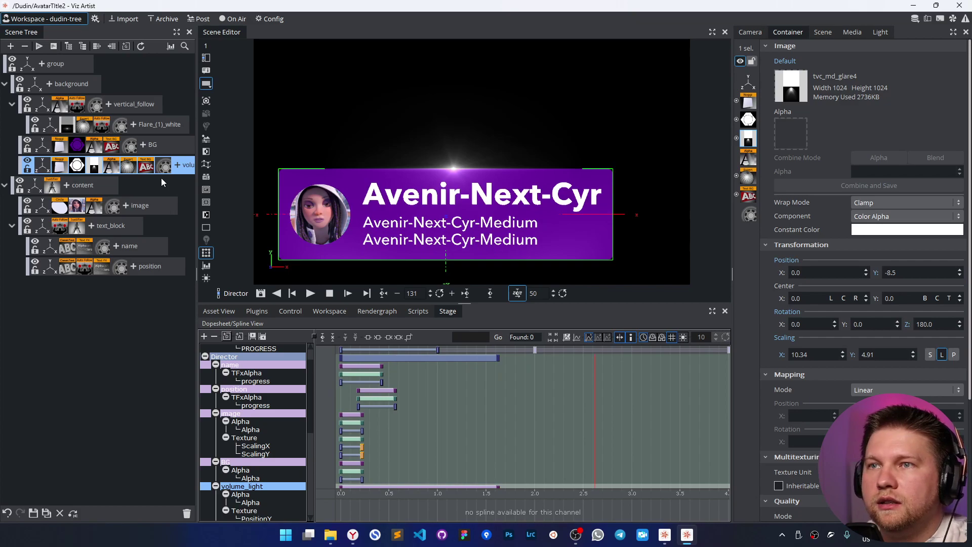
pyautogui.scroll(-3, 428, 414)
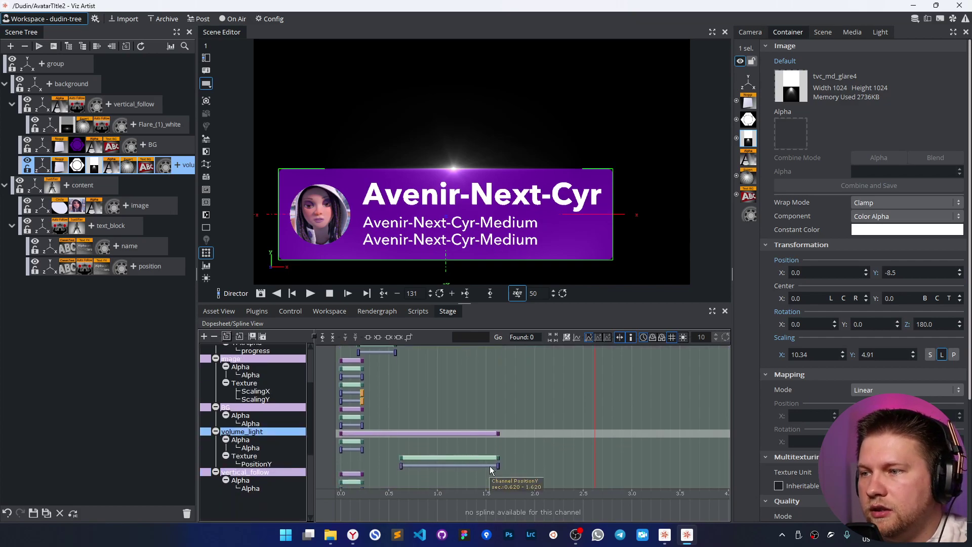
pyautogui.click(426, 464)
pyautogui.moveTo(427, 463); pyautogui.dragTo(392, 468)
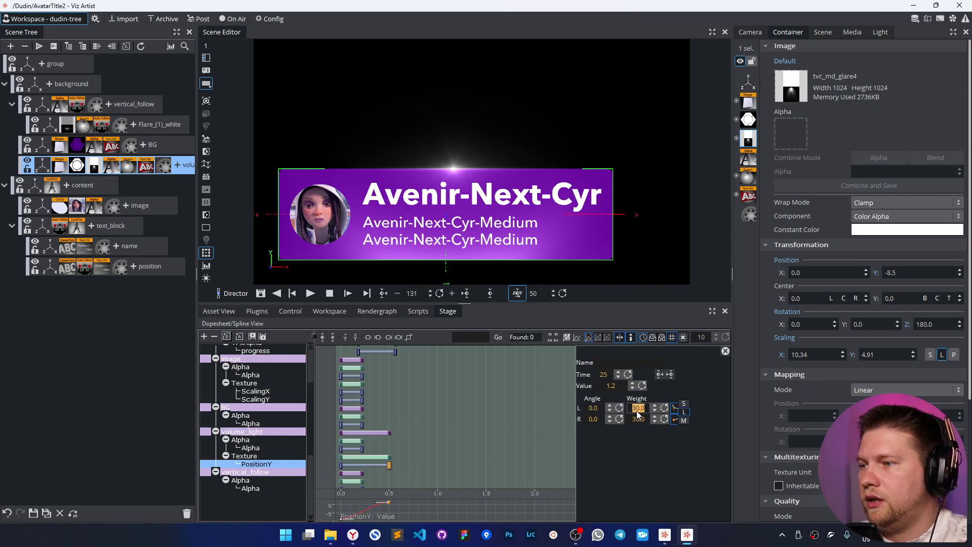
# Step: Delay the glow position key to about 1 s and play the animation from frame 43
pyautogui.moveTo(400, 410); pyautogui.dragTo(349, 420)
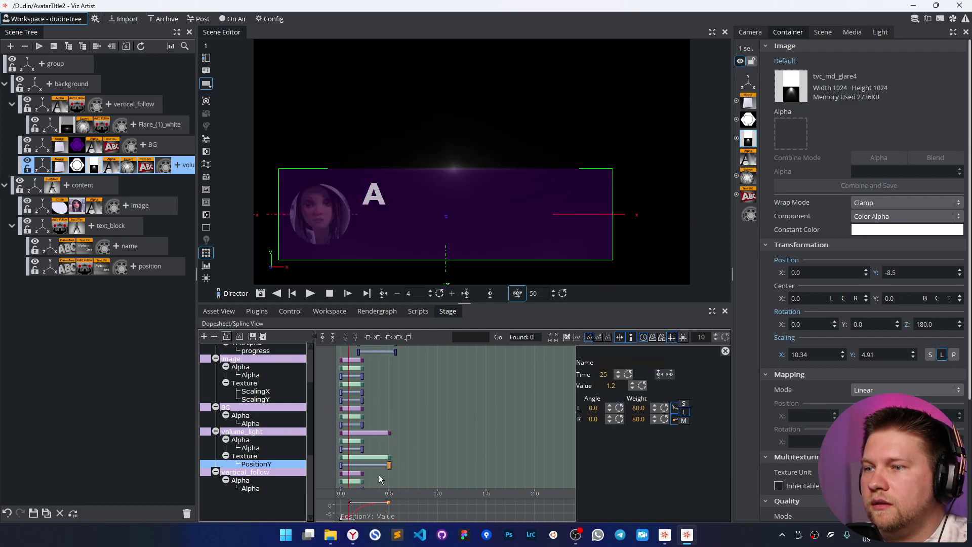
pyautogui.moveTo(389, 466)
pyautogui.mouseDown()
pyautogui.moveTo(436, 465)
pyautogui.moveTo(354, 423)
pyautogui.moveTo(410, 421)
pyautogui.moveTo(295, 412)
pyautogui.moveTo(428, 396)
pyautogui.mouseUp()
pyautogui.click(664, 209)
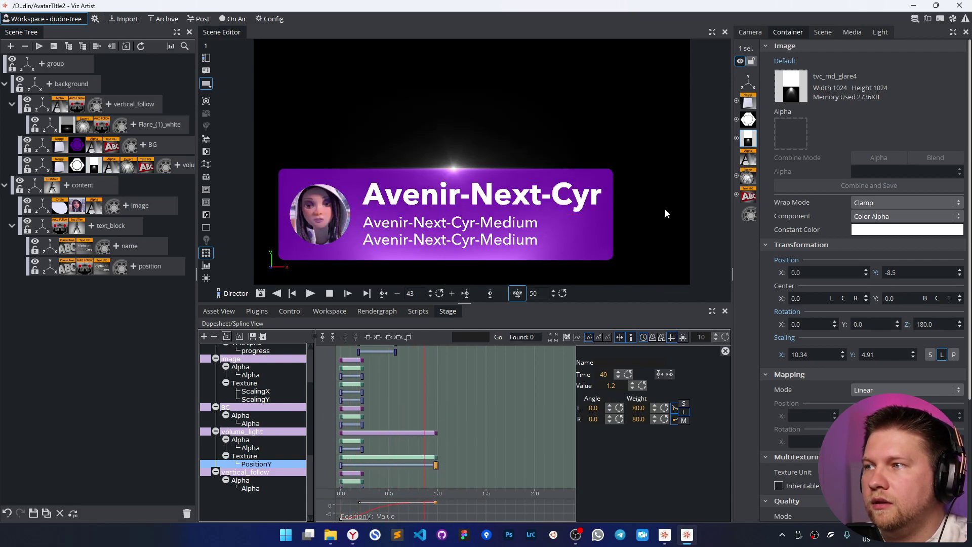
pyautogui.click(310, 293)
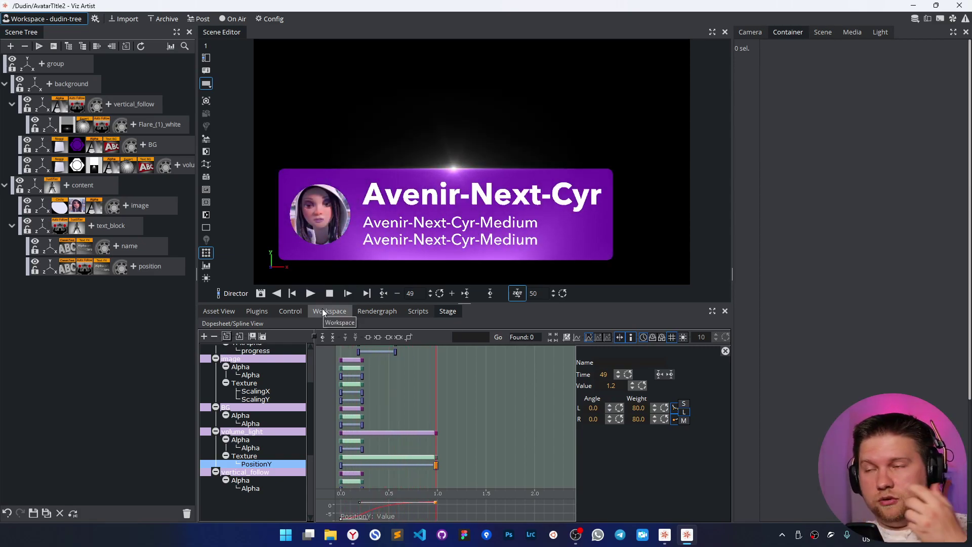
pyautogui.scroll(3, 303, 357)
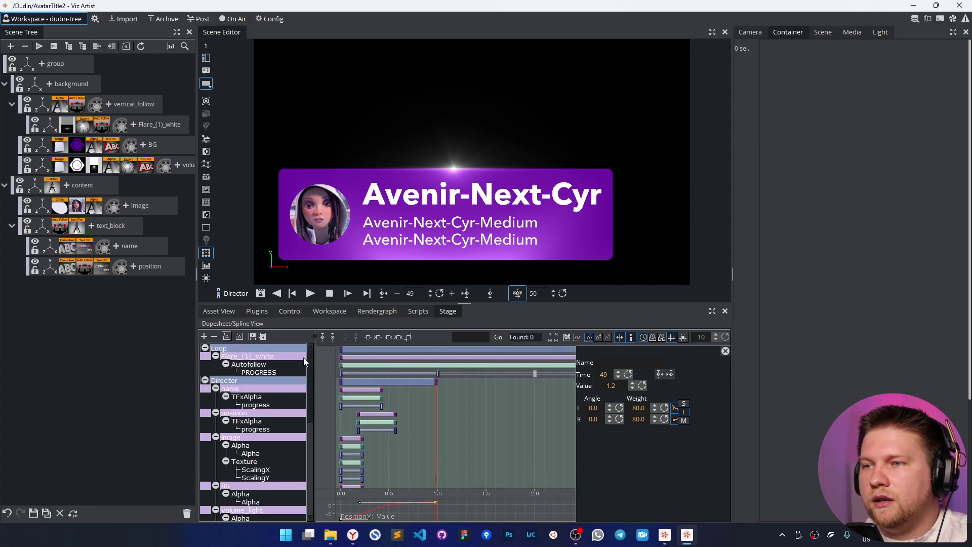
pyautogui.click(245, 349)
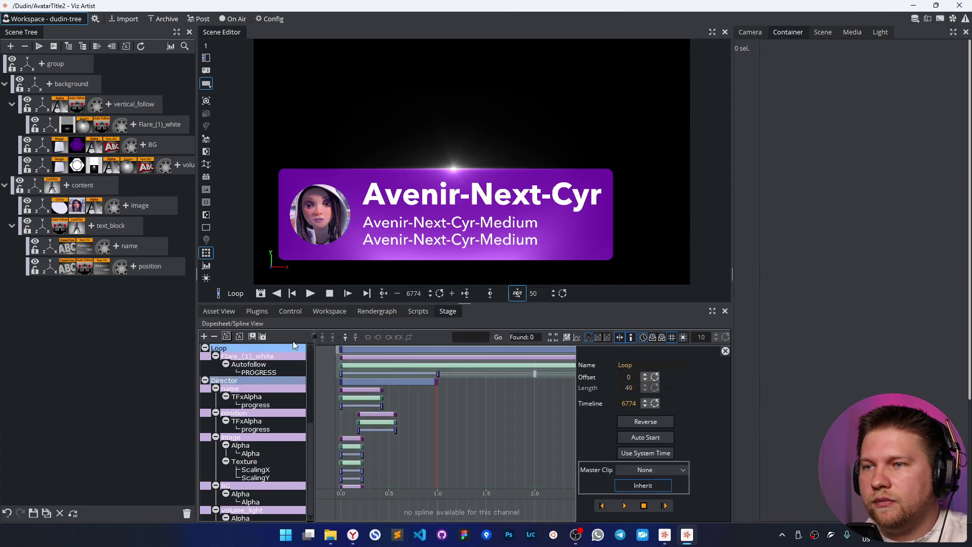
pyautogui.click(245, 380)
pyautogui.click(313, 294)
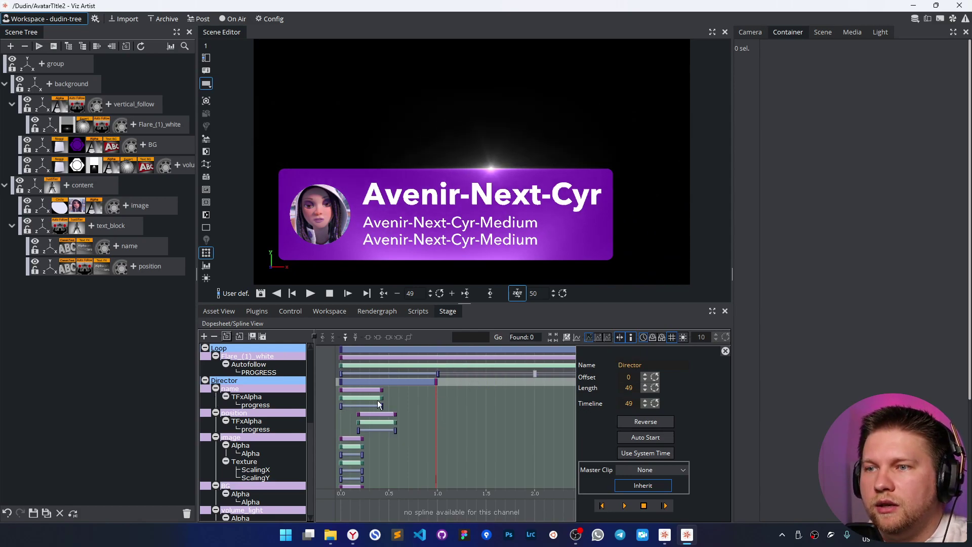
pyautogui.click(161, 147)
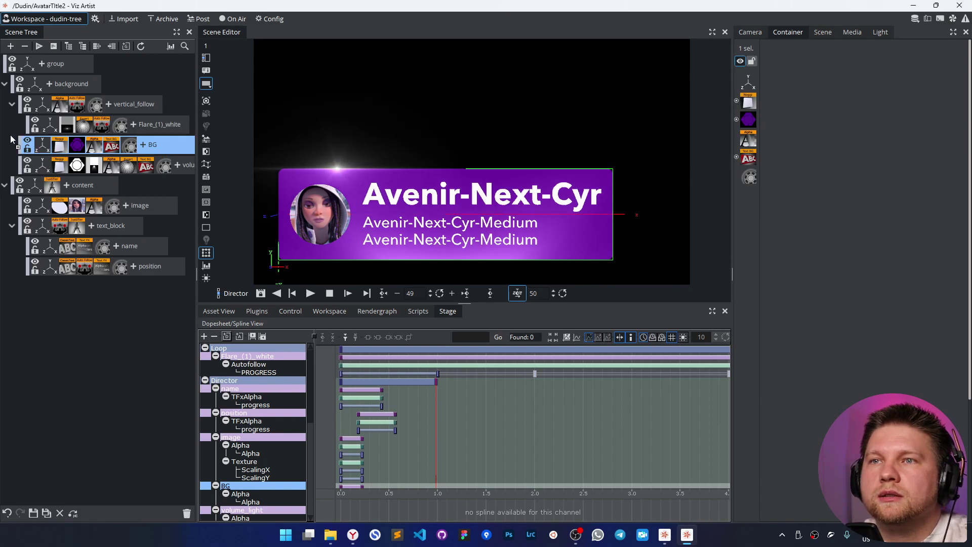
# Step: Undo the stray flare geometry, duplicate BG and remove the Alpha fade from the copy
pyautogui.moveTo(28, 135); pyautogui.dragTo(29, 127)
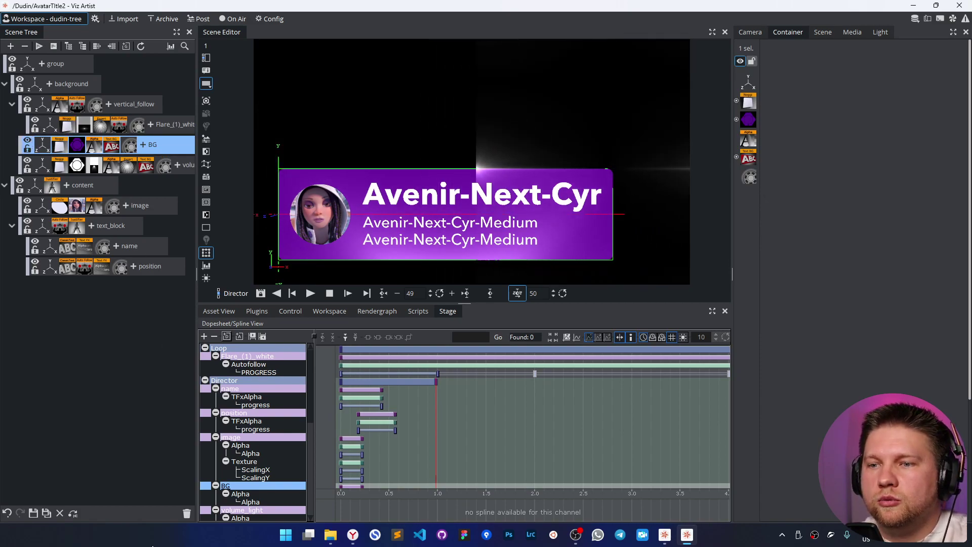
pyautogui.click(8, 513)
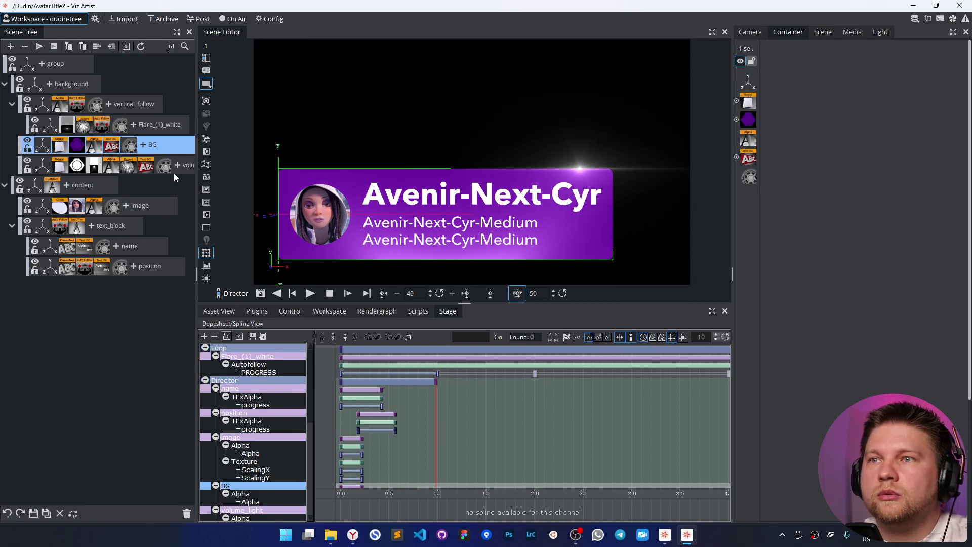
pyautogui.hotkey('ctrl', 'd')
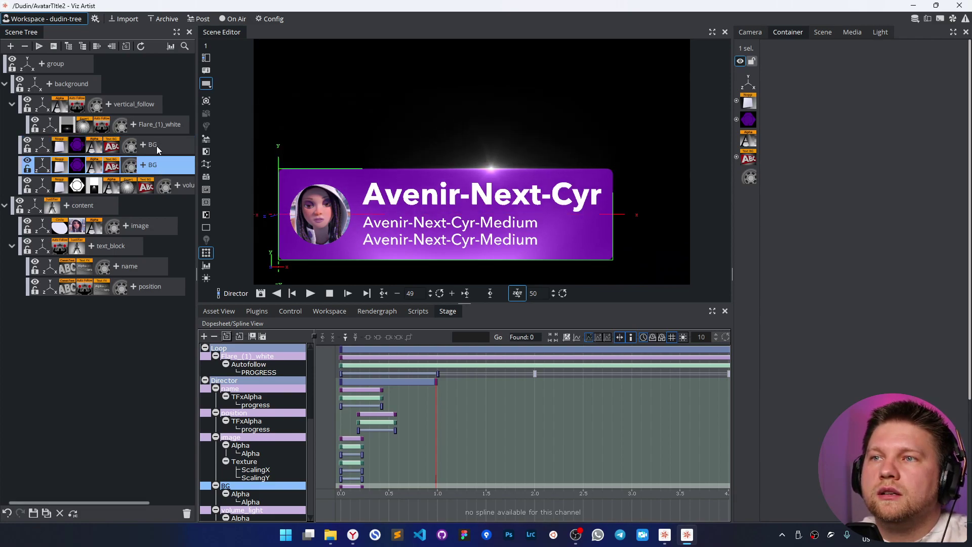
pyautogui.click(157, 146)
pyautogui.moveTo(127, 146); pyautogui.dragTo(188, 515)
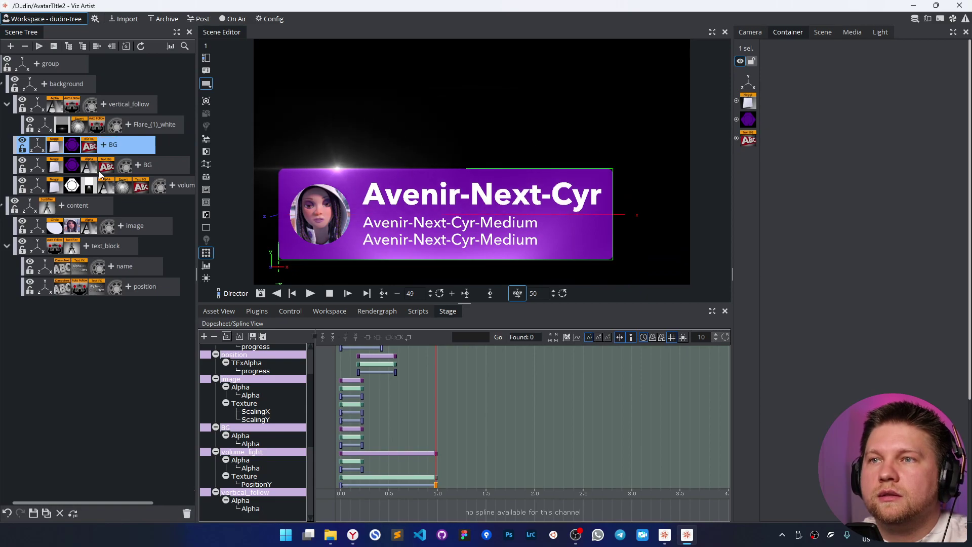
# Step: Set the copy's Text BG to wrap the NEXT container with margins of 5
pyautogui.click(90, 147)
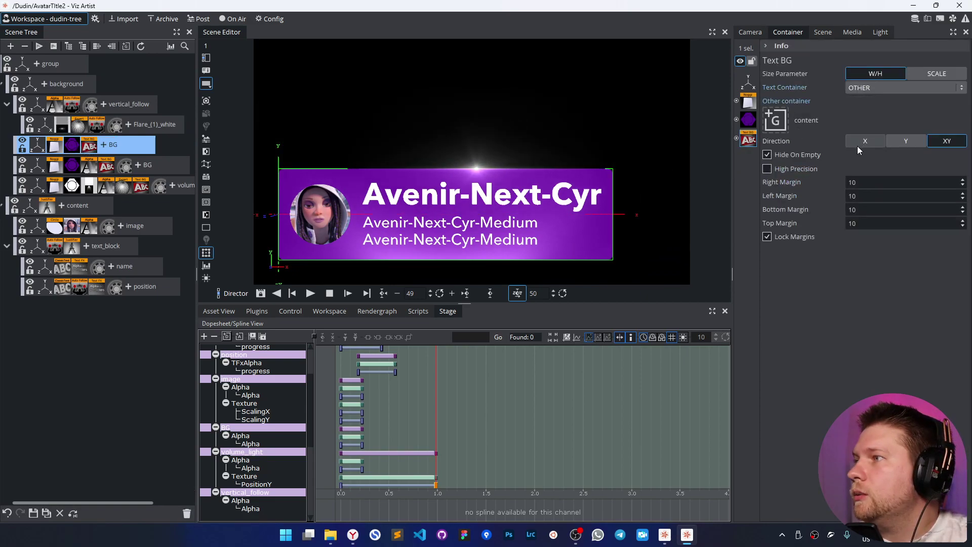
pyautogui.moveTo(861, 181); pyautogui.dragTo(866, 182)
pyautogui.click(874, 87)
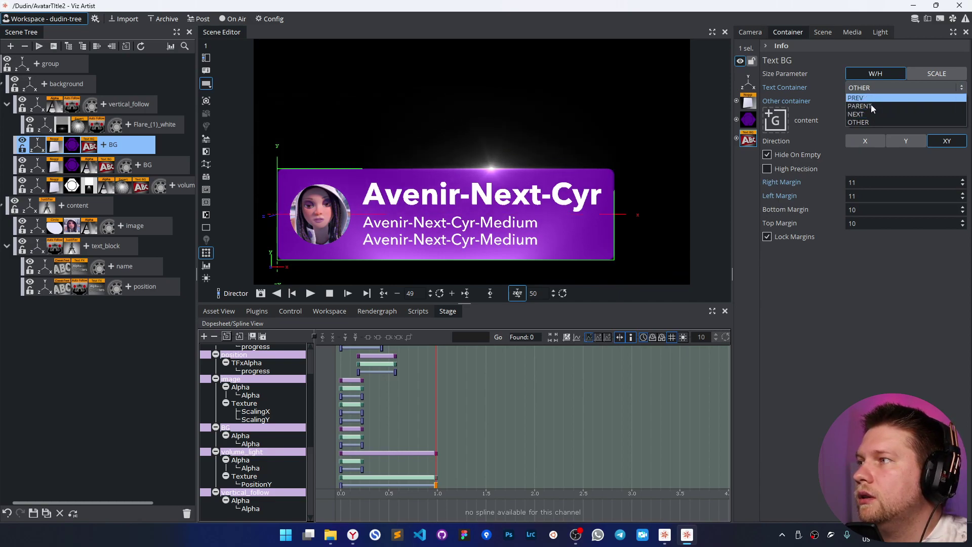
pyautogui.click(870, 112)
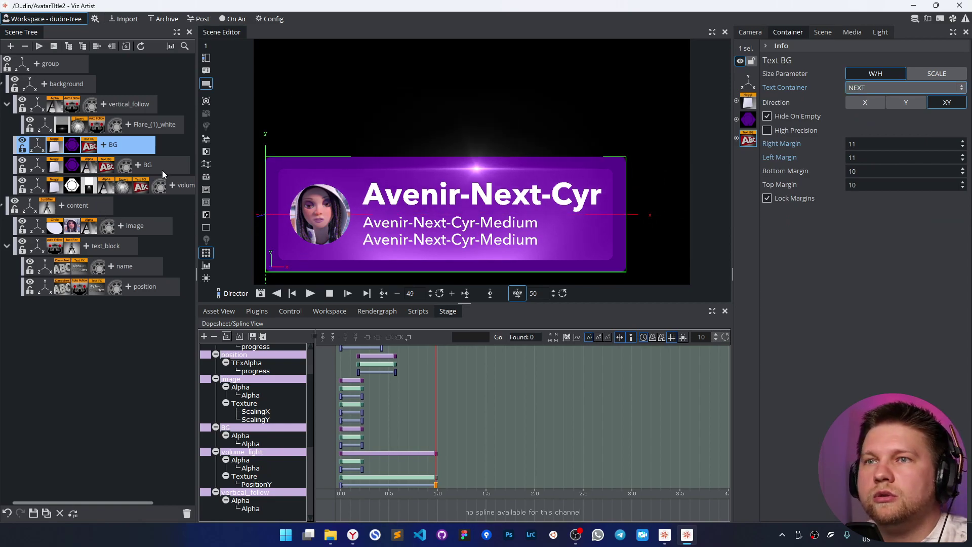
pyautogui.doubleClick(856, 170)
pyautogui.write('5')
pyautogui.doubleClick(861, 157)
pyautogui.write('5')
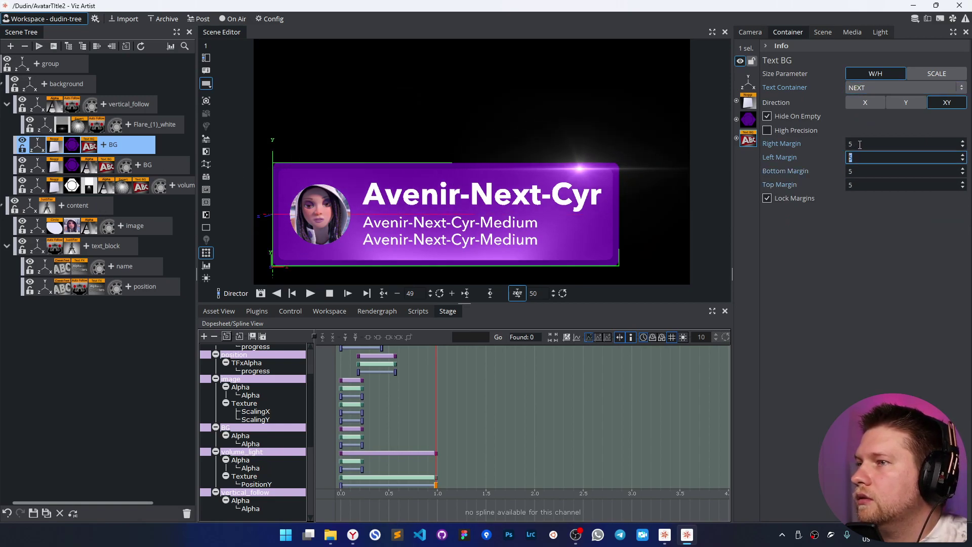
pyautogui.press('Return')
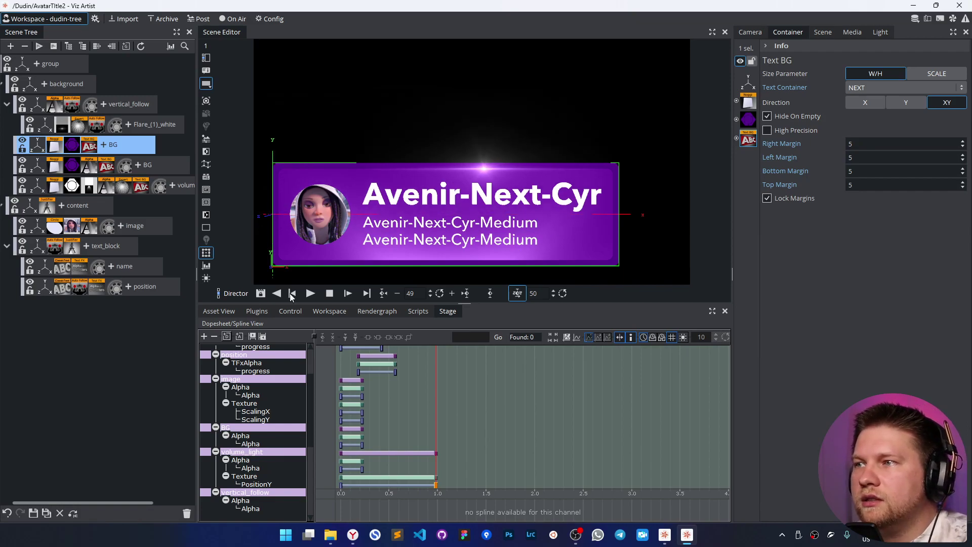
# Step: Hide the avatar and toggle the name text to test the plate's auto-sizing
pyautogui.click(22, 221)
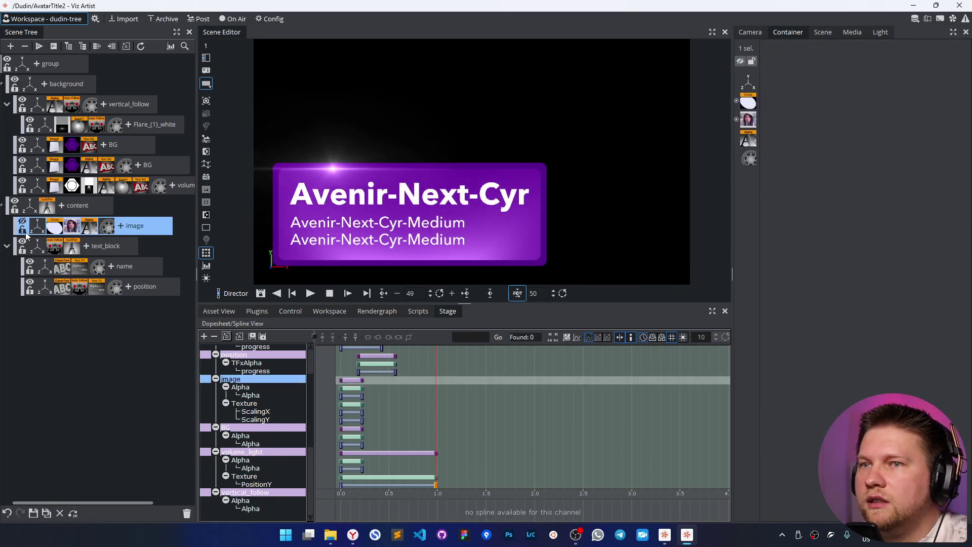
pyautogui.click(30, 261)
pyautogui.click(30, 261)
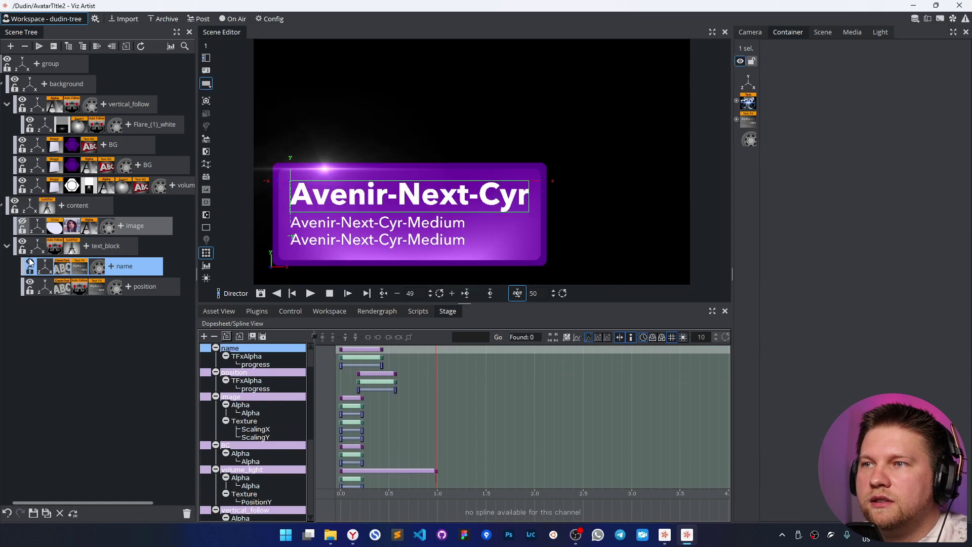
# Step: Show the avatar again and rename the duplicated plate to border
pyautogui.click(23, 223)
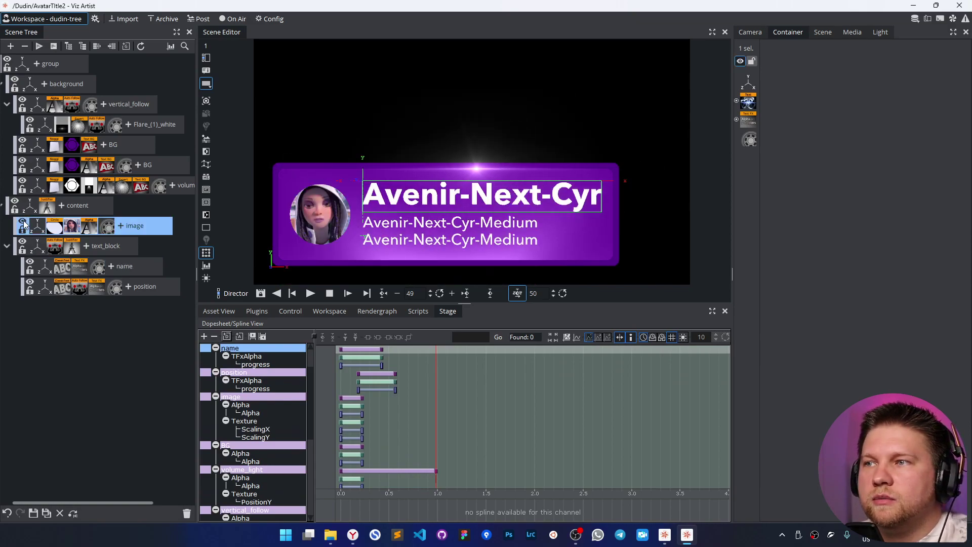
pyautogui.click(135, 145)
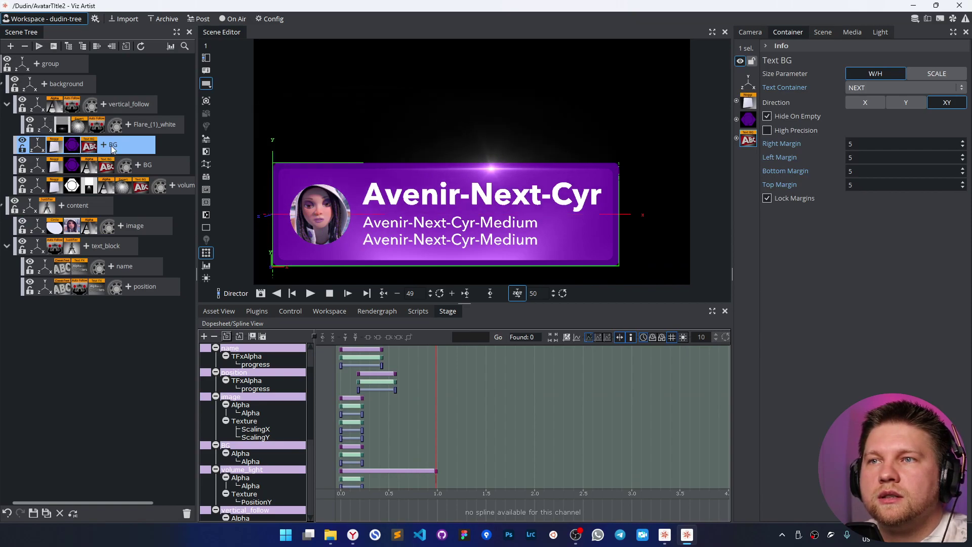
pyautogui.doubleClick(111, 145)
pyautogui.write('bg')
pyautogui.write('rder')
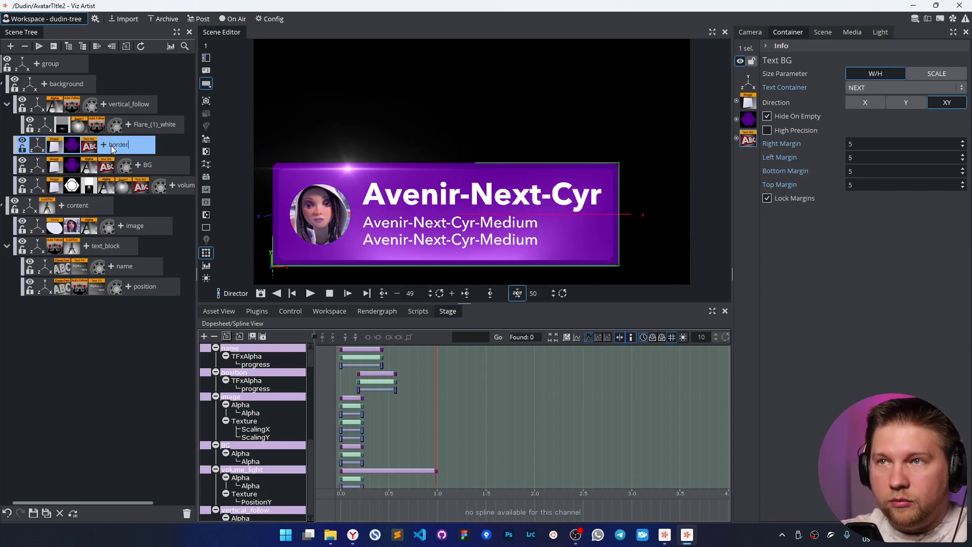
pyautogui.press('Return')
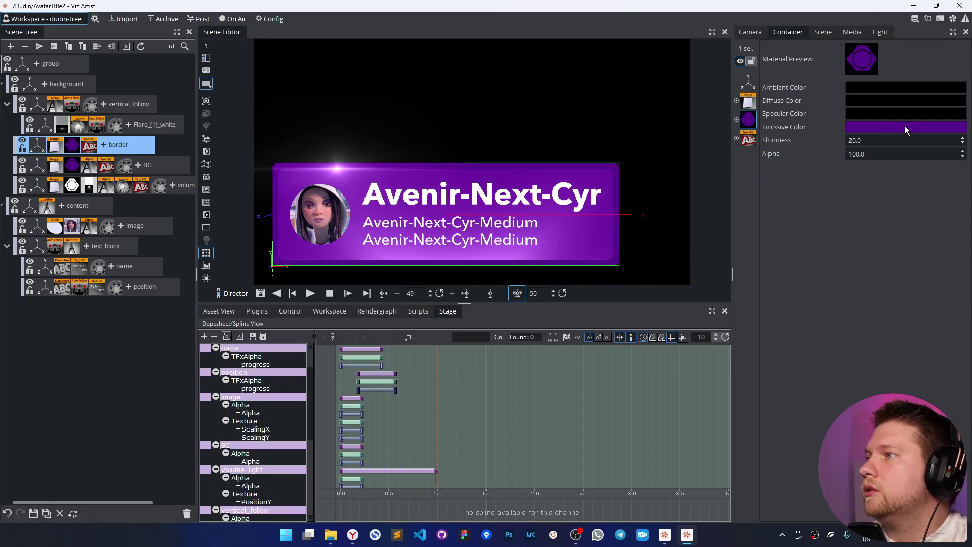
# Step: Give the border a light lavender emissive colour and Text BG margins of 0
pyautogui.click(904, 127)
pyautogui.moveTo(913, 184); pyautogui.dragTo(932, 165)
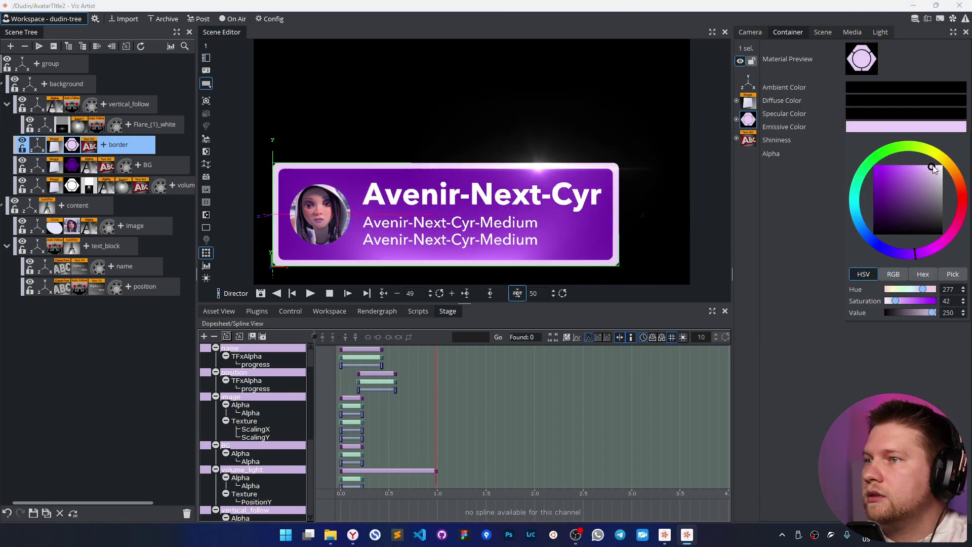
pyautogui.click(56, 148)
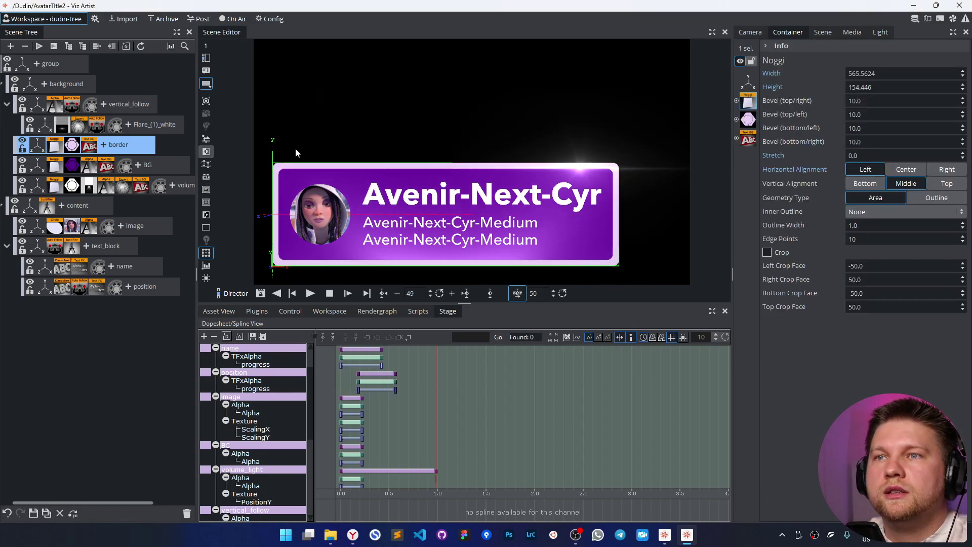
pyautogui.click(749, 142)
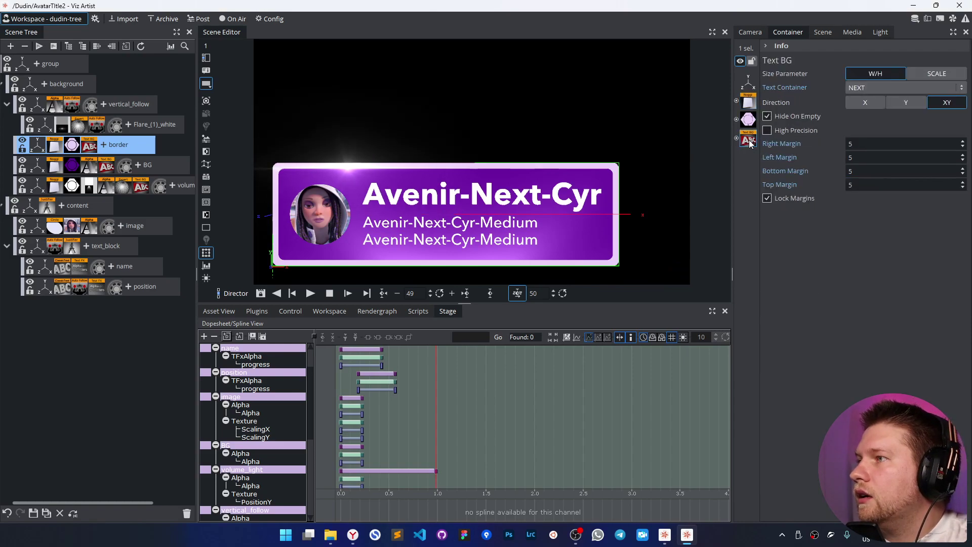
pyautogui.click(865, 145)
pyautogui.write('0')
pyautogui.press('Tab')
# Step: Make the border's rectangle an outline with width 5
pyautogui.click(750, 100)
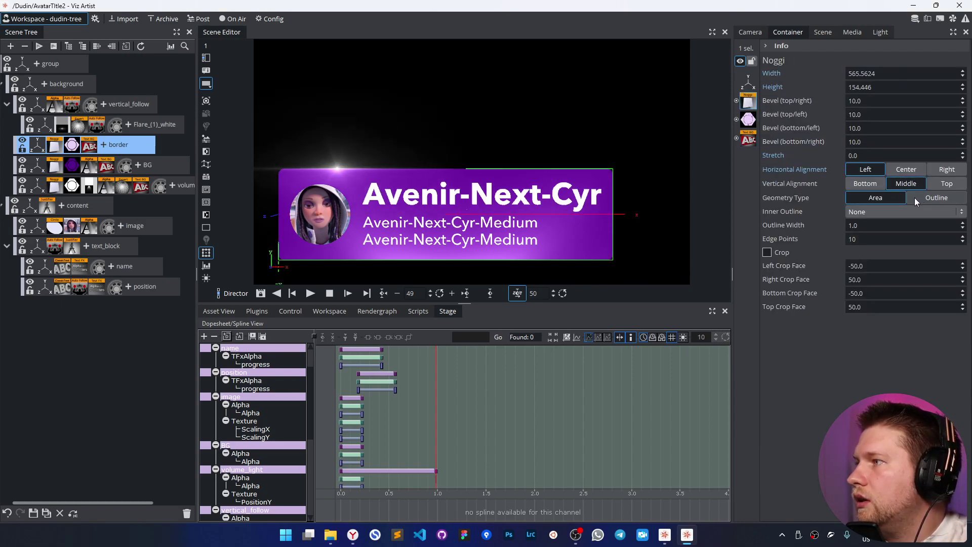
pyautogui.click(936, 197)
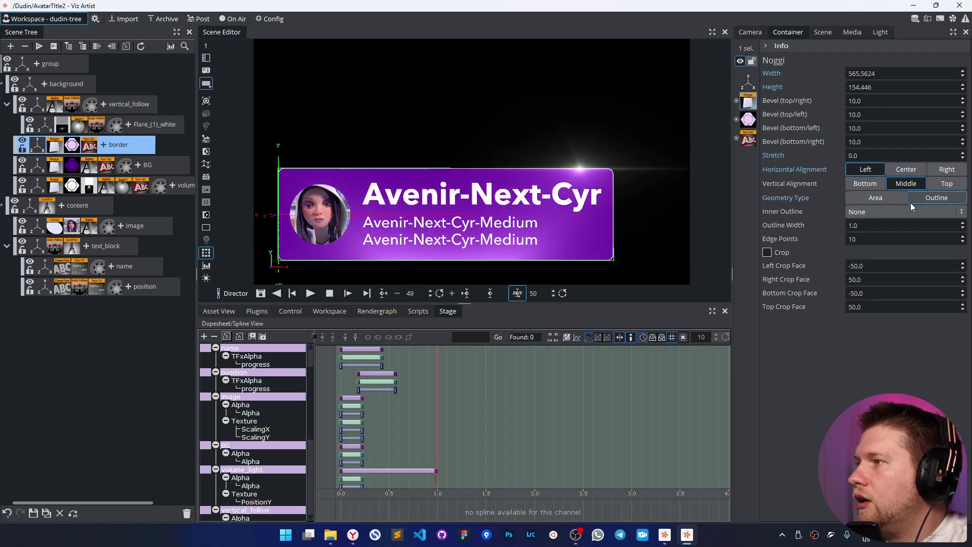
pyautogui.click(894, 225)
pyautogui.write('5')
pyautogui.press('Return')
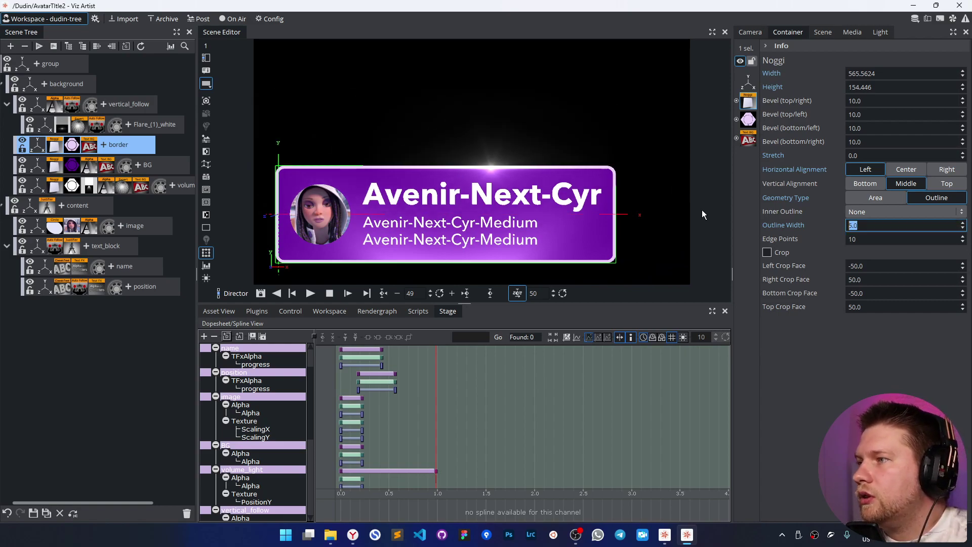
pyautogui.click(631, 236)
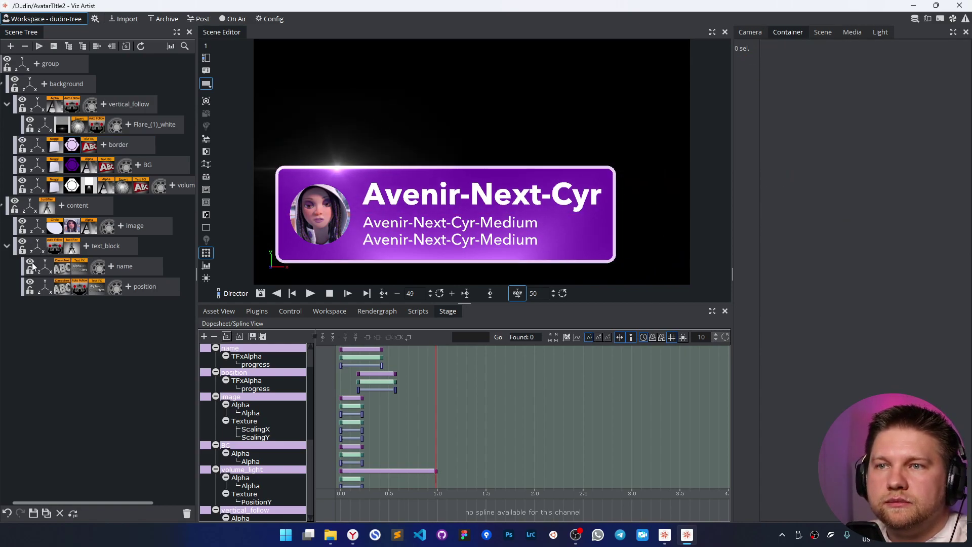
# Step: Copy BG's fade animation onto the border and replay the title animation
pyautogui.keyDown('ctrl'); pyautogui.moveTo(90, 166); pyautogui.dragTo(116, 146); pyautogui.keyUp('ctrl')
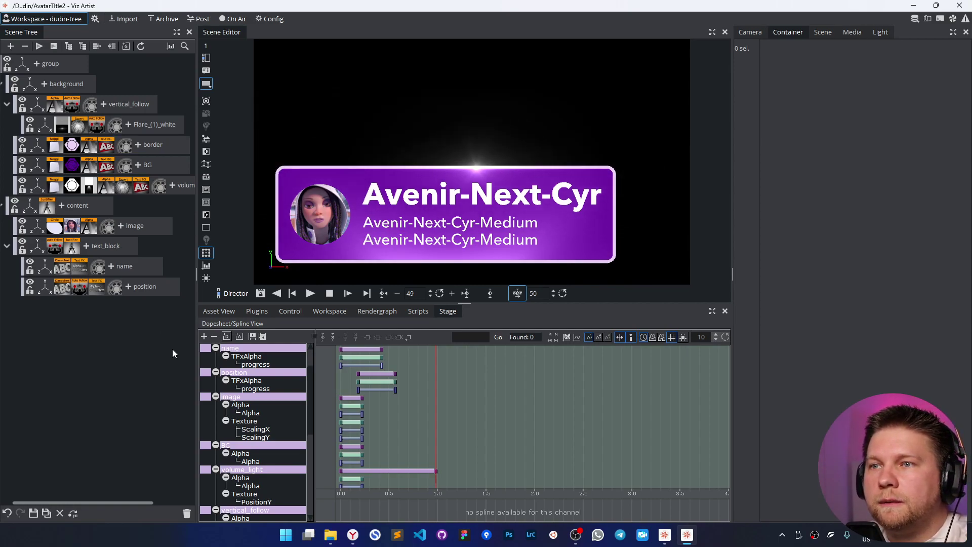
pyautogui.click(308, 295)
pyautogui.click(307, 295)
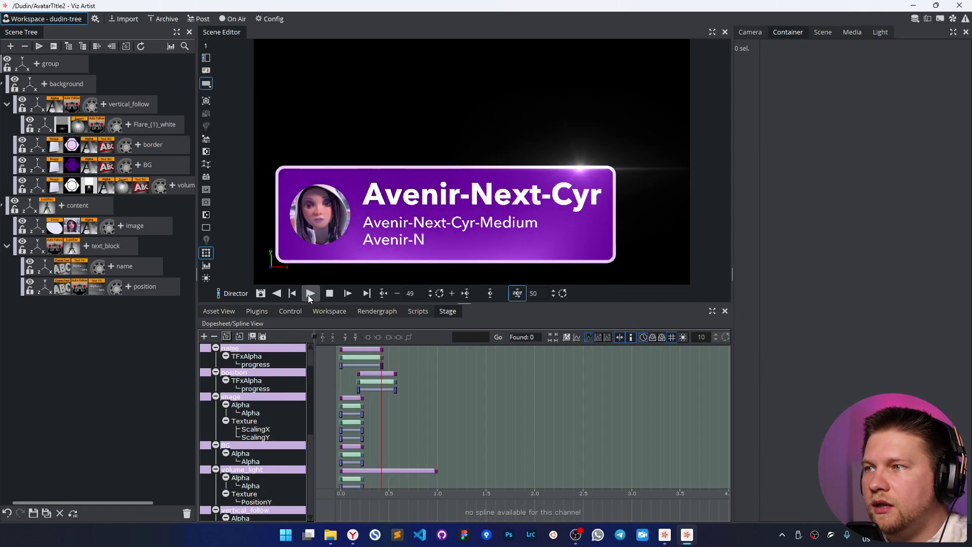
pyautogui.click(308, 295)
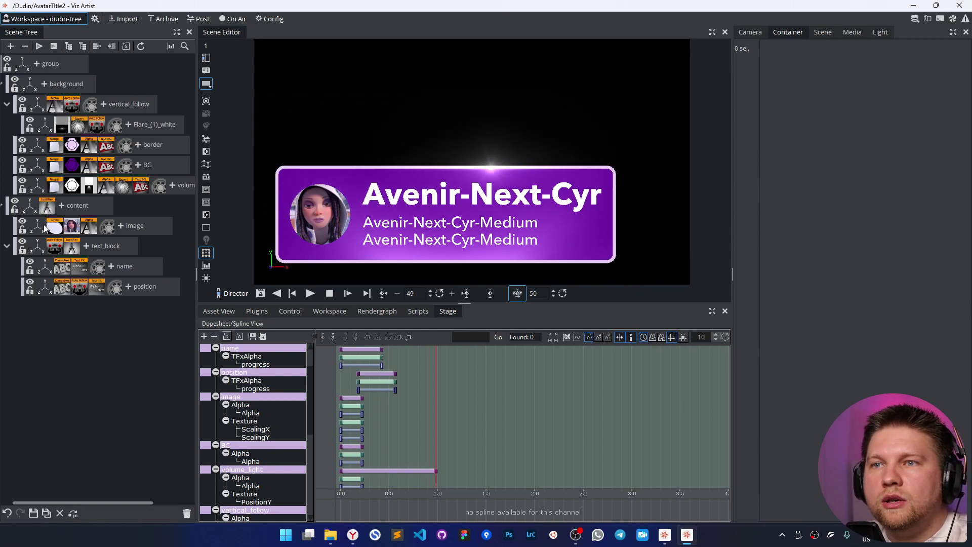
# Step: Toggle the avatar on and off, then hide the text_block with the name and position
pyautogui.click(22, 223)
pyautogui.click(22, 223)
pyautogui.click(23, 246)
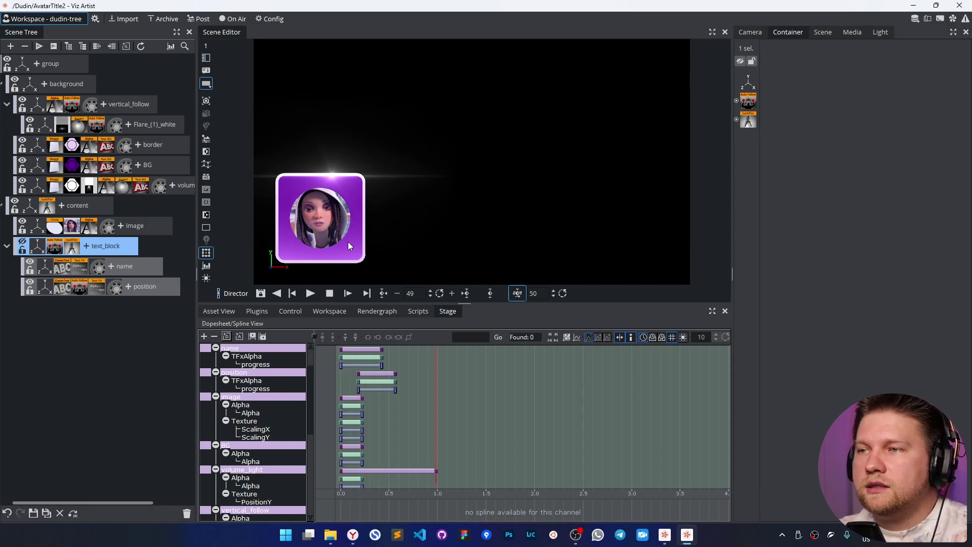
pyautogui.click(93, 205)
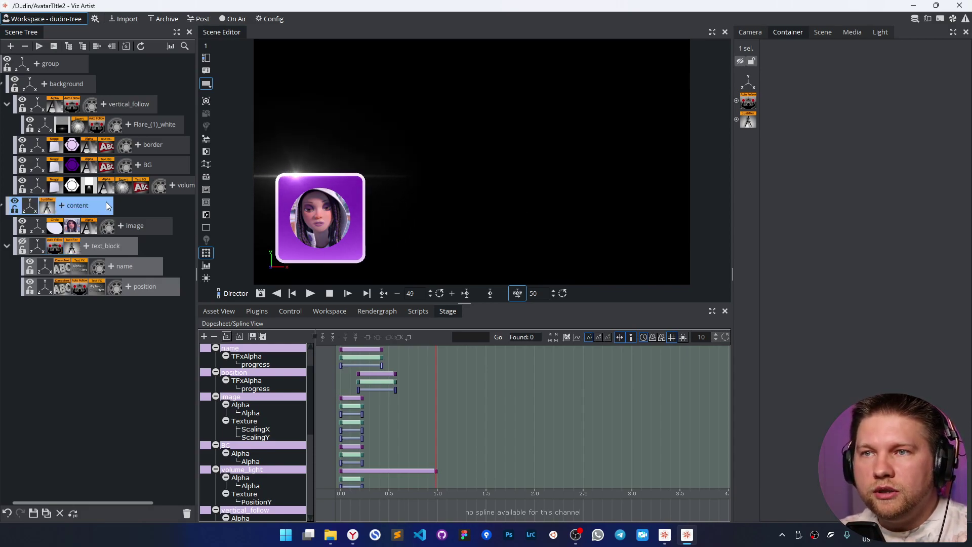
pyautogui.moveTo(89, 206); pyautogui.dragTo(132, 222)
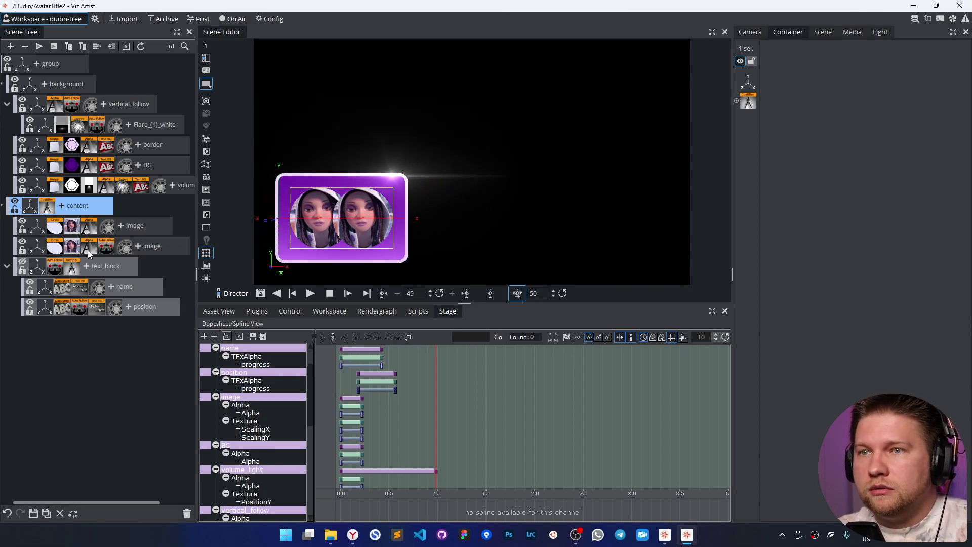
pyautogui.click(118, 246)
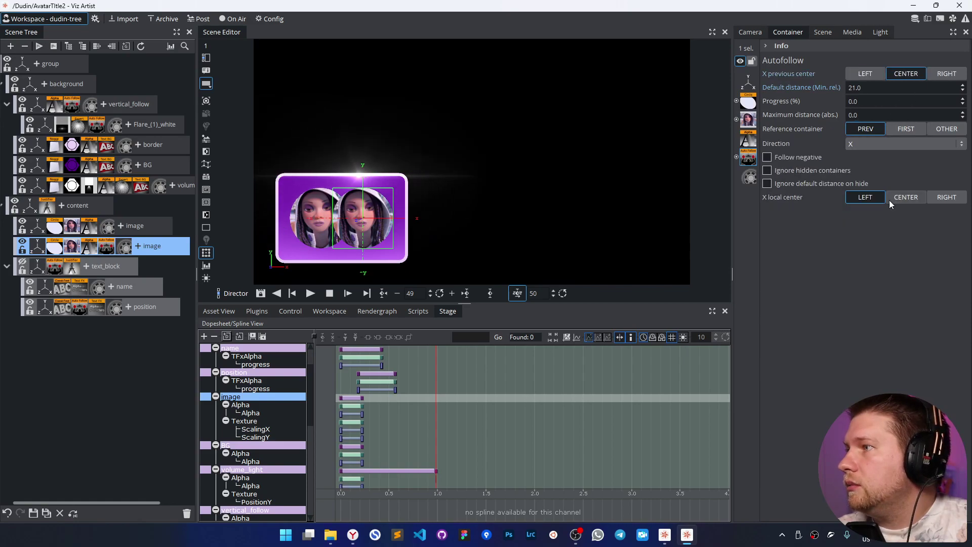
pyautogui.click(901, 195)
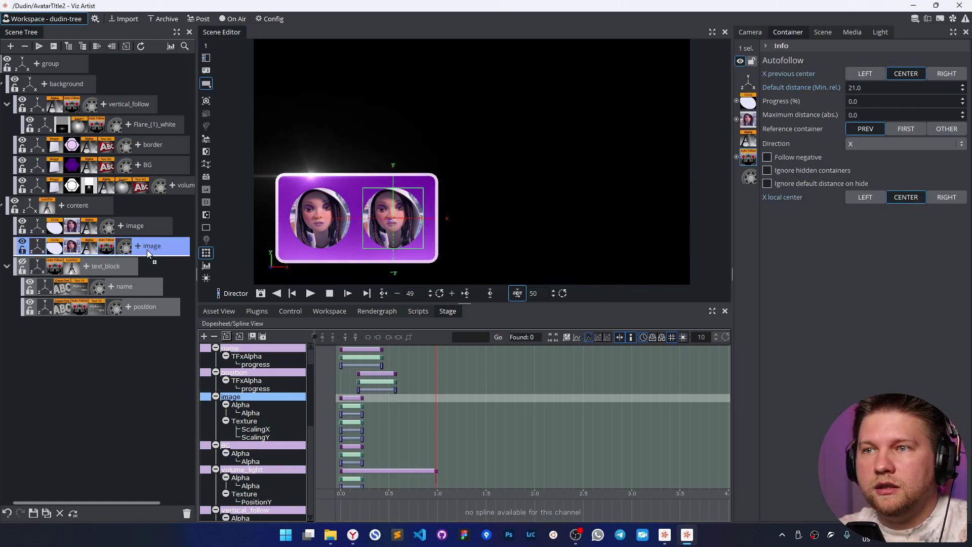
pyautogui.keyDown('ctrl'); pyautogui.moveTo(147, 249); pyautogui.dragTo(147, 254); pyautogui.keyUp('ctrl')
pyautogui.click(623, 253)
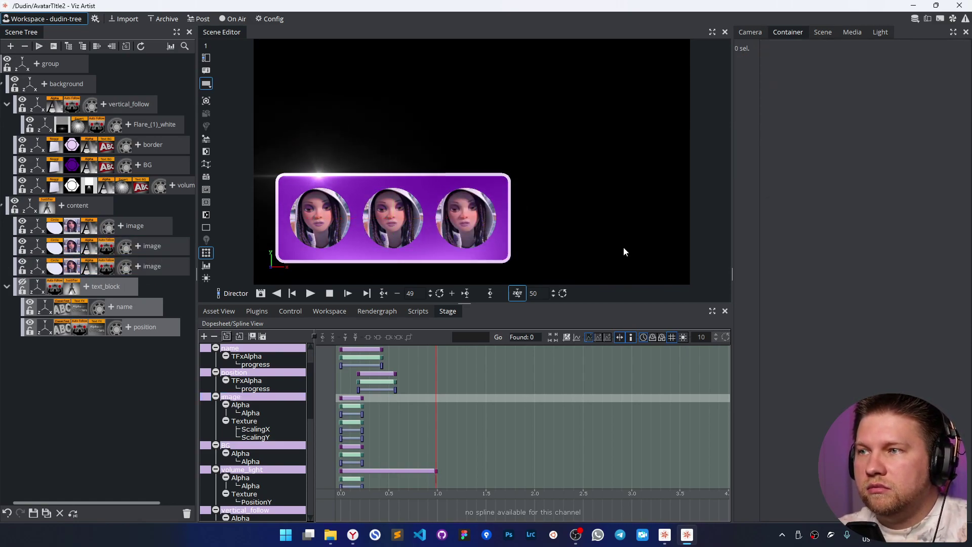
pyautogui.click(23, 244)
pyautogui.click(23, 244)
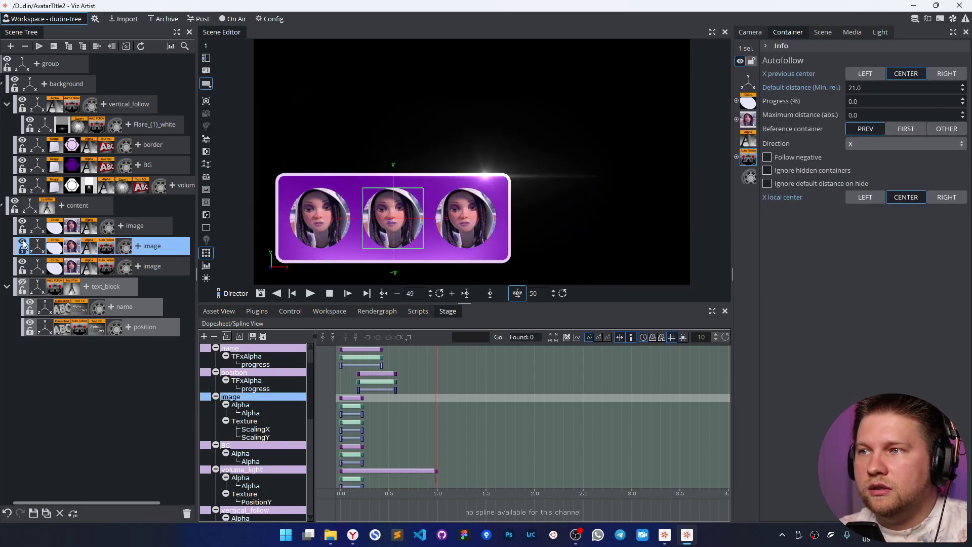
pyautogui.click(22, 263)
pyautogui.click(22, 263)
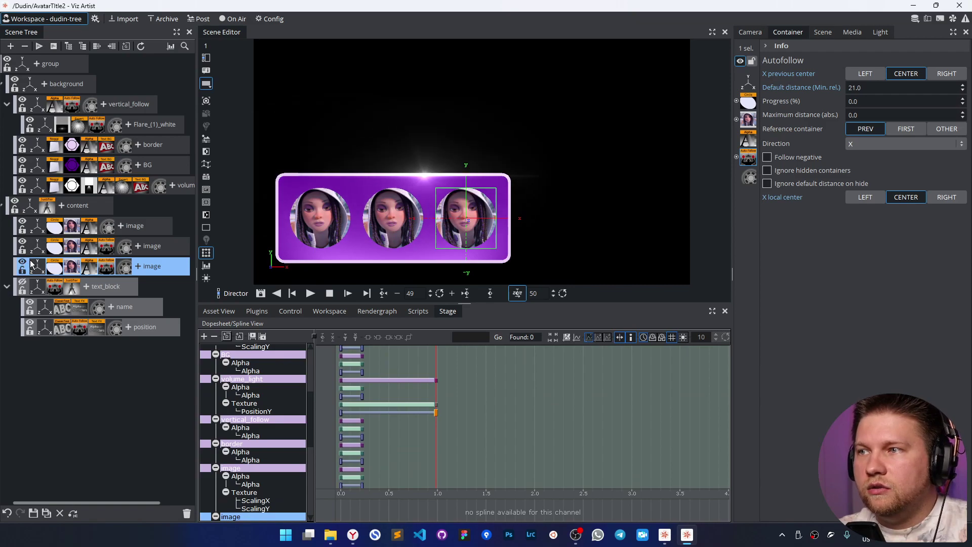
pyautogui.click(311, 293)
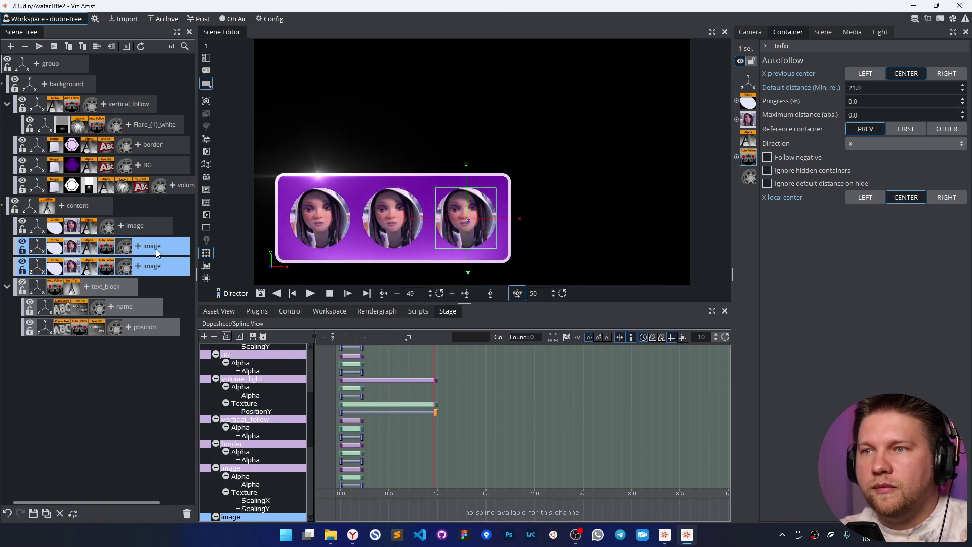
pyautogui.click(156, 248)
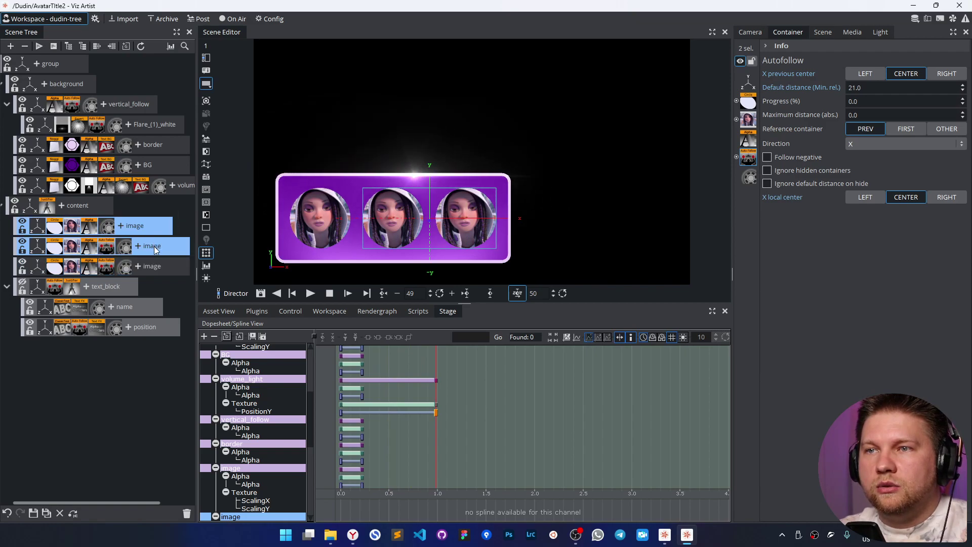
pyautogui.click(155, 261)
pyautogui.click(155, 250)
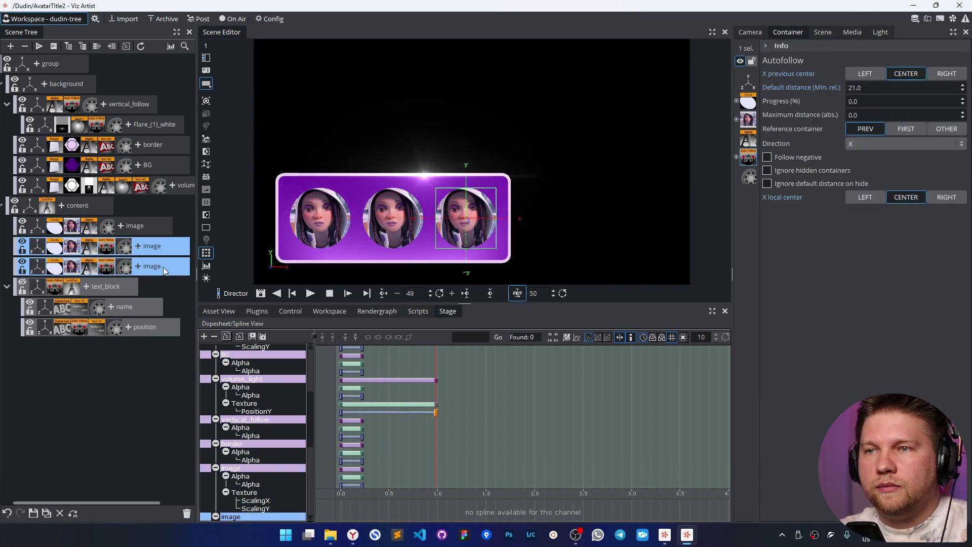
pyautogui.click(186, 512)
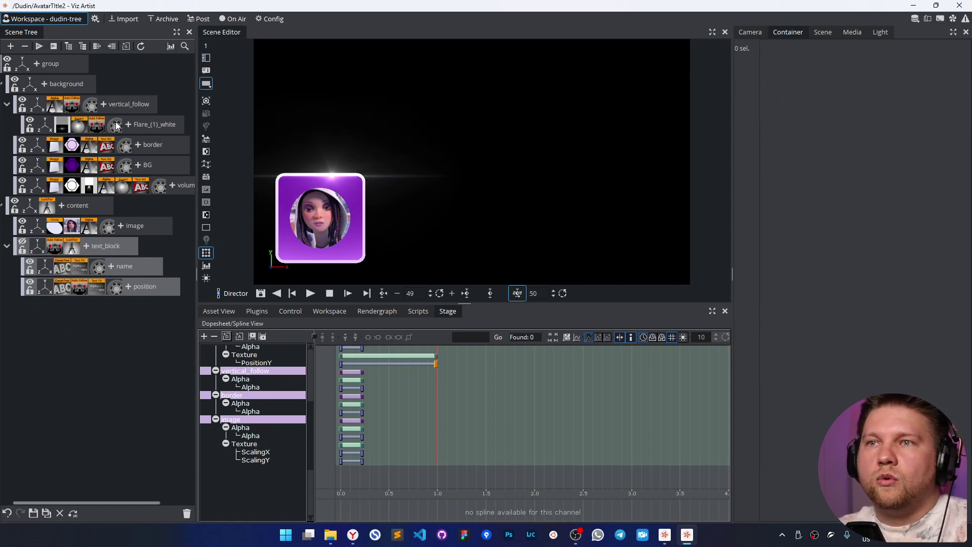
# Step: Duplicate the border layer and make the copy a filled Area plate
pyautogui.keyDown('ctrl'); pyautogui.moveTo(143, 147); pyautogui.dragTo(145, 137); pyautogui.keyUp('ctrl')
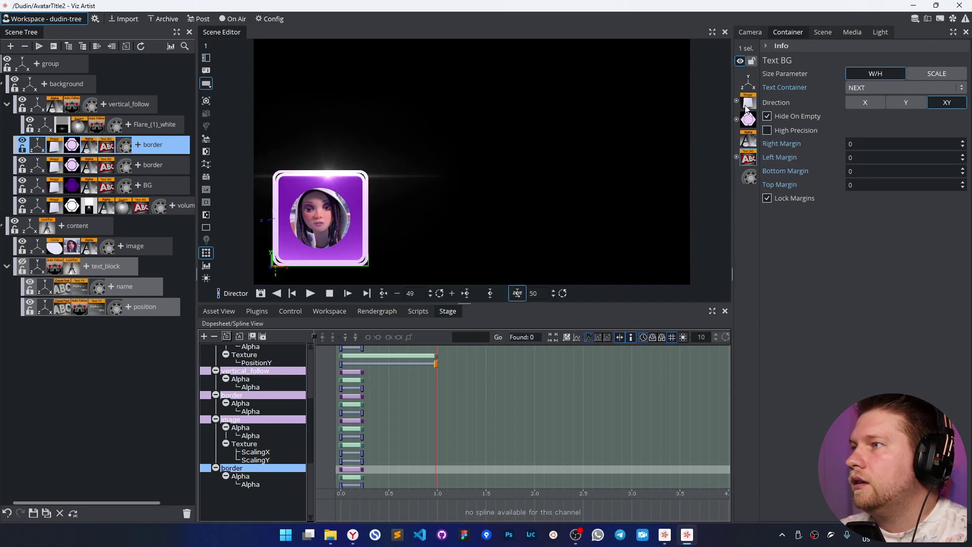
pyautogui.click(747, 104)
pyautogui.click(883, 196)
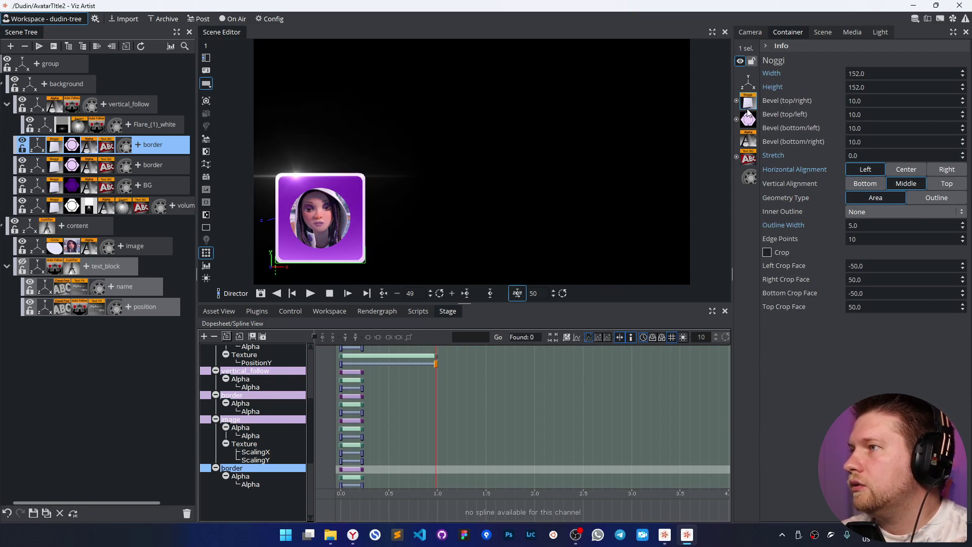
# Step: Extend the plate's bottom margin and set its Z position to -1
pyautogui.click(749, 160)
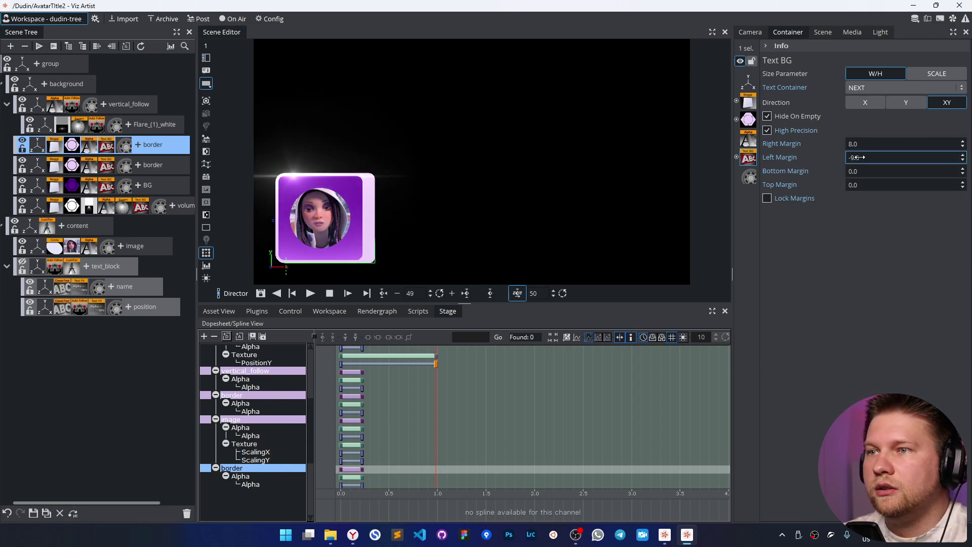
pyautogui.moveTo(862, 170); pyautogui.dragTo(859, 186)
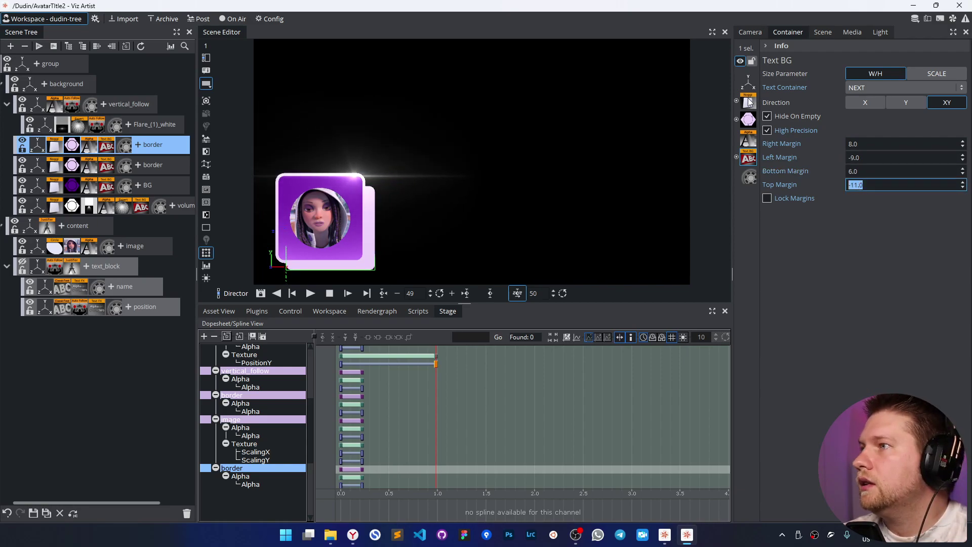
pyautogui.click(747, 81)
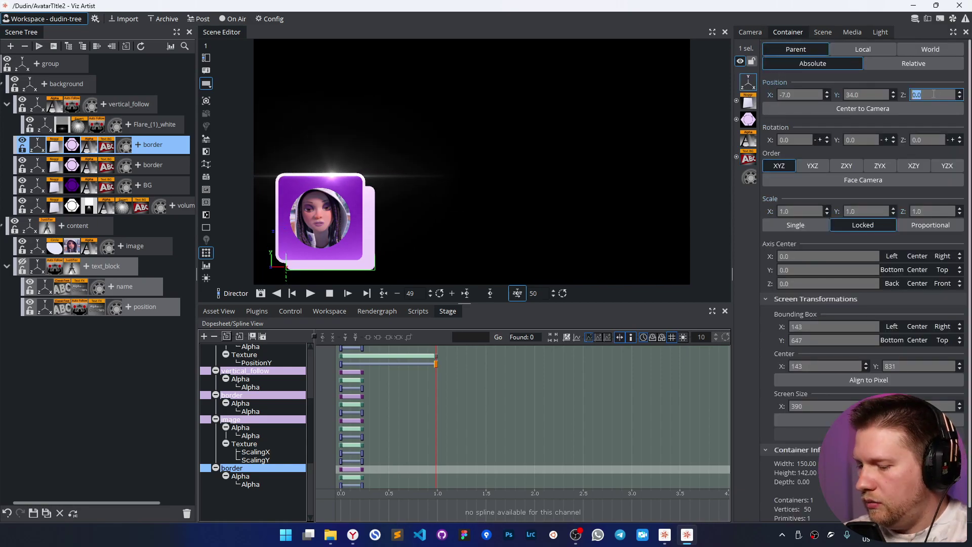
pyautogui.click(426, 238)
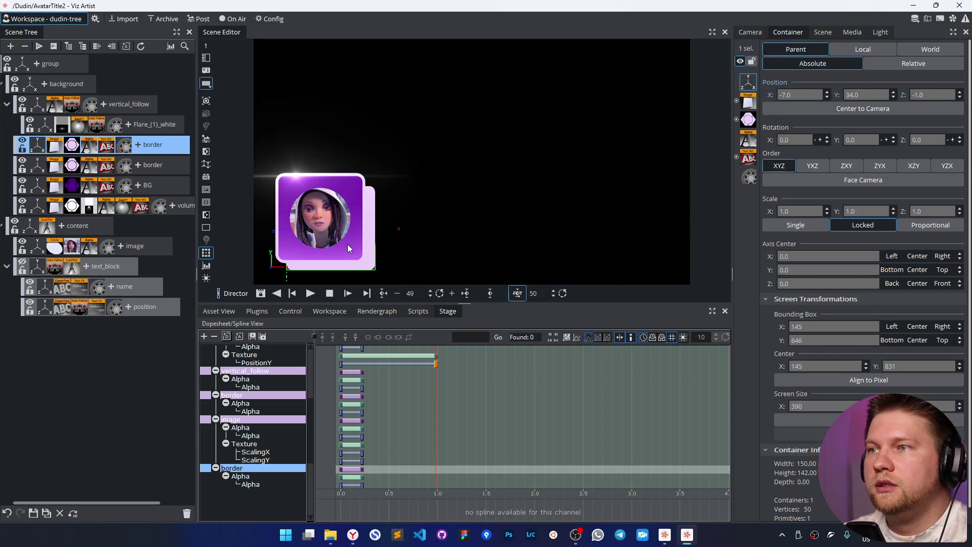
# Step: Set the plate's emissive colour to a deep dark purple
pyautogui.click(748, 119)
pyautogui.click(906, 127)
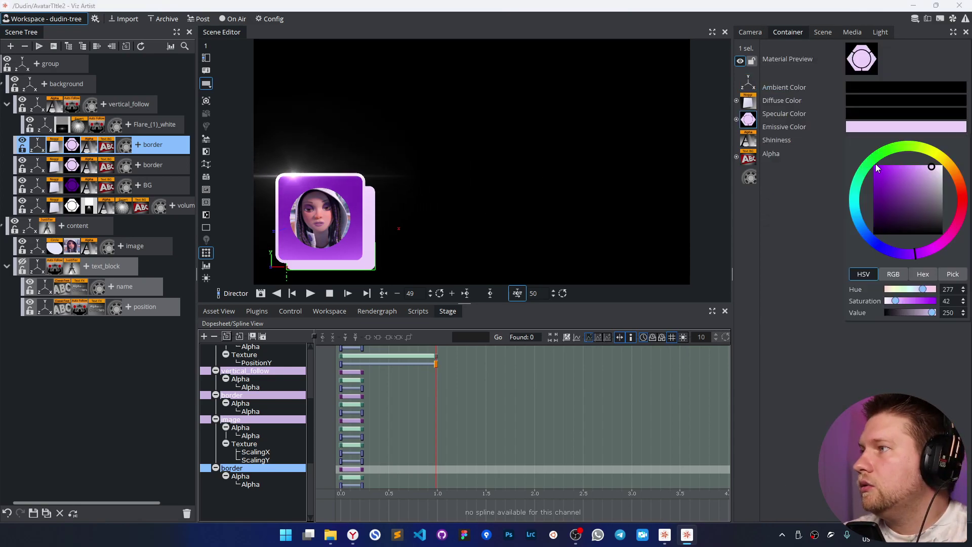
pyautogui.moveTo(876, 165)
pyautogui.mouseDown()
pyautogui.moveTo(881, 216)
pyautogui.moveTo(892, 199)
pyautogui.moveTo(904, 204)
pyautogui.mouseUp()
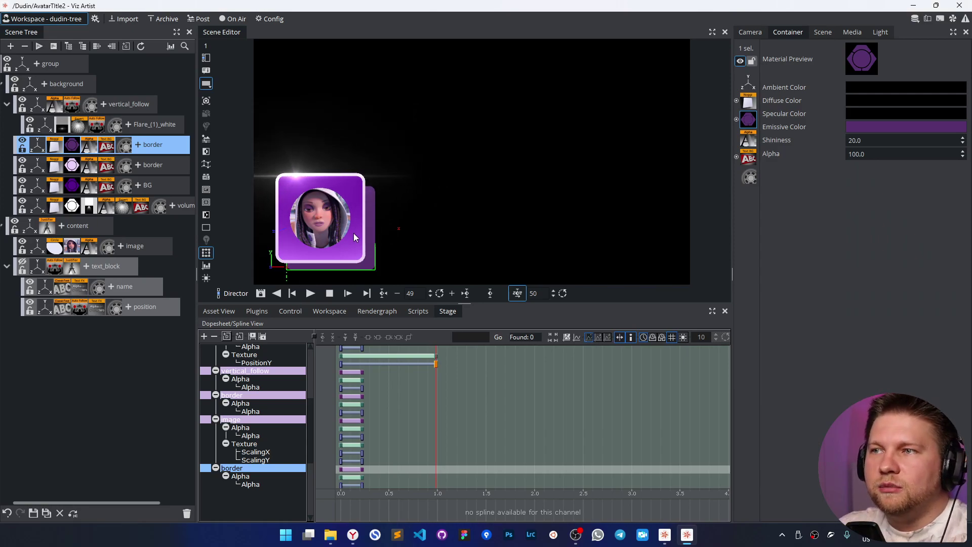
# Step: Adjust the margins to 4.3 right, -7.0 left, offsetting the plate down-right as a shadow
pyautogui.click(106, 147)
pyautogui.moveTo(863, 157); pyautogui.dragTo(899, 183)
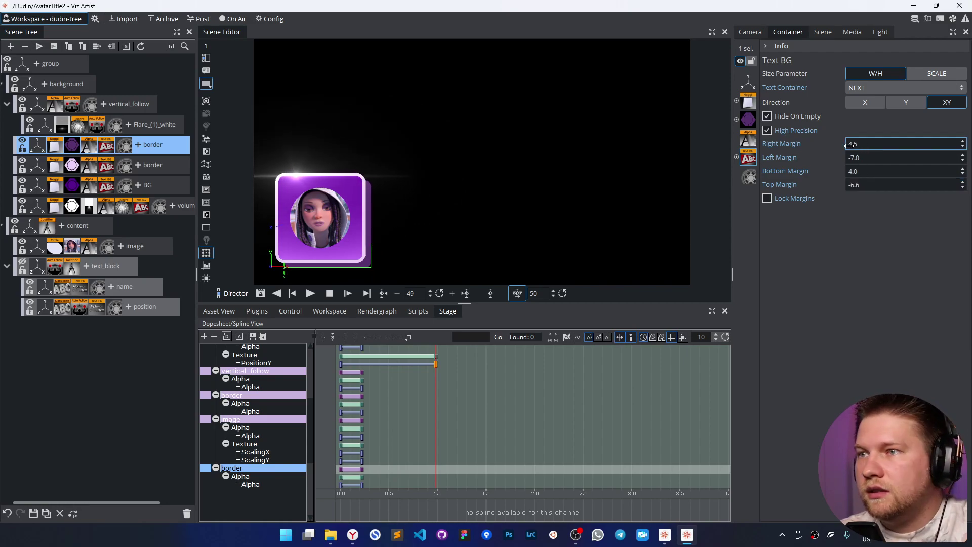
pyautogui.moveTo(849, 146); pyautogui.dragTo(849, 146)
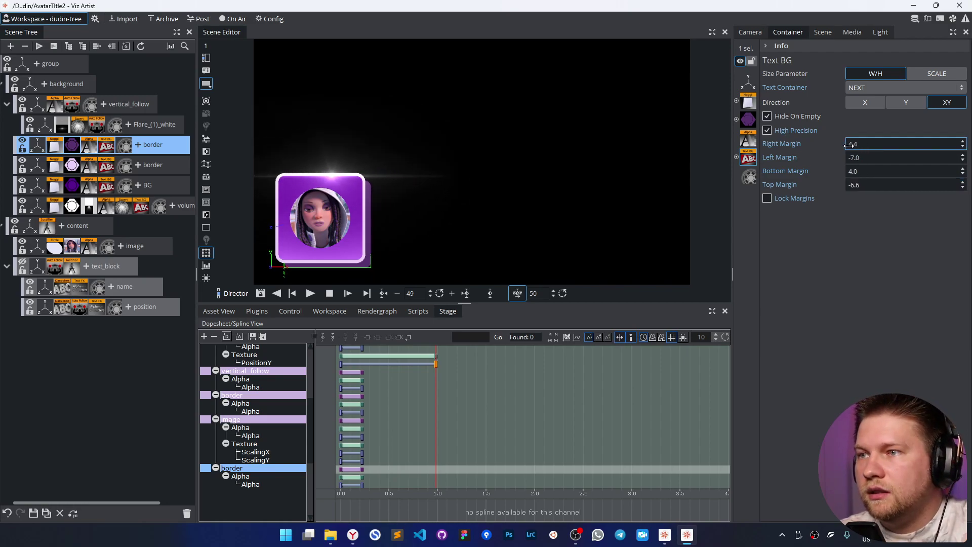
pyautogui.click(479, 233)
pyautogui.click(106, 147)
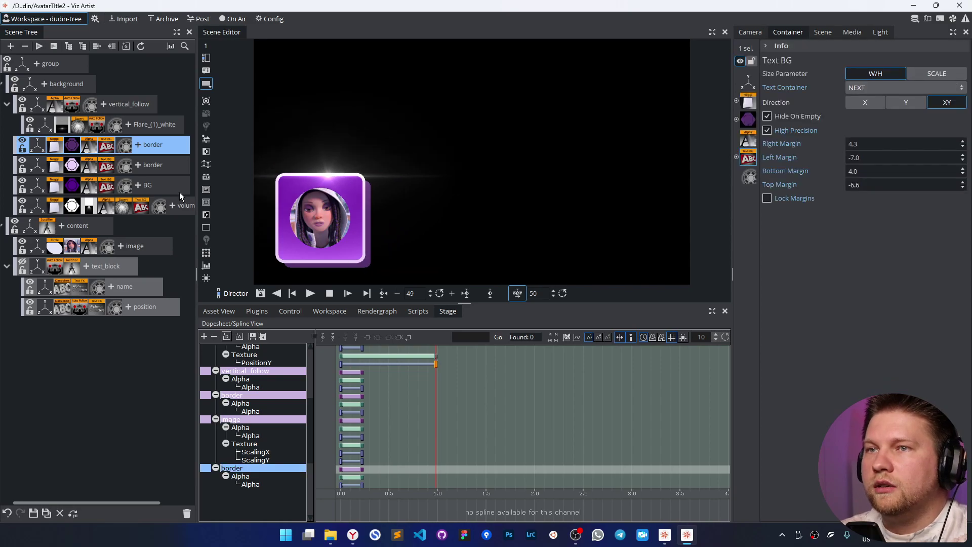
# Step: Unhide text_block and play the finished lower-third with its dark-purple shadow plate from the start
pyautogui.click(56, 146)
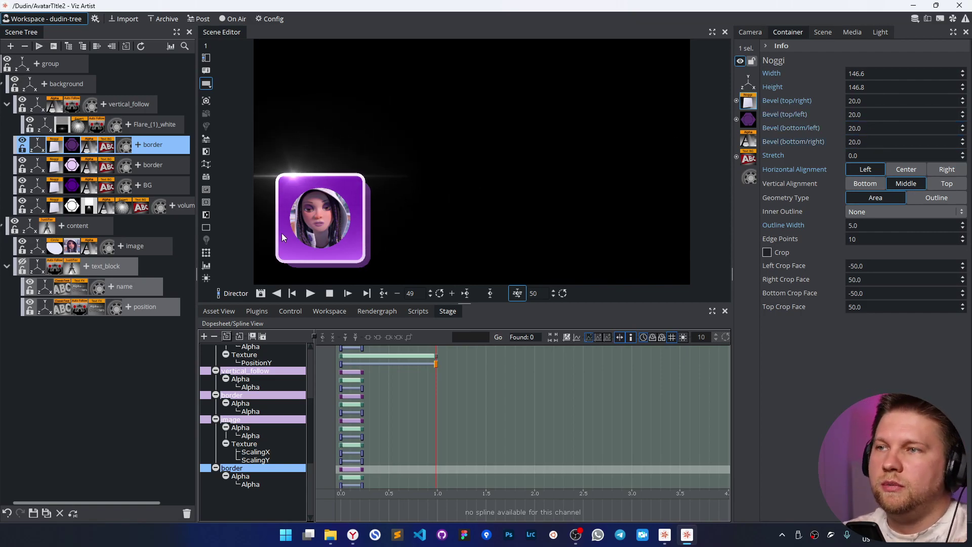
pyautogui.click(23, 265)
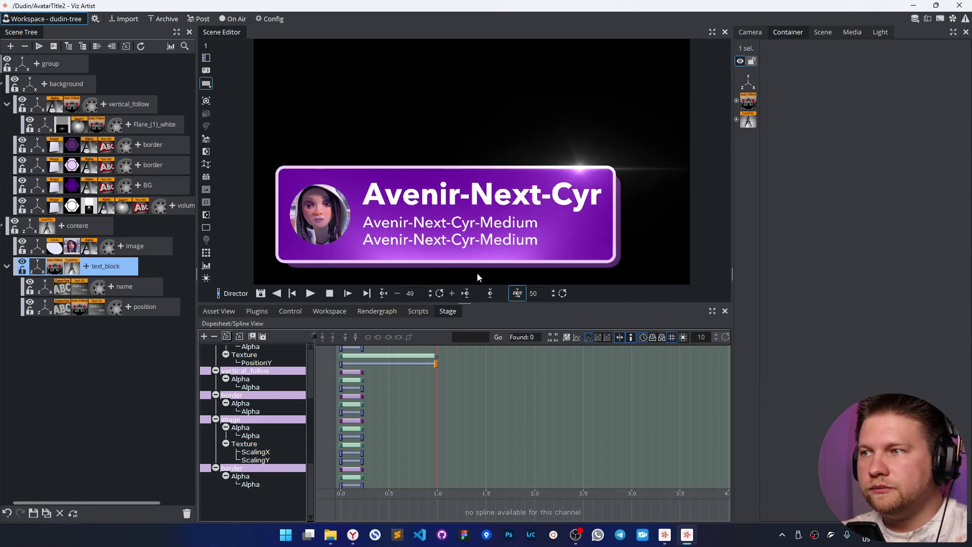
pyautogui.click(309, 293)
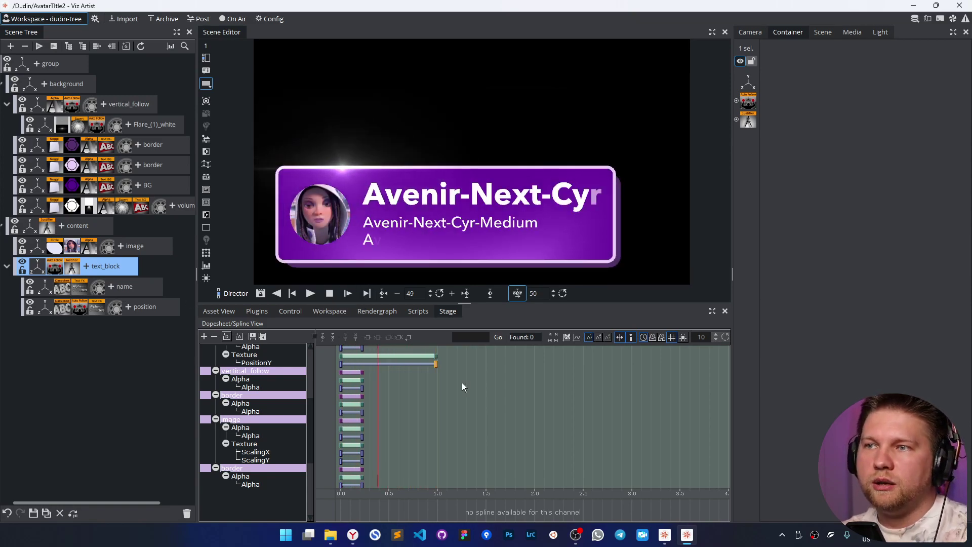